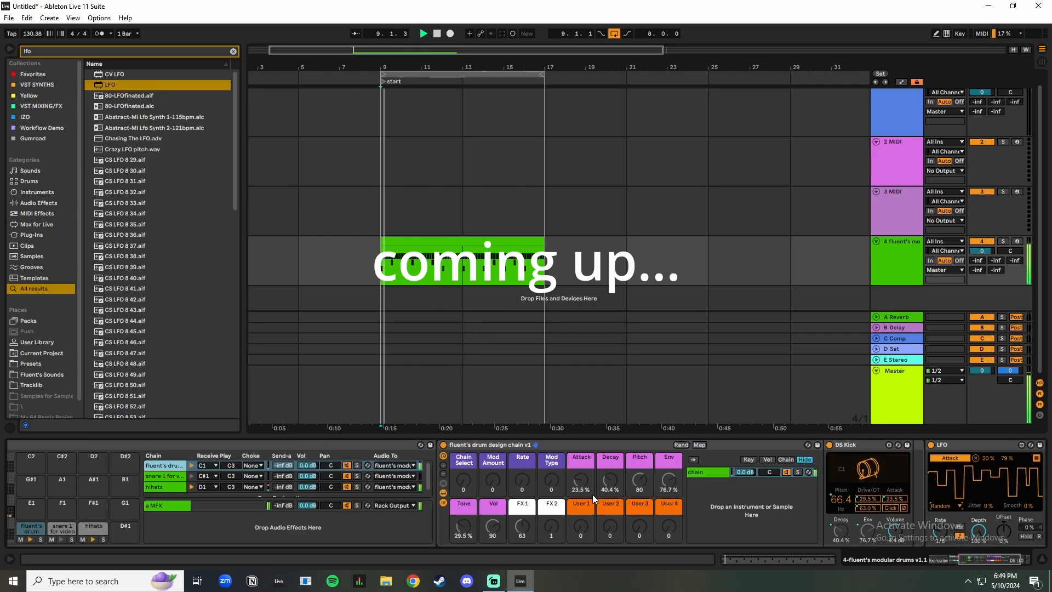
Step: Play the looped drum pattern and look through the device chain of the modular drums track
key(space)
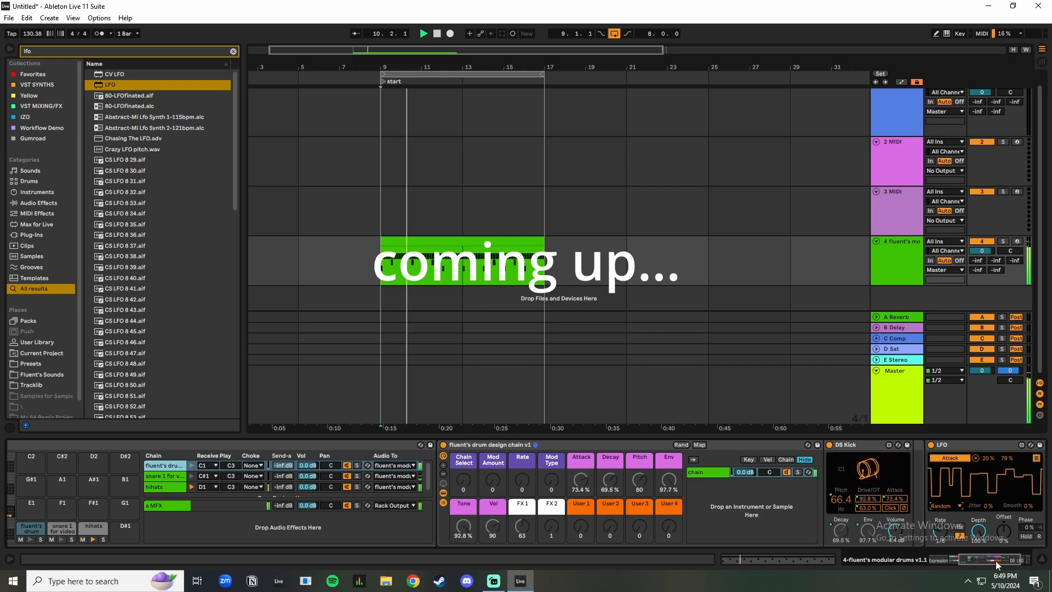
drag(993, 561, 905, 561)
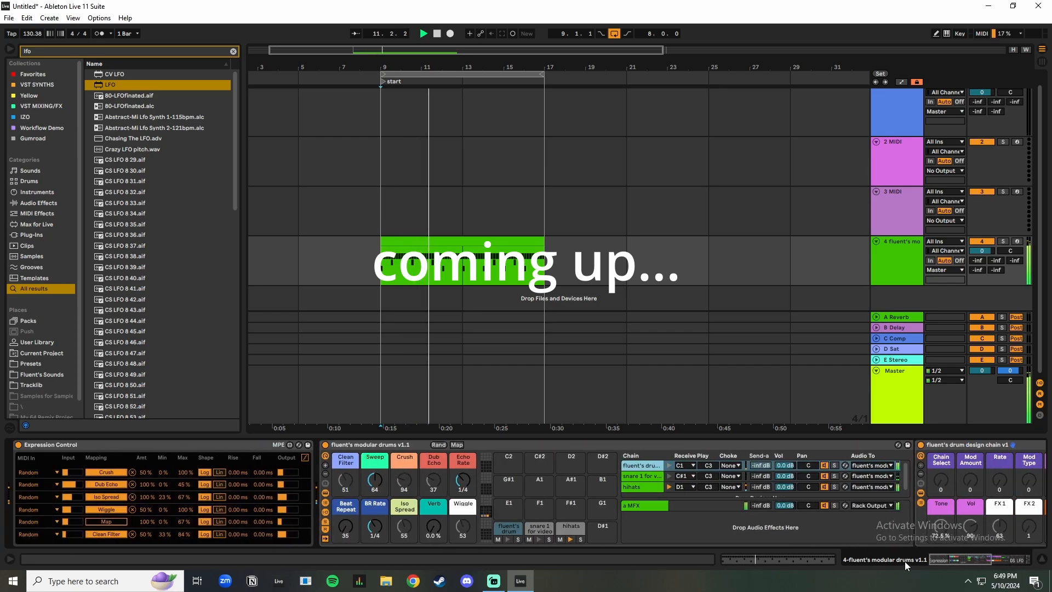
key(space)
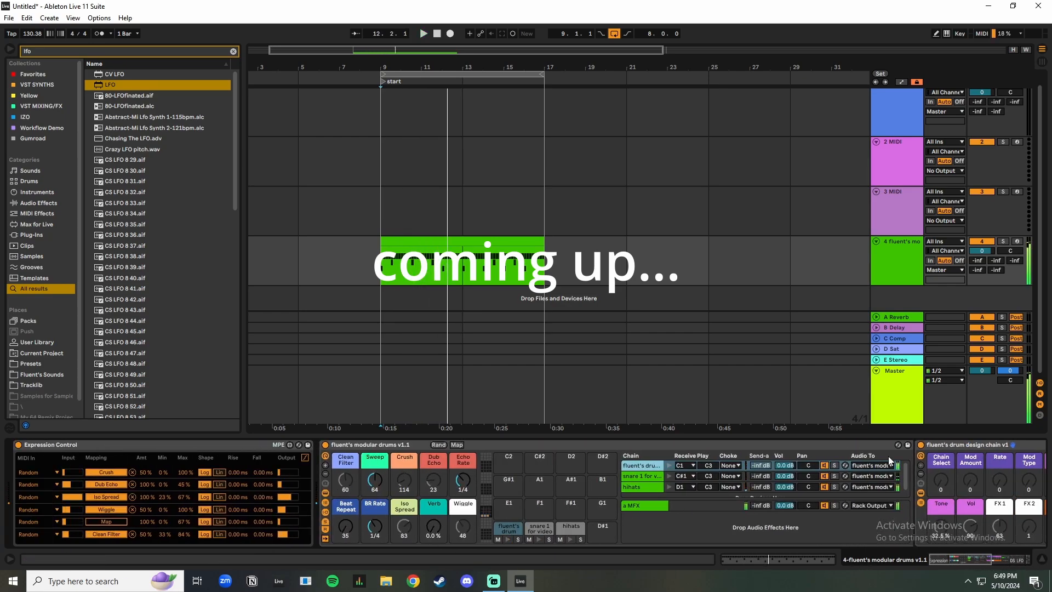
click(995, 563)
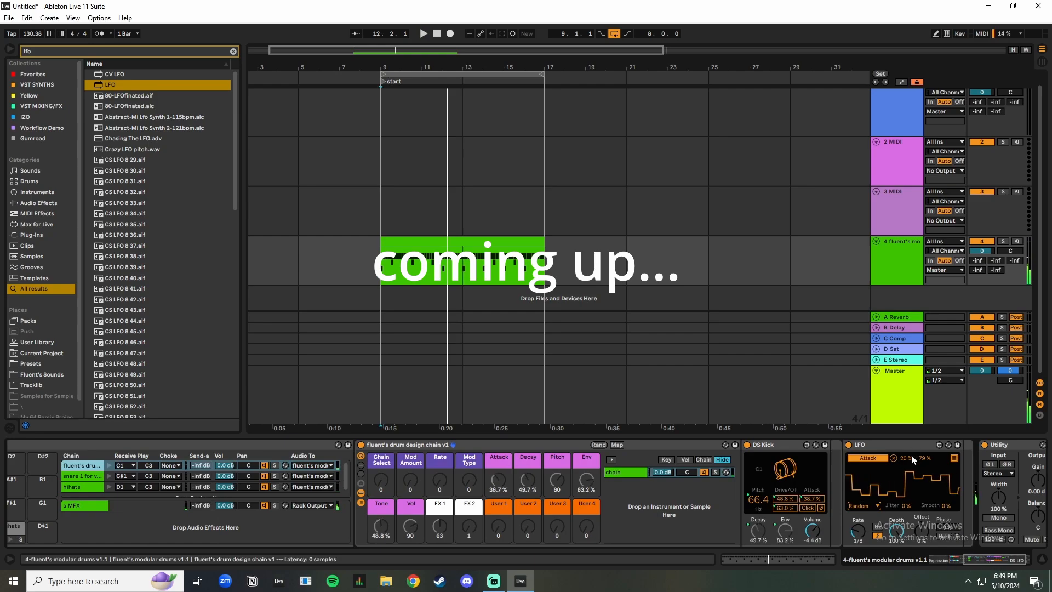
drag(995, 557, 917, 558)
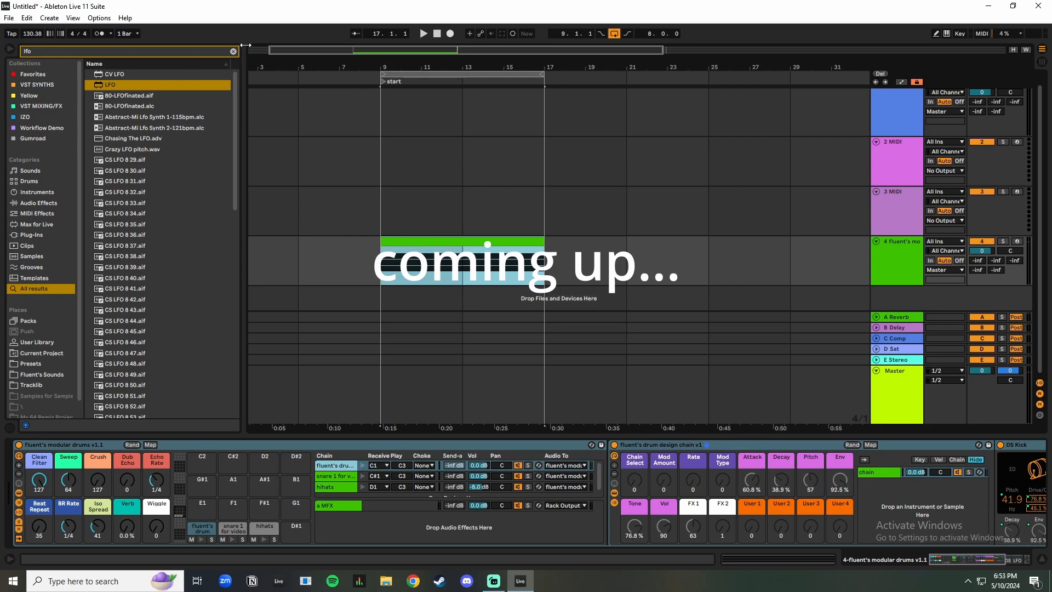
Step: Search the browser for "arpeg" and place the Arpeggiator before the modular drums rack
click(233, 52)
text(arpeg)
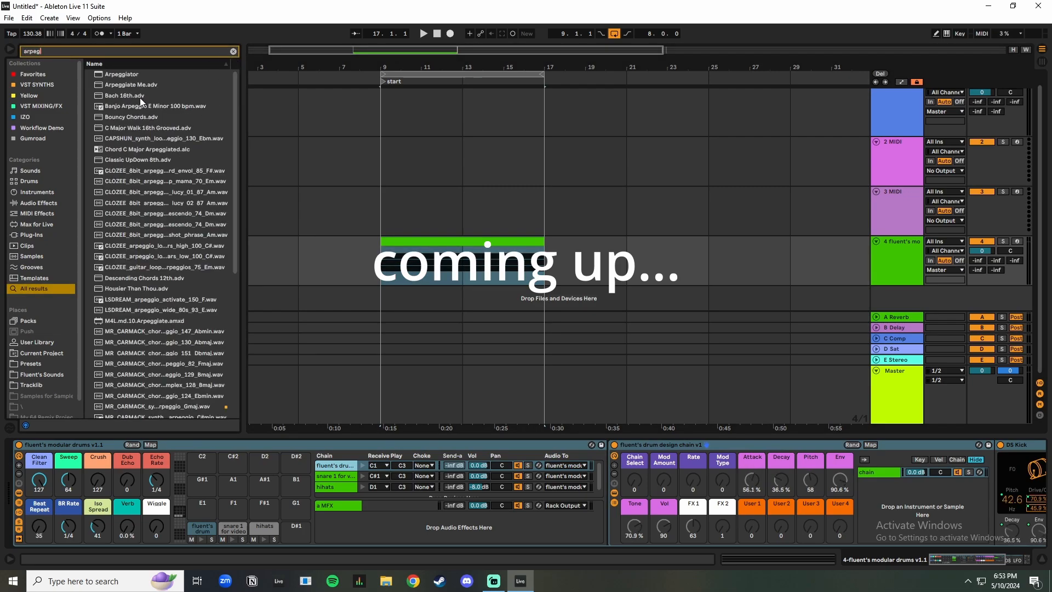
click(138, 74)
drag(138, 74, 21, 490)
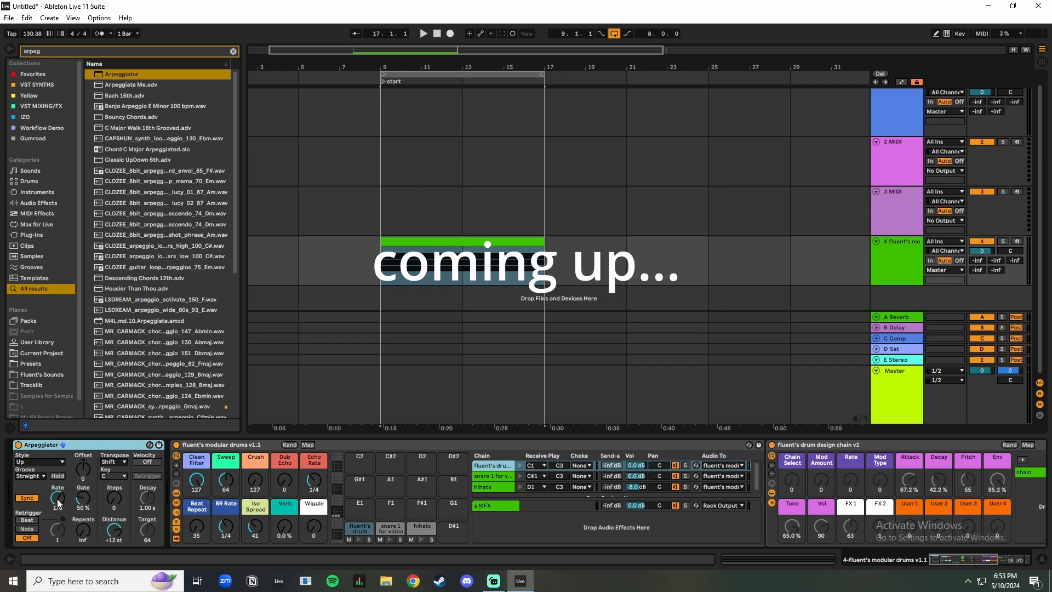
Step: Set the Arpeggiator to the Diverge style with a 1/6 rate and a 17 % gate
drag(83, 498, 82, 505)
click(60, 460)
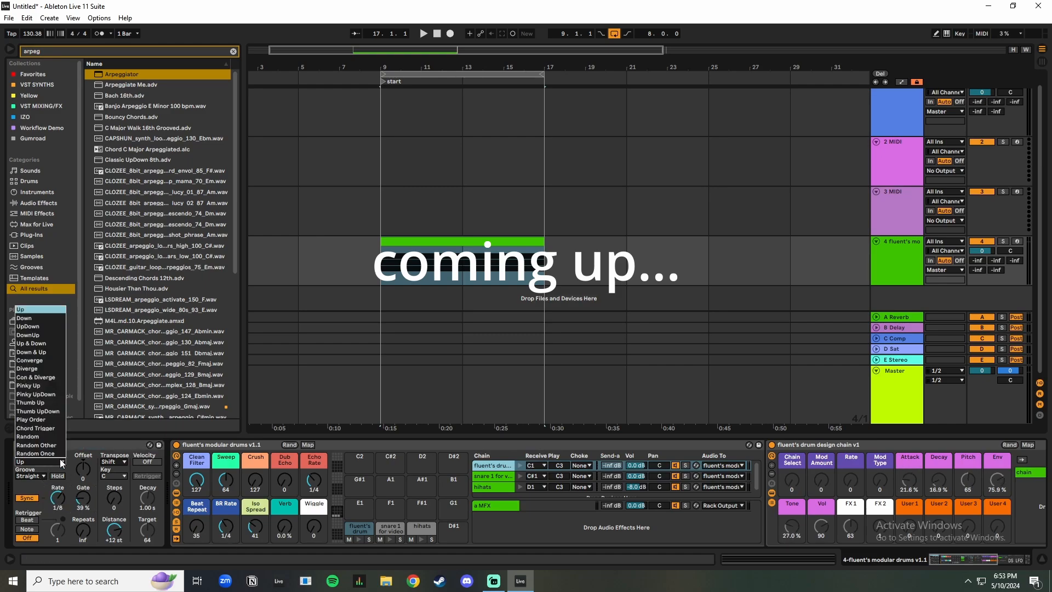
click(34, 443)
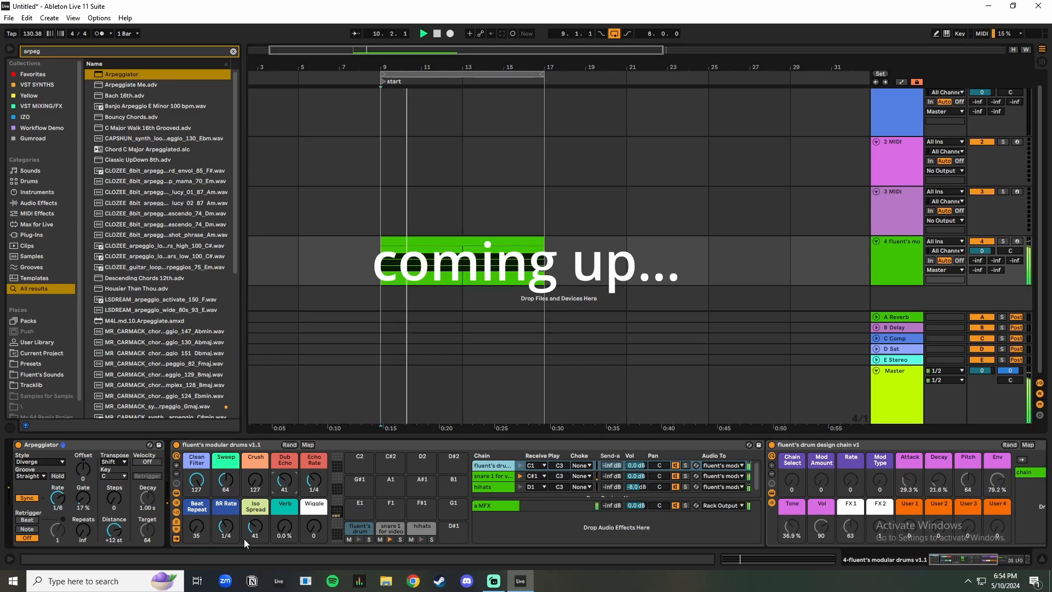
Step: During playback, set the modular drums macros to Iso Spread 86, Dub Echo 53, Crush 98, Verb 46 % and Beat Repeat 127
drag(254, 530, 254, 515)
mouse_move(285, 482)
mouse_down()
mouse_move(255, 496)
mouse_move(255, 518)
mouse_move(285, 518)
mouse_move(284, 500)
mouse_up()
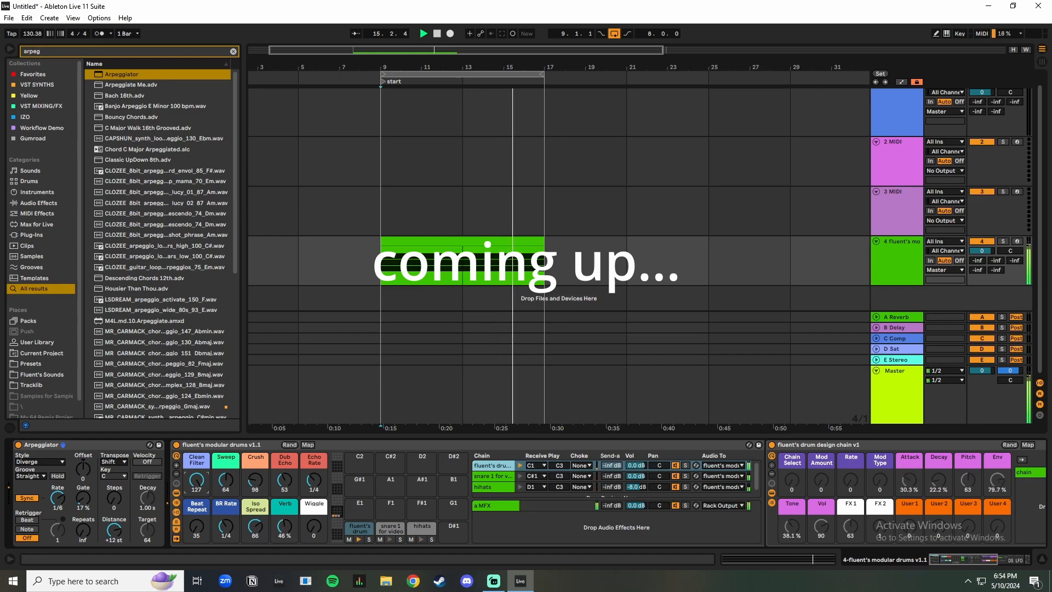
mouse_move(197, 482)
mouse_down()
mouse_move(196, 507)
mouse_move(196, 481)
mouse_up()
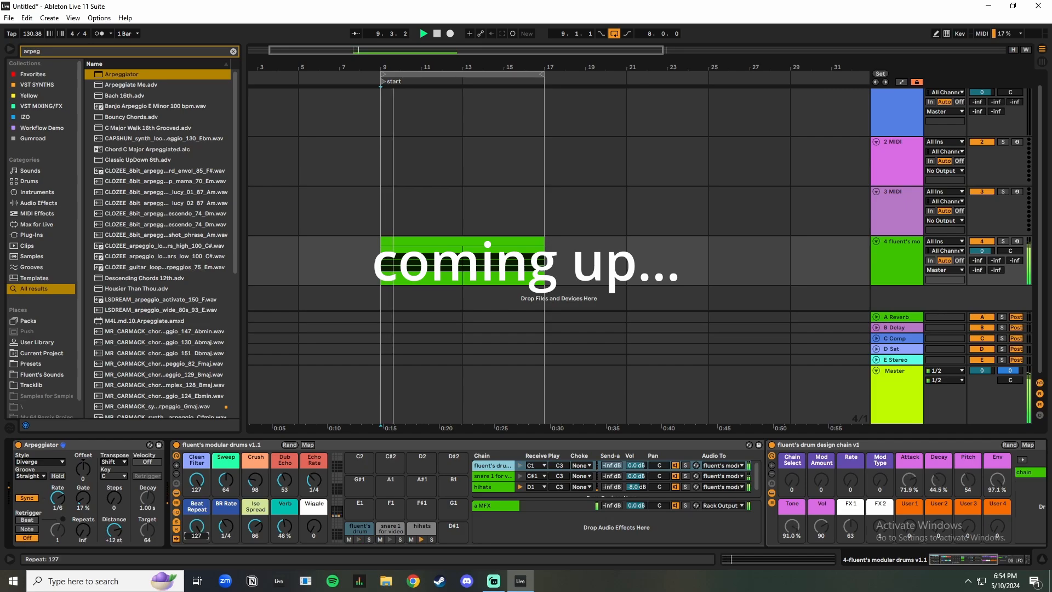
click(196, 526)
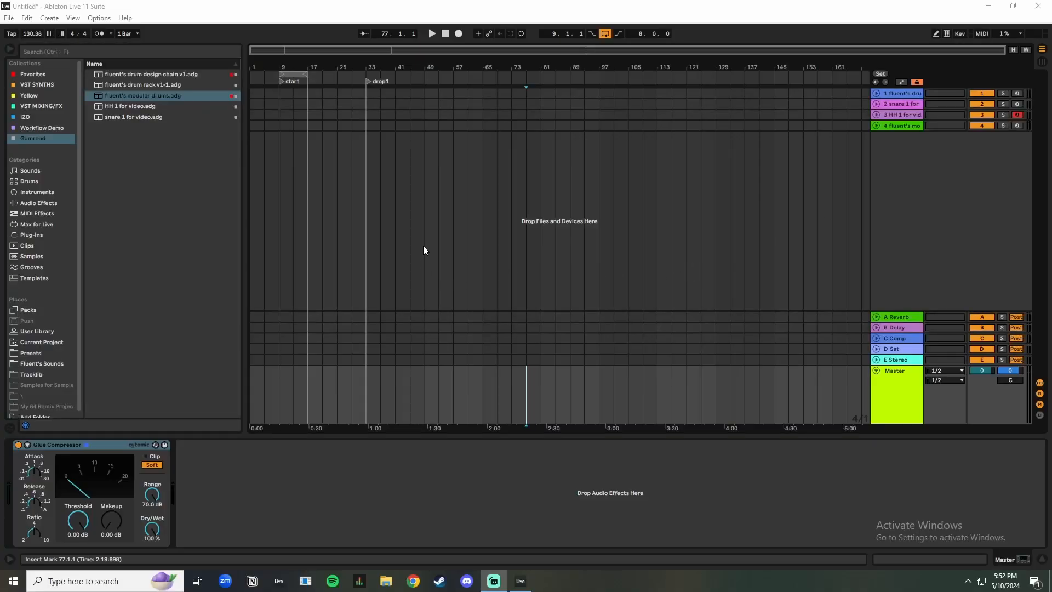
Step: Hide the browser, show the devices of track 1, and unfold that track in the zoomed-in arrangement
click(11, 49)
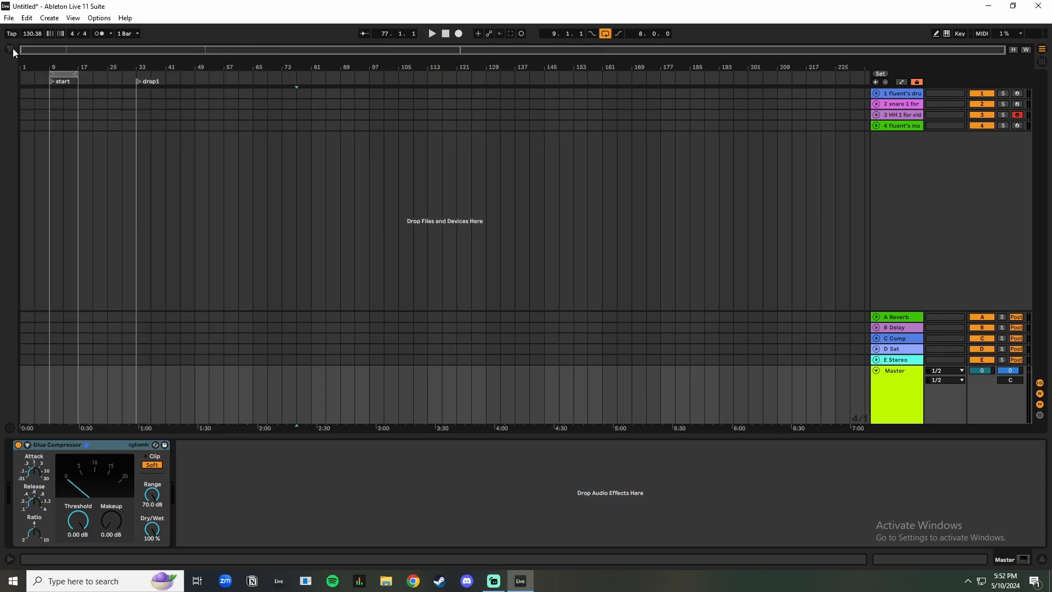
click(905, 94)
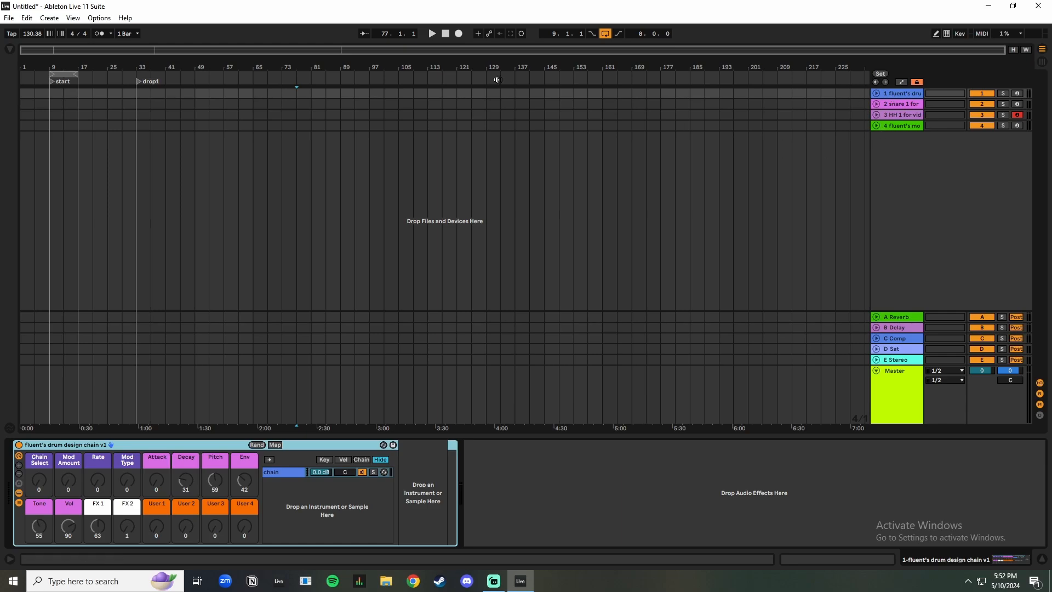
drag(155, 50, 156, 124)
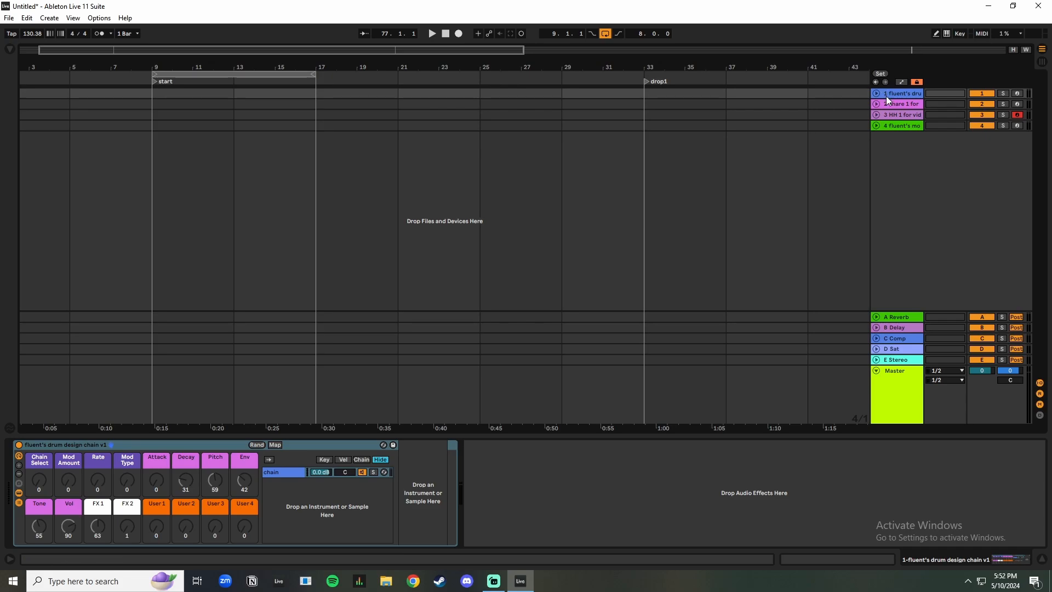
drag(888, 98, 880, 147)
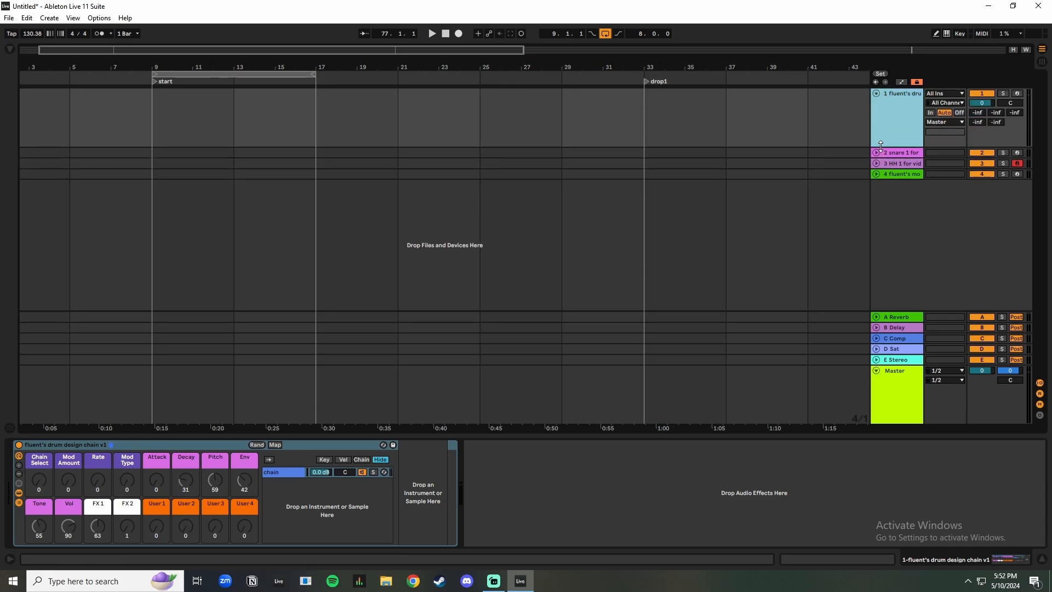
Step: Examine the drum design chain rack, its single chain, and its Decay, Env and FX macros
click(107, 445)
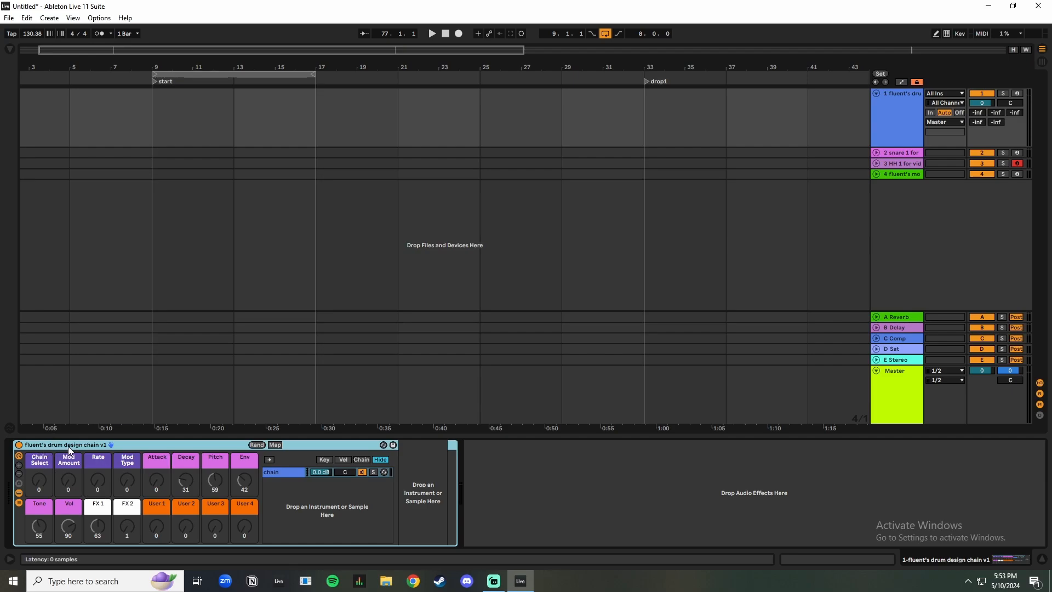
click(275, 472)
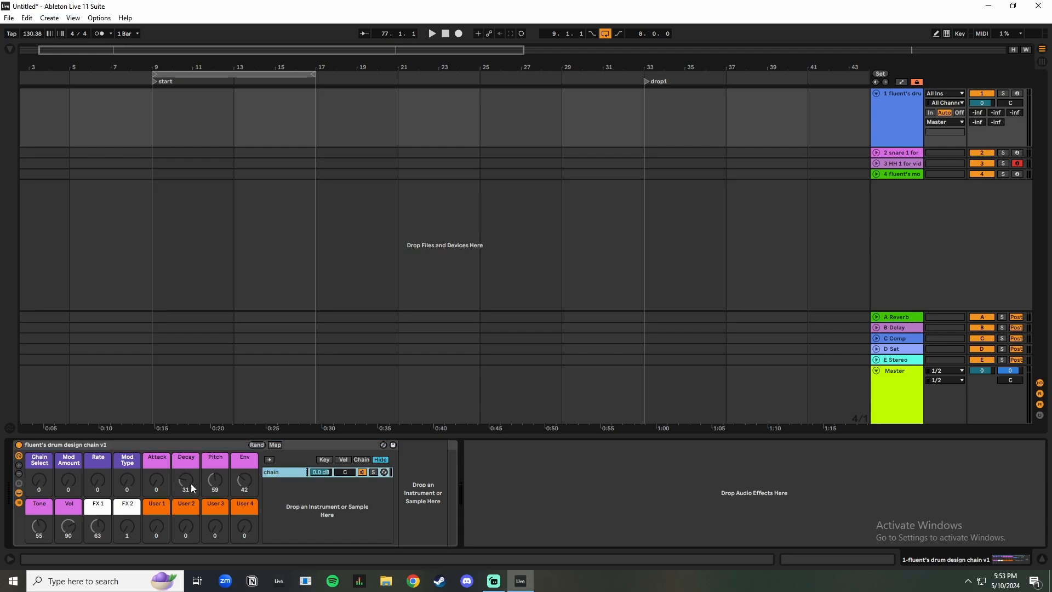
click(189, 465)
click(243, 460)
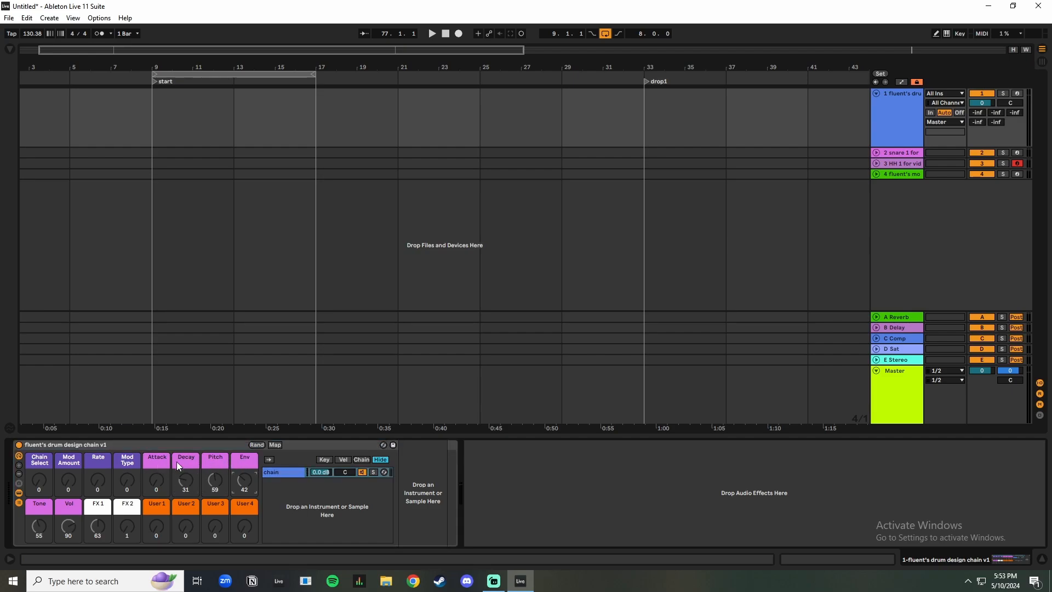
click(100, 515)
Step: Set the rack's macros to Decay 0, Pitch 38, Env 48, Tone 47, Vol 64, FX 1 83 and FX 2 23
click(36, 484)
drag(68, 481, 97, 482)
drag(128, 481, 127, 454)
drag(186, 480, 237, 468)
drag(46, 528, 94, 523)
Step: Search all browser results for "ds kick" and load DS Kick into the rack's chain
click(10, 49)
click(45, 53)
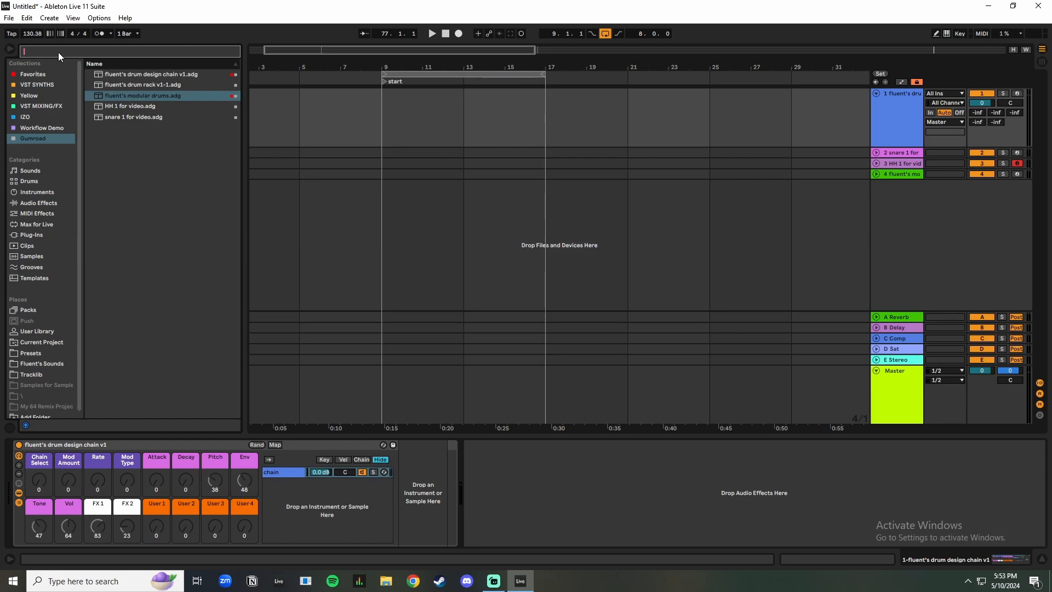
text(ds kick)
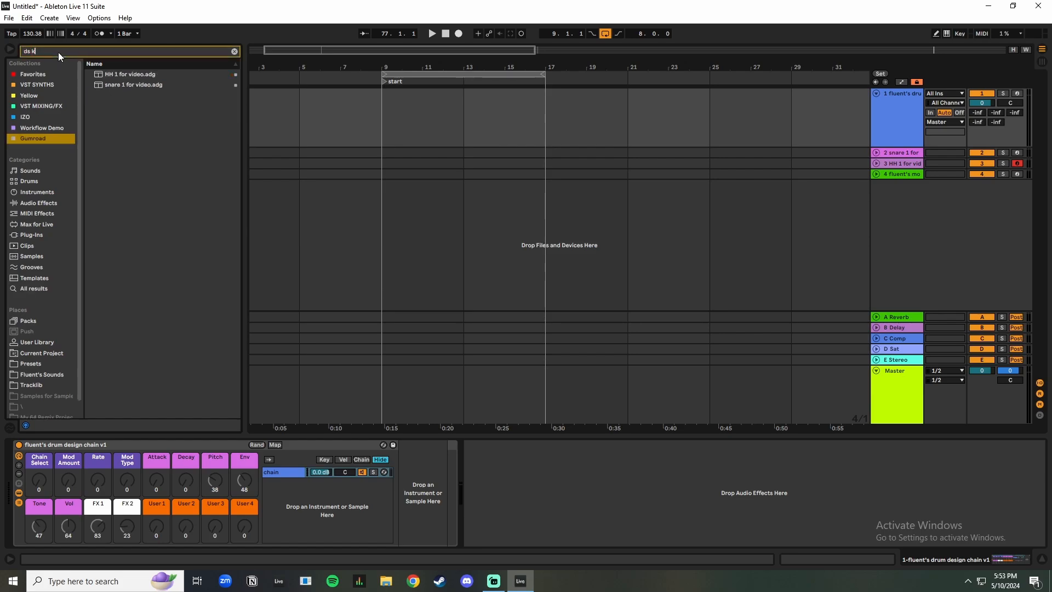
click(34, 289)
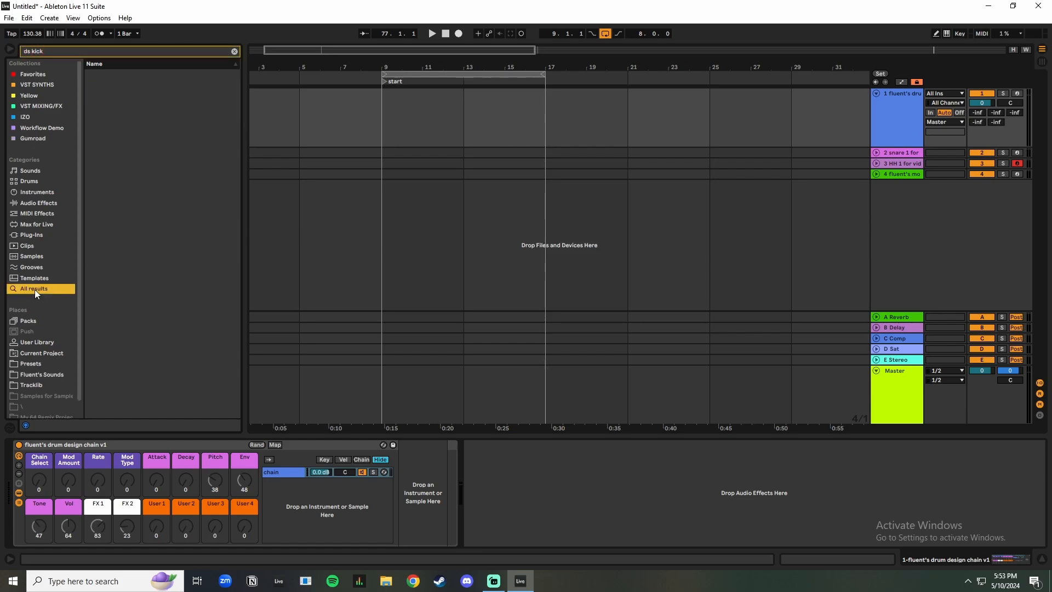
click(121, 73)
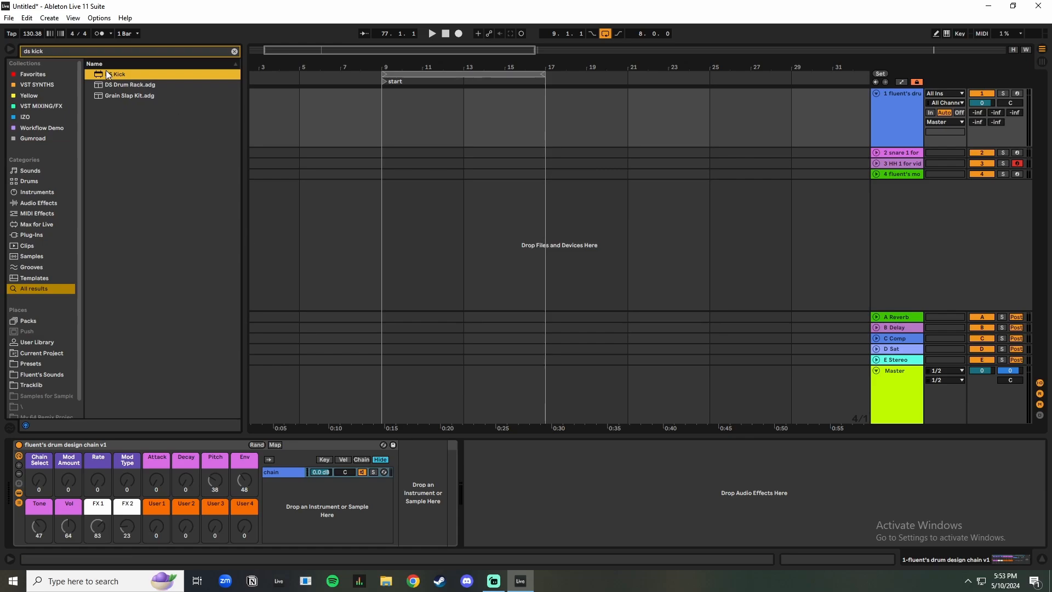
drag(111, 75, 420, 488)
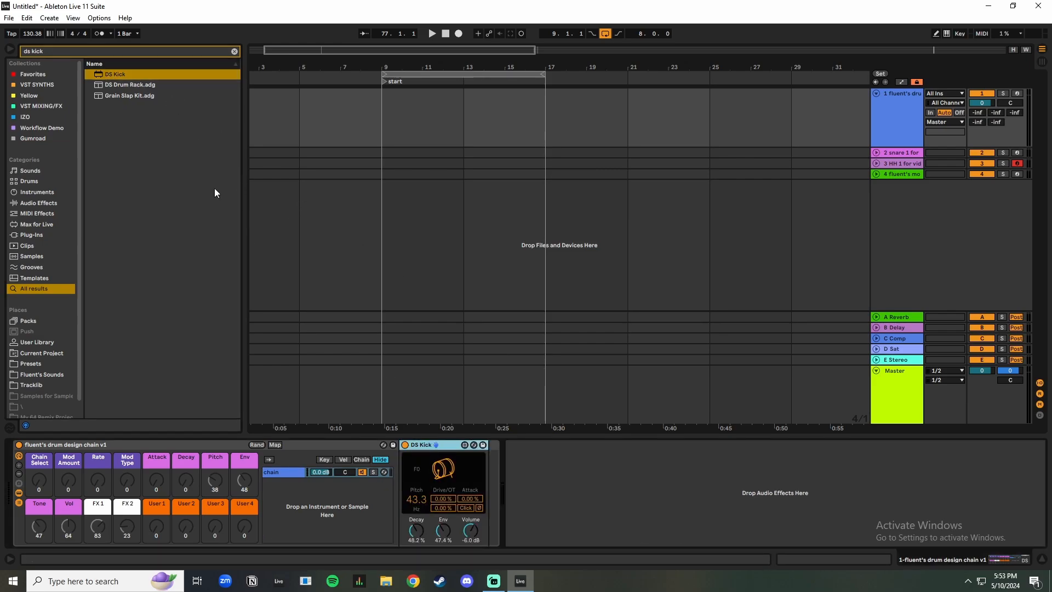
Step: Hide the browser and duplicate the DS Kick chain in the rack
click(12, 49)
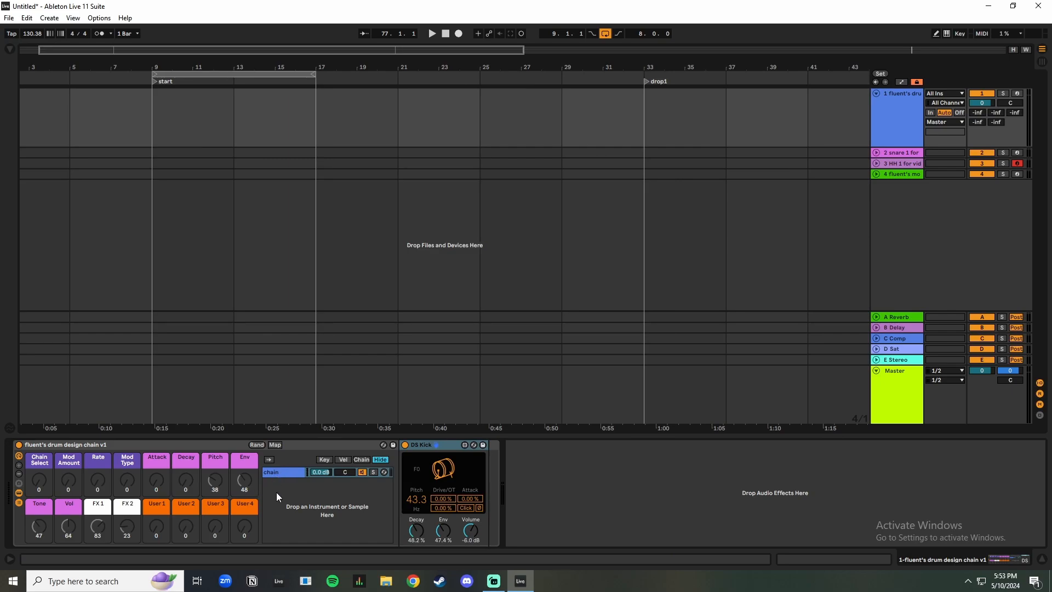
click(287, 472)
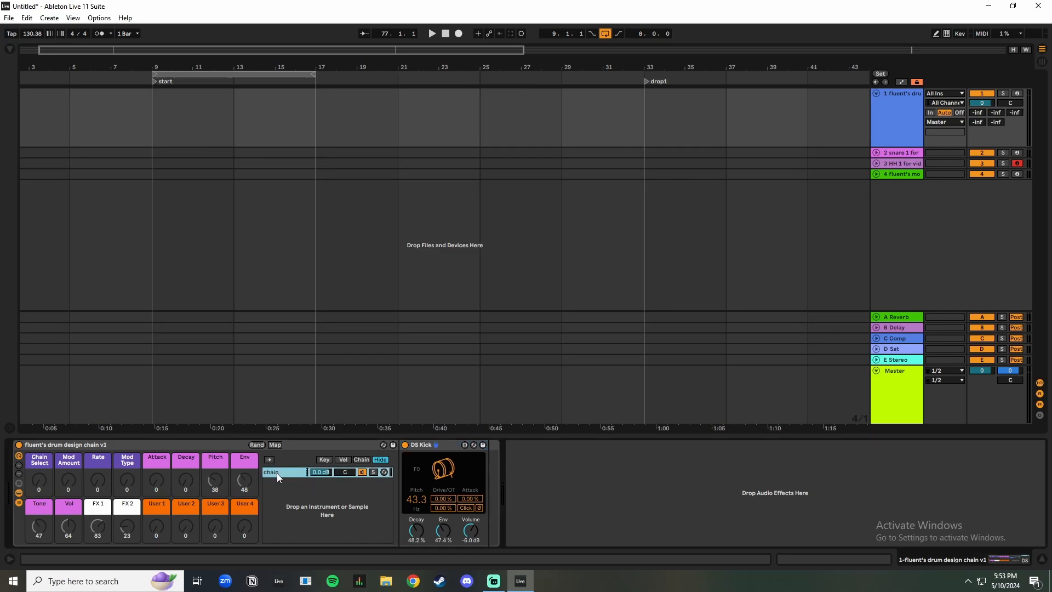
key(ctrl+d)
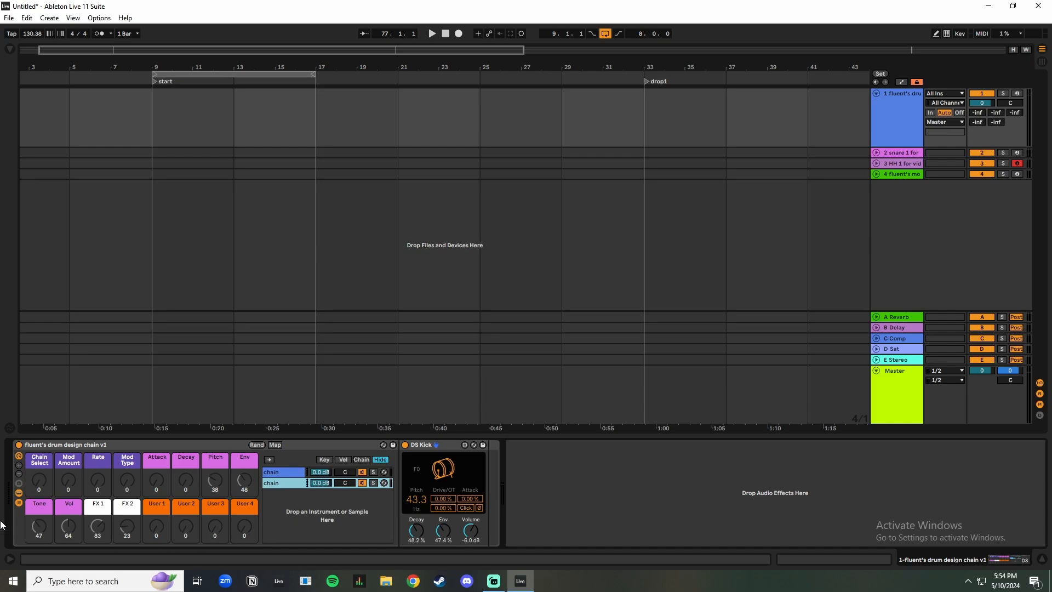
Step: Toggle the display of the chain's devices on and off, leave it hidden, and select the rack
click(20, 501)
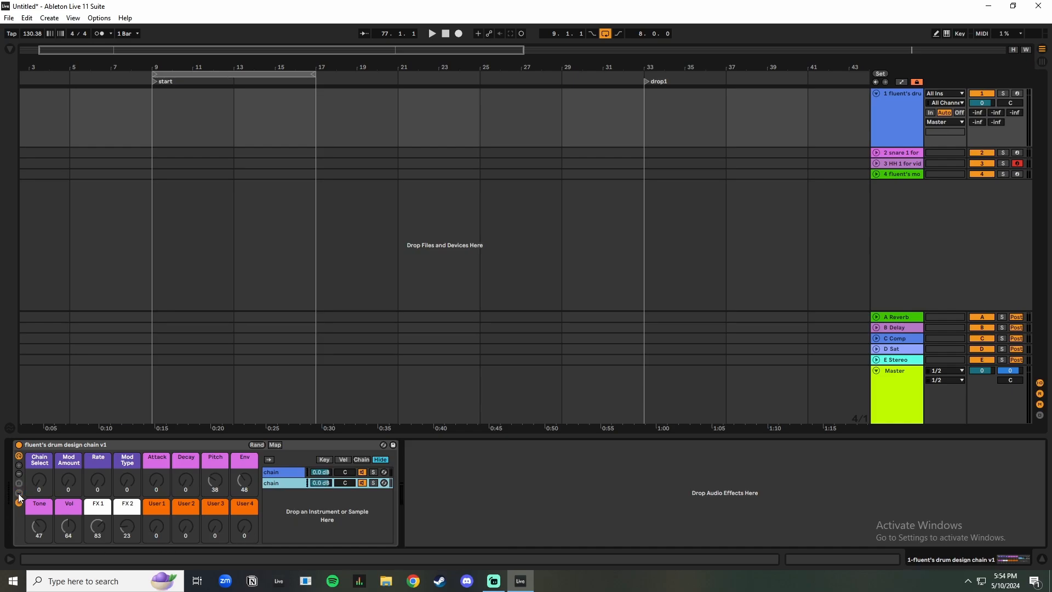
click(20, 500)
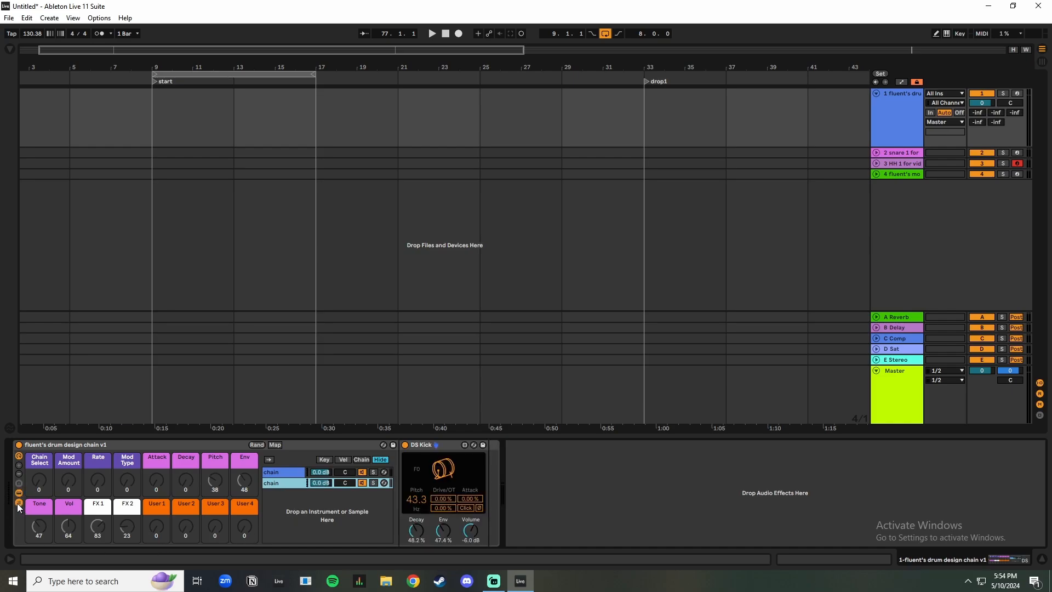
click(19, 503)
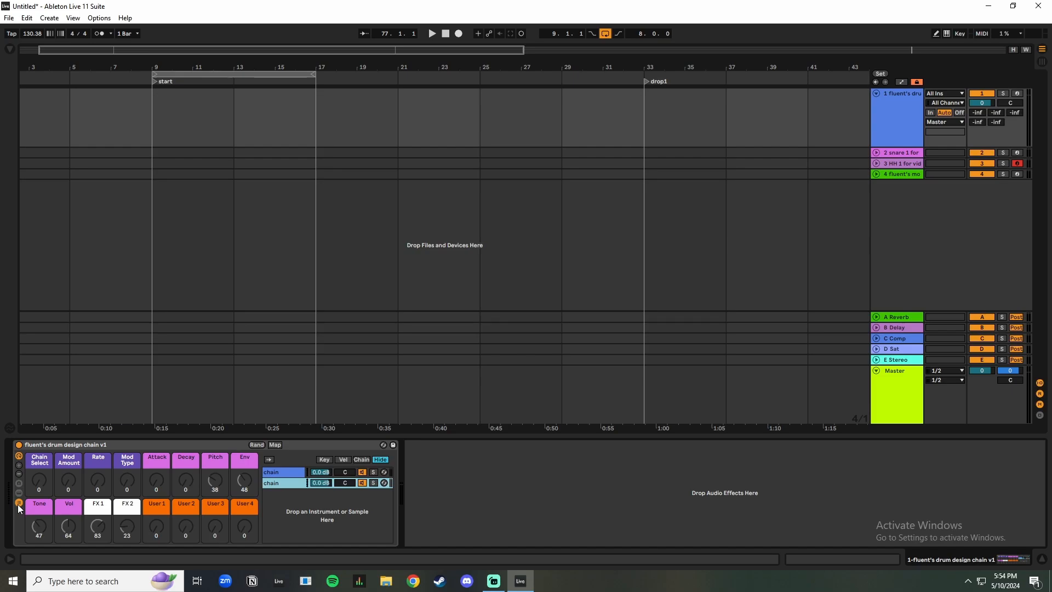
click(18, 503)
click(18, 503)
click(103, 446)
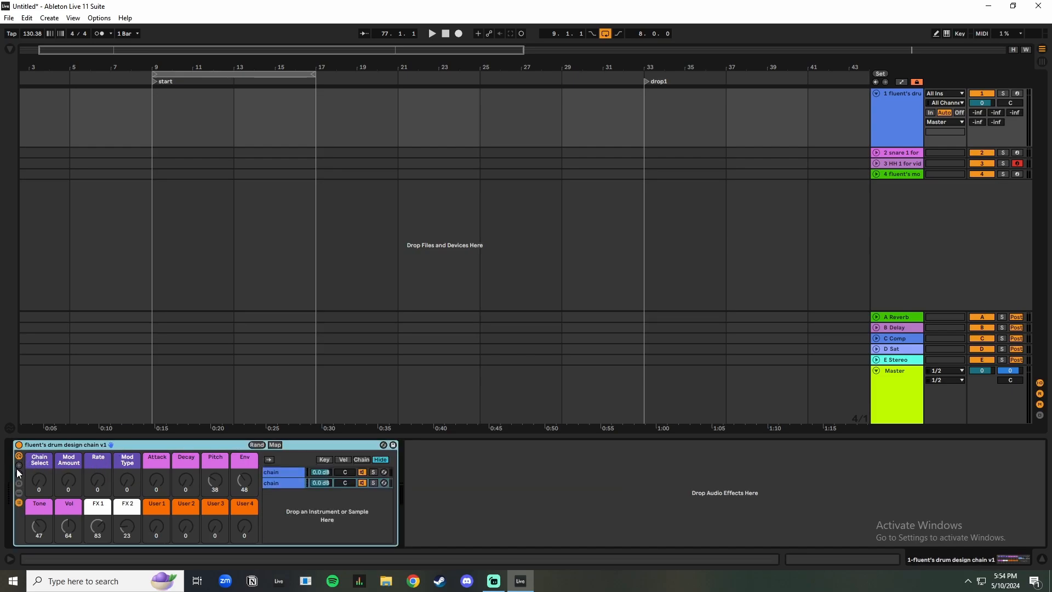
Step: Switch between the two chains and show the first chain's devices again
click(268, 474)
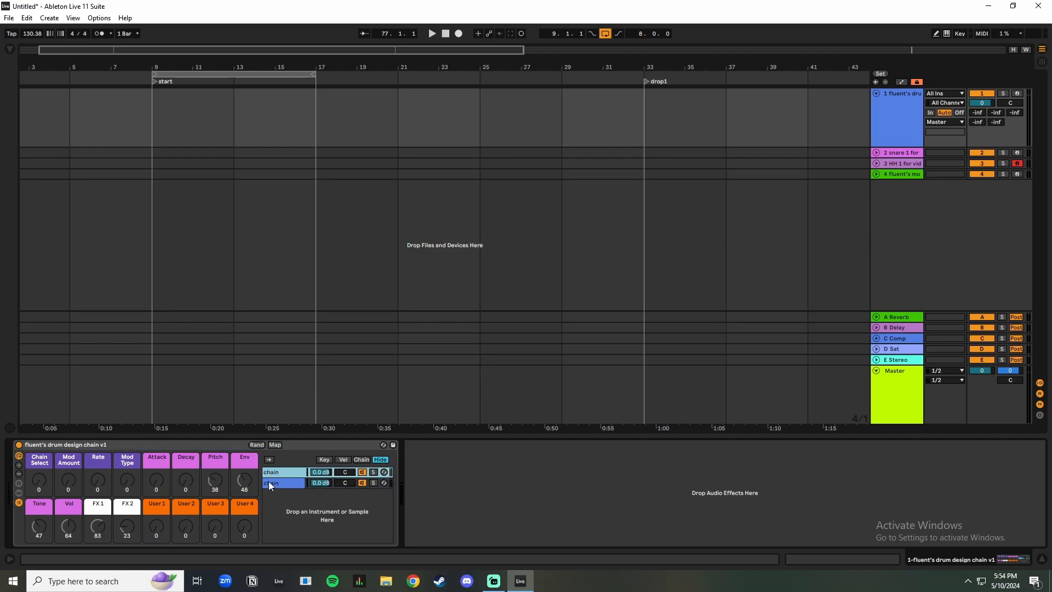
click(269, 483)
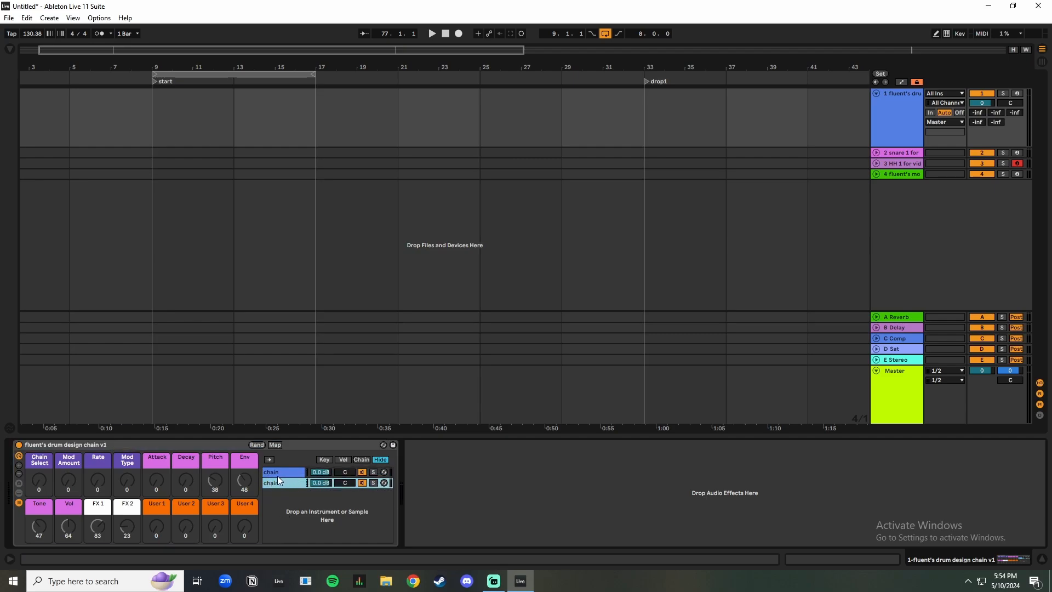
click(275, 472)
click(274, 483)
click(779, 479)
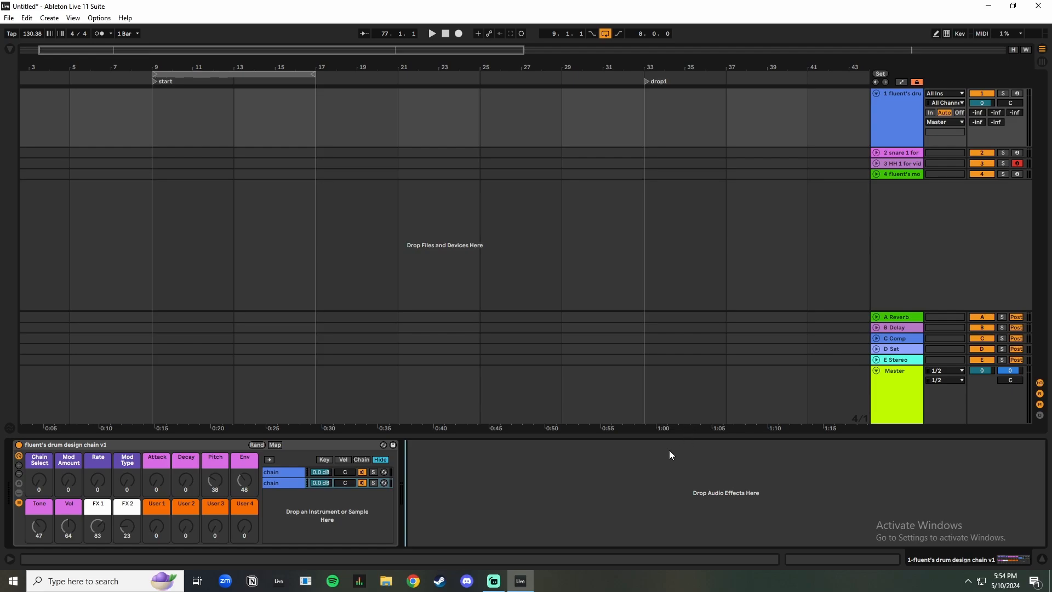
click(347, 472)
double_click(294, 476)
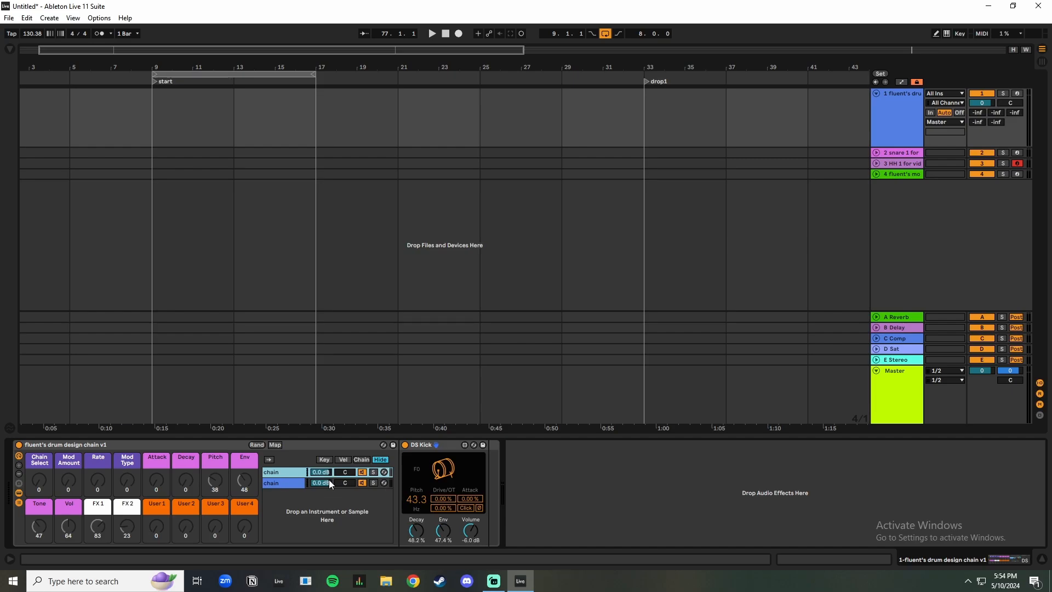
Step: Switch back and forth between the rack's two chains to compare their DS Kick devices
click(432, 443)
click(292, 473)
click(275, 481)
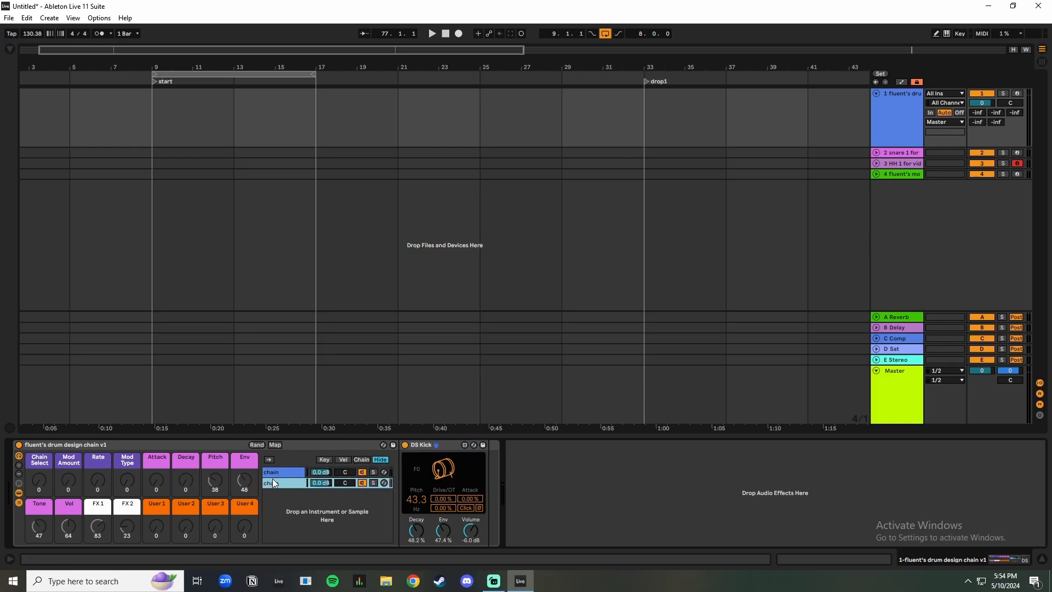
click(176, 445)
click(275, 472)
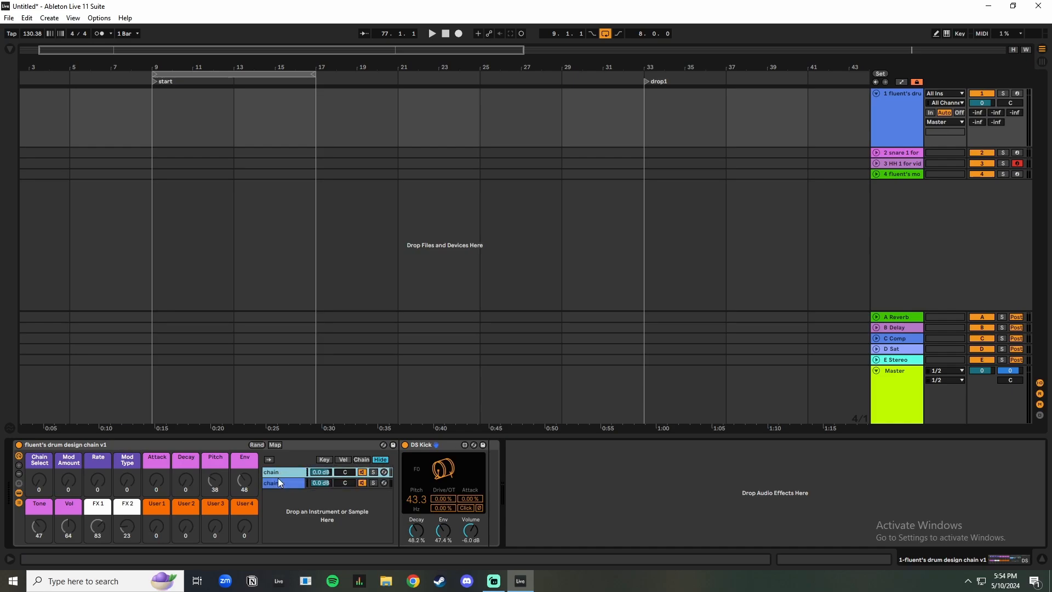
click(278, 482)
click(277, 474)
click(278, 482)
click(274, 474)
Step: Map the first chain's DS Kick Pitch to the Pitch macro, Drive to Tone, and Attack to Attack
right_click(416, 500)
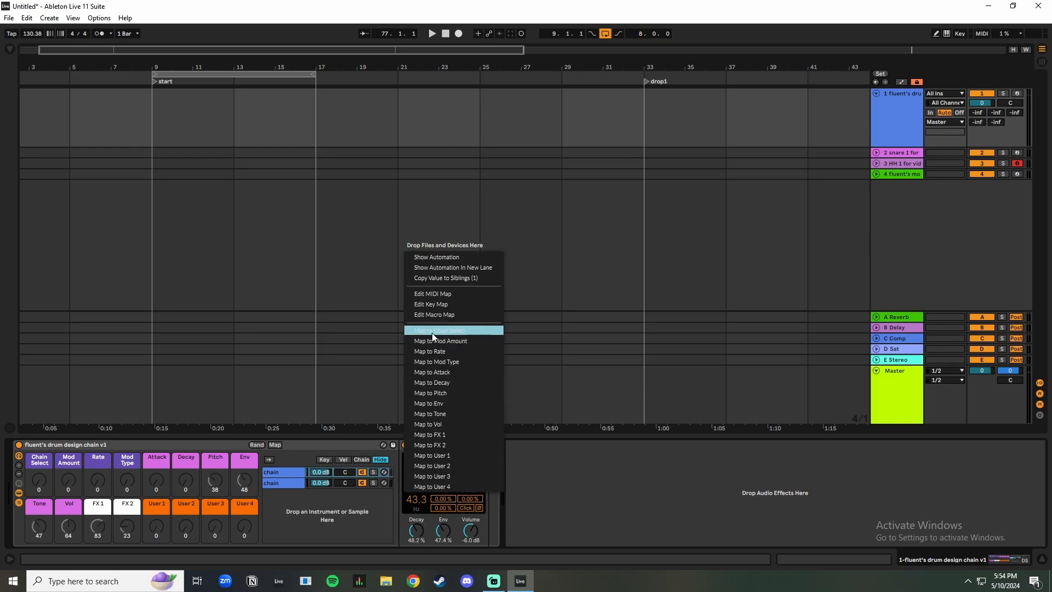
click(448, 394)
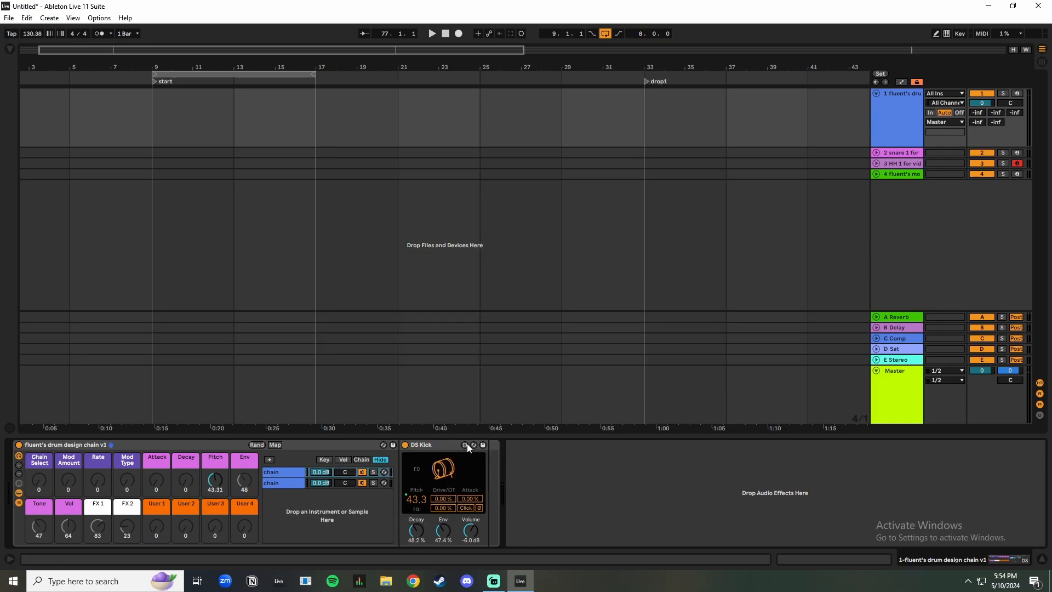
right_click(443, 499)
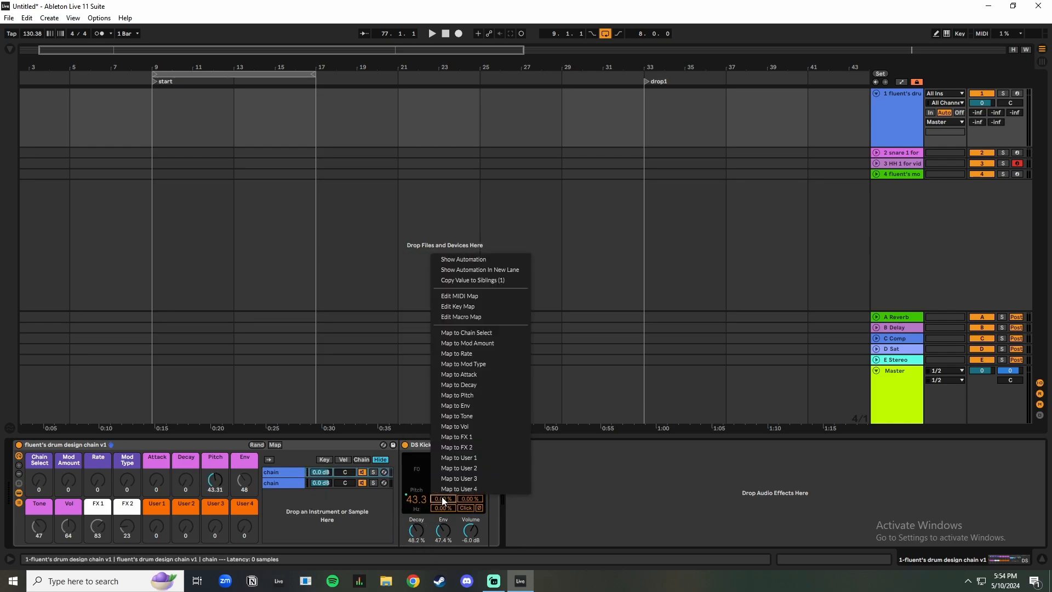
click(468, 416)
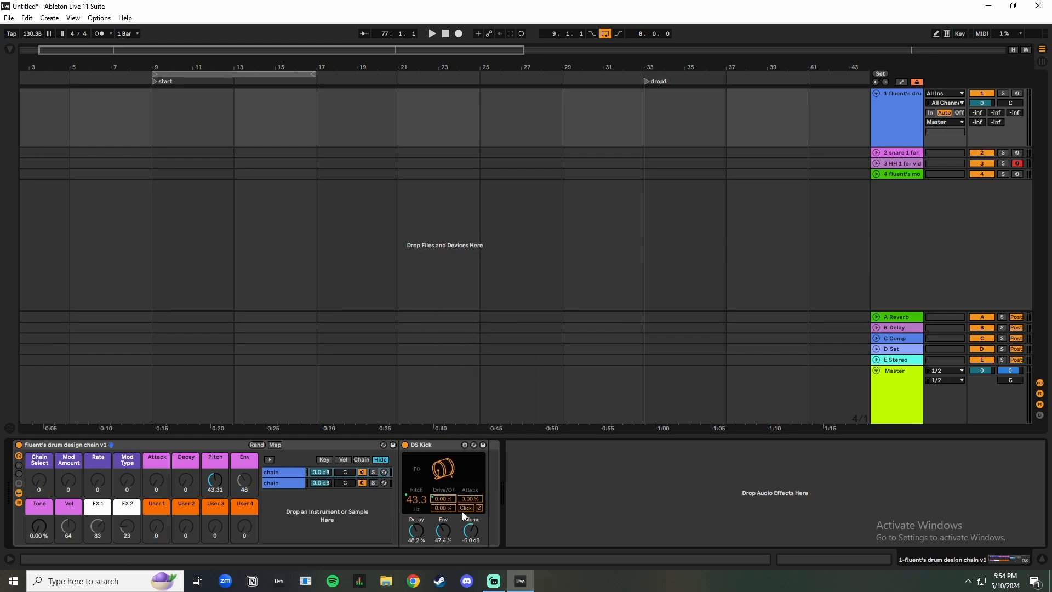
right_click(475, 498)
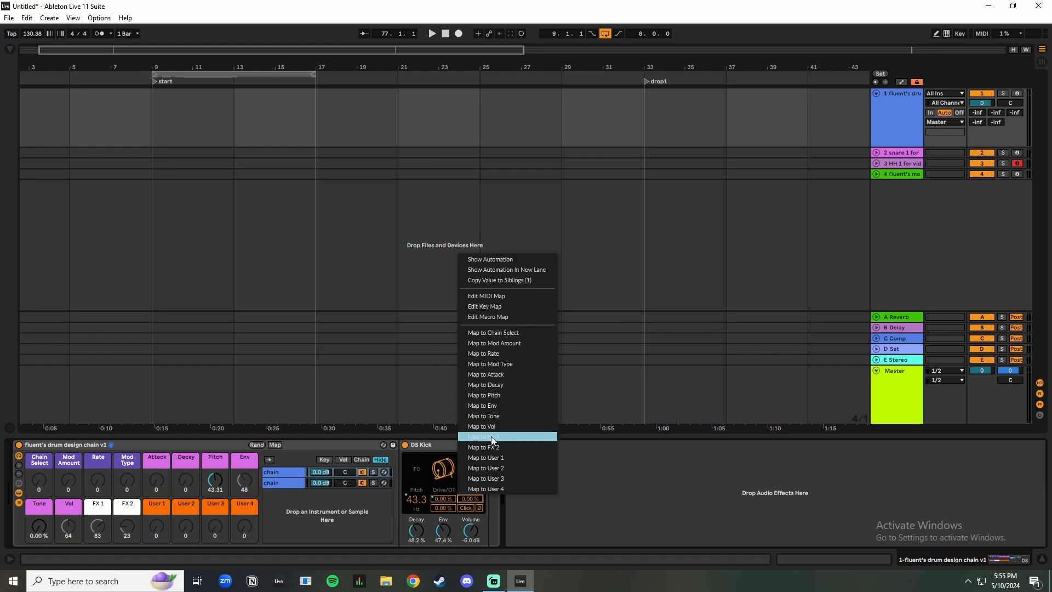
click(509, 372)
Step: Map DS Kick's Decay, Env and Volume controls to the Decay, Env and Vol macros
right_click(416, 534)
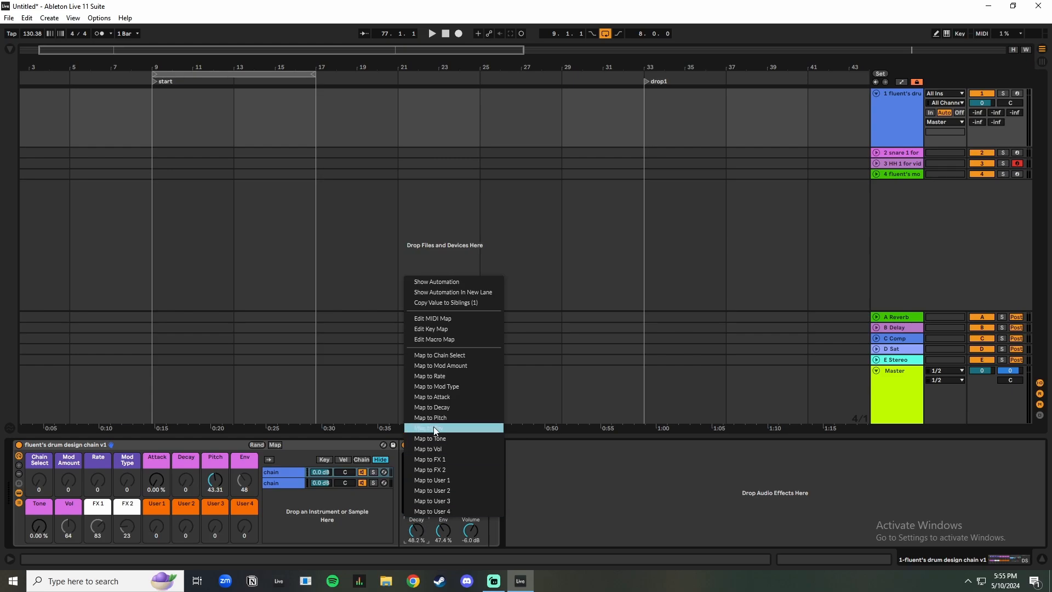
click(433, 425)
right_click(431, 532)
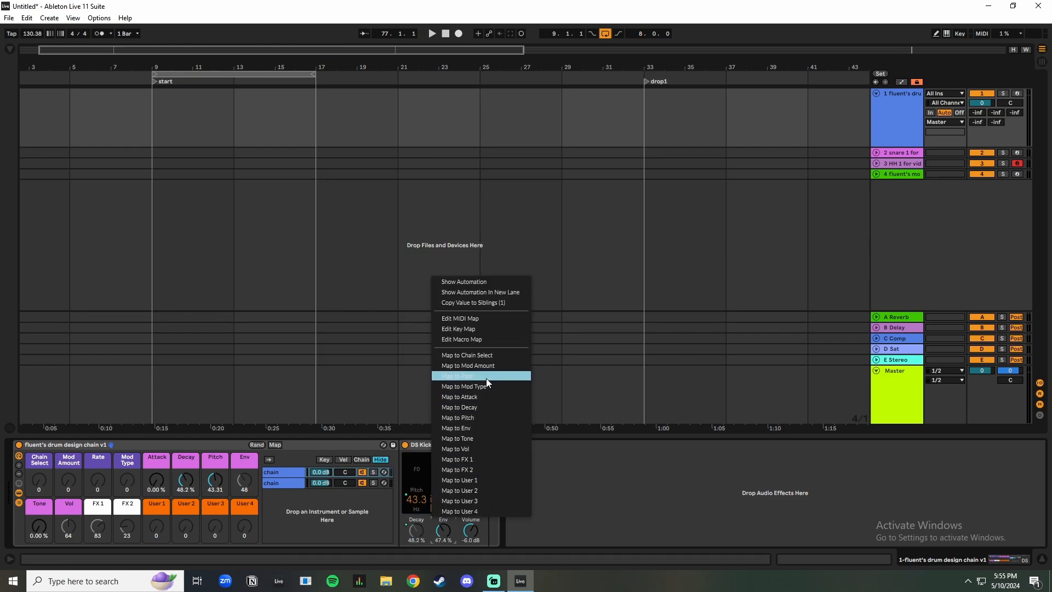
click(482, 427)
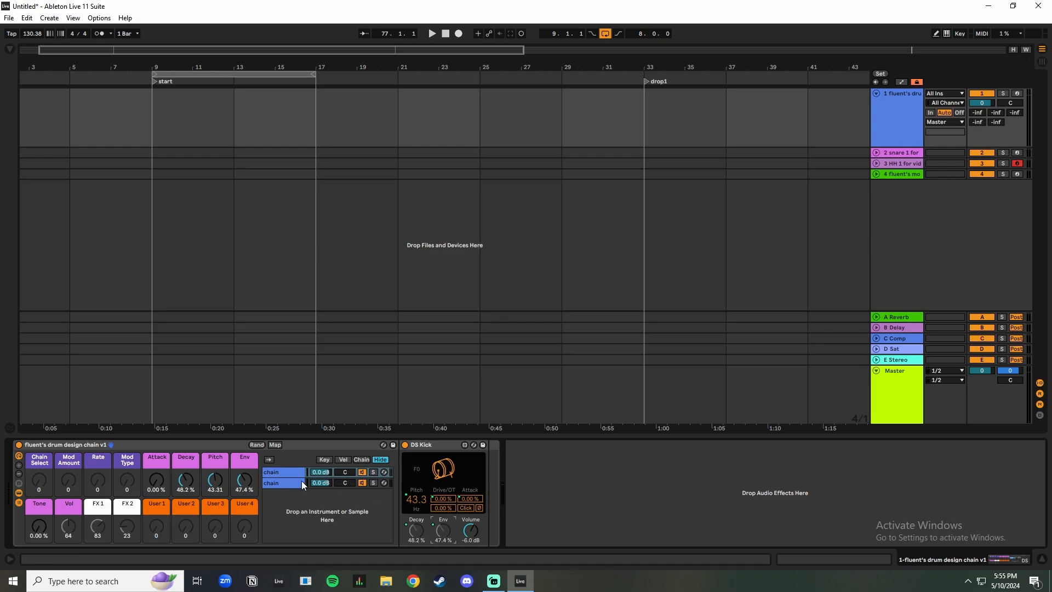
right_click(466, 531)
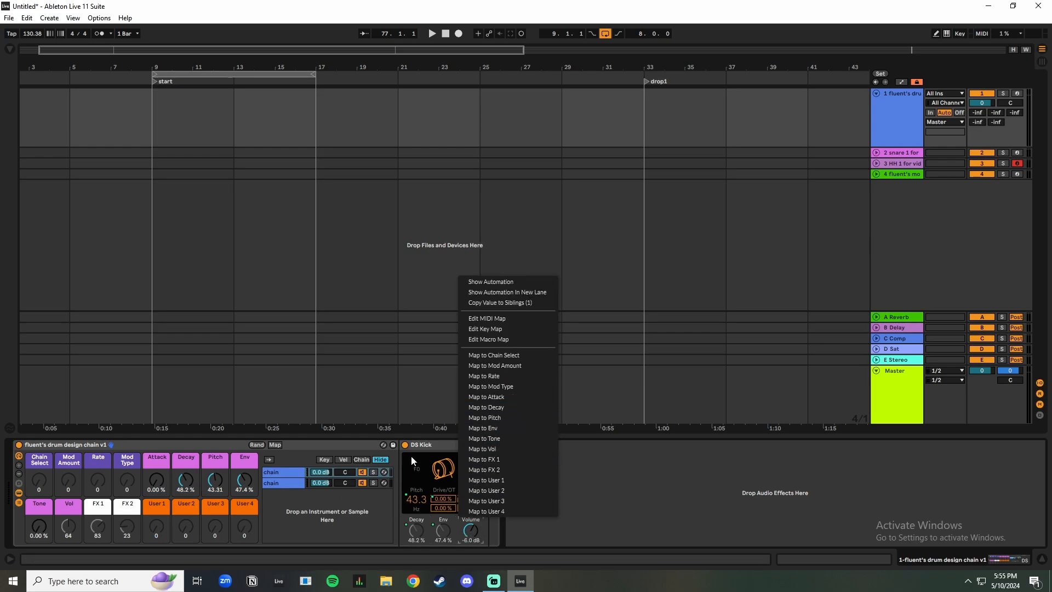
click(491, 448)
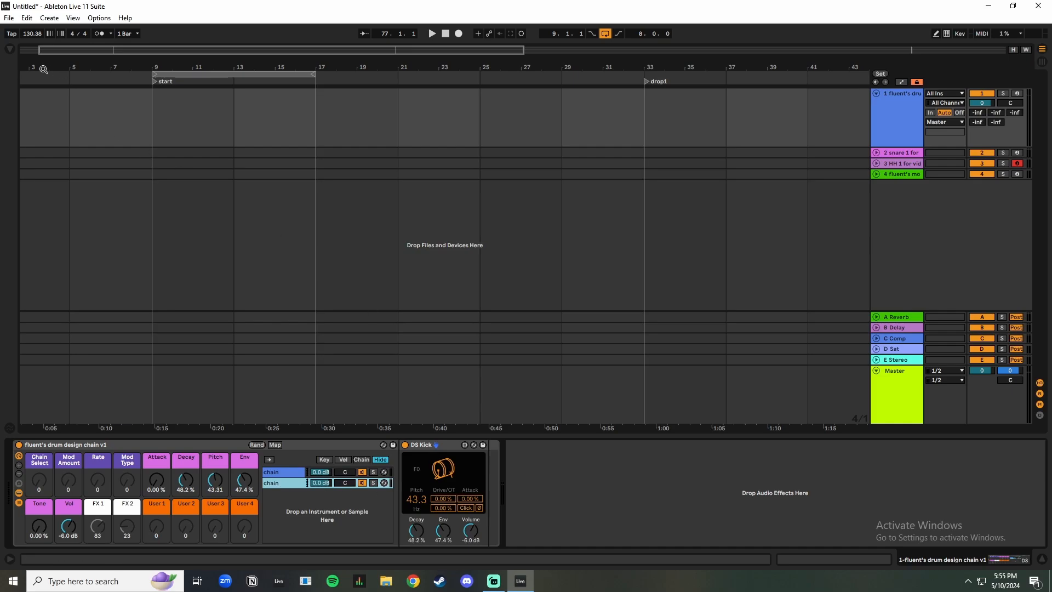
Step: Search all browser results for "operato" and load Operator into the second chain in place of DS Kick
click(9, 48)
click(55, 51)
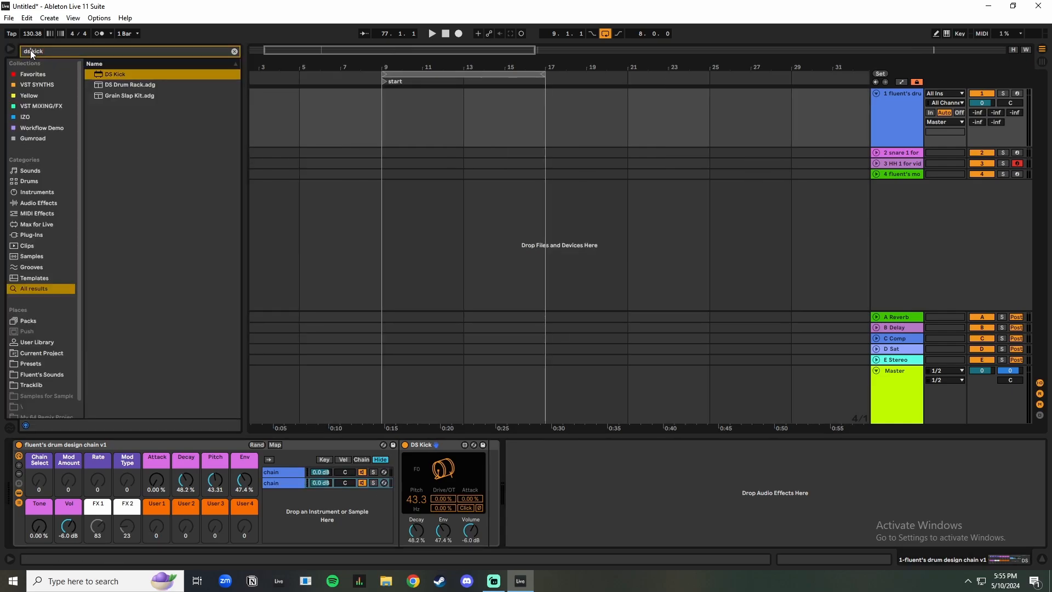
key(BackSpace)
key(BackSpace)
key(BackSpace)
key(BackSpace)
key(BackSpace)
key(BackSpace)
key(BackSpace)
text(opera)
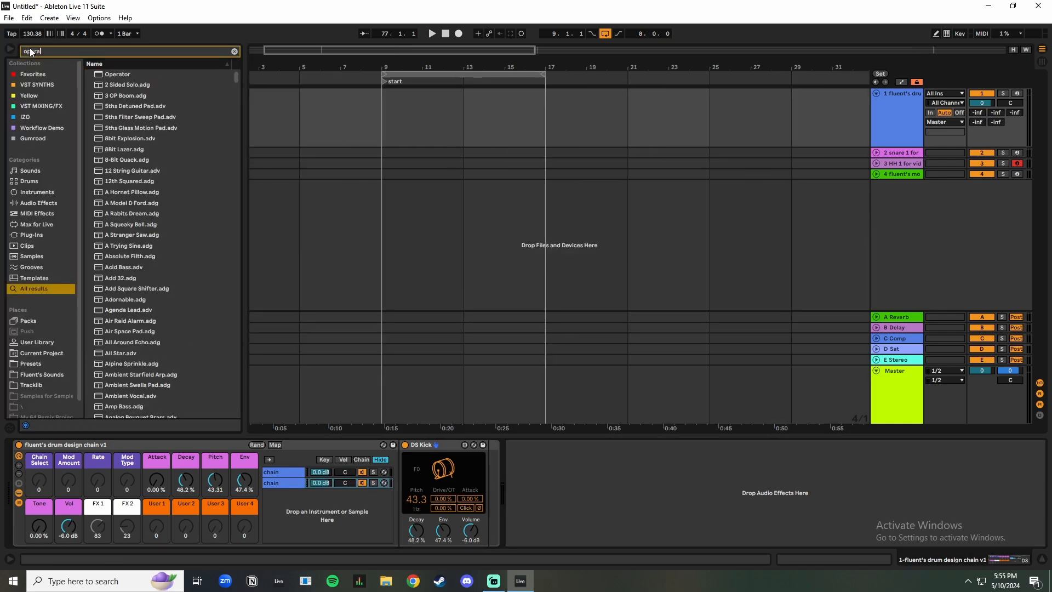
text(to)
drag(110, 75, 430, 465)
drag(115, 73, 387, 476)
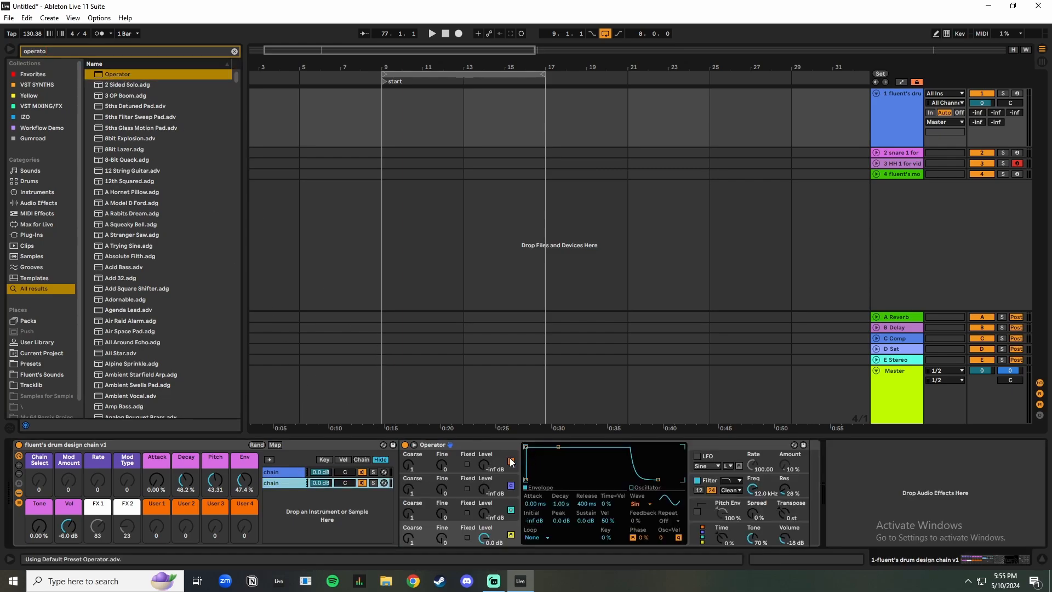
Step: Switch between the chains to compare DS Kick in the first with Operator in the second, and select the whole rack
click(279, 471)
click(280, 483)
click(282, 471)
click(285, 482)
click(284, 469)
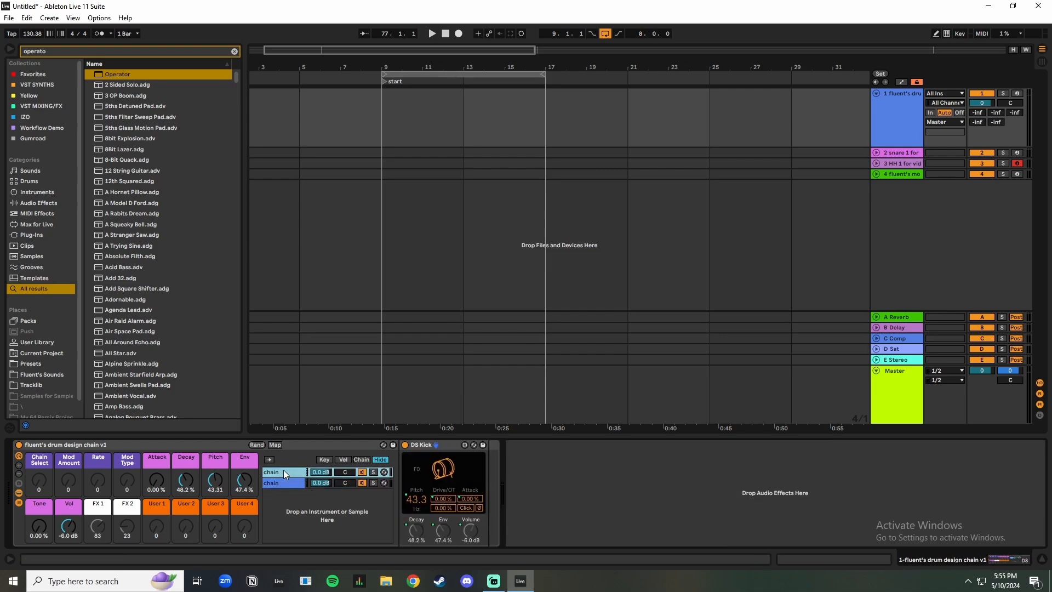
click(282, 481)
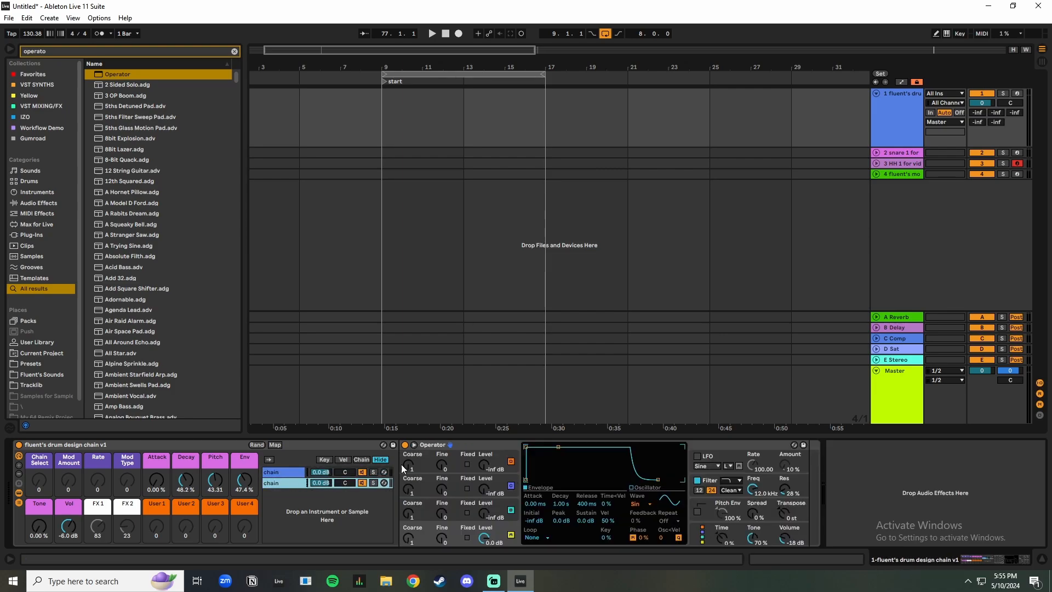
click(275, 475)
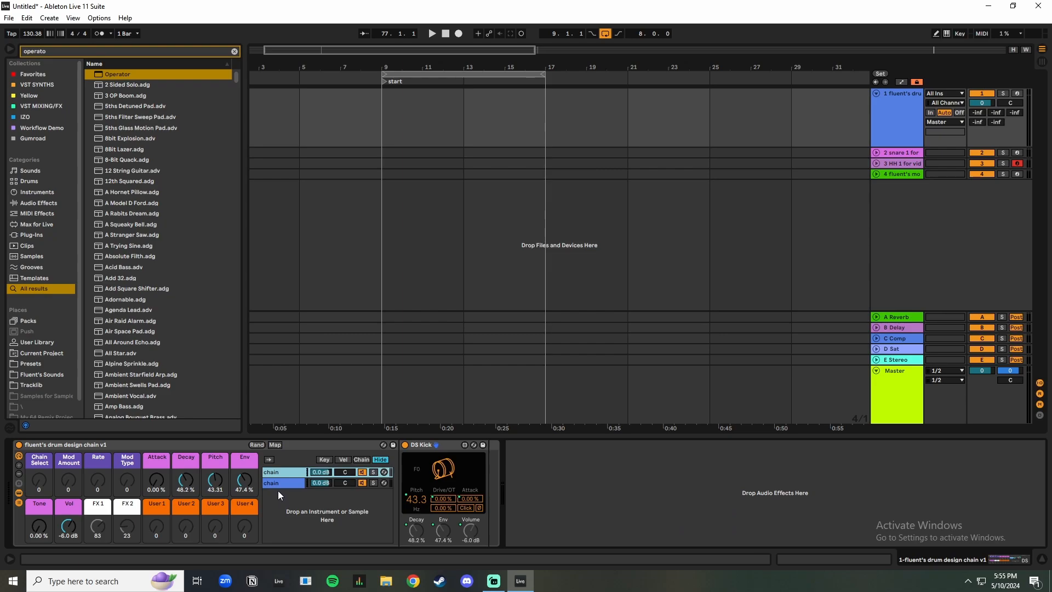
click(274, 484)
click(199, 454)
click(205, 443)
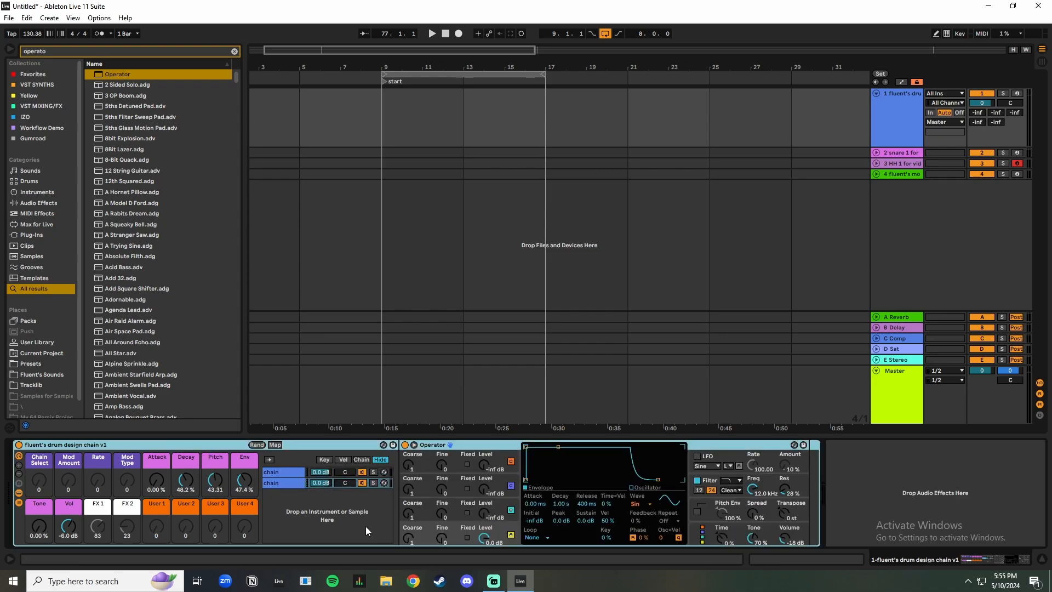
click(291, 481)
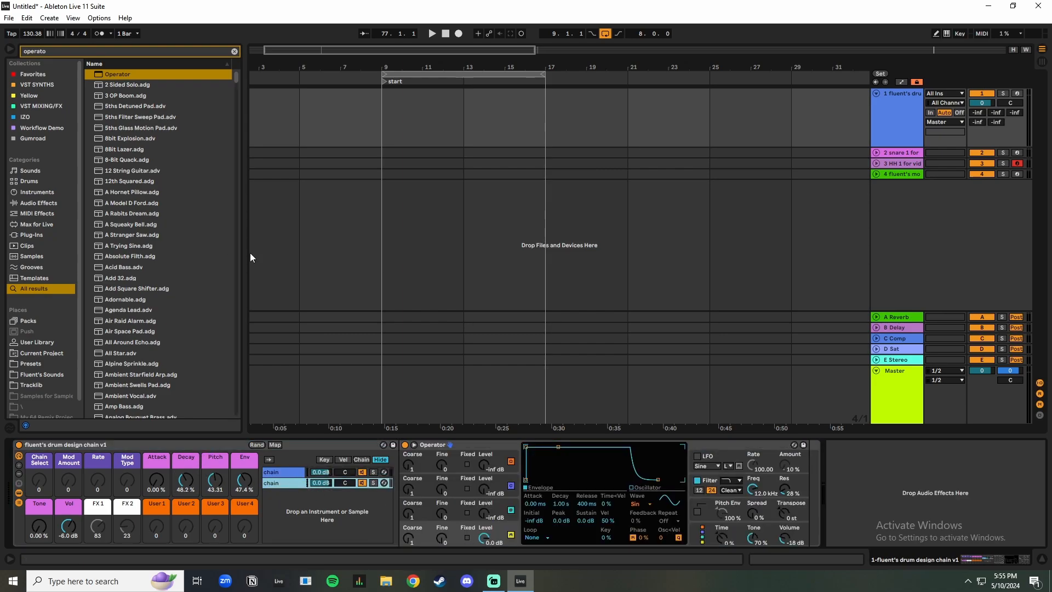
Step: Select the first chain and audition its DS Kick sound several times
click(283, 472)
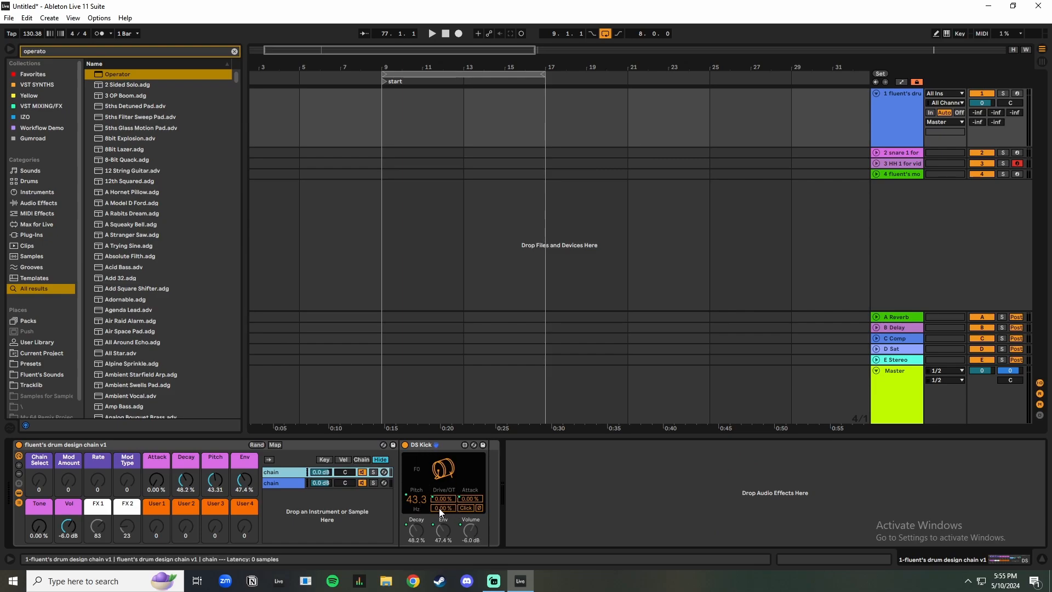
click(443, 467)
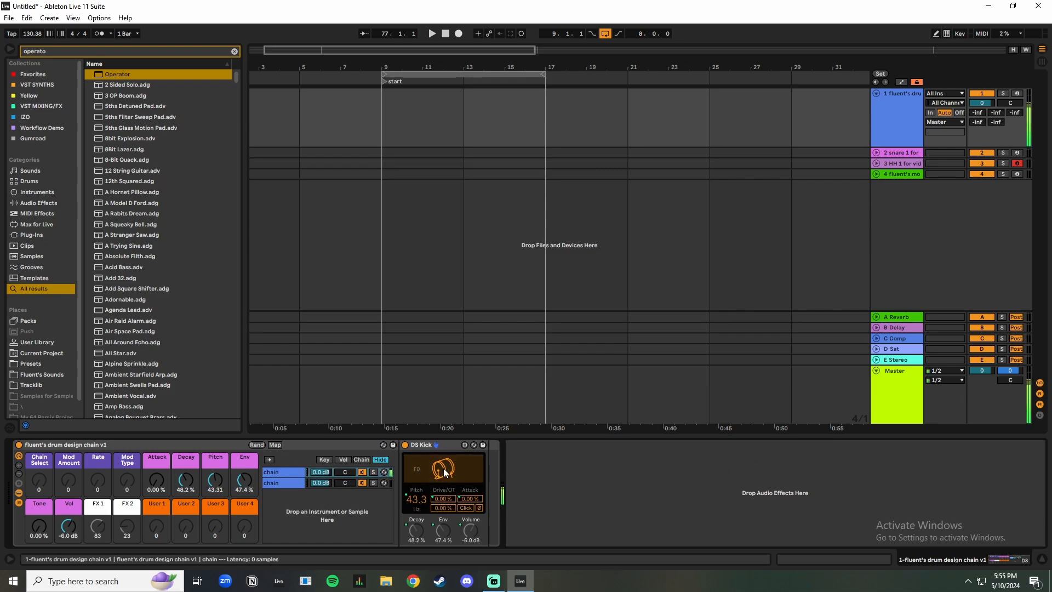
click(444, 476)
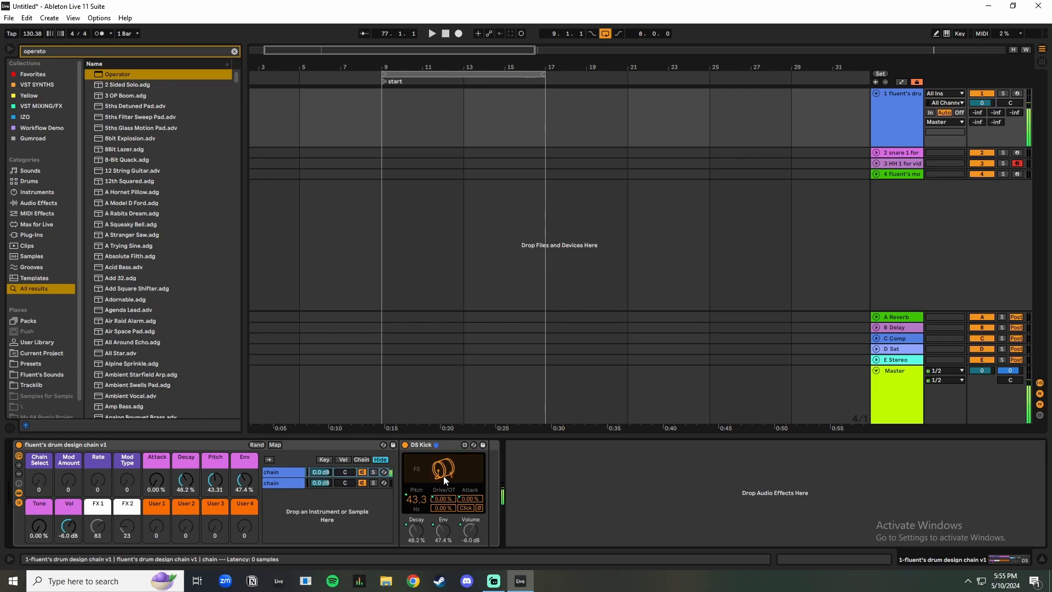
click(443, 476)
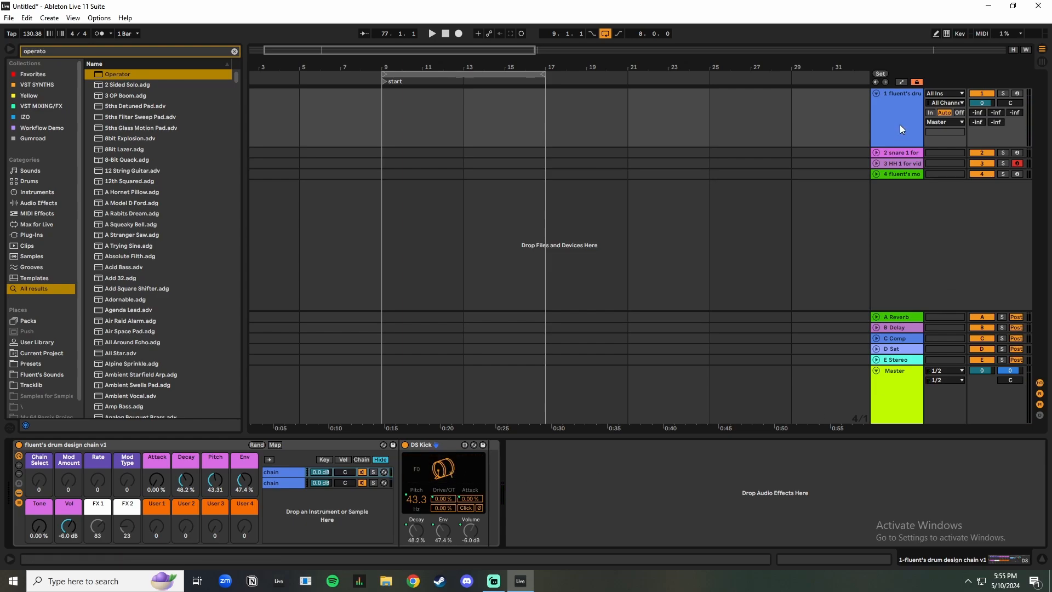
Step: Set the macros Vol to 0.0 dB, Tone to 40.2 %, Attack to 35.4 %, Decay to 62.8 % and Pitch to 36.19 while auditioning the kick
click(72, 521)
key(Delete)
click(461, 476)
drag(42, 525, 41, 503)
drag(156, 480, 186, 466)
drag(443, 473, 448, 466)
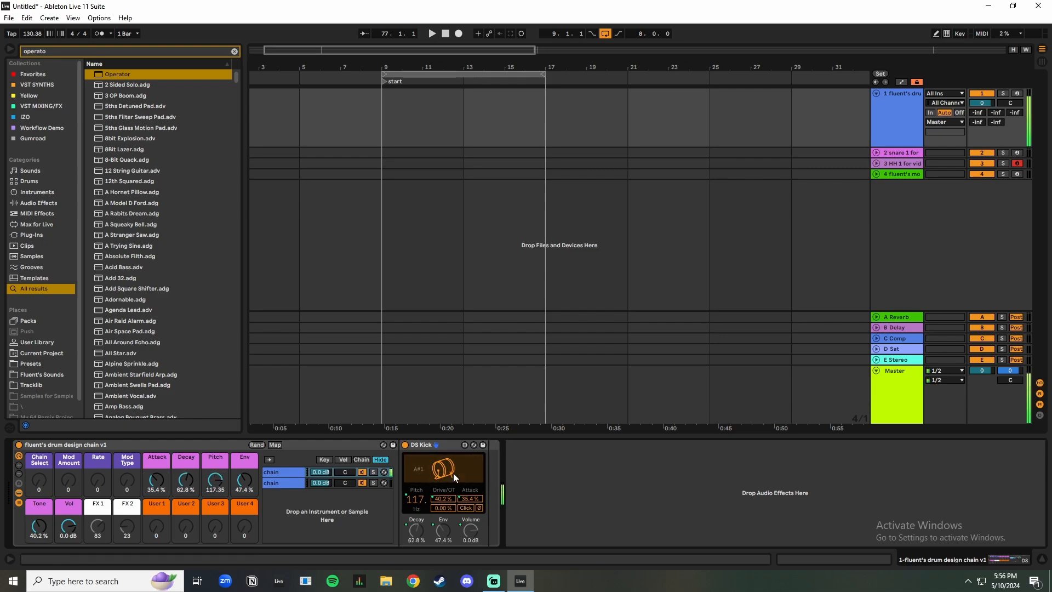
drag(216, 481, 215, 515)
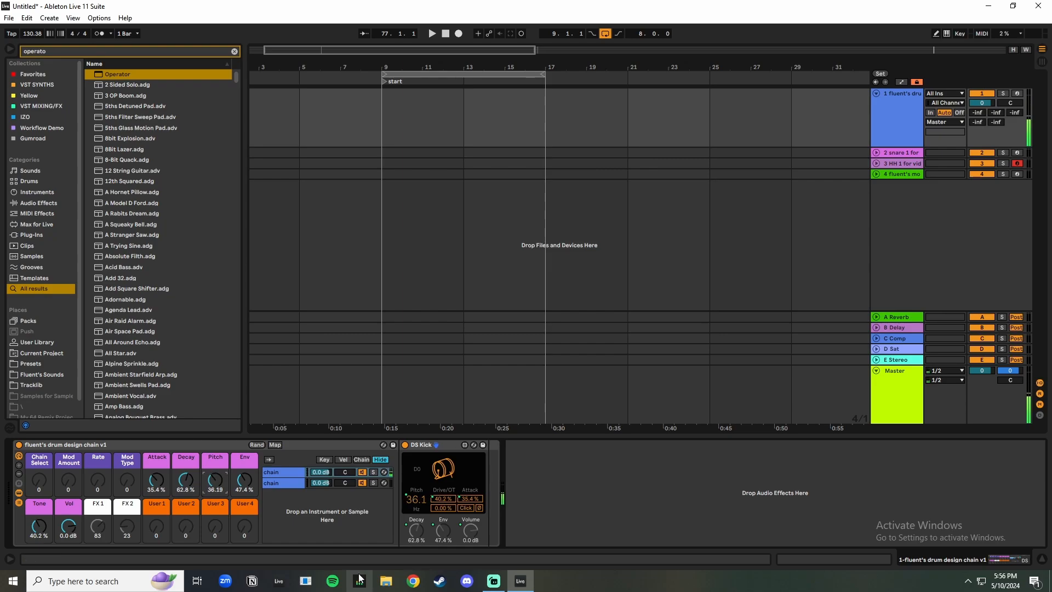
Step: Delete Operator from the second chain and remove that chain from the rack
key(Return)
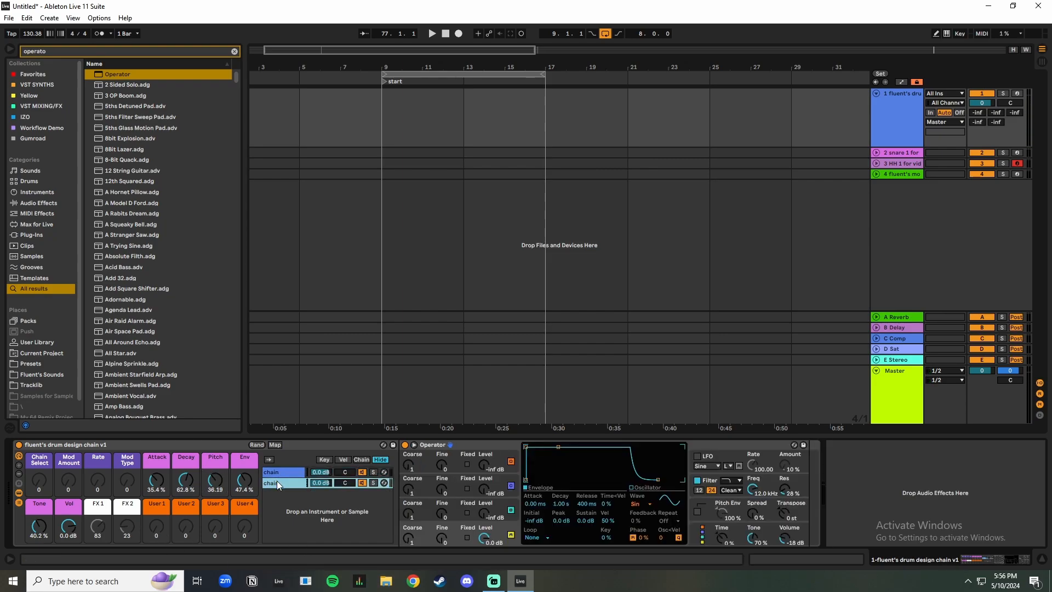
key(Delete)
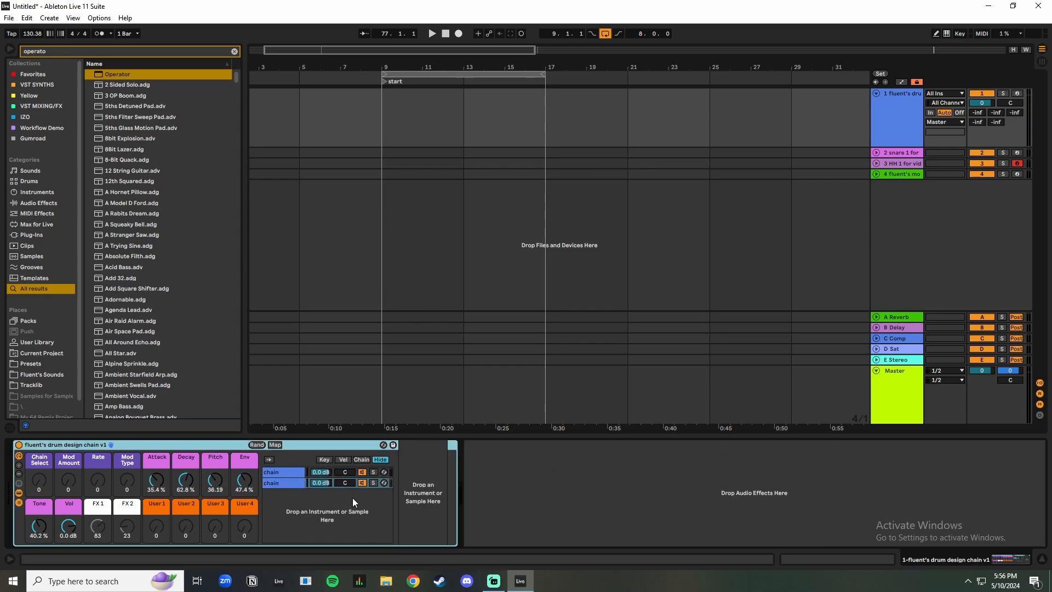
click(290, 483)
key(ctrl+z)
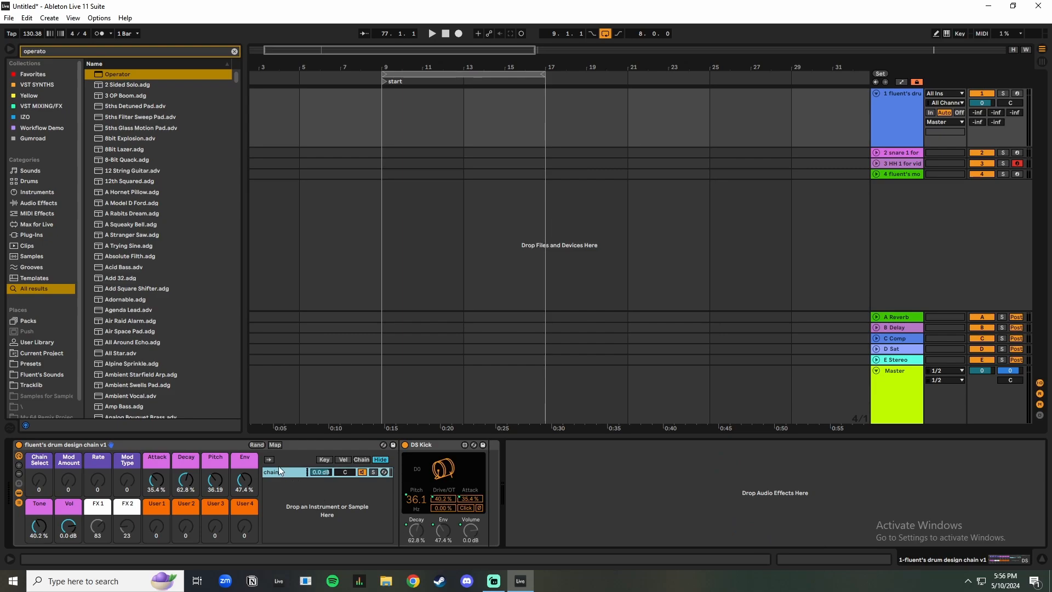
Step: Duplicate the remaining DS Kick chain and select the copy
right_click(285, 480)
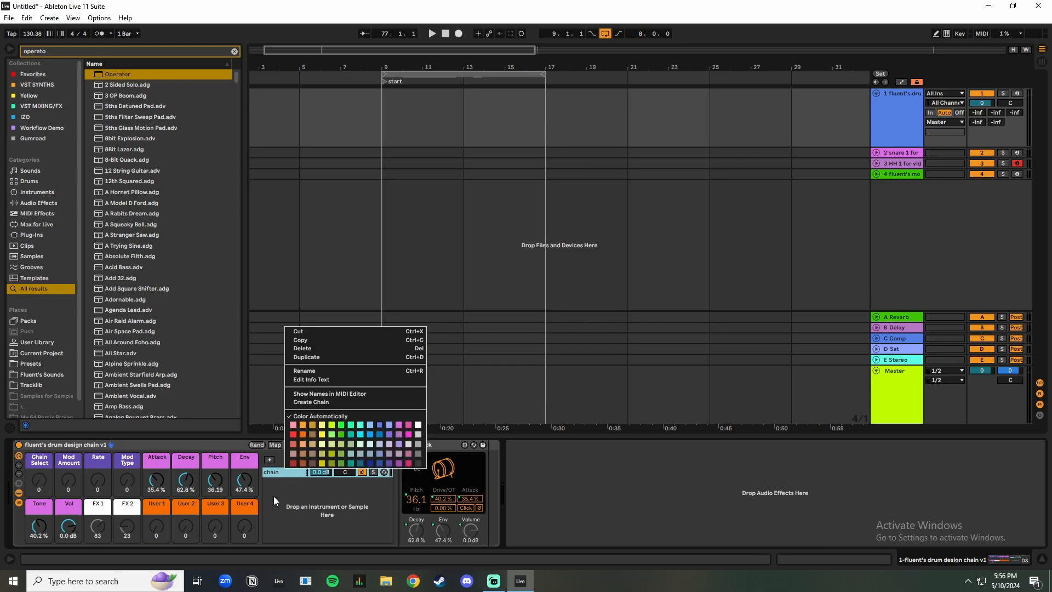
click(274, 496)
right_click(281, 470)
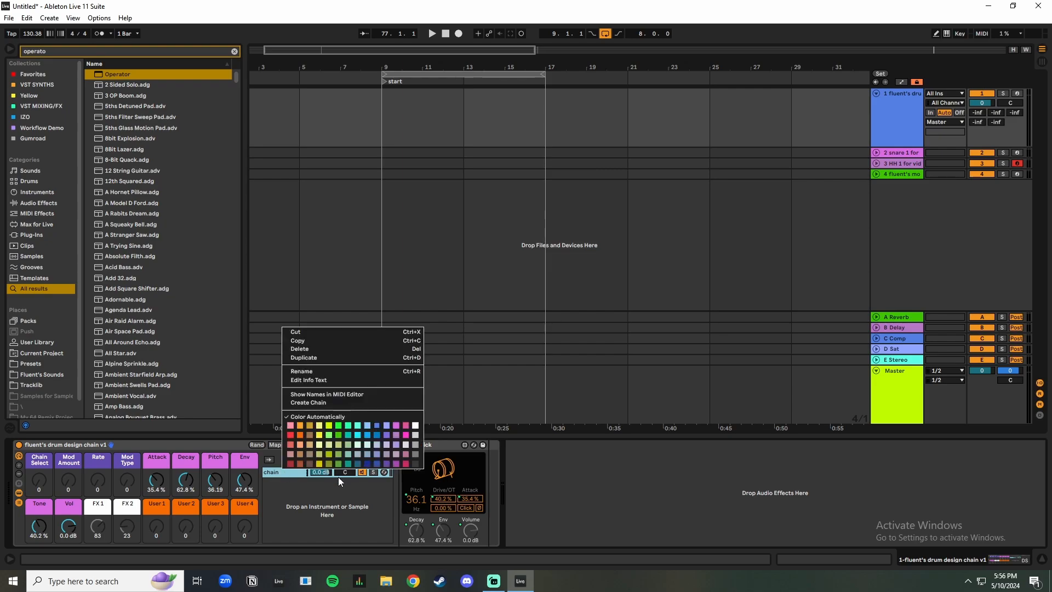
click(303, 358)
click(282, 471)
click(281, 478)
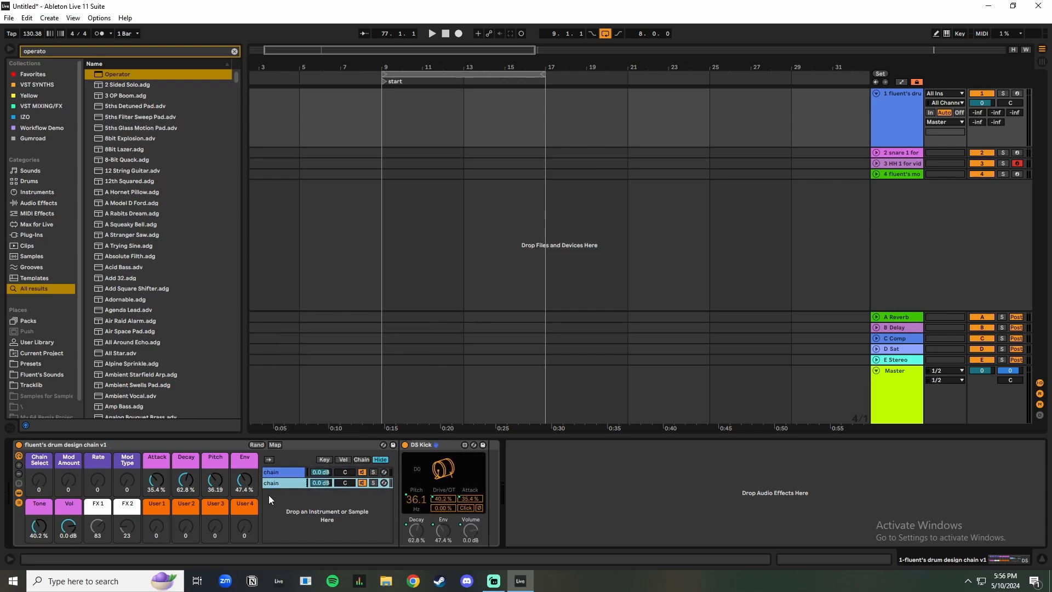
Step: Rename the first chain as kick 1
click(284, 472)
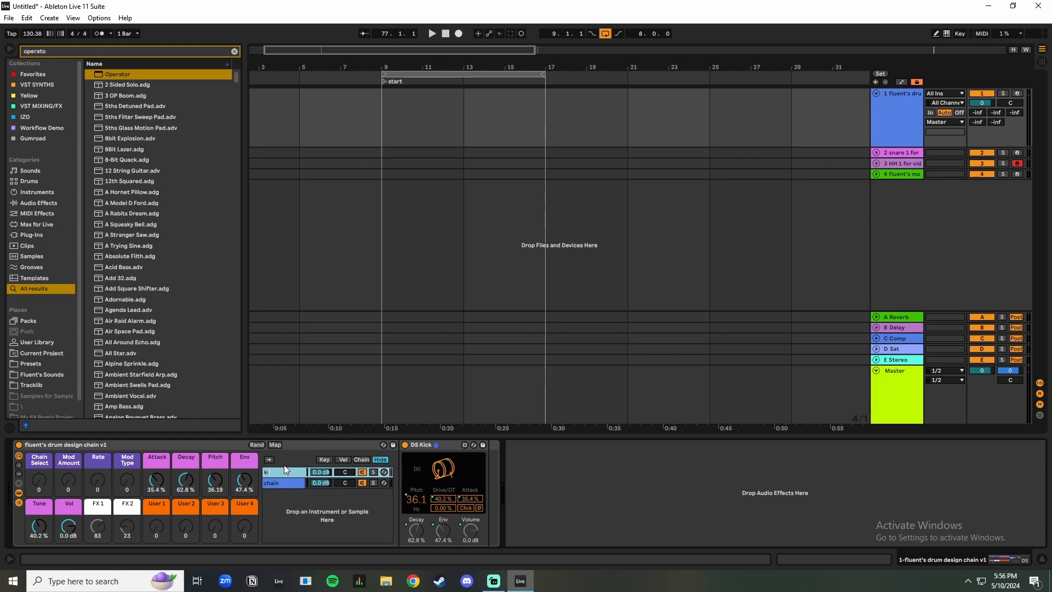
key(Tab)
key(Tab)
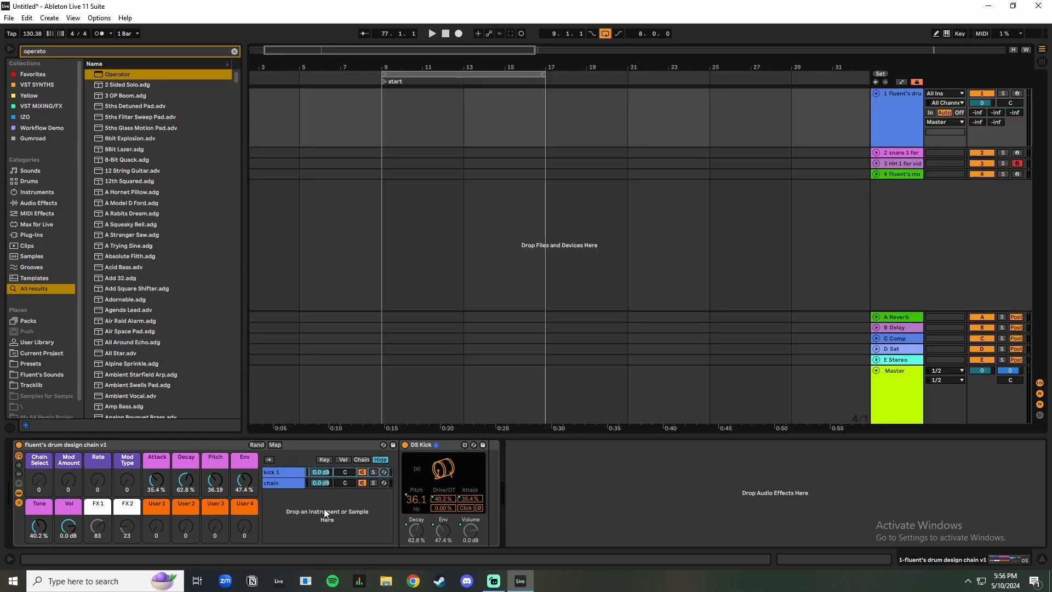
Step: Rename the first chain in the rack as long kick
right_click(274, 471)
click(293, 372)
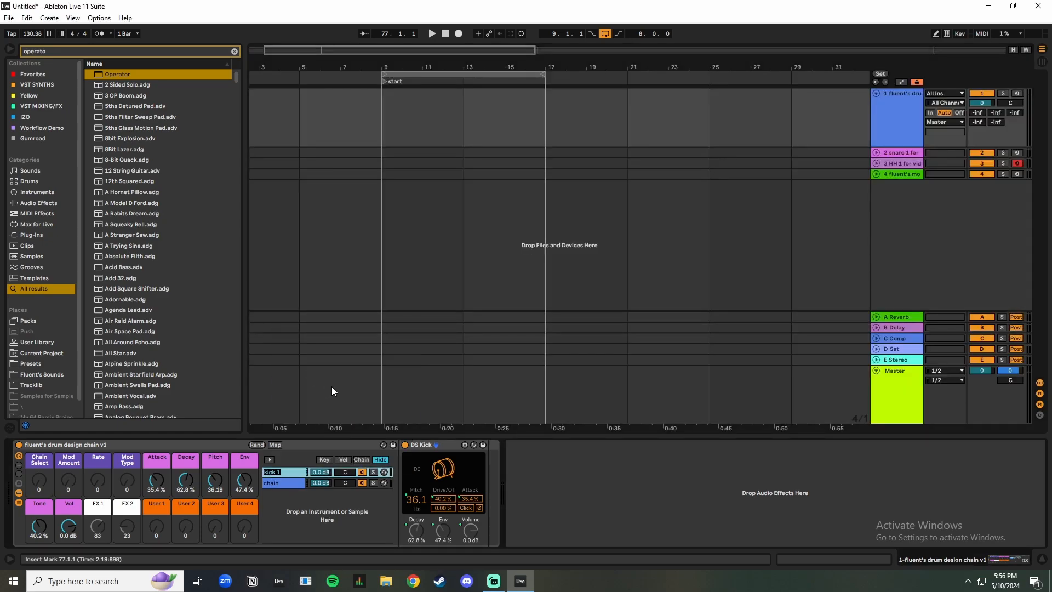
text(long kick)
key(Return)
key(Tab)
key(Tab)
Step: Rename the second chain in the rack as kick
right_click(284, 483)
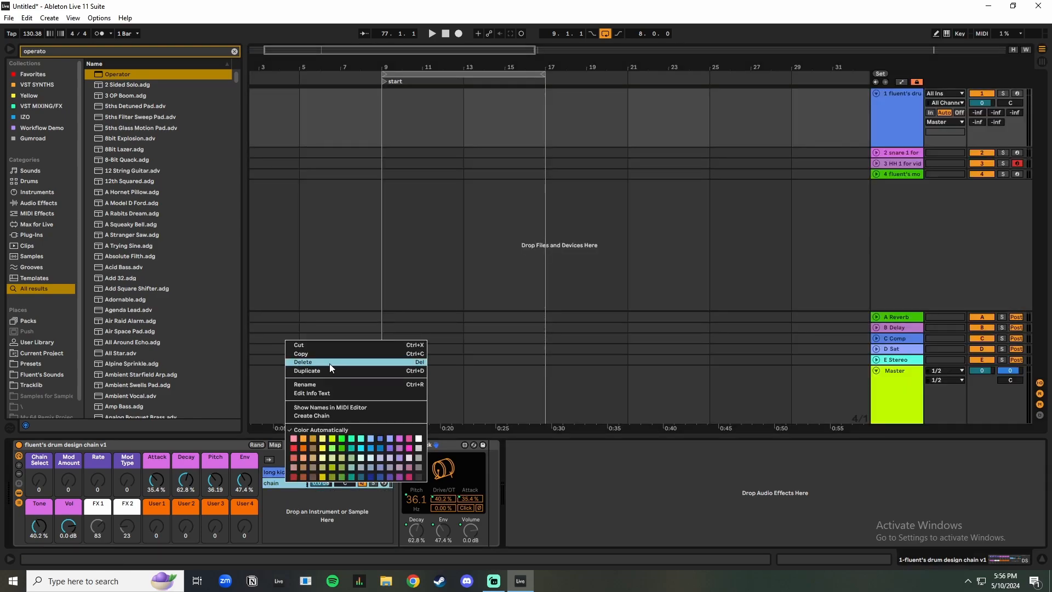
click(332, 384)
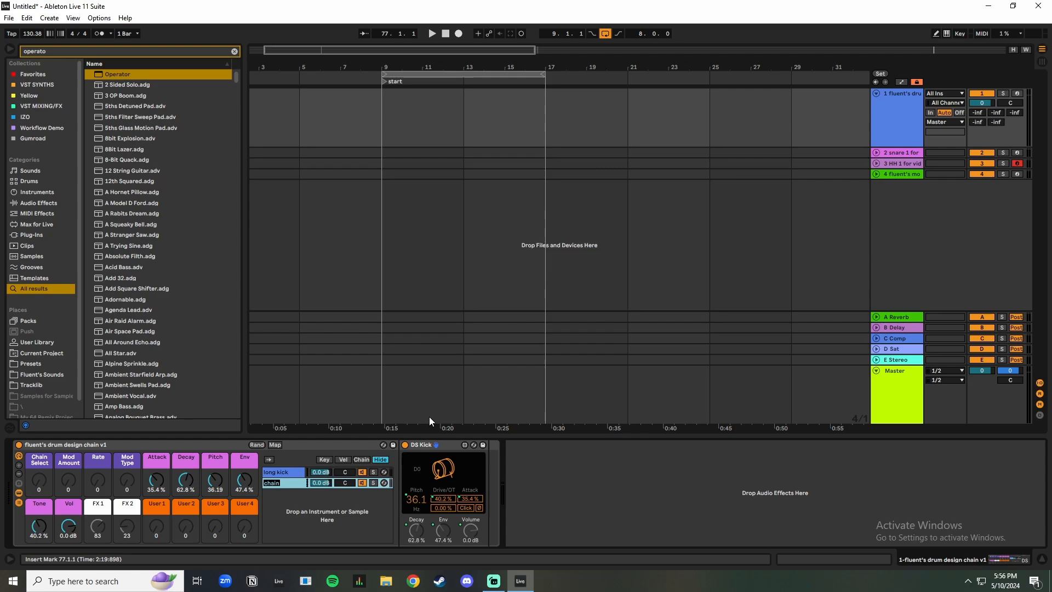
text(kick)
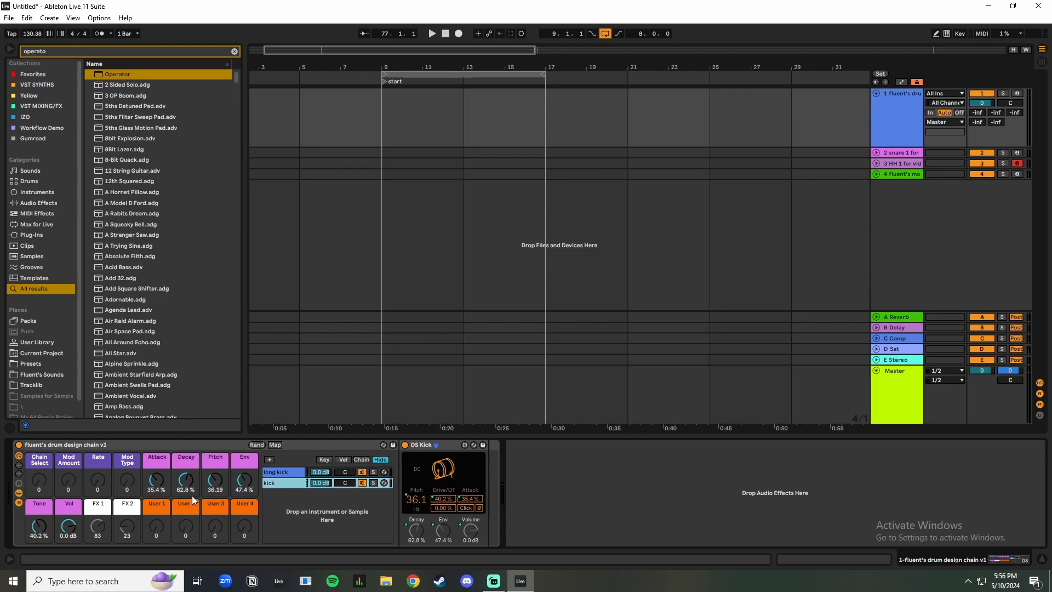
Step: In the macro mappings, set the Attack maximum to 50 % for the long kick and 27.3 % for the kick
click(274, 444)
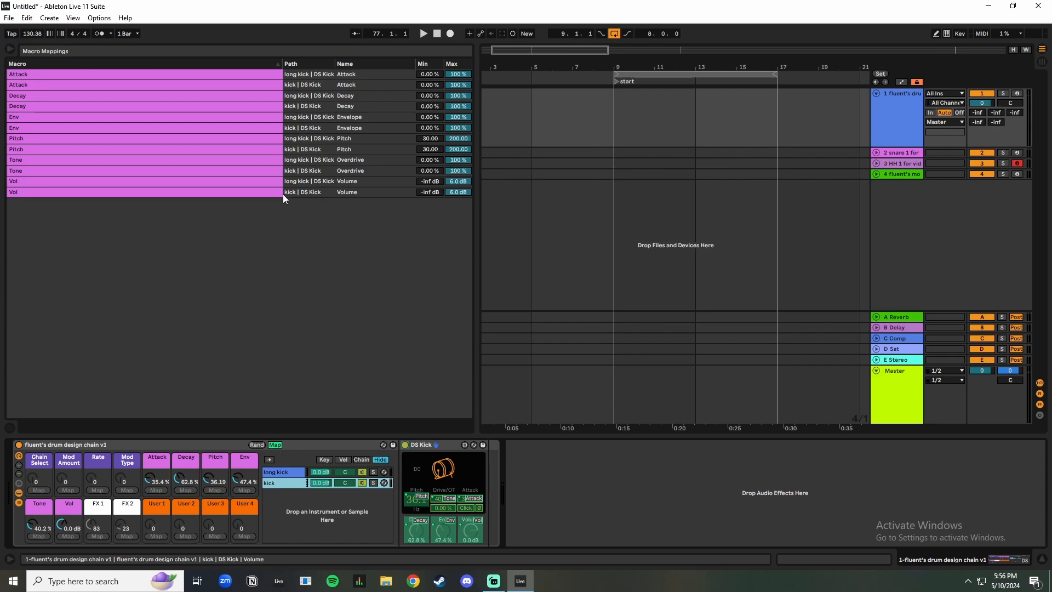
click(106, 185)
click(84, 196)
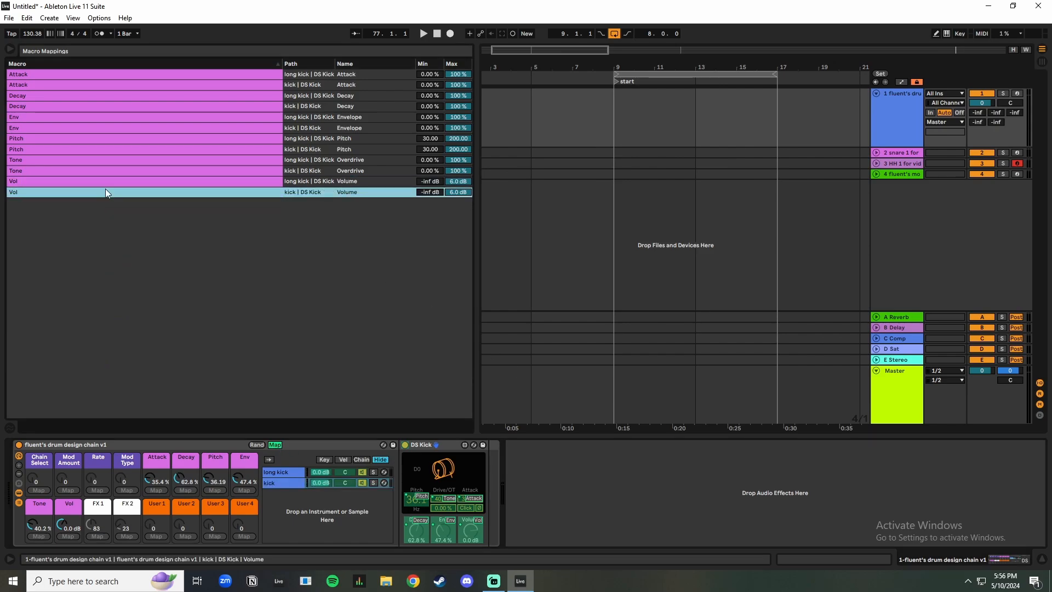
click(290, 74)
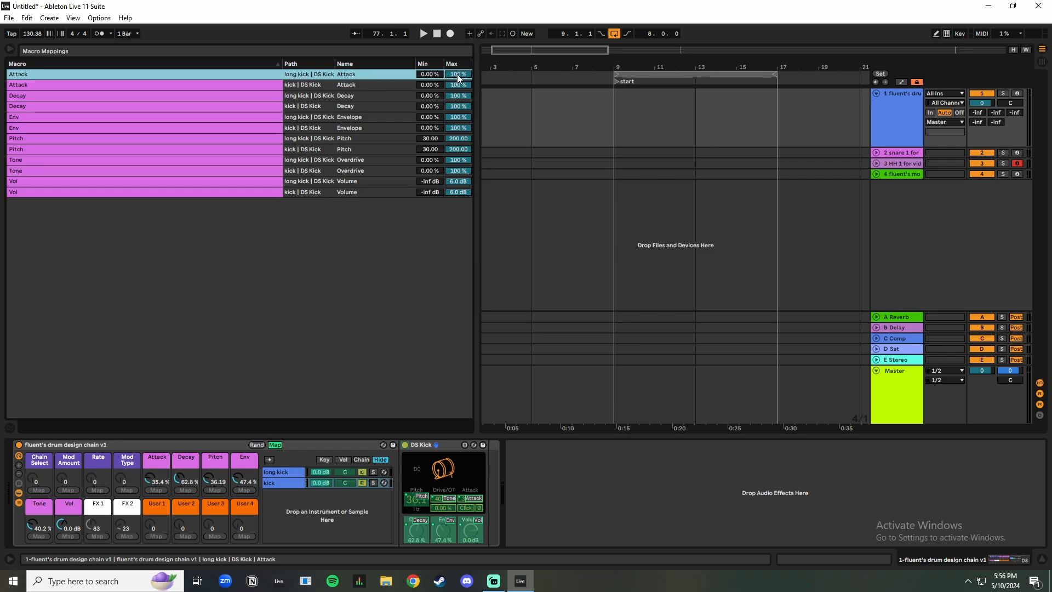
text(50)
key(Return)
click(433, 85)
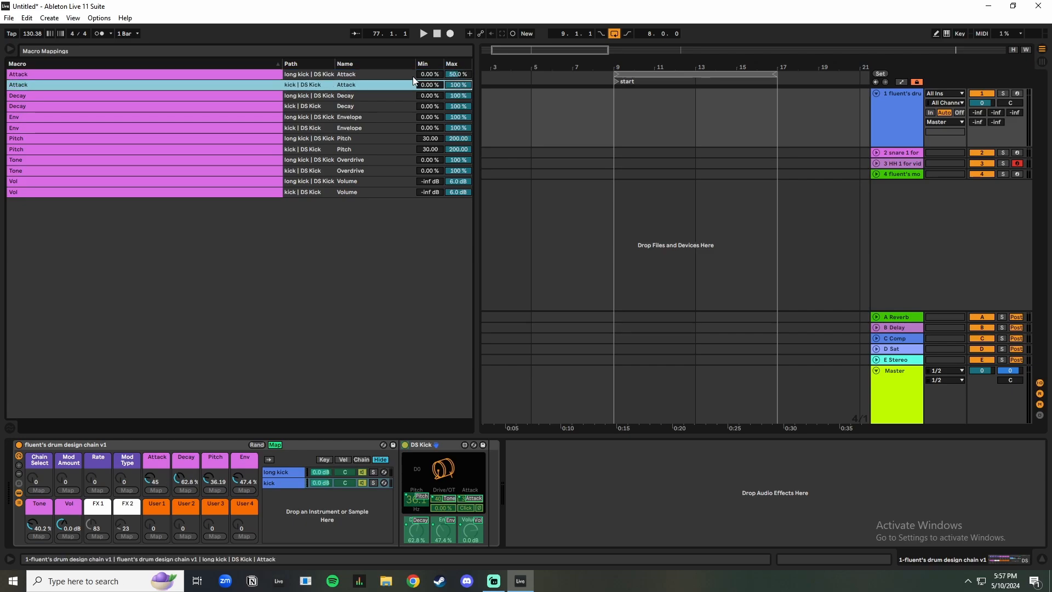
drag(456, 85, 456, 117)
Step: Set the Decay mapping minimum to 25 % for the long kick and its maximum to 25 % for the kick
click(383, 96)
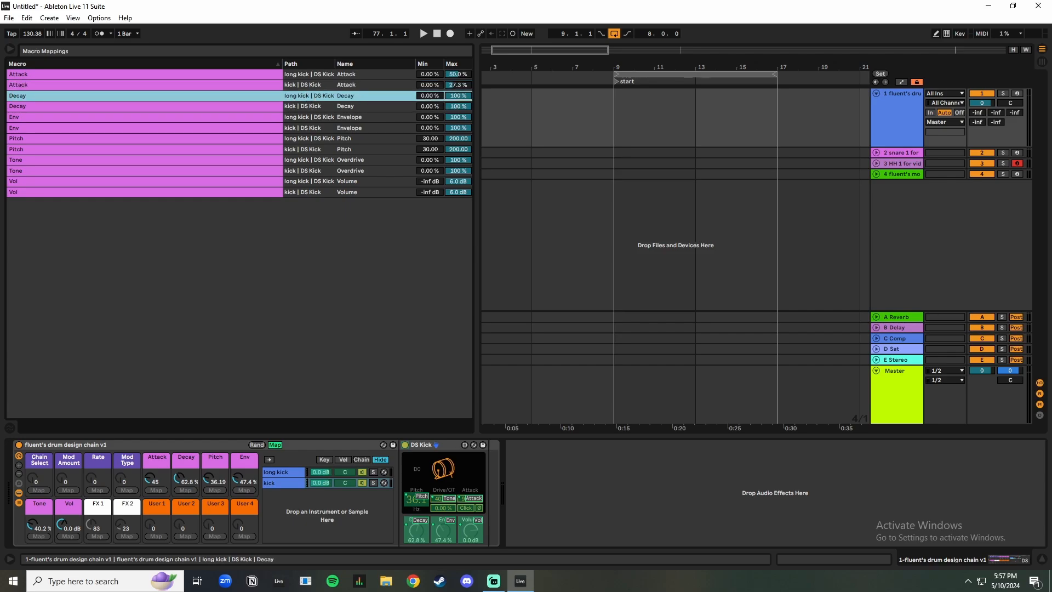
text(25)
key(Return)
click(301, 109)
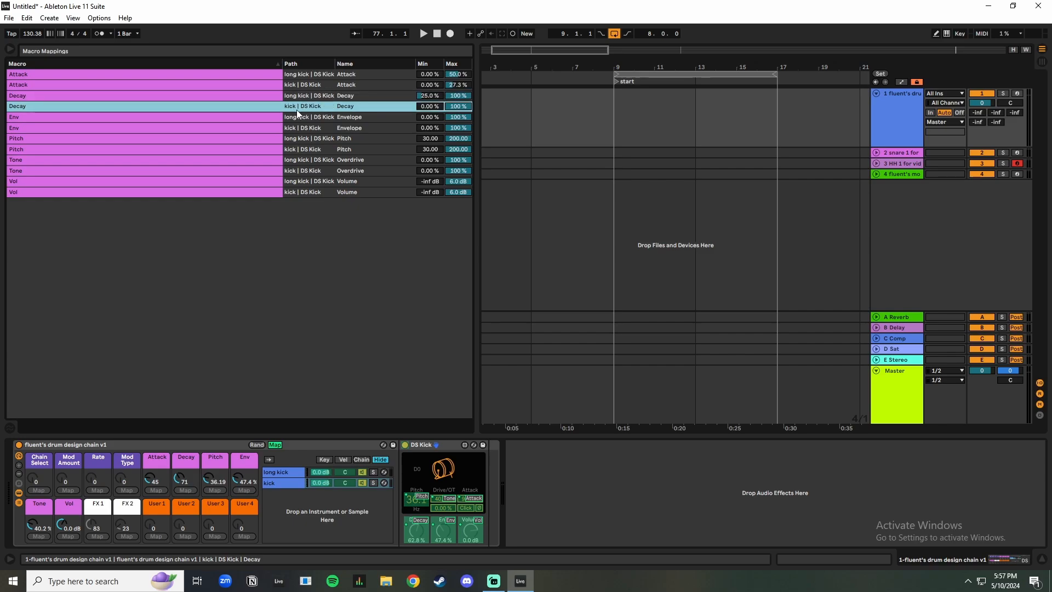
text(25)
key(Return)
Step: Check the Env, Pitch, Tone and Vol mapping ranges of both kick chains
click(329, 117)
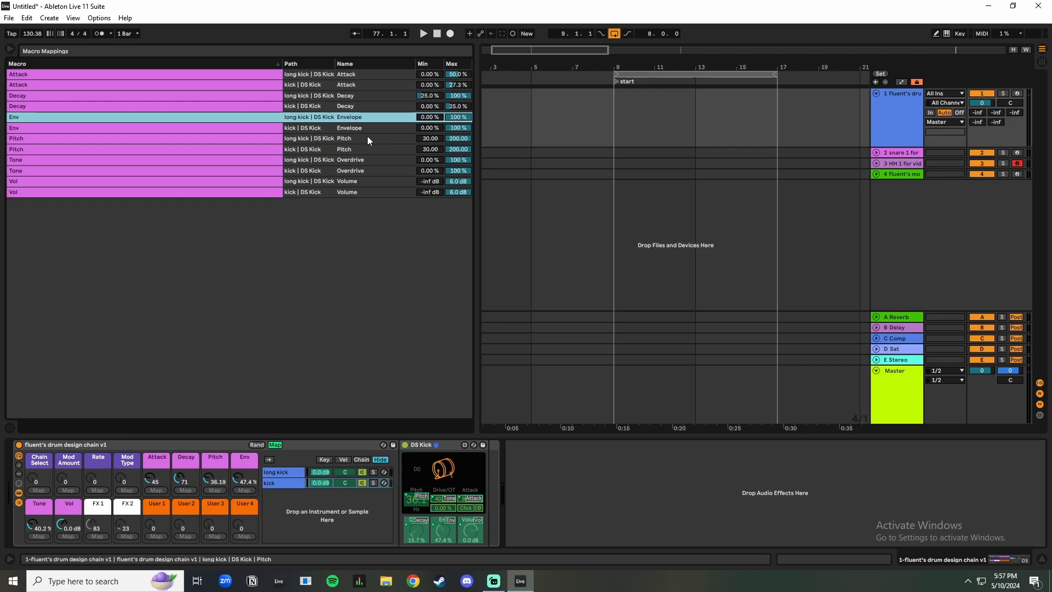
click(292, 139)
click(384, 149)
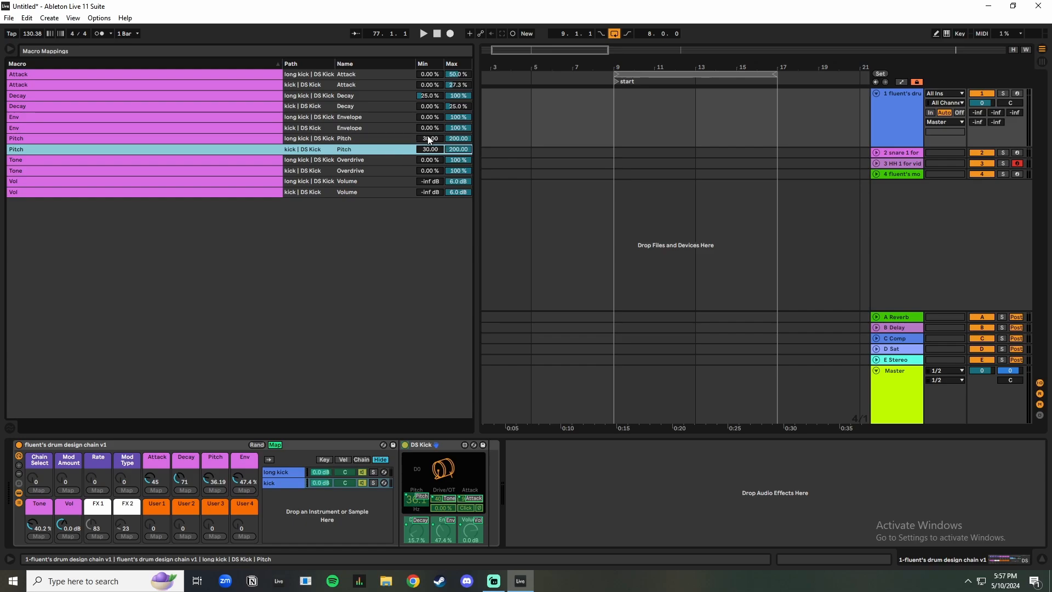
click(333, 162)
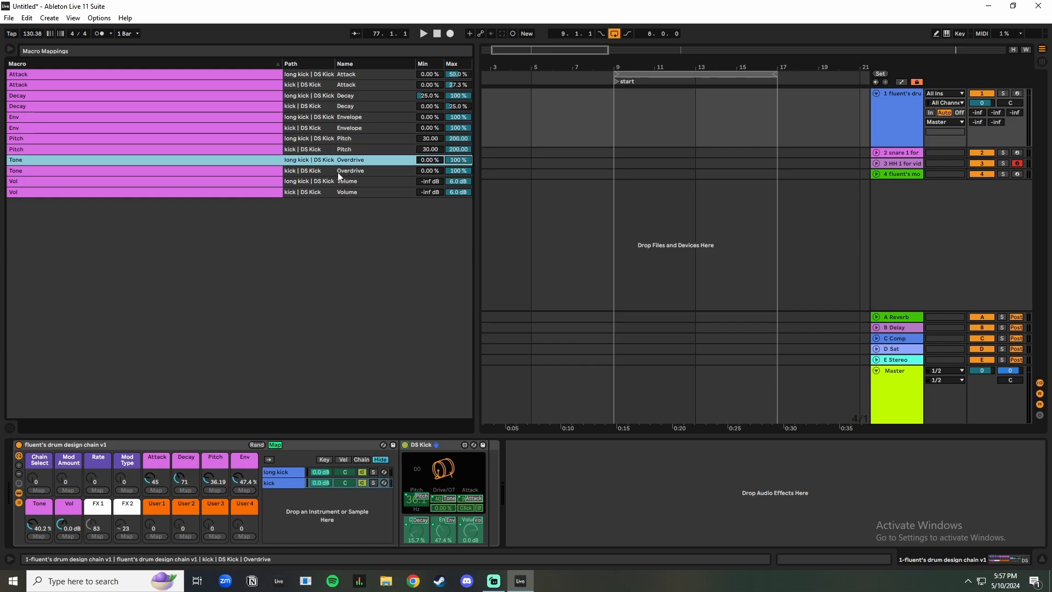
click(337, 172)
click(317, 183)
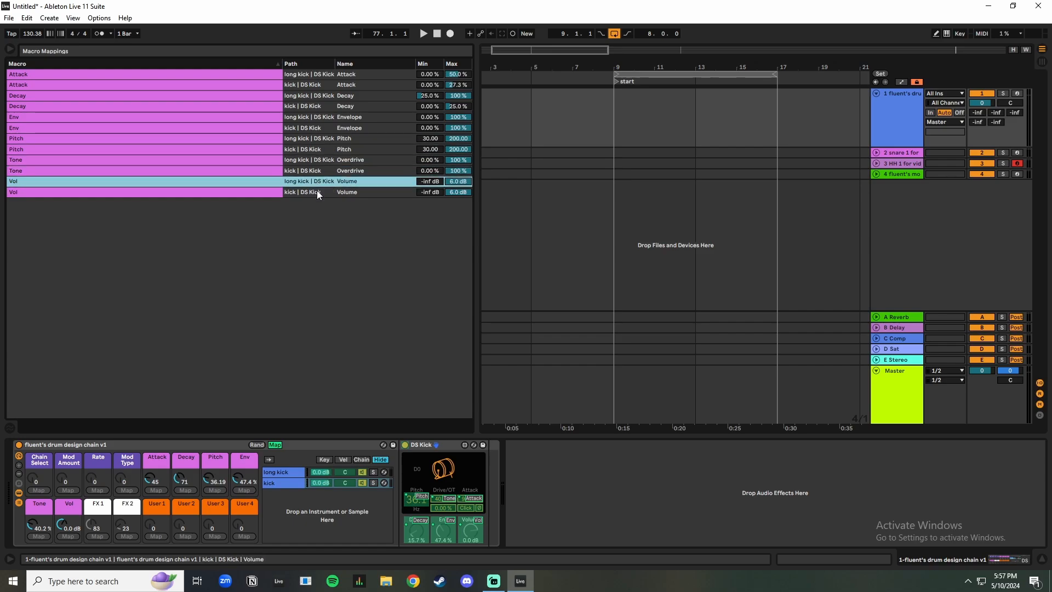
click(318, 191)
Step: Set the long kick's Vol mapping range to a minimum of -2 dB and a maximum of 2 dB
click(425, 180)
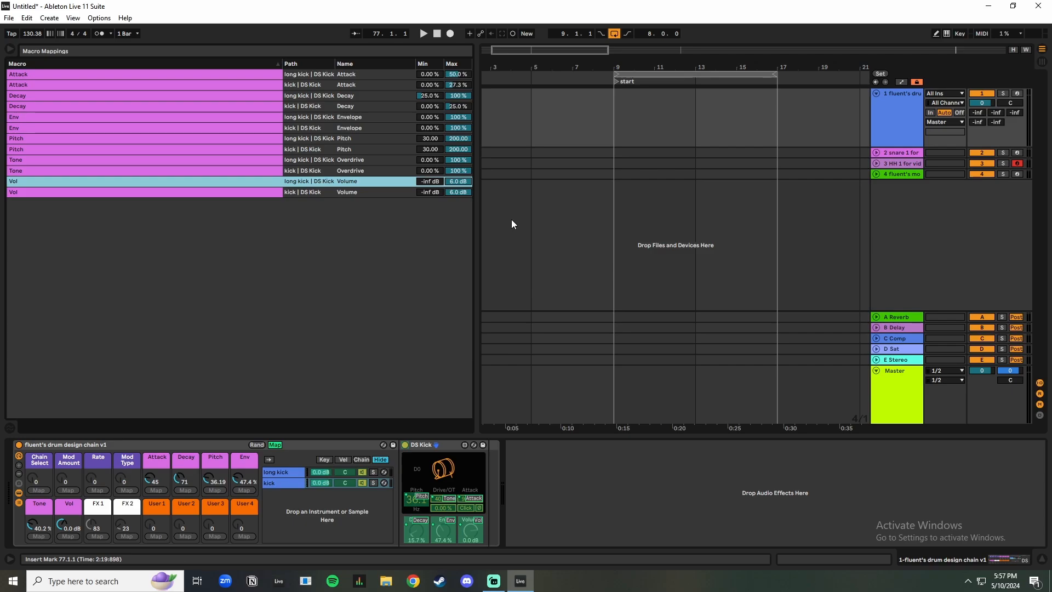
text(-2)
key(Return)
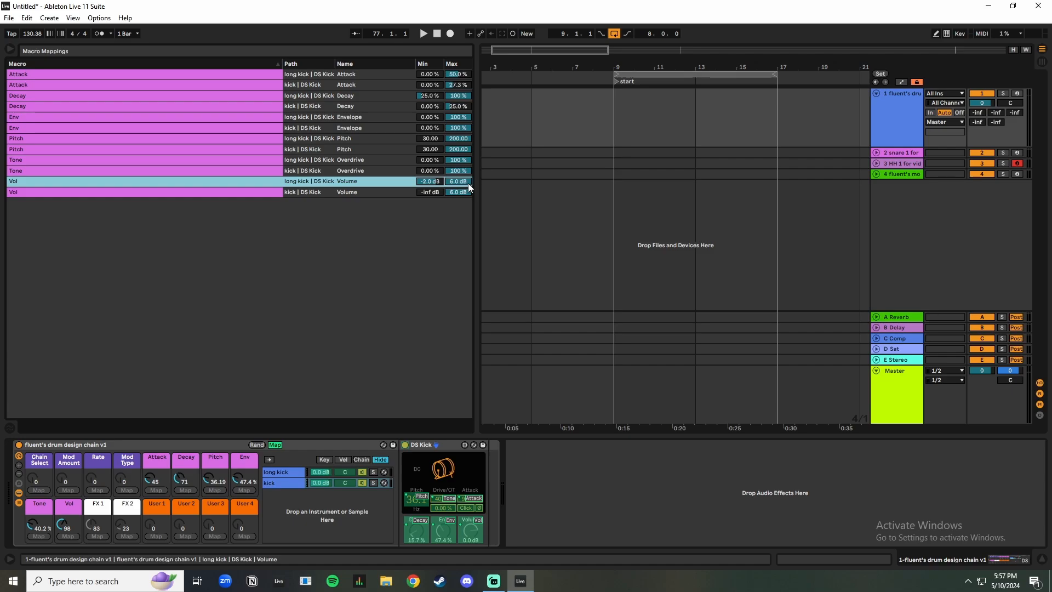
text(2)
key(Return)
Step: Set the kick's Vol mapping range from -2 dB to 2 dB and leave macro mapping mode
click(432, 193)
text(-)
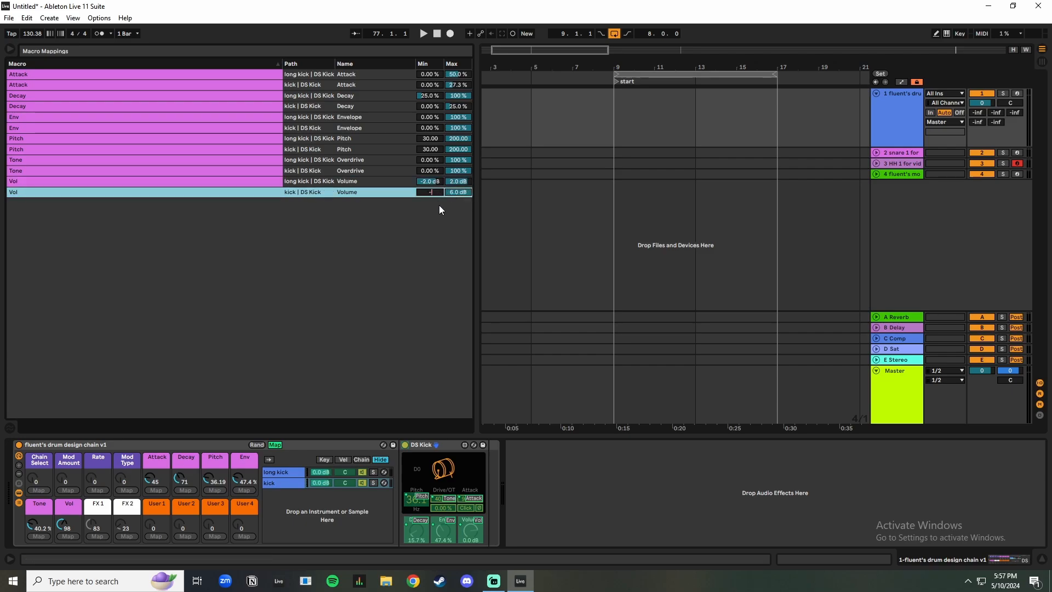
text(2)
key(Return)
text(2)
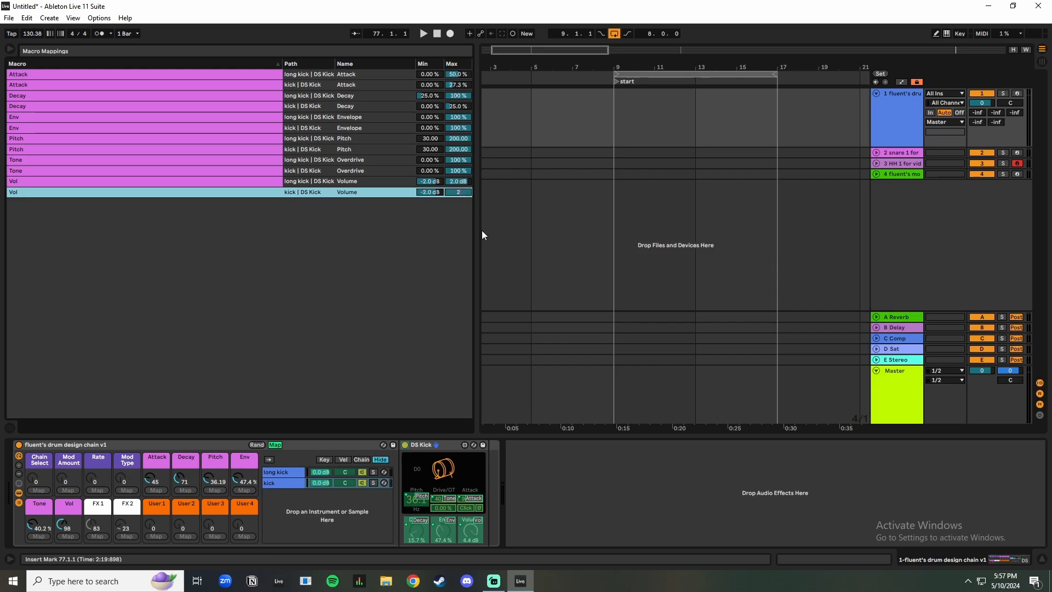
key(Return)
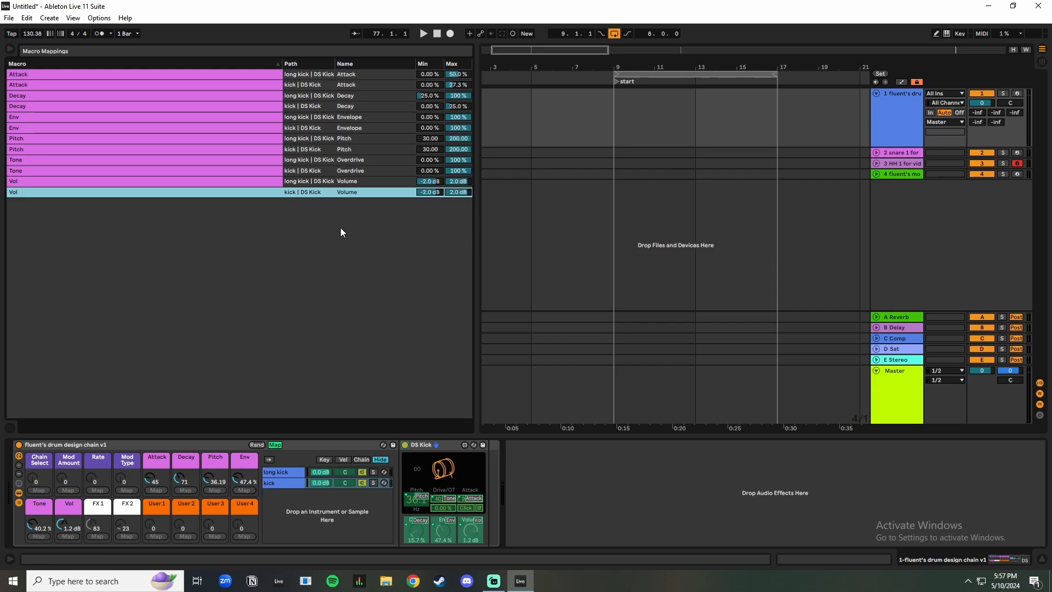
click(542, 498)
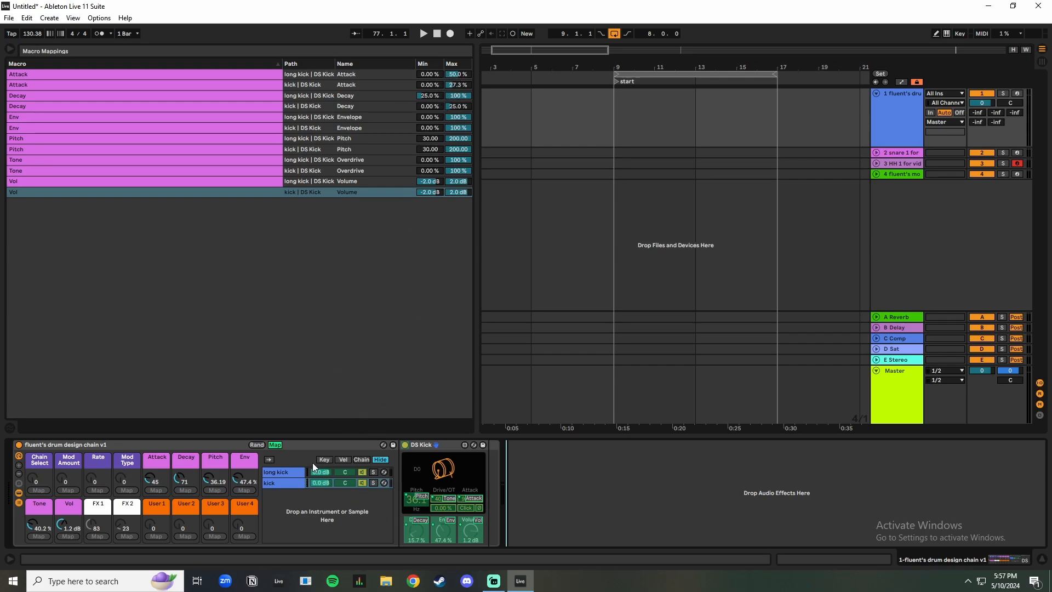
click(275, 445)
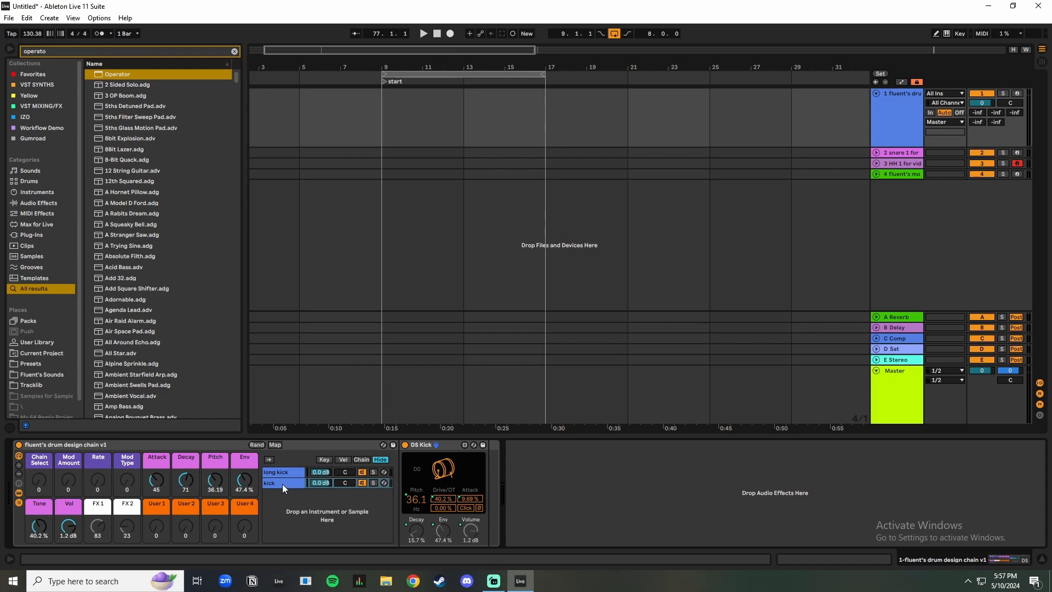
Step: Audition the DS Kick sounds of the kick and long kick chains
click(345, 485)
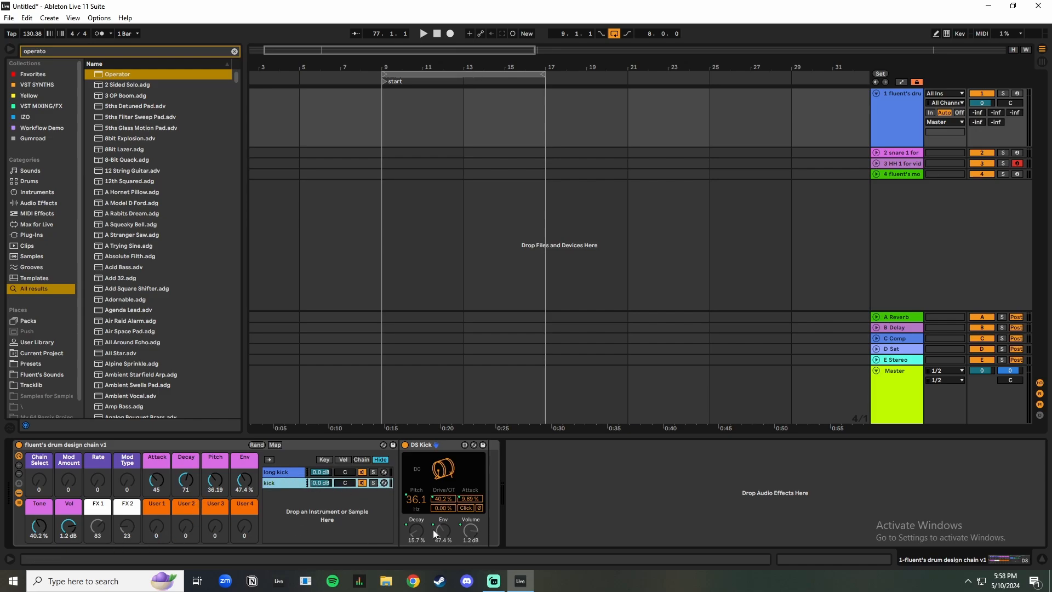
click(445, 470)
click(281, 471)
click(446, 471)
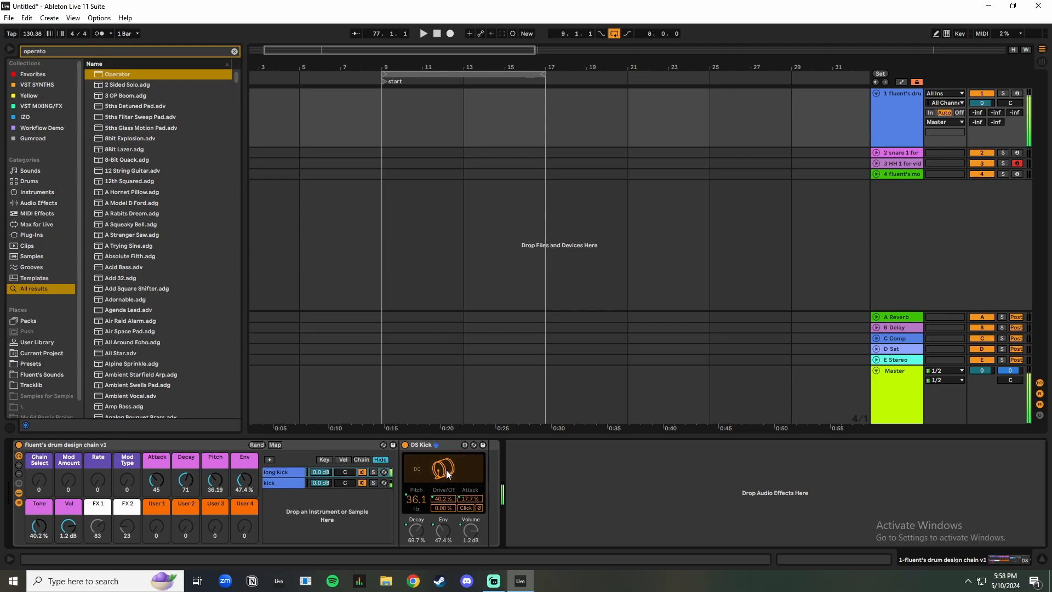
Step: Randomize the rack's macros several times, auditioning the long kick and kick chains between randomizations
click(256, 445)
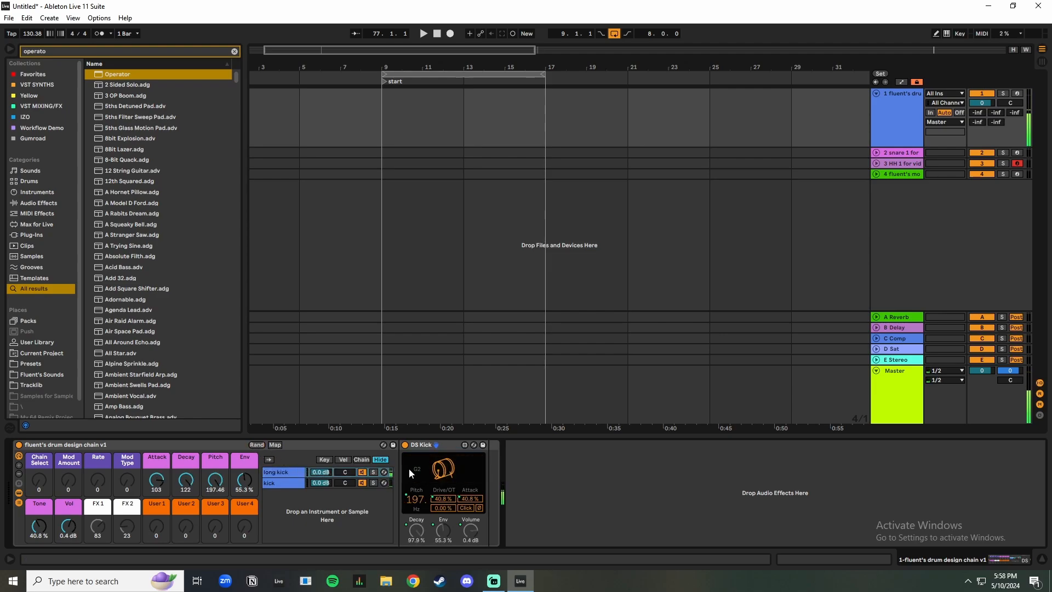
click(430, 465)
click(316, 482)
click(442, 470)
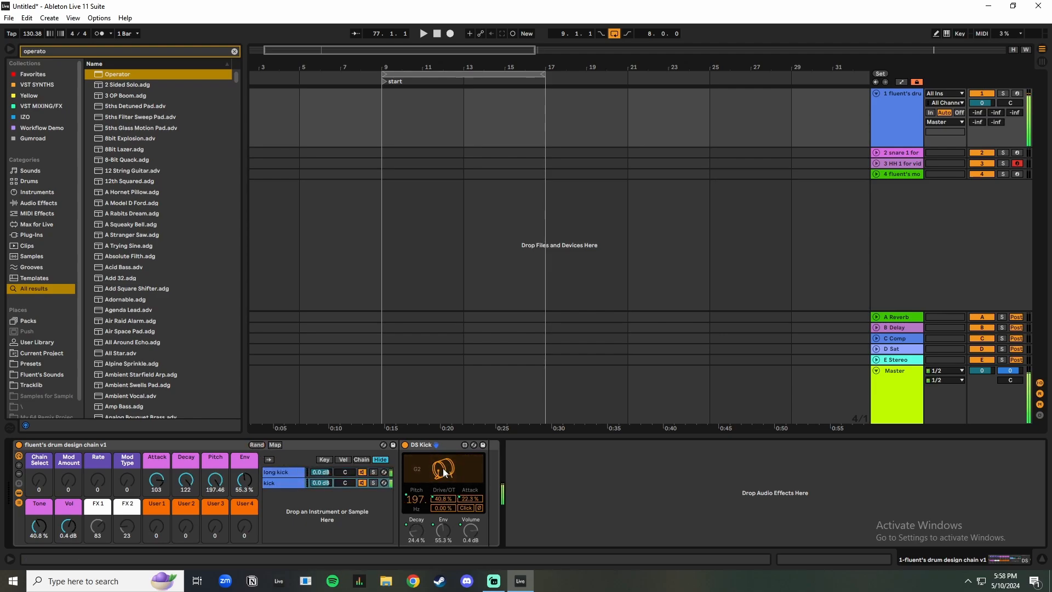
click(442, 470)
click(256, 444)
click(444, 475)
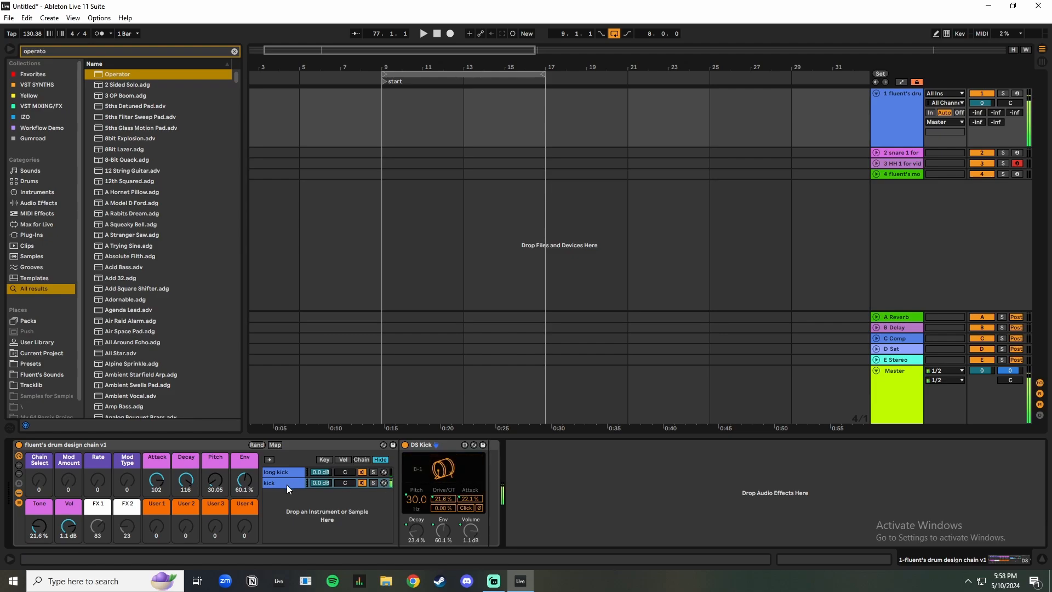
click(280, 473)
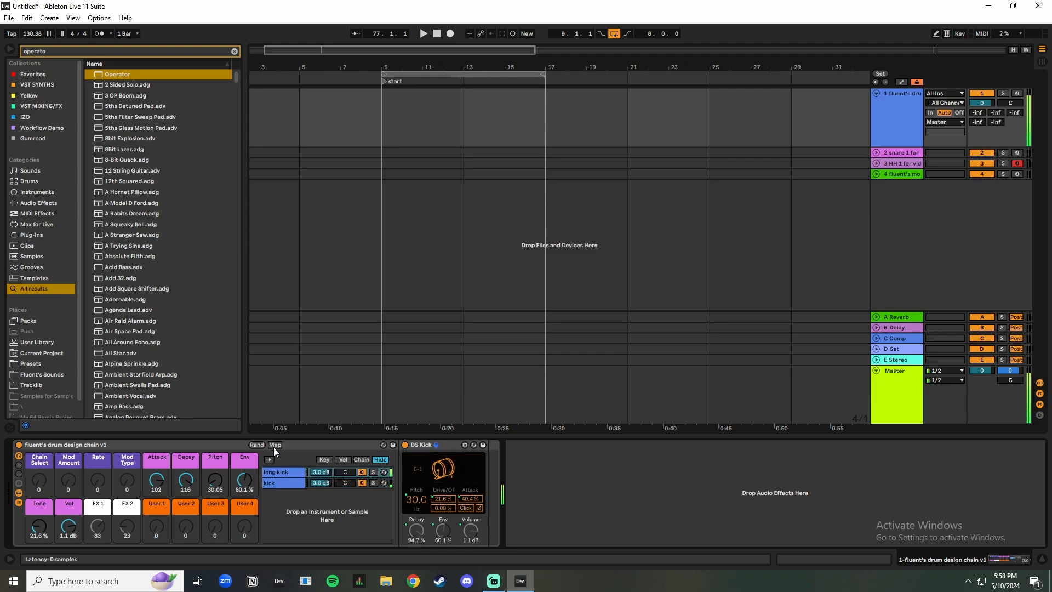
click(256, 444)
click(284, 482)
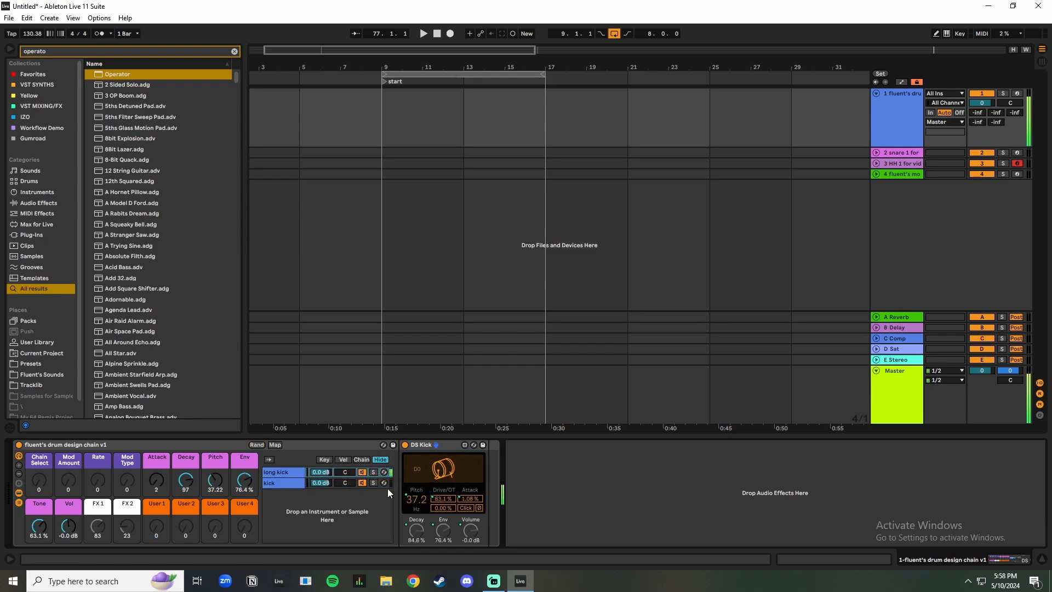
click(444, 470)
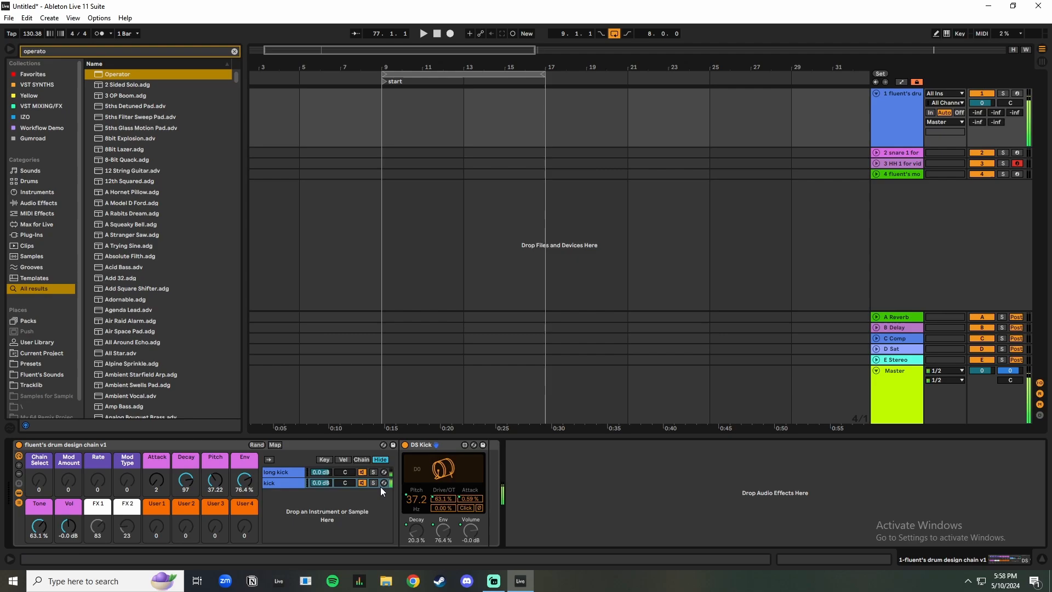
click(256, 444)
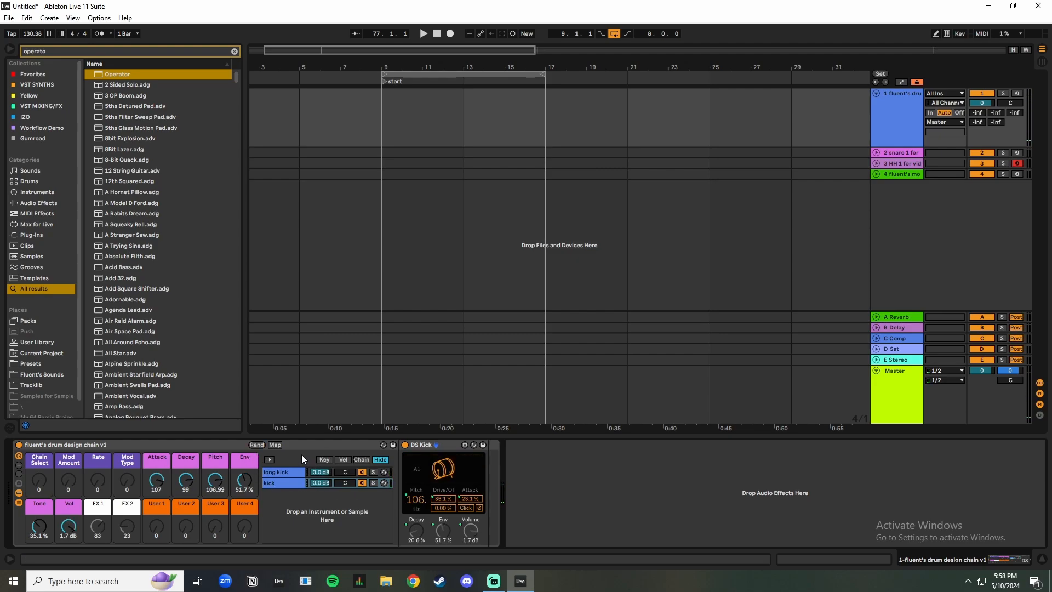
Step: Review the adjusted macro mapping ranges of both kick chains and return to the rack's long kick chain
click(275, 445)
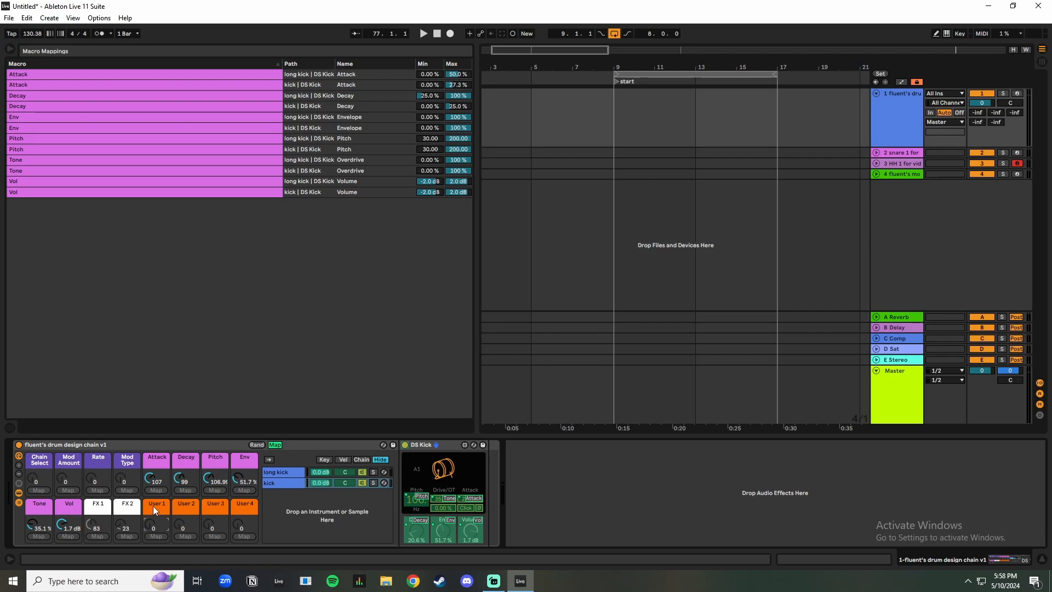
click(19, 474)
click(19, 474)
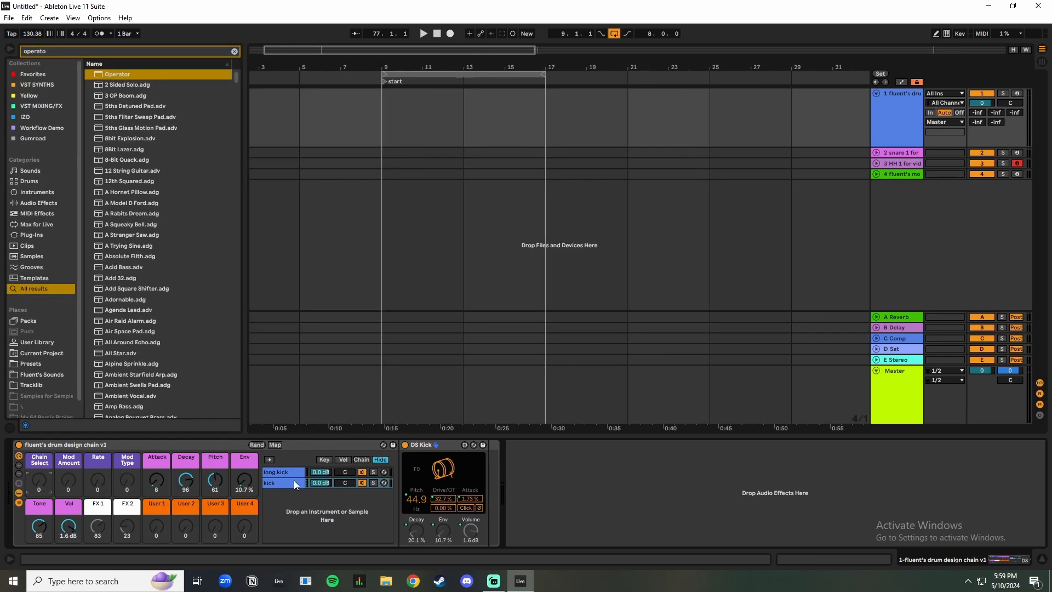
click(278, 472)
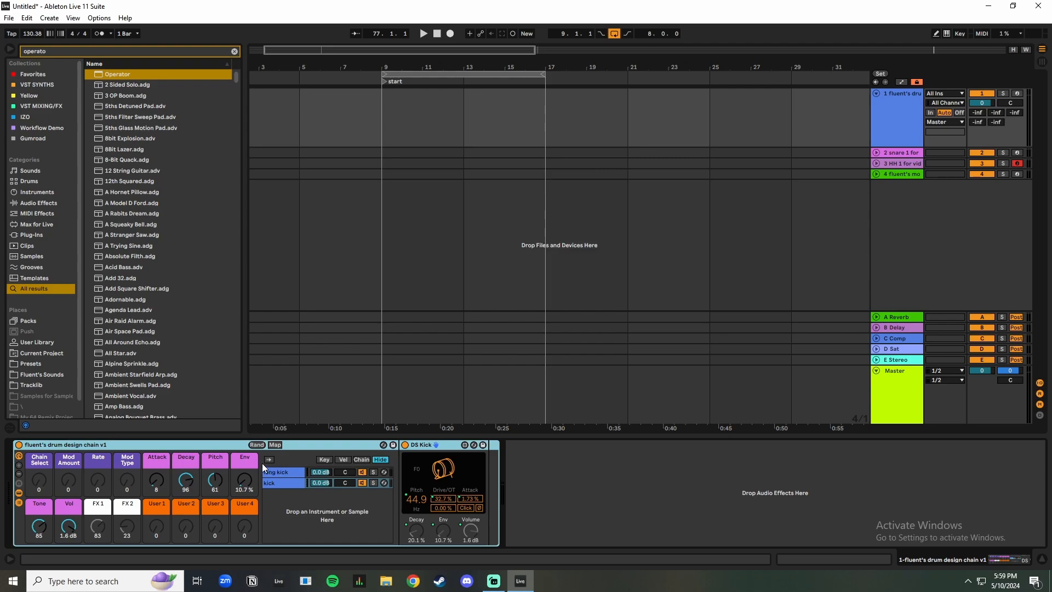
Step: Show the key zones of the rack and compare the long kick and kick chains
click(323, 460)
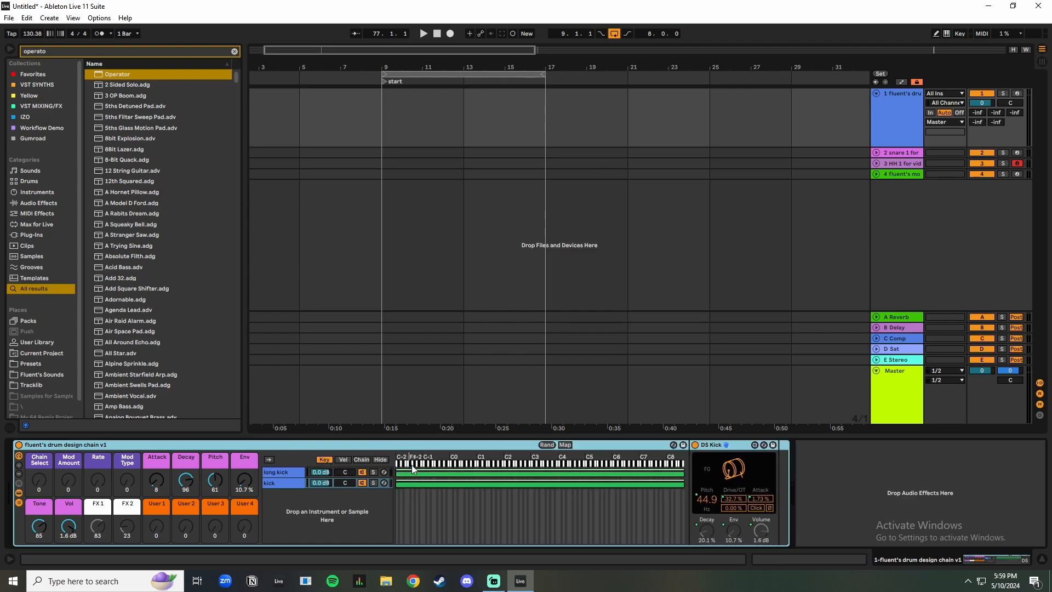
click(296, 471)
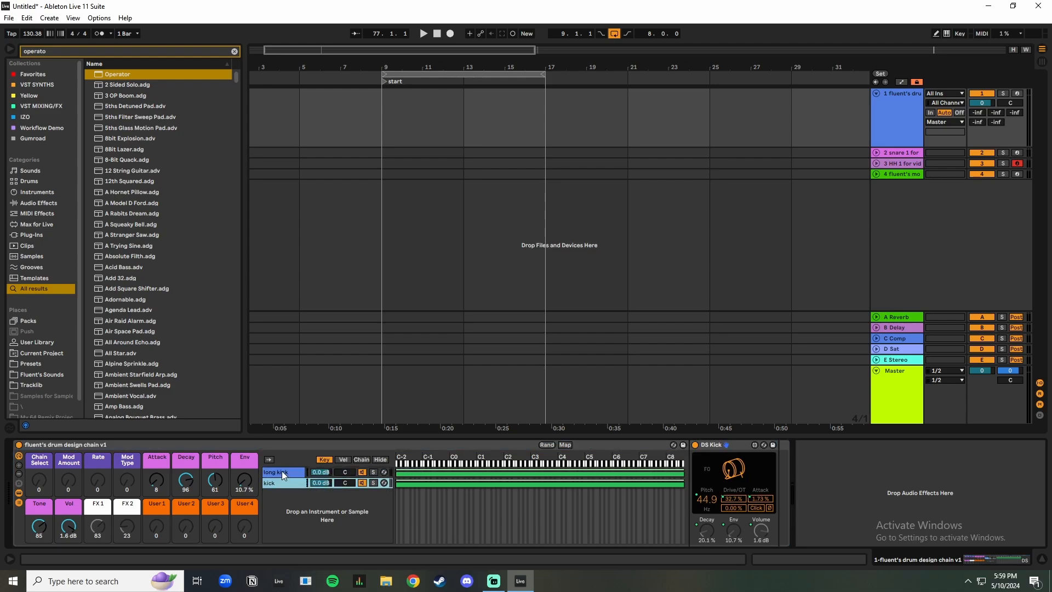
click(274, 482)
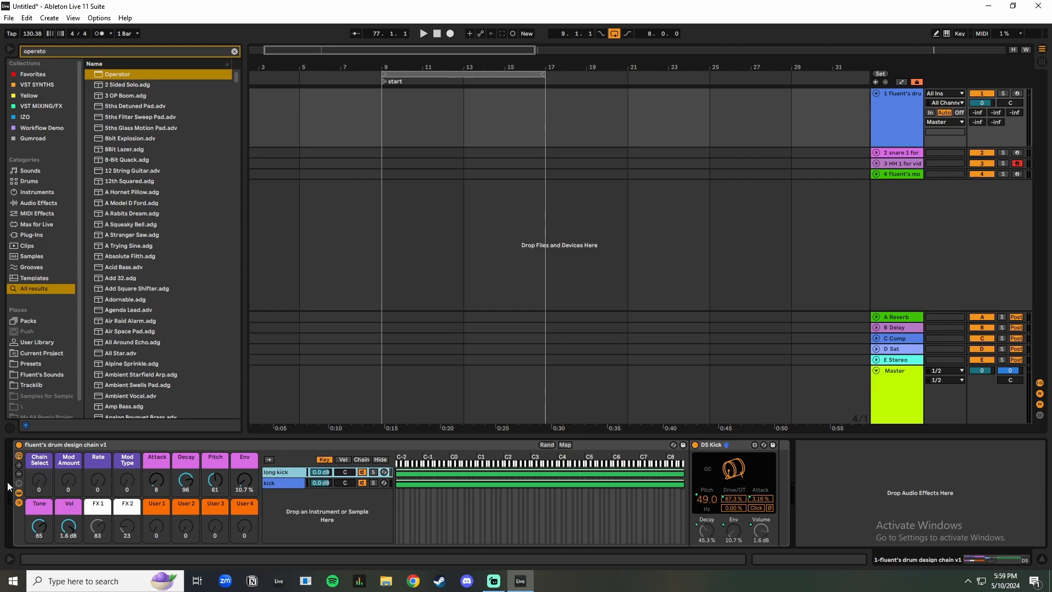
click(275, 474)
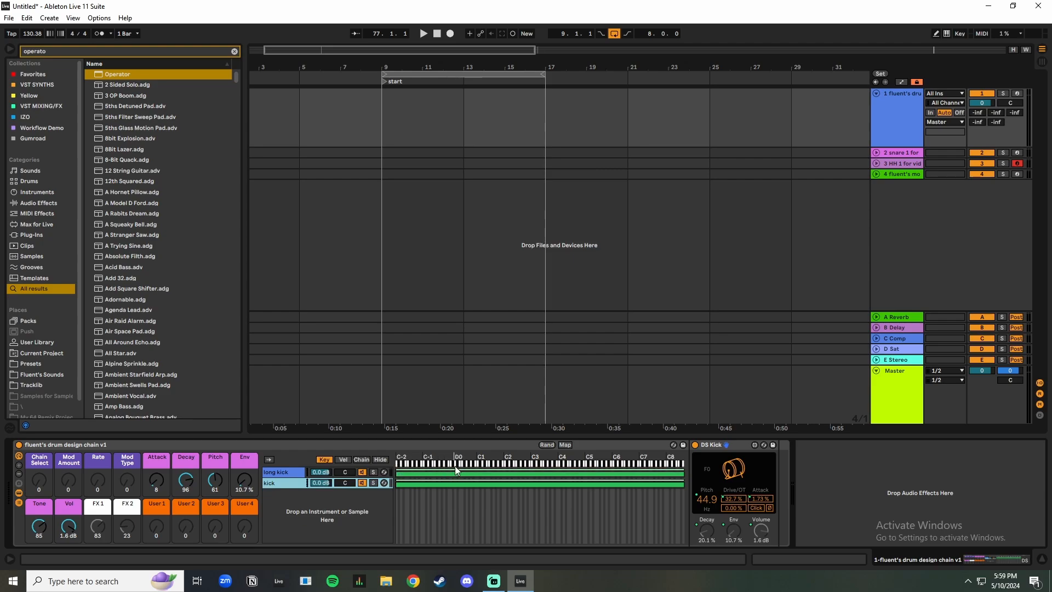
Step: Try splitting the long kick and kick key zones around C0, and restore both to the full keyboard range
click(298, 472)
drag(682, 472, 452, 483)
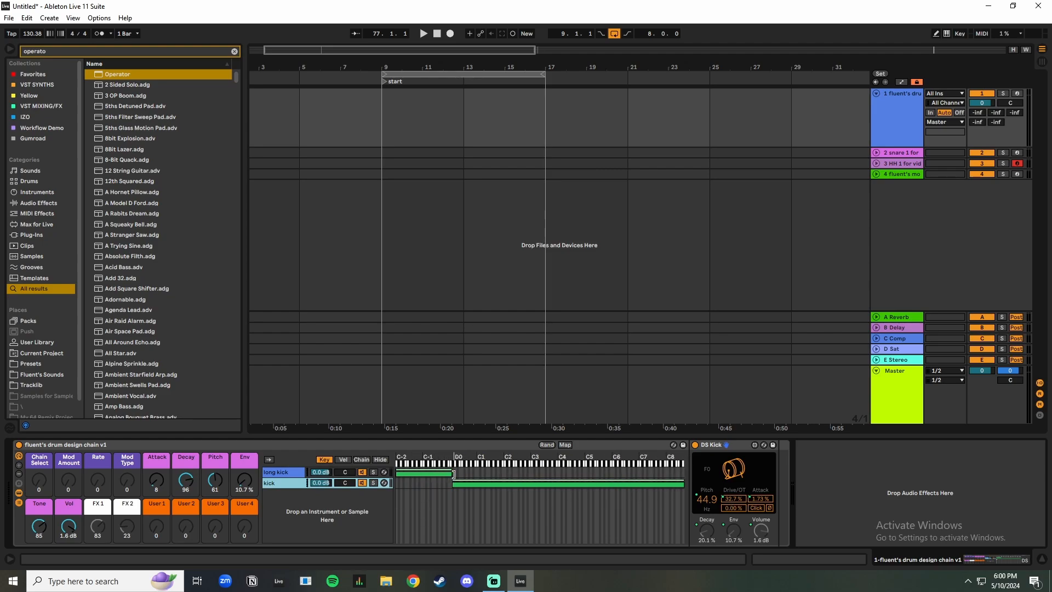
drag(453, 475, 684, 475)
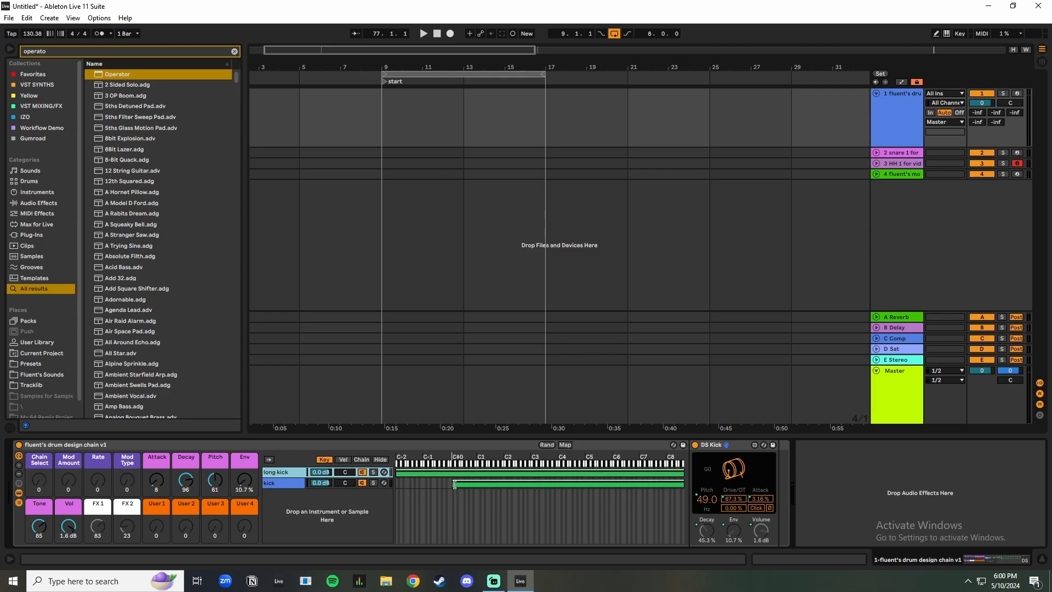
drag(455, 484, 360, 490)
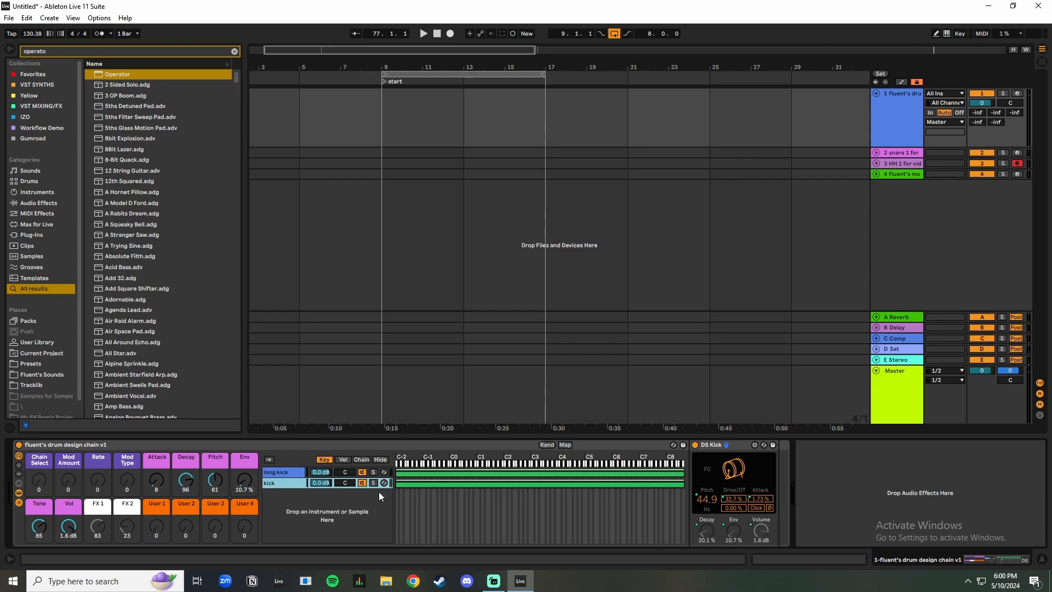
Step: Try narrowing the long kick's velocity zone to about 1–7, restore its full range and return to the key zones
click(344, 459)
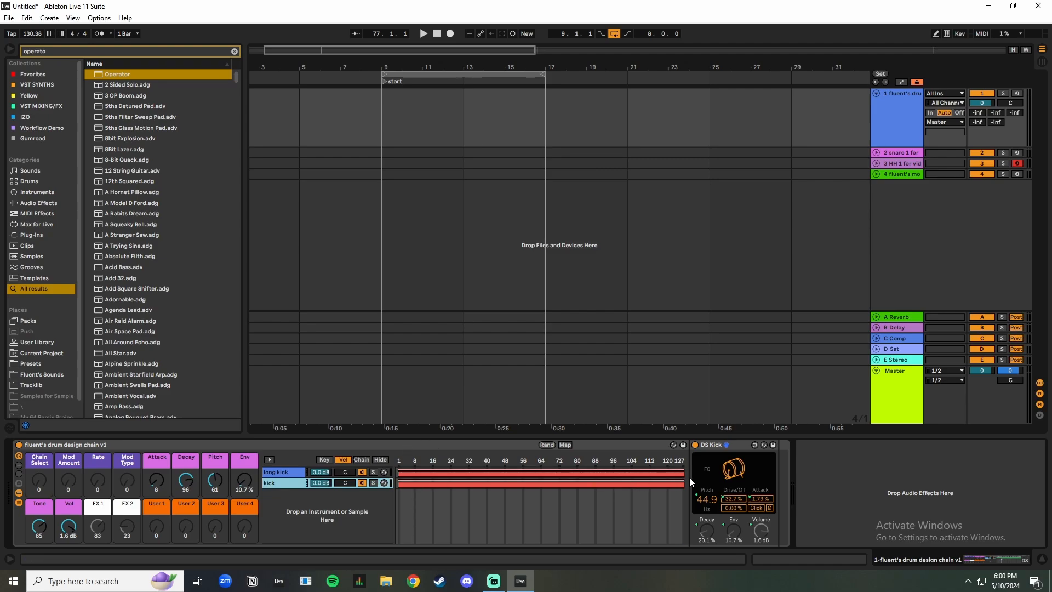
drag(685, 472, 412, 475)
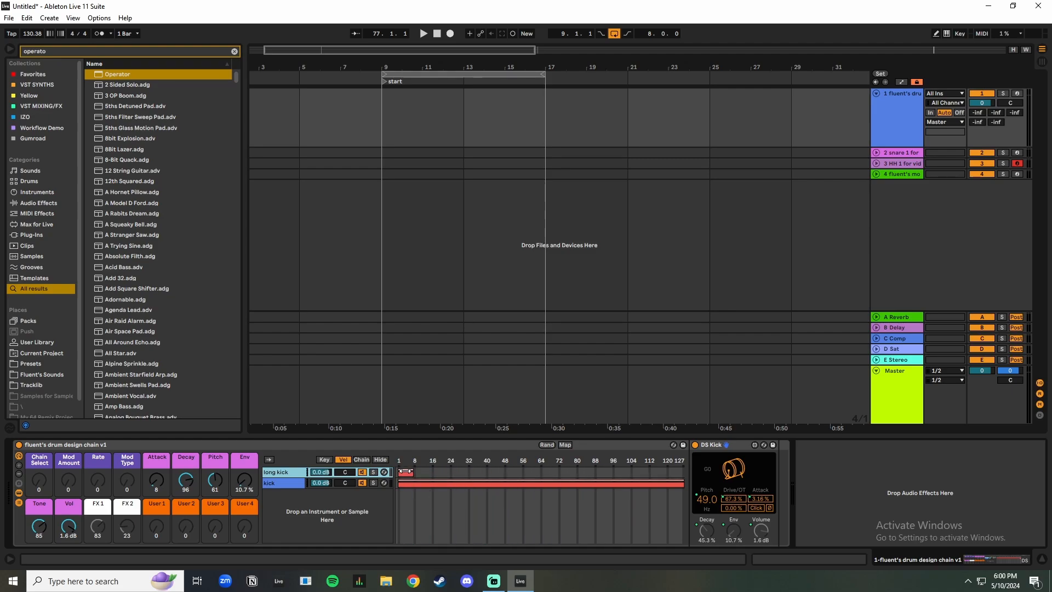
click(410, 474)
drag(413, 472, 691, 477)
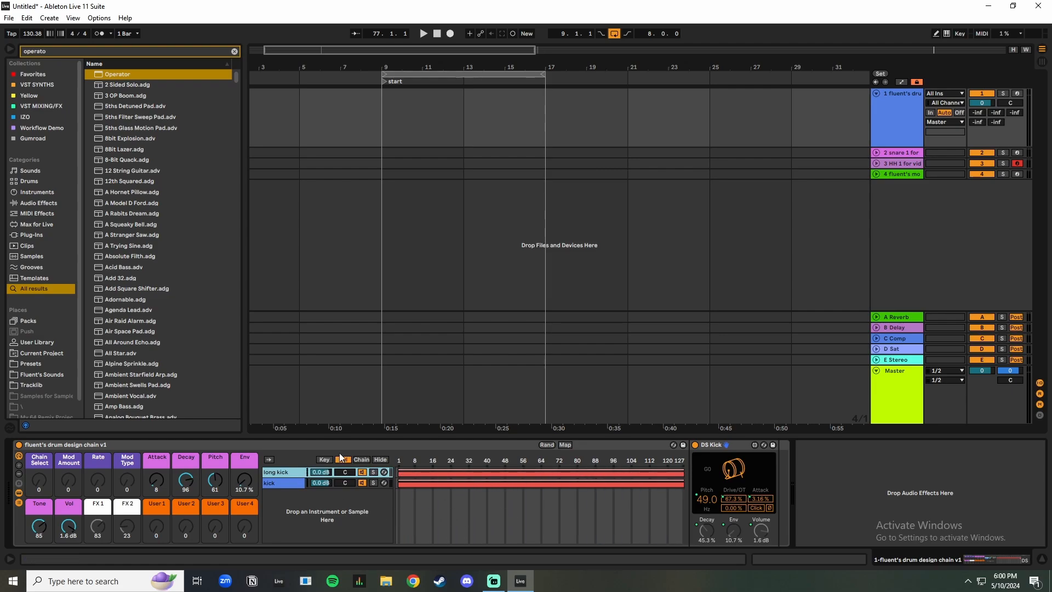
click(325, 459)
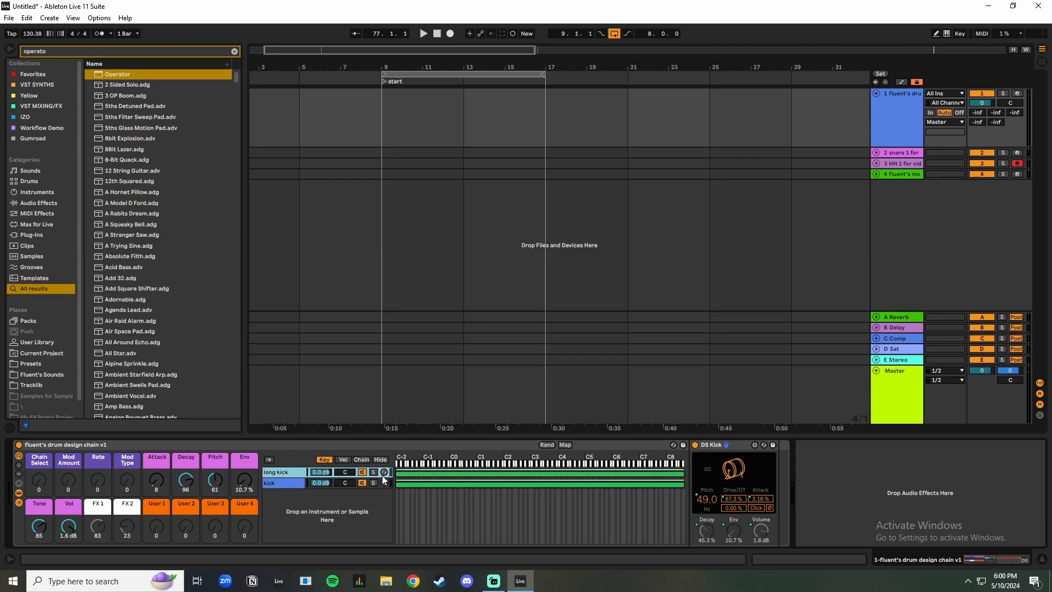
Step: Show the chain zones at Large size and extend the long kick and kick zones across the full 0–127 range
click(362, 459)
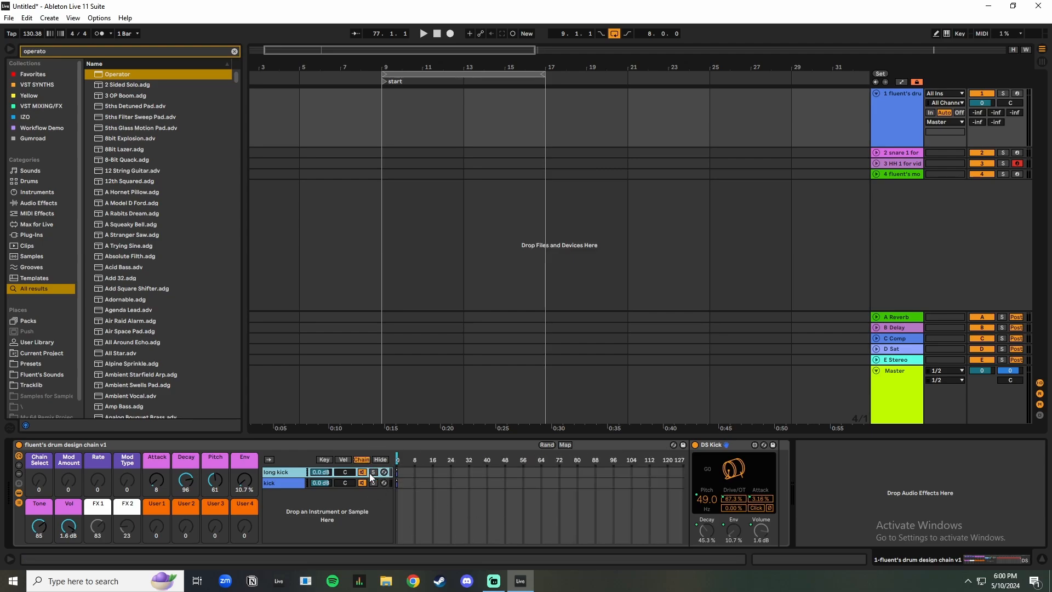
right_click(438, 483)
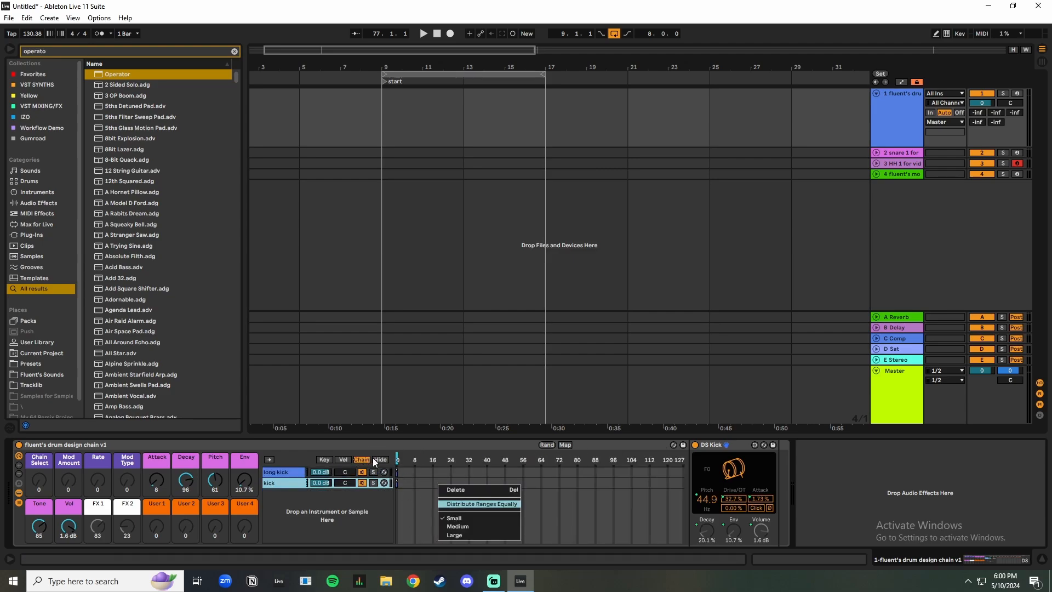
click(466, 535)
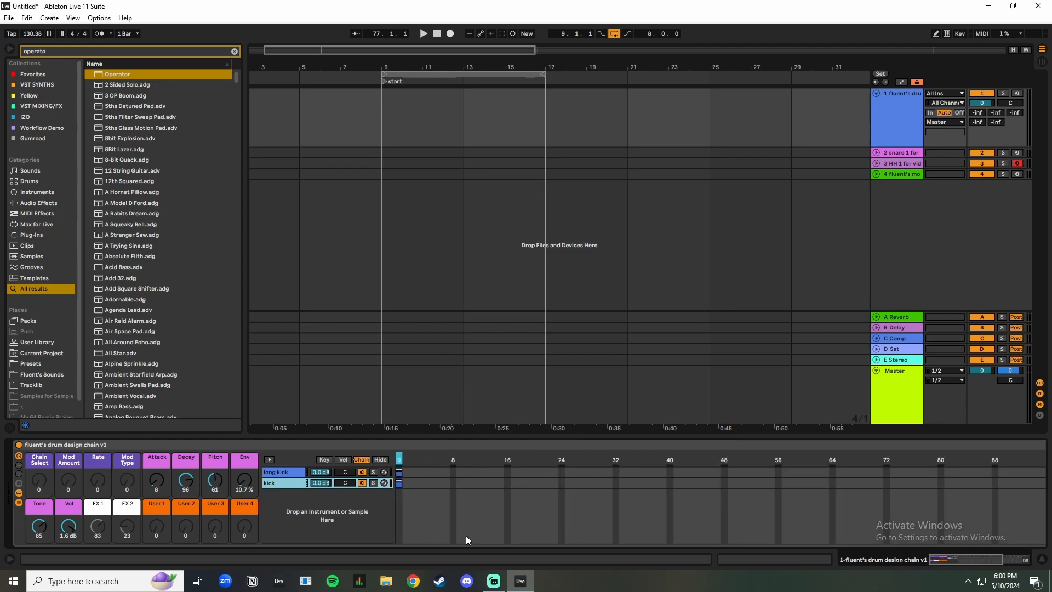
drag(401, 472, 1041, 455)
drag(187, 483, 1044, 483)
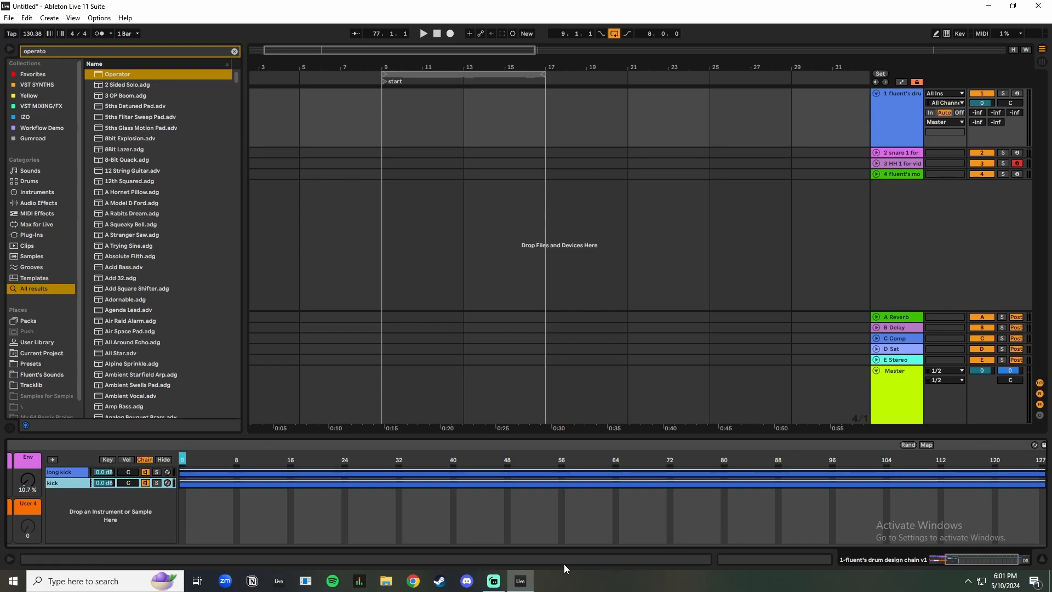
drag(997, 563, 970, 557)
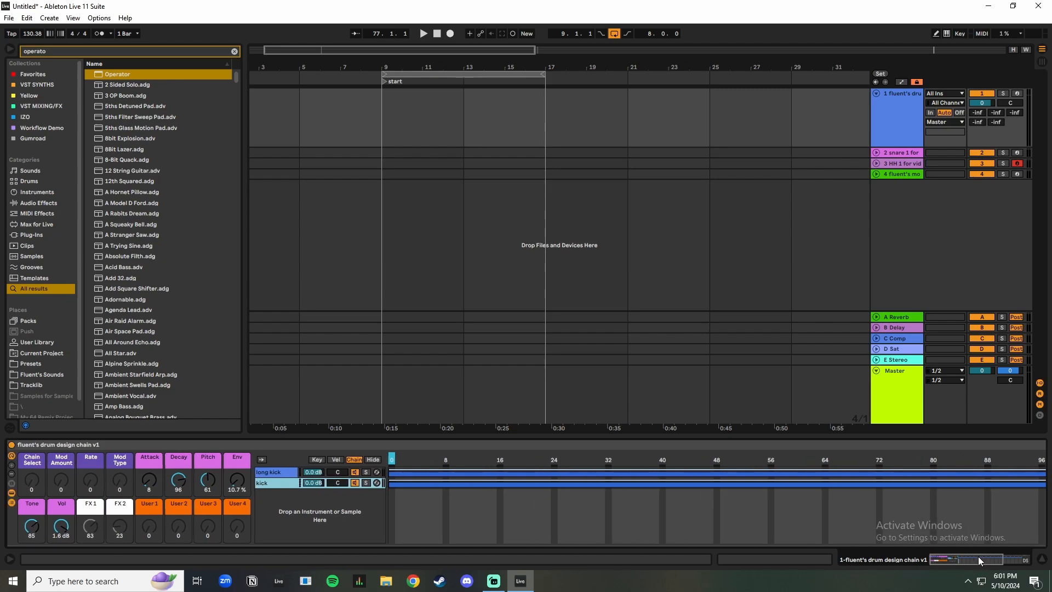
Step: Move the chain selector to 40, map it to the Chain Select macro and turn that macro to 42
mouse_move(399, 459)
mouse_down()
mouse_move(697, 459)
mouse_move(670, 460)
mouse_up()
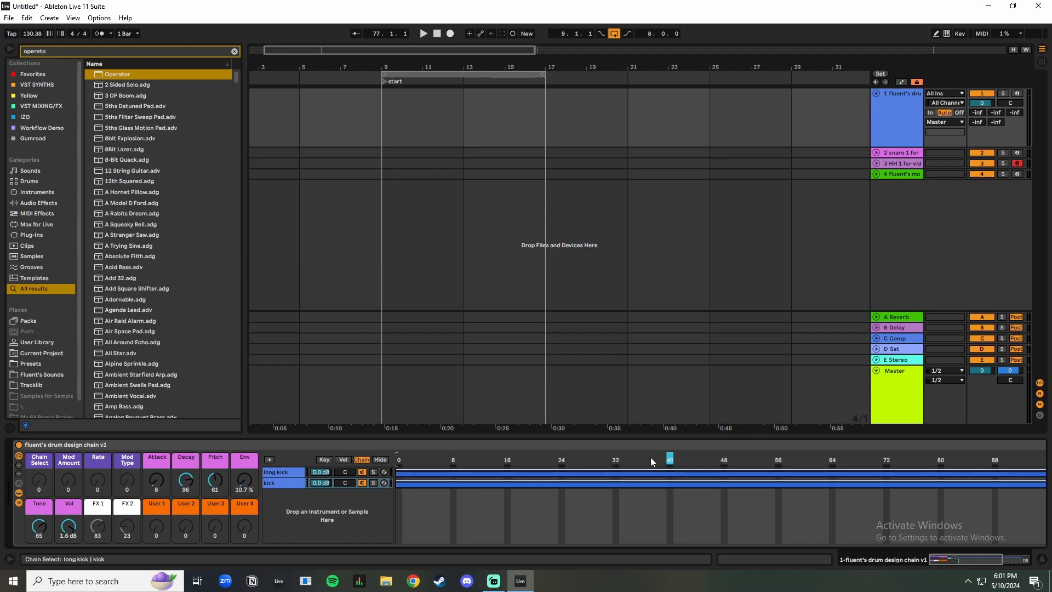
right_click(670, 460)
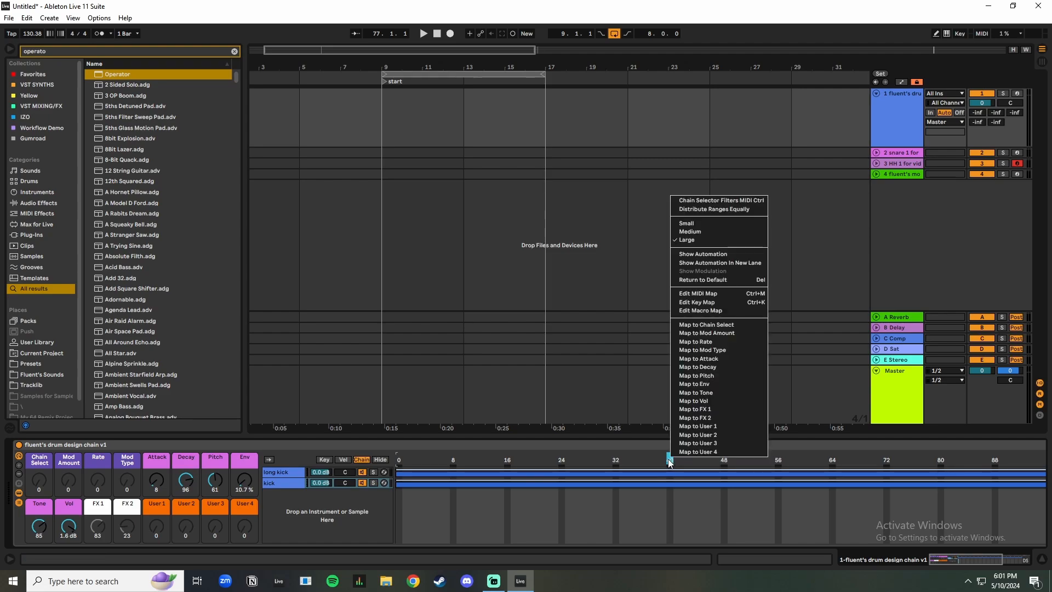
click(708, 326)
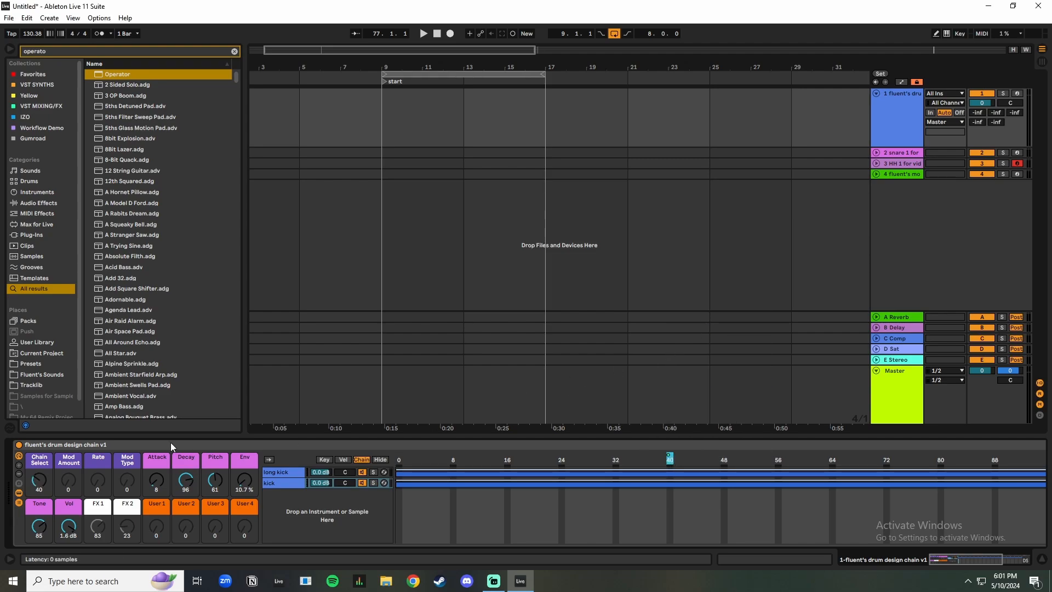
mouse_move(39, 480)
mouse_down()
mouse_move(39, 433)
mouse_move(38, 502)
mouse_move(39, 470)
mouse_move(39, 479)
mouse_up()
Step: Select both the long kick and kick chains and distribute their chain zones equally
click(456, 508)
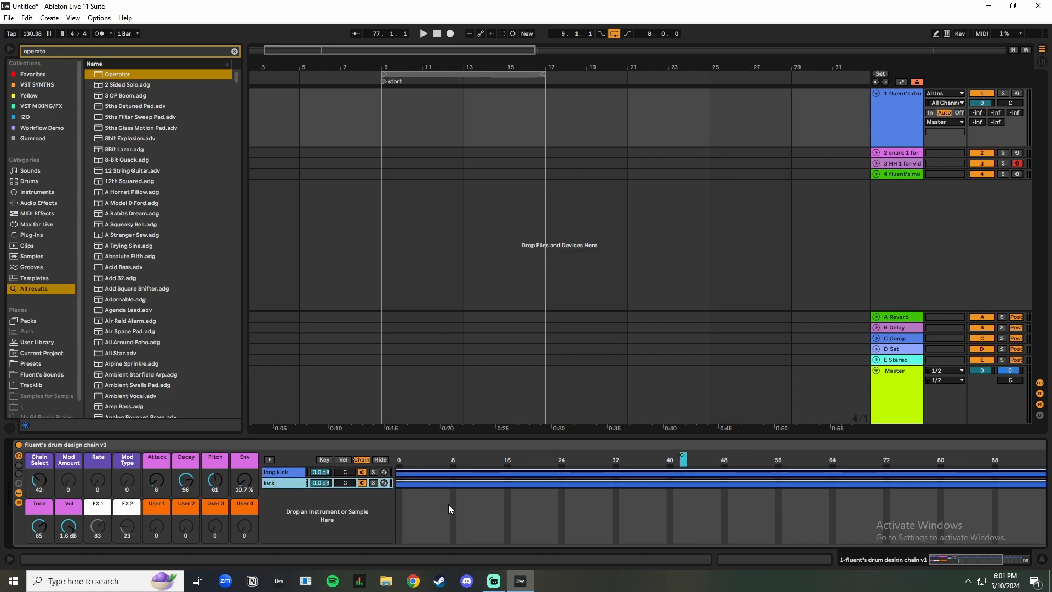
right_click(284, 475)
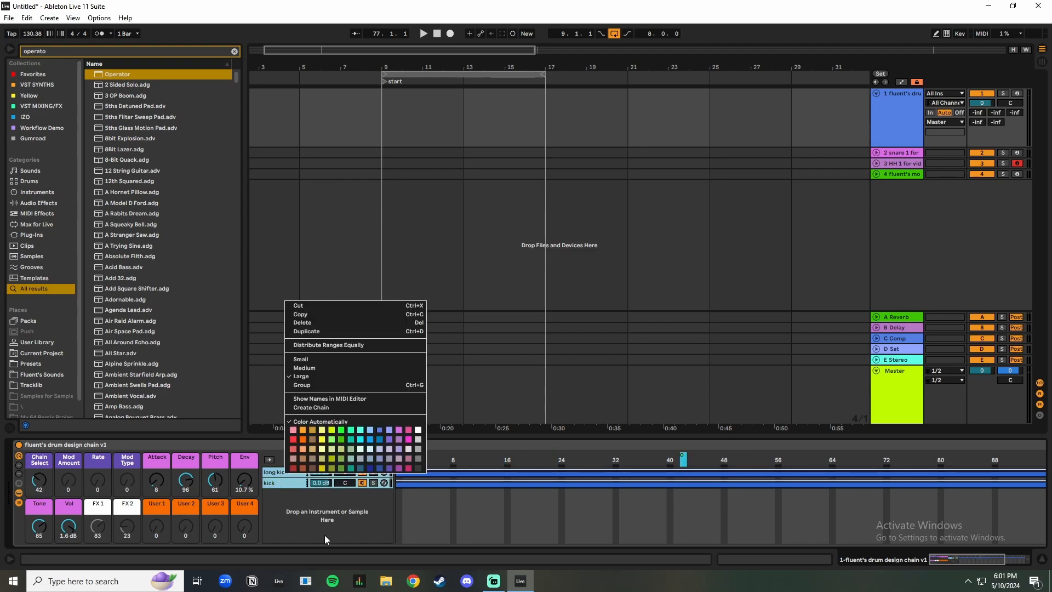
click(328, 346)
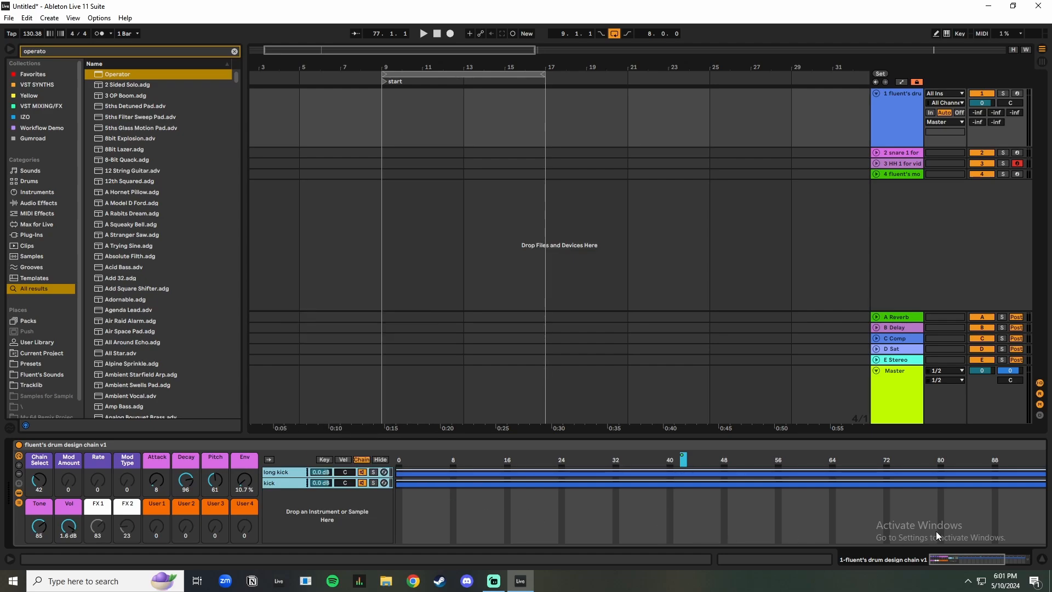
drag(947, 559, 979, 558)
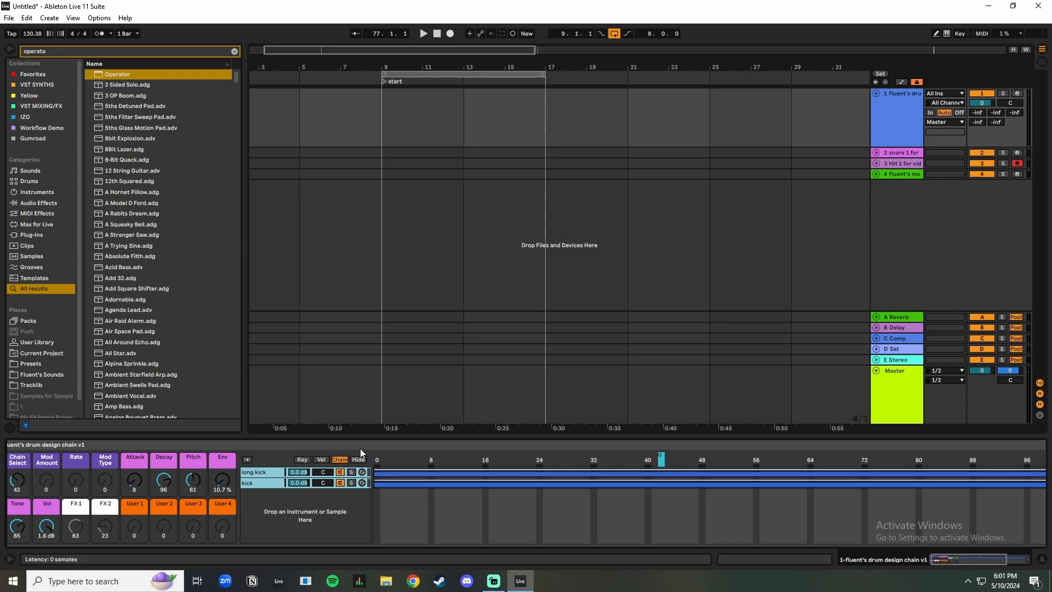
right_click(270, 472)
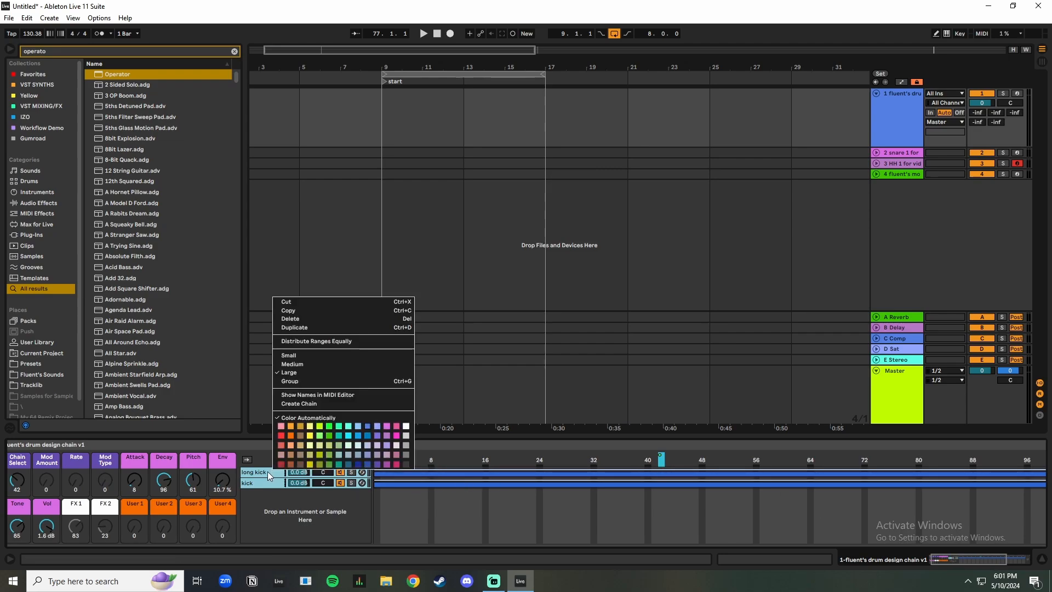
click(294, 522)
right_click(256, 475)
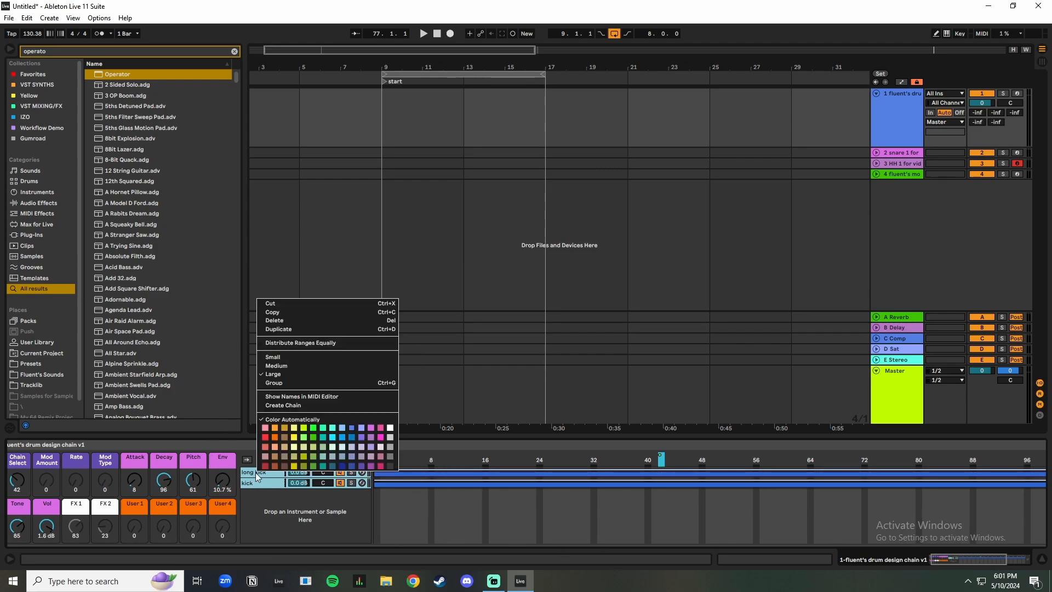
click(318, 343)
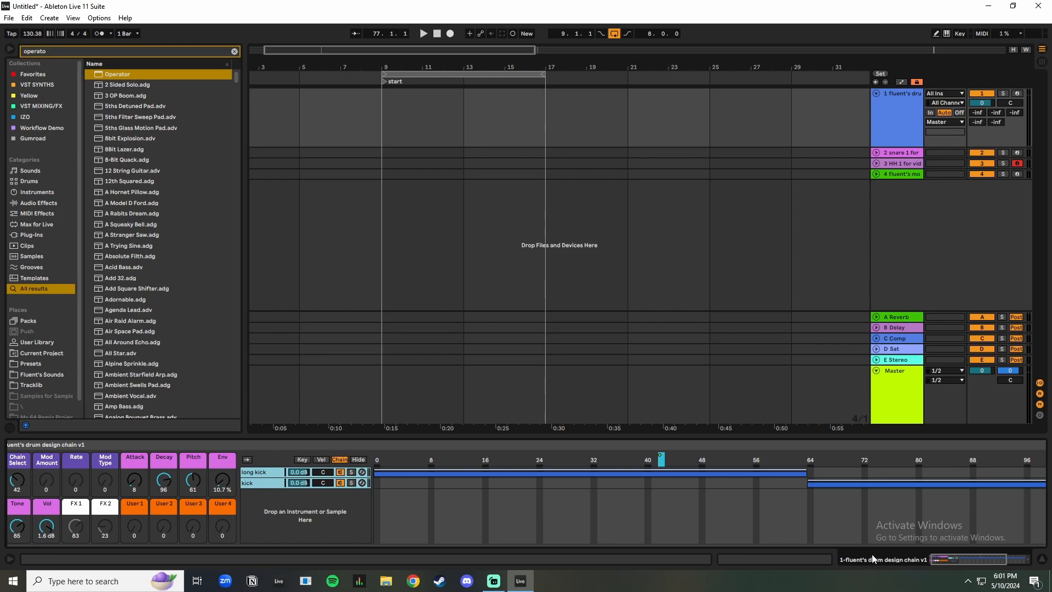
drag(948, 561, 857, 555)
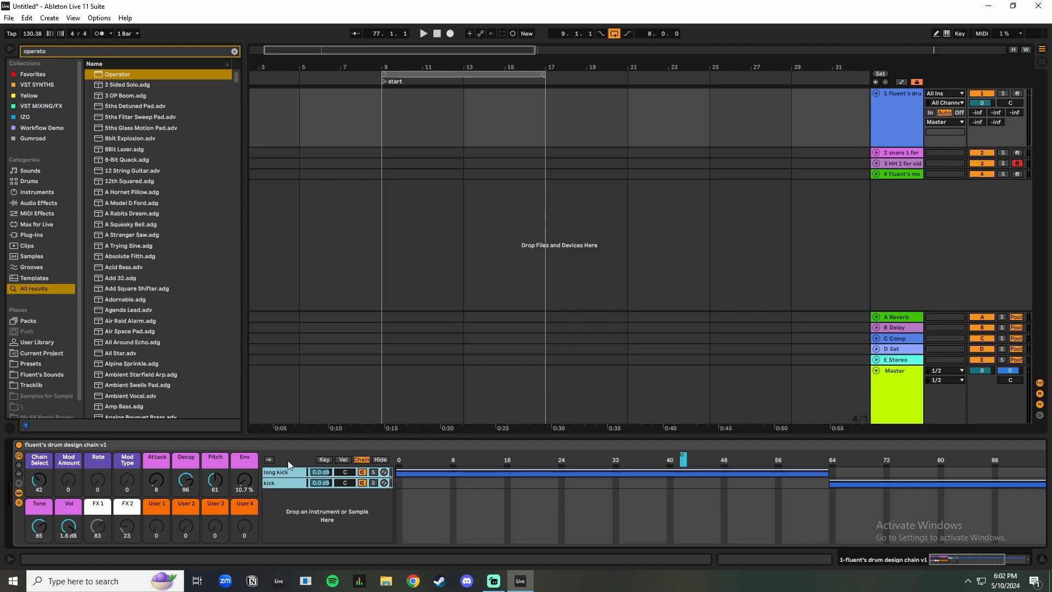
Step: Hide the chain zones, check the DS Kick of each chain and set the Chain Select macro to 127
click(381, 459)
click(293, 483)
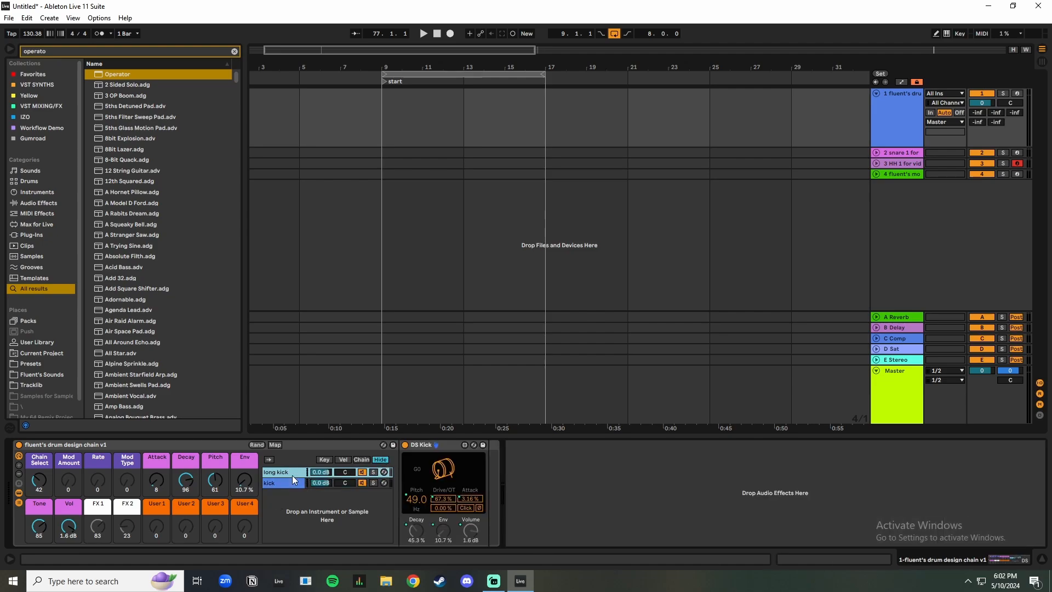
click(274, 474)
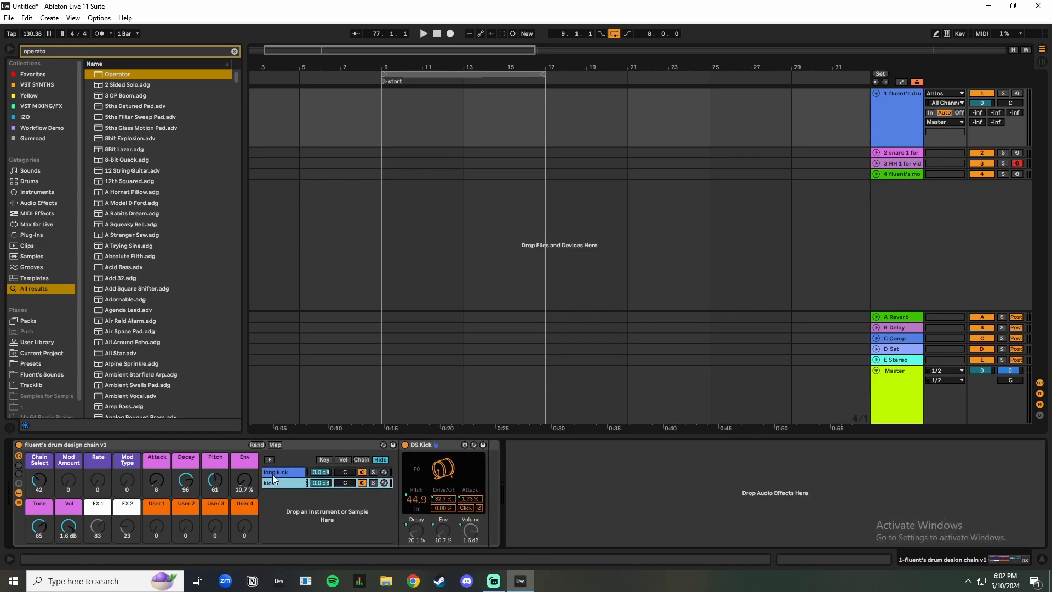
click(39, 480)
drag(39, 481, 39, 432)
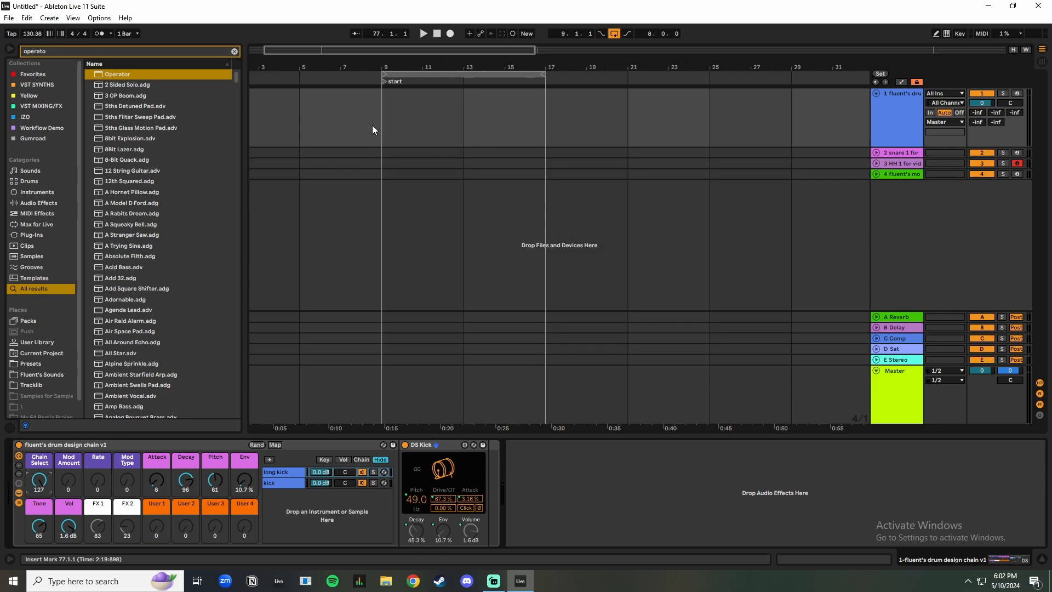
Step: Create a MIDI clip from bar 9 to bar 17 on the first track and draw a one-beat F3 note at its start
drag(373, 125, 511, 130)
key(ctrl+shift+m)
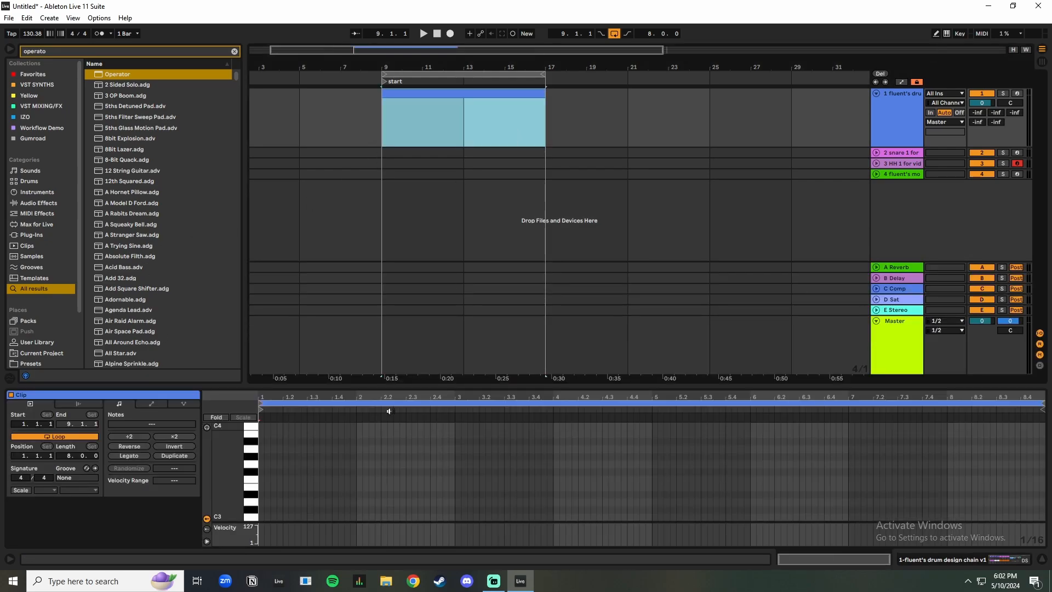
double_click(263, 479)
drag(262, 480, 282, 481)
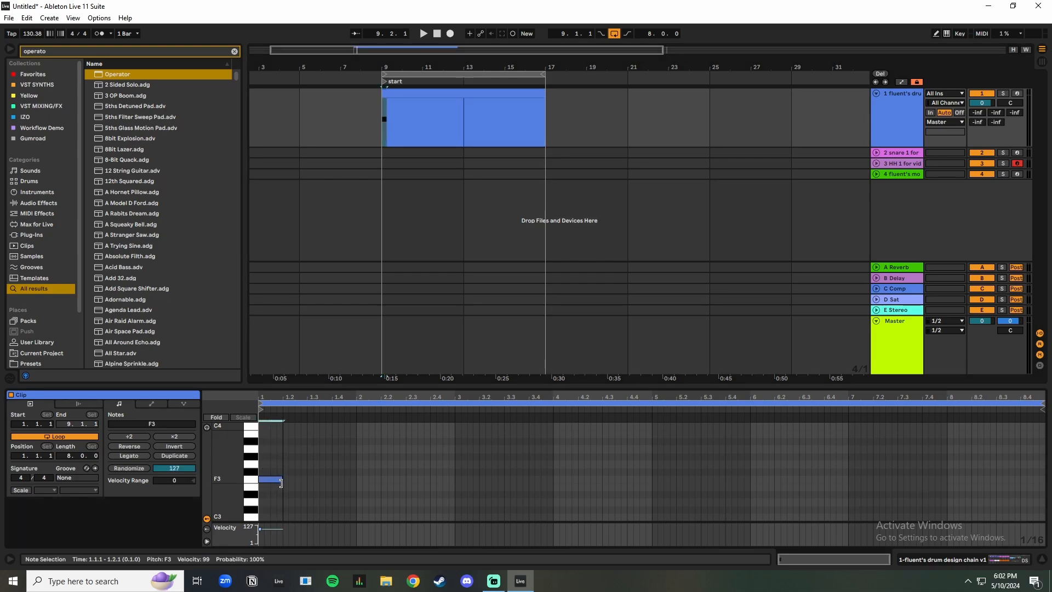
Step: Duplicate the F3 note repeatedly until the notes fill the eight-bar clip
key(ctrl+d)
key(ctrl+d)
key(ctrl+d)
key(ctrl+d)
key(ctrl+d)
key(ctrl+d)
key(ctrl+d)
key(ctrl+d)
key(ctrl+d)
key(ctrl+d)
key(ctrl+d)
key(ctrl+d)
key(ctrl+d)
key(ctrl+d)
key(ctrl+d)
key(ctrl+d)
key(ctrl+d)
key(ctrl+d)
key(ctrl+d)
key(ctrl+d)
key(ctrl+d)
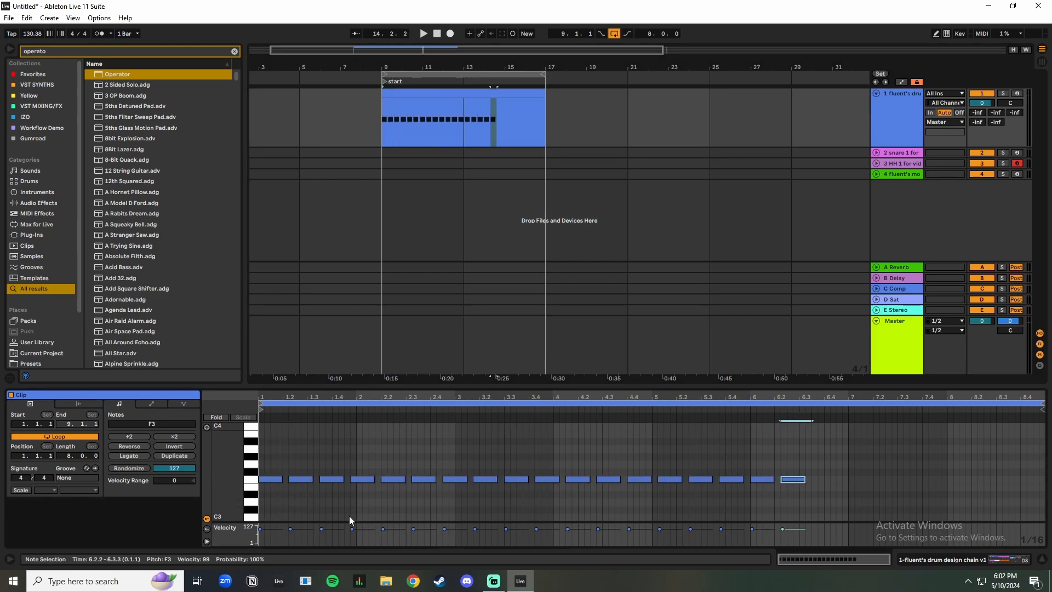
Step: Play the clip and lower the Chain Select macro to 0 to audition the switch from kick to long kick
key(space)
click(894, 107)
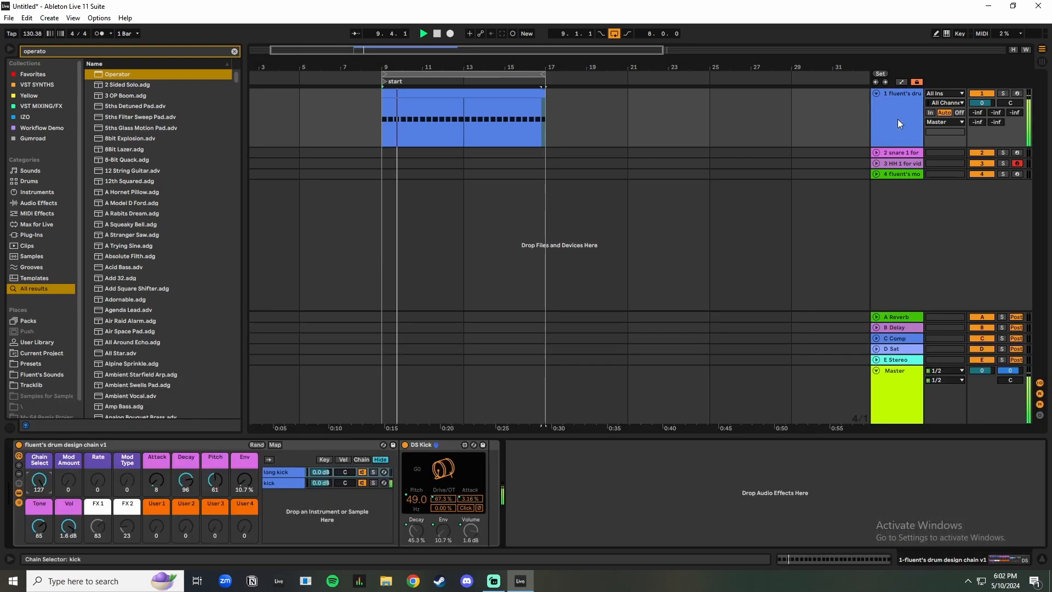
drag(37, 483, 37, 551)
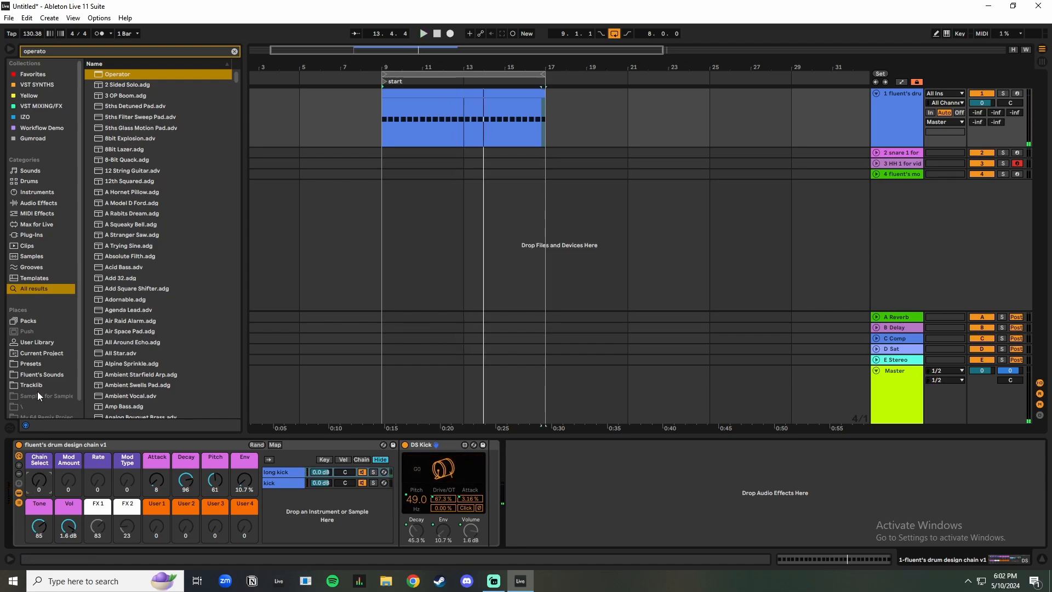
Step: Randomize the rack's macros repeatedly while the clip plays to audition different kick variations
click(255, 444)
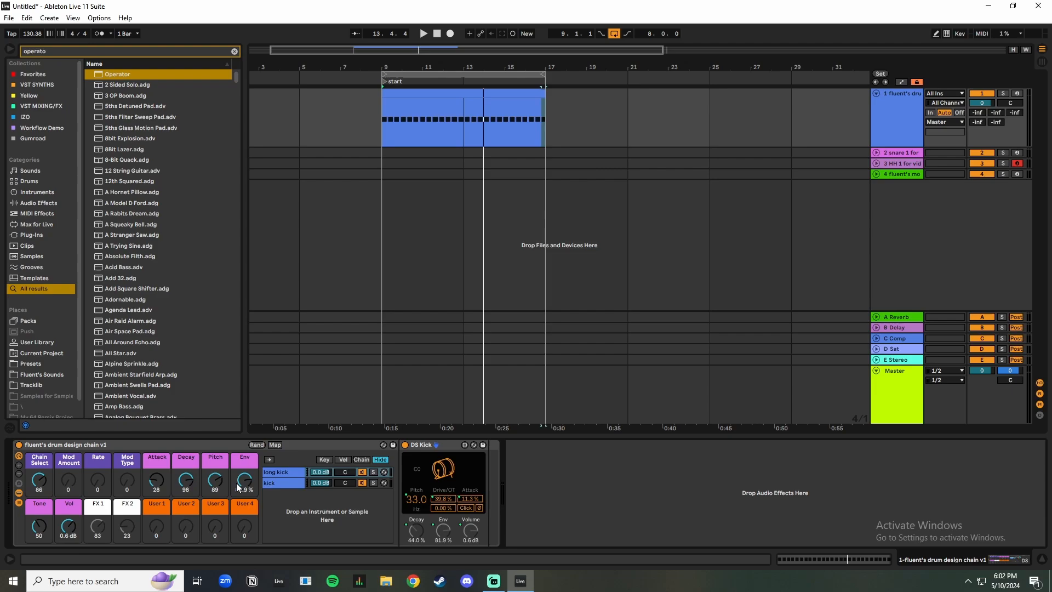
click(254, 445)
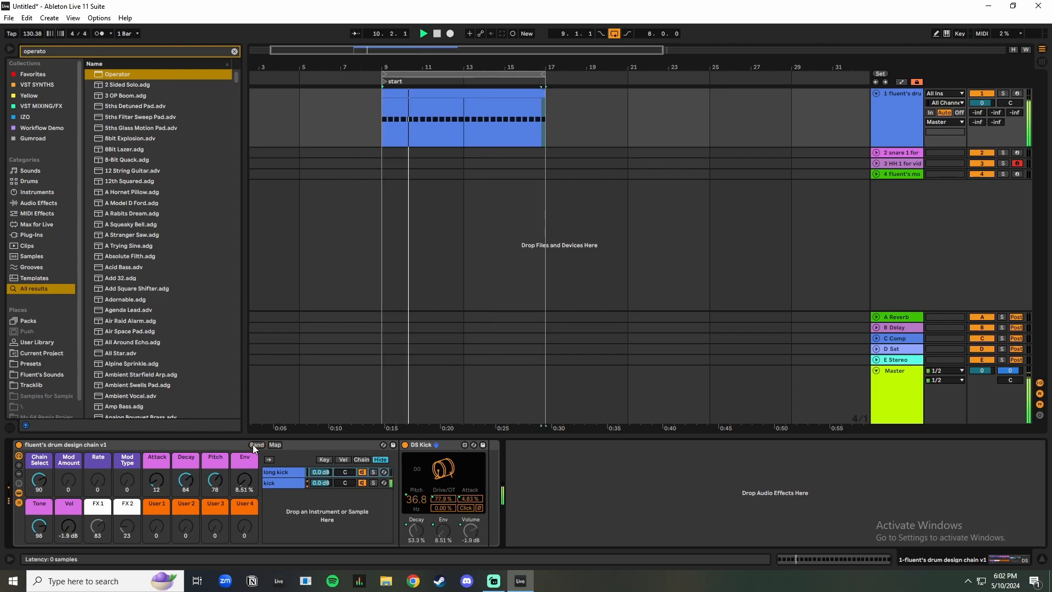
click(253, 445)
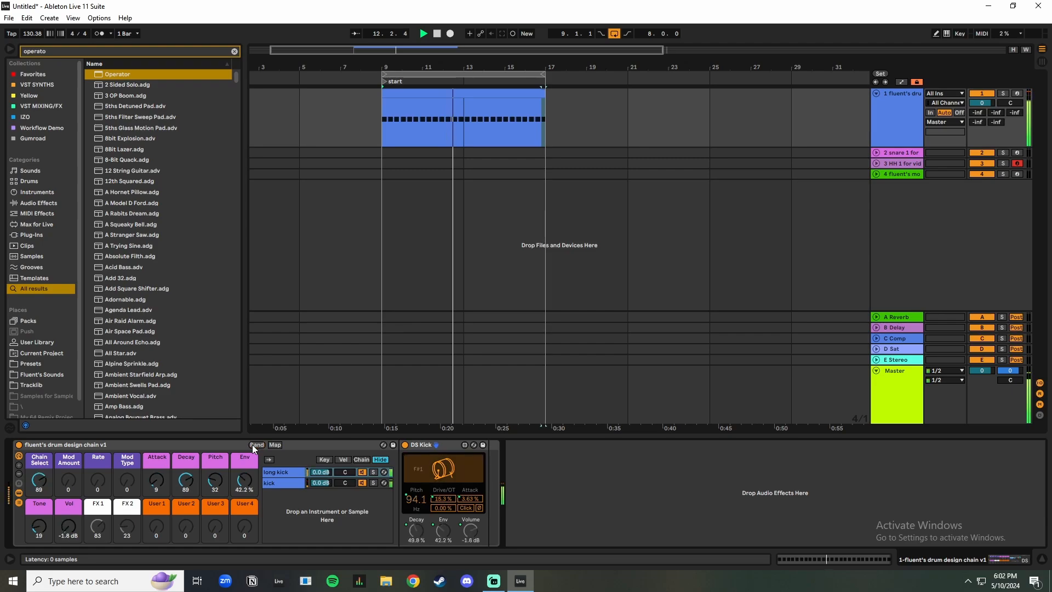
click(254, 445)
click(253, 445)
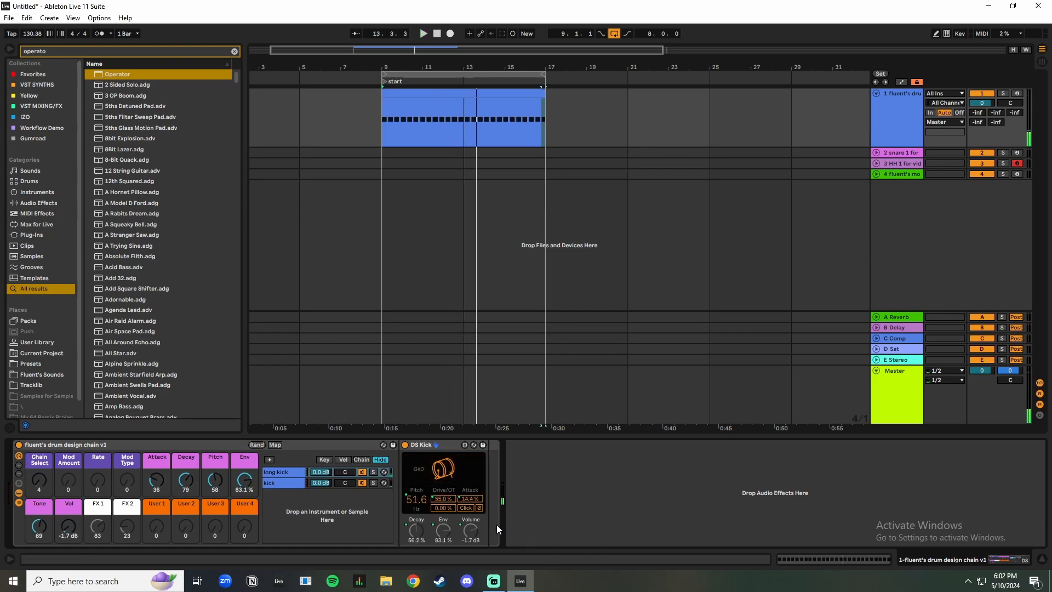
Step: Search the browser for "delay" and add the Delay effect after the DS Kick in the kick chain
click(608, 532)
click(234, 51)
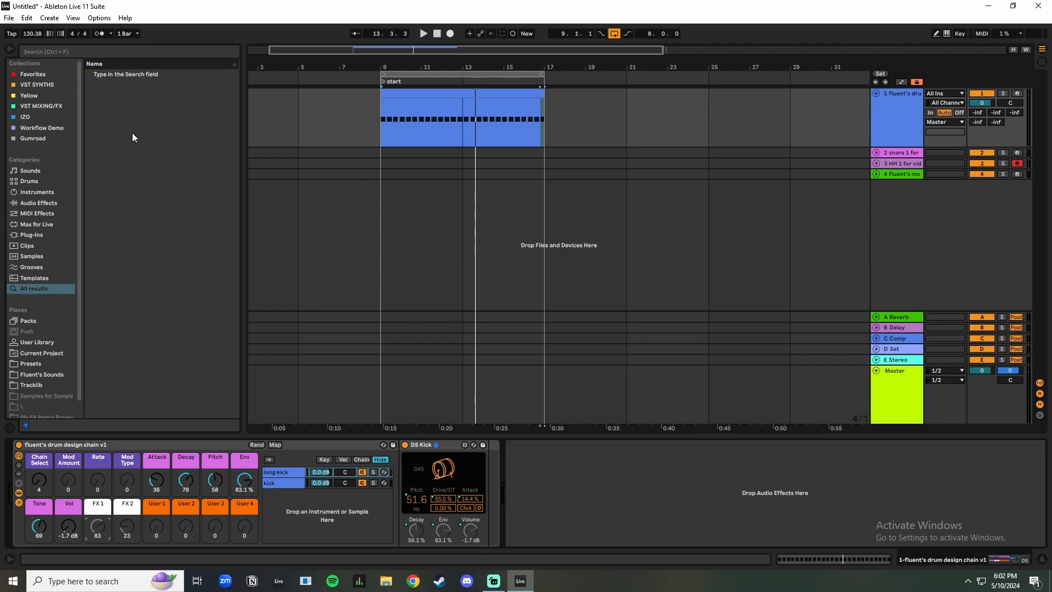
click(45, 203)
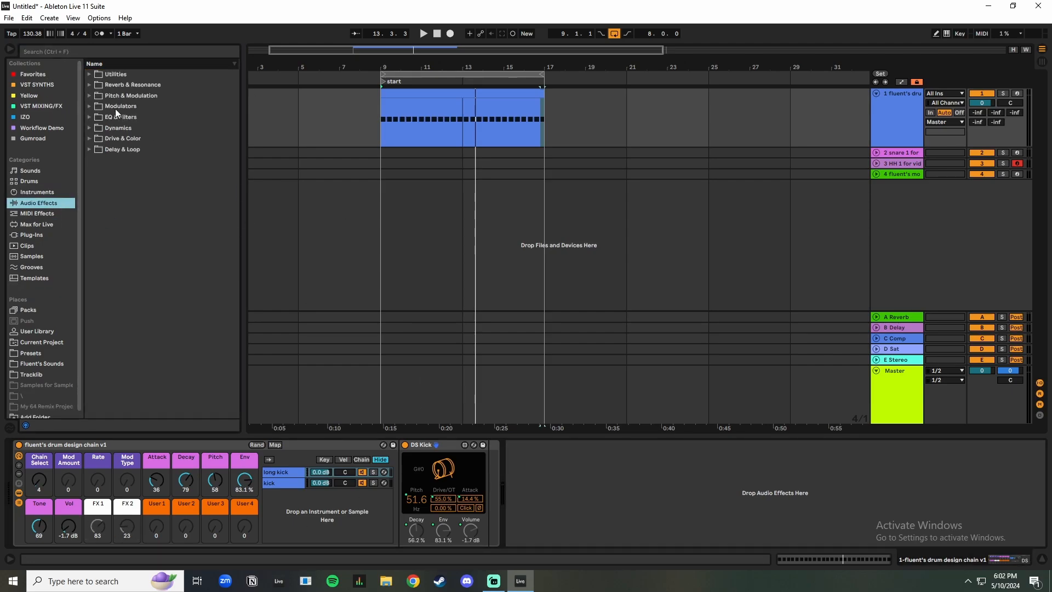
key(ctrl+f)
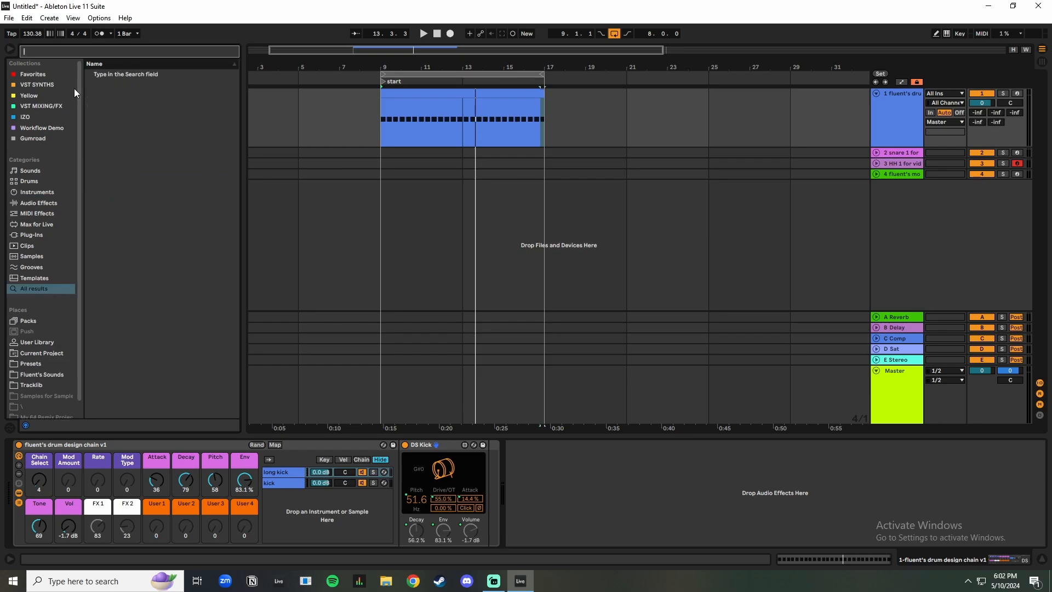
text(delay)
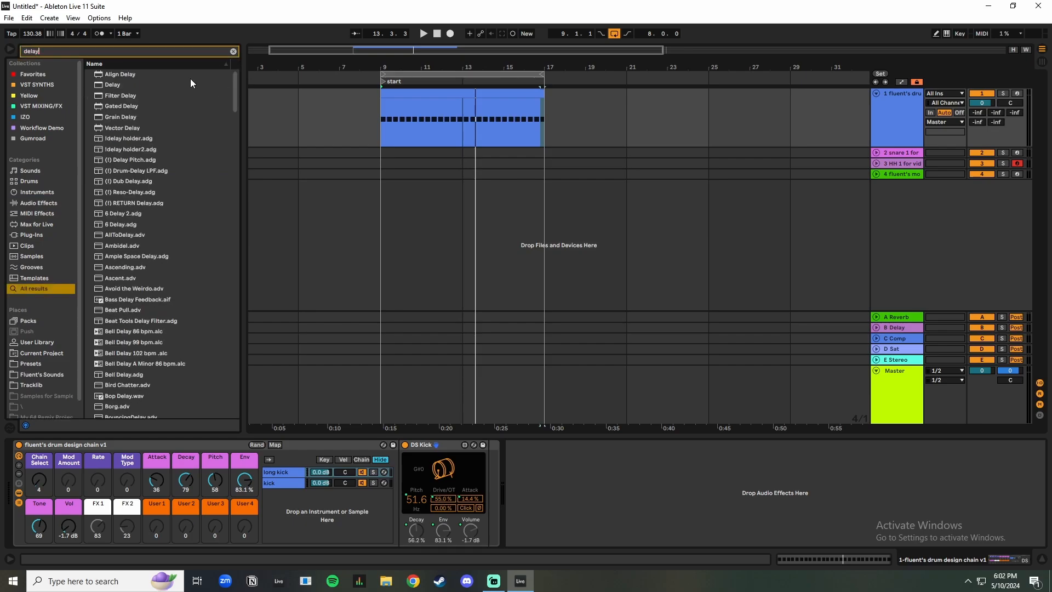
click(103, 84)
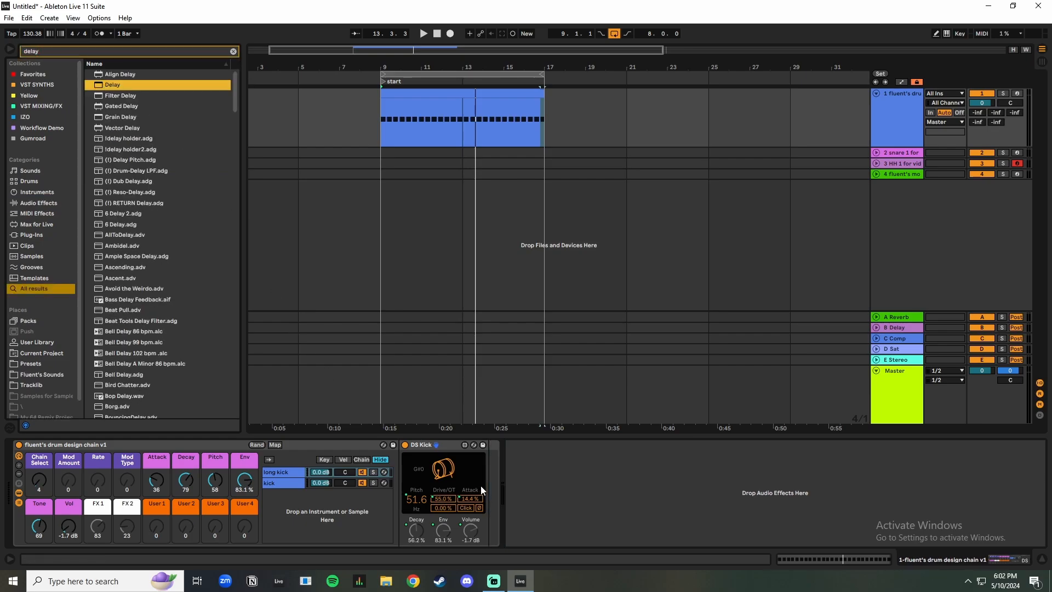
drag(250, 344, 290, 481)
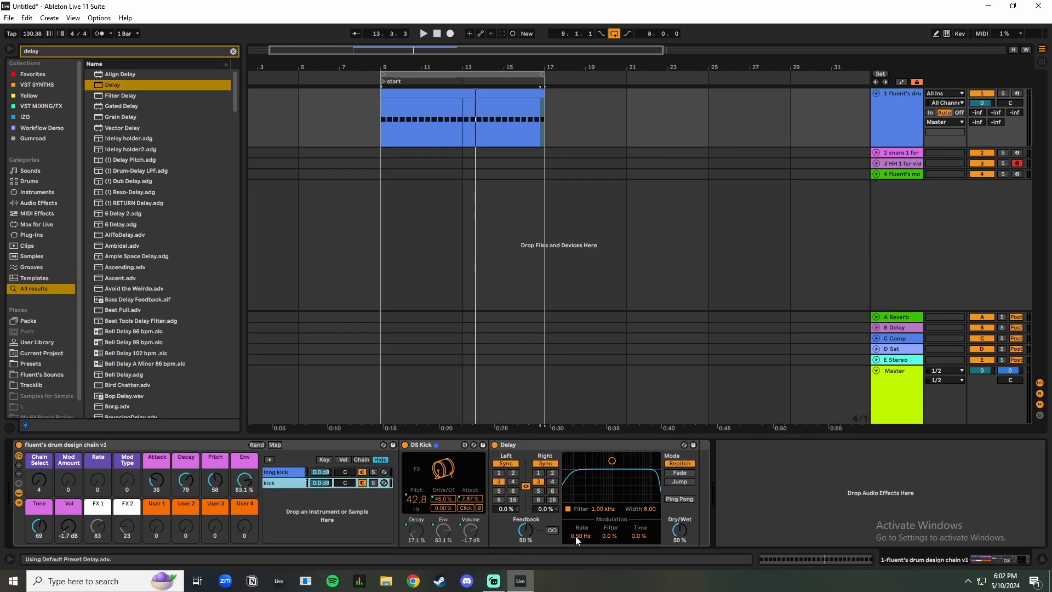
Step: Set the Delay's filter to 1.41 kHz with a width of 6.65 and map its Dry/Wet to the FX 1 macro
drag(616, 469, 630, 476)
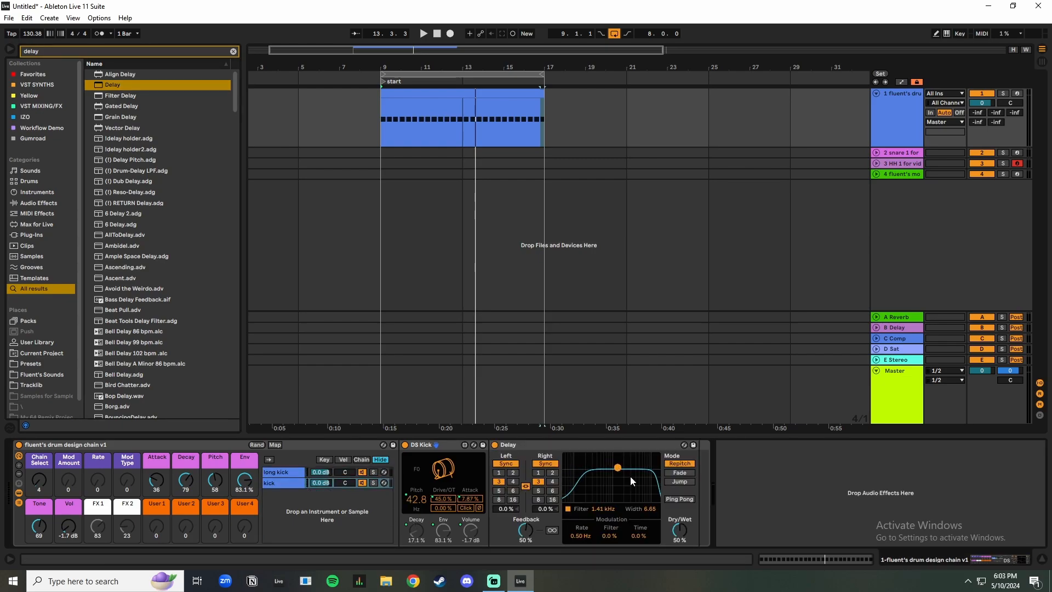
right_click(679, 529)
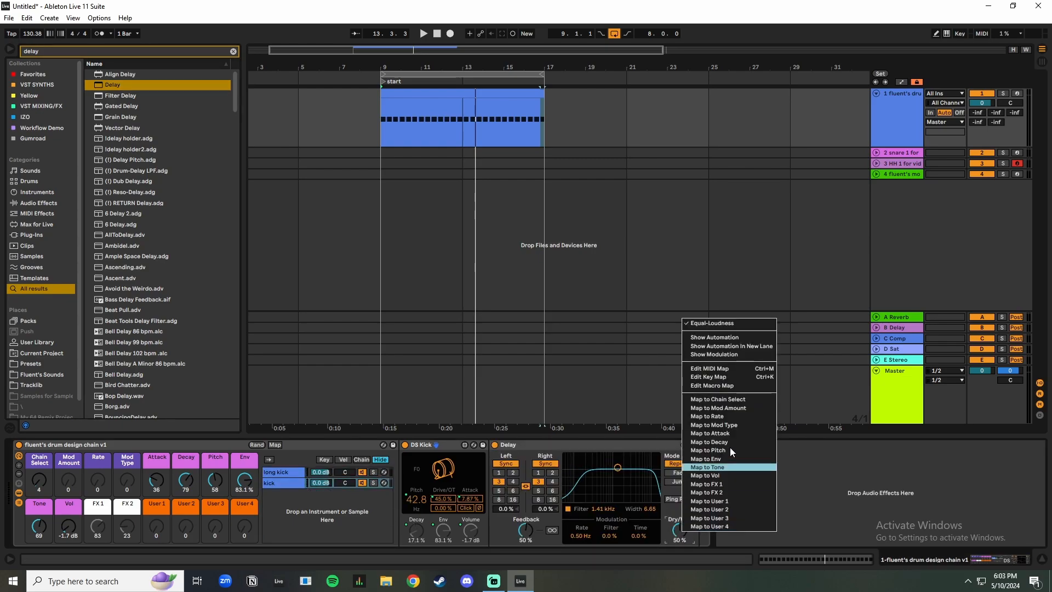
click(724, 484)
Step: Audition the delayed kick with FX 1 at 18 %, Chain Select at 127 and FX 1 raised to 58 %
drag(104, 530, 104, 547)
key(space)
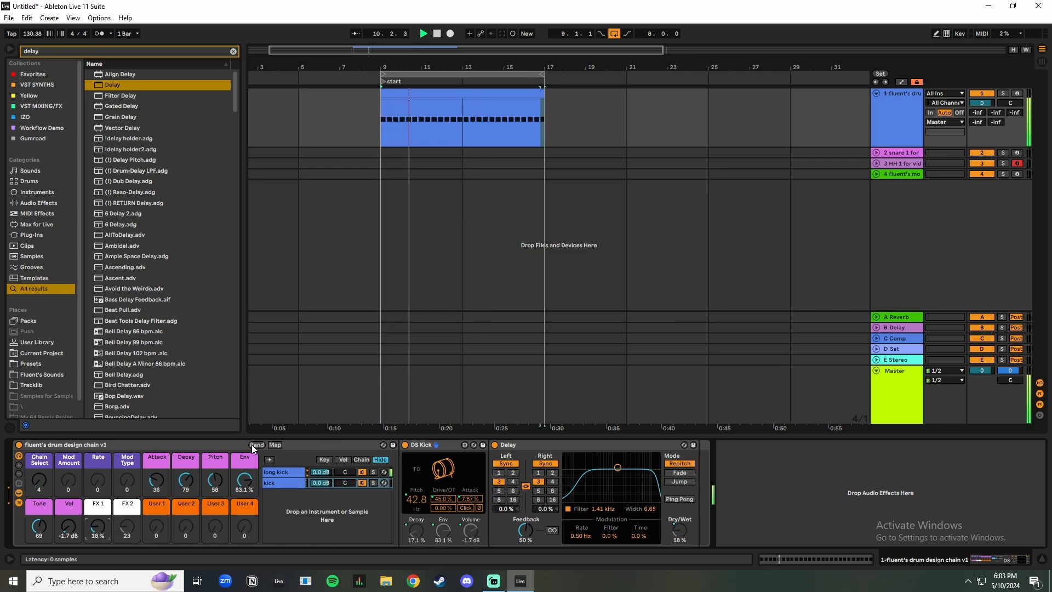
drag(39, 480, 39, 413)
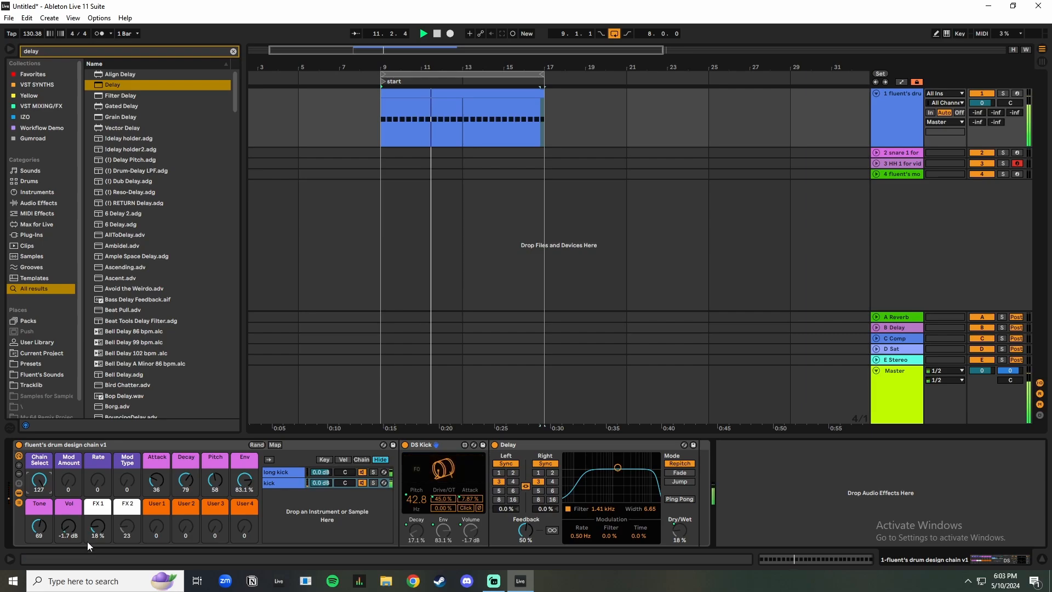
drag(98, 528, 98, 502)
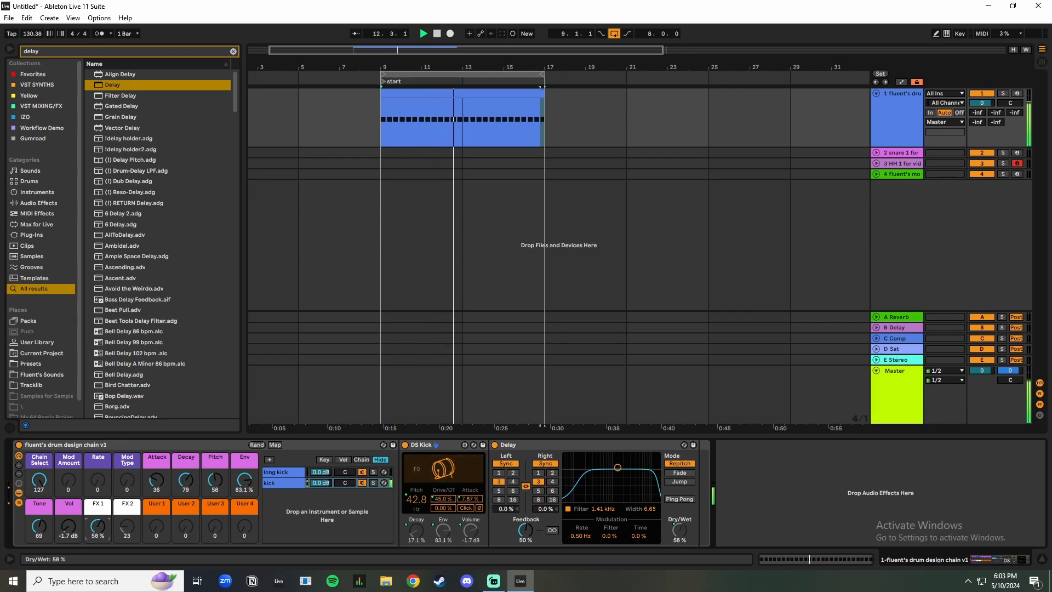
Step: Randomize the macros several times during playback to hear the delay amount vary with the kick settings
click(255, 444)
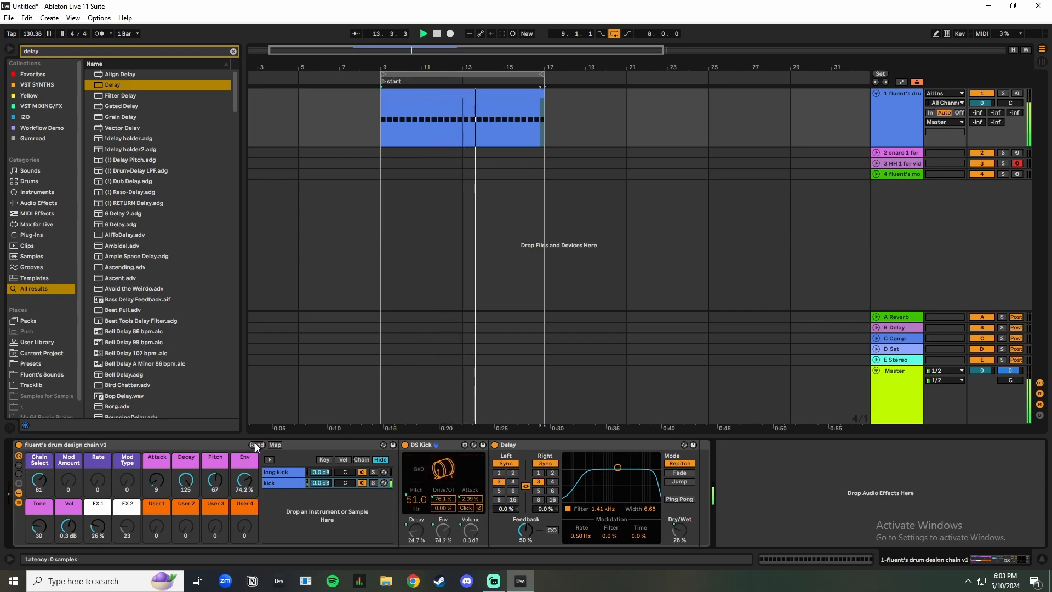
click(253, 445)
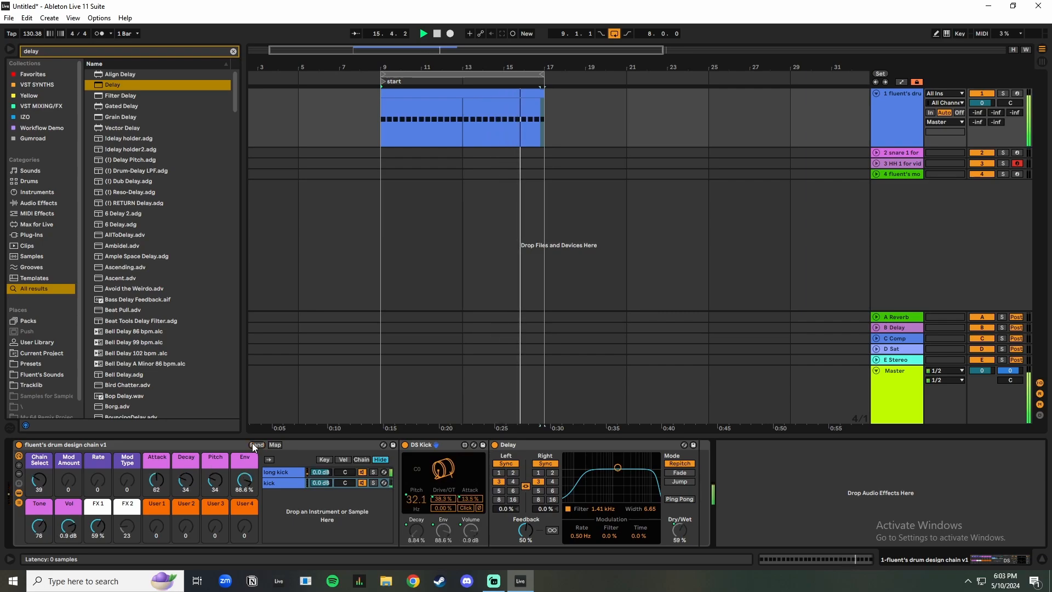
click(253, 445)
click(253, 445)
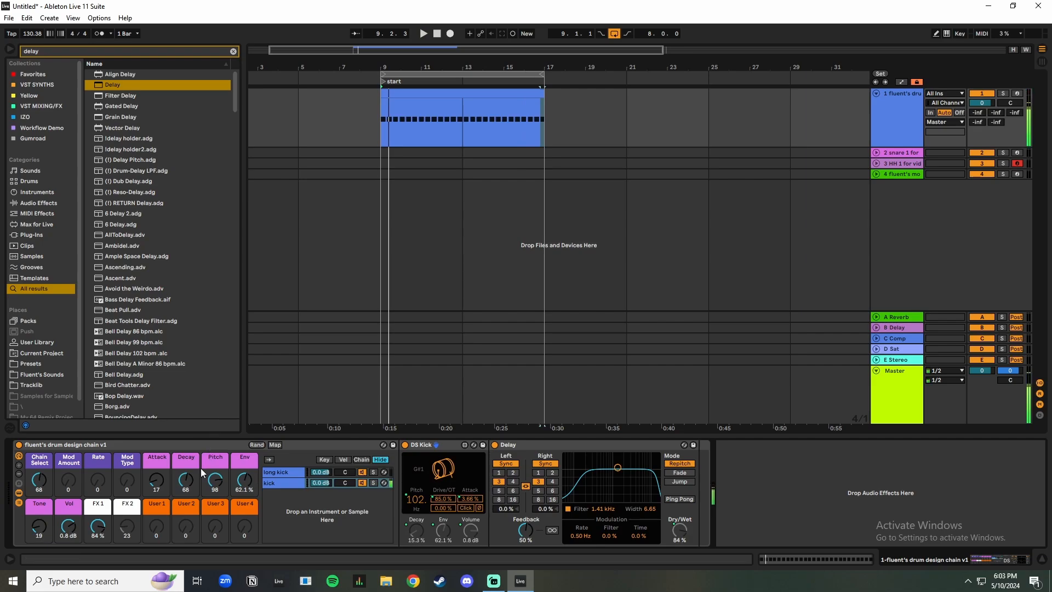
Step: Delete the Delay effect from the kick chain
click(624, 444)
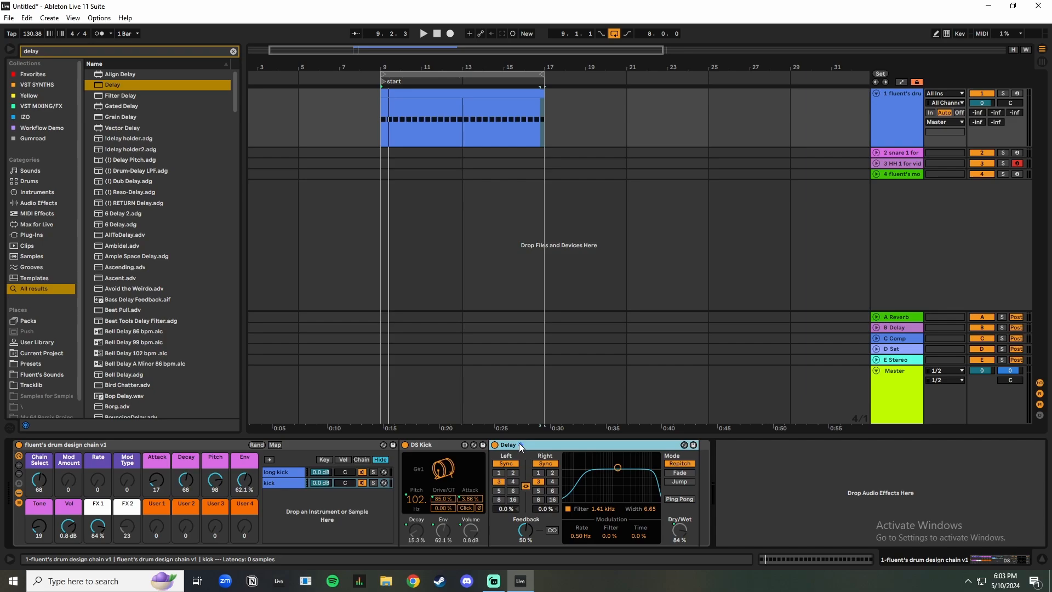
key(Delete)
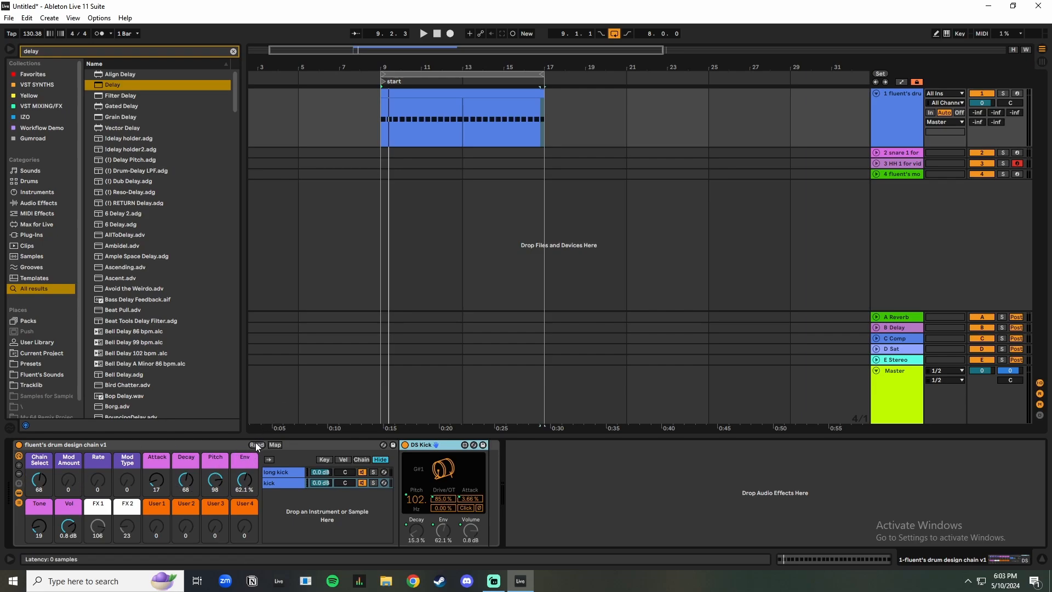
Step: Compare the DS Kick settings of the long kick and kick chains by switching between them
click(274, 473)
click(276, 483)
click(275, 474)
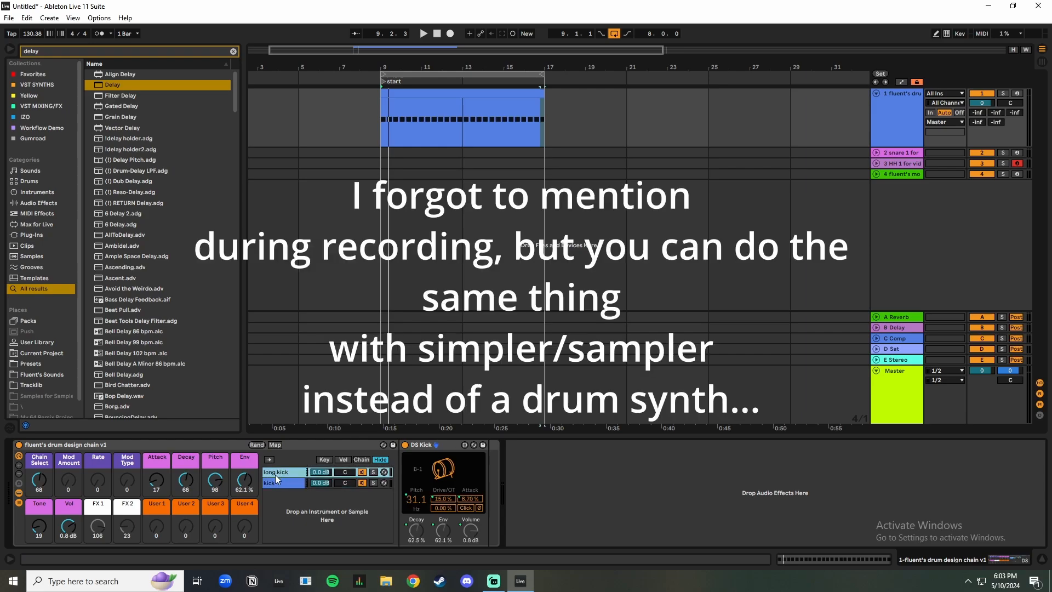
click(276, 483)
click(275, 474)
click(276, 484)
click(275, 474)
click(274, 484)
click(277, 471)
click(277, 482)
click(278, 472)
click(277, 481)
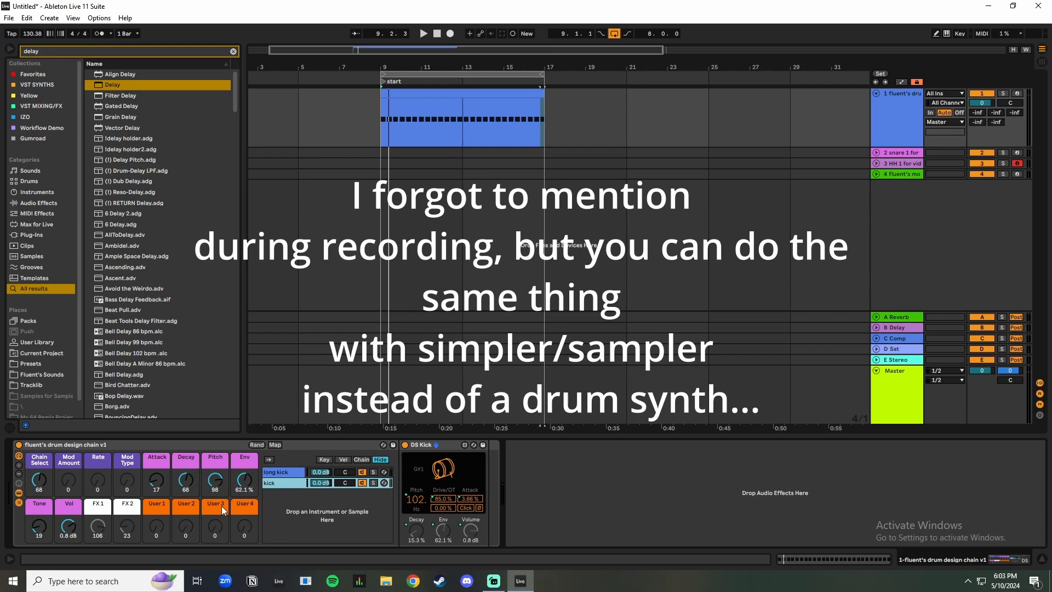
Step: Search the browser for "expres" and add the Expression Control device in front of the drum design rack
click(234, 51)
text(n)
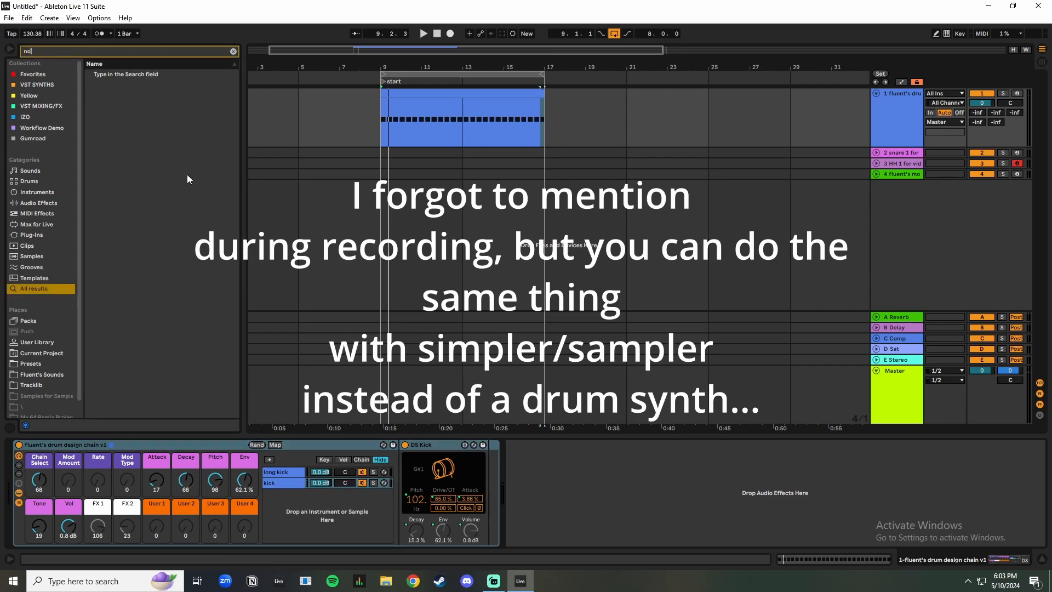
key(BackSpace)
text(expres)
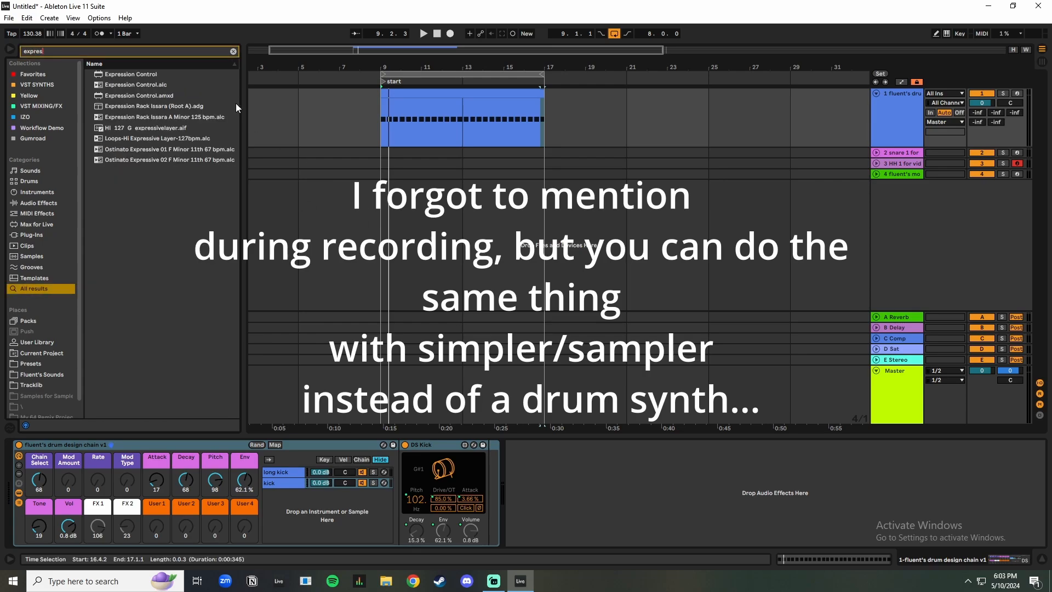
double_click(146, 74)
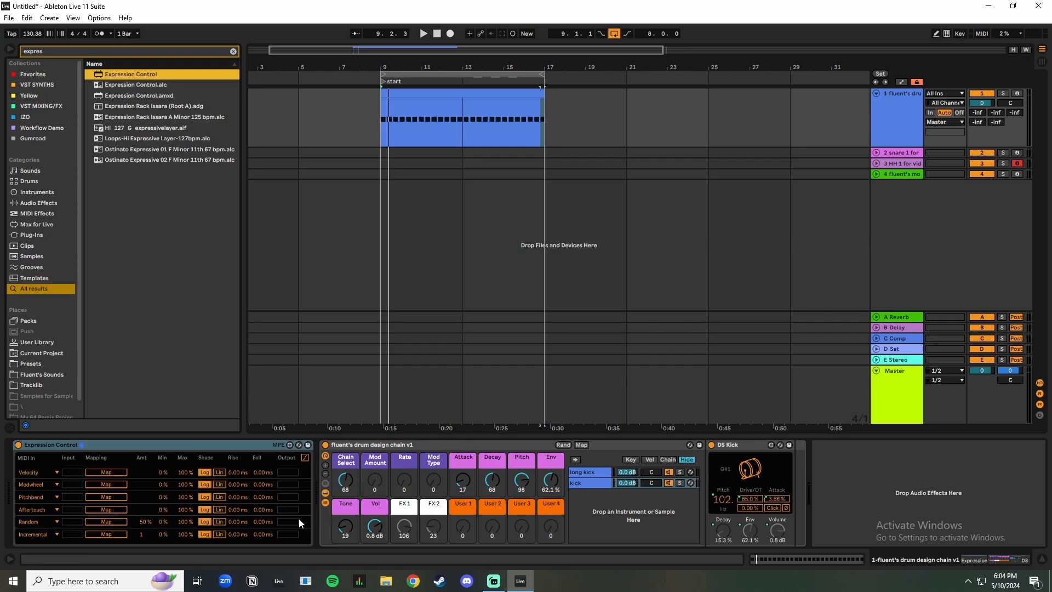
Step: Set the MIDI source of all remaining Expression Control rows to Random so that all six rows use it
click(55, 473)
click(38, 537)
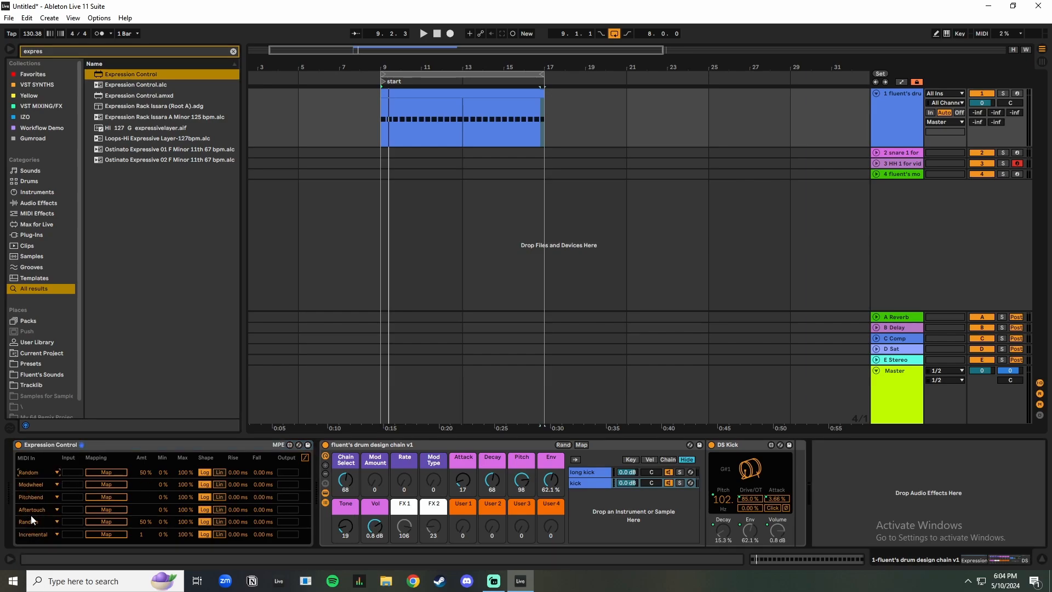
click(35, 486)
click(28, 544)
click(35, 500)
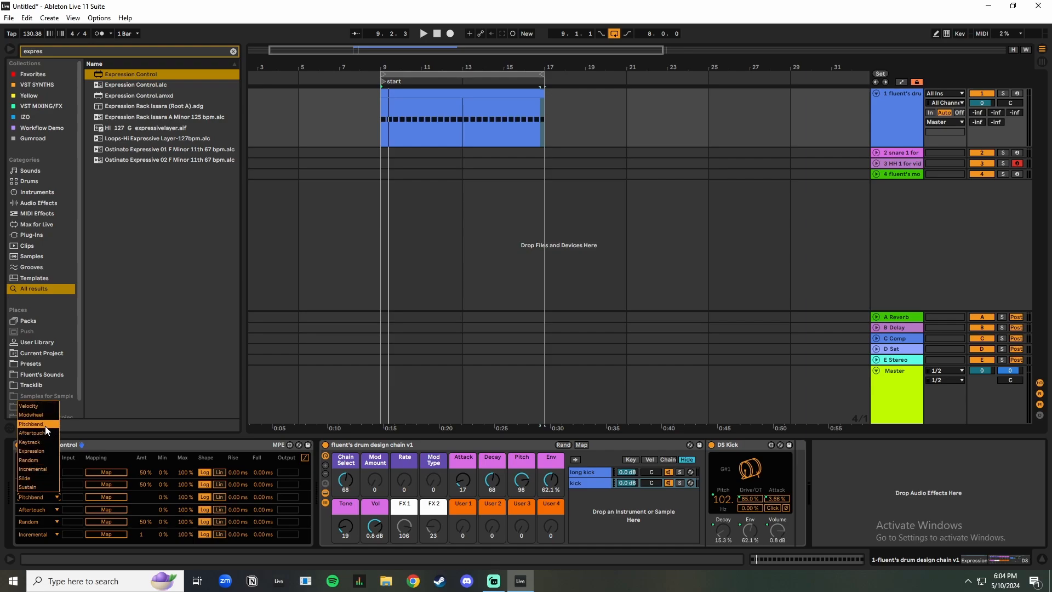
click(46, 465)
click(42, 511)
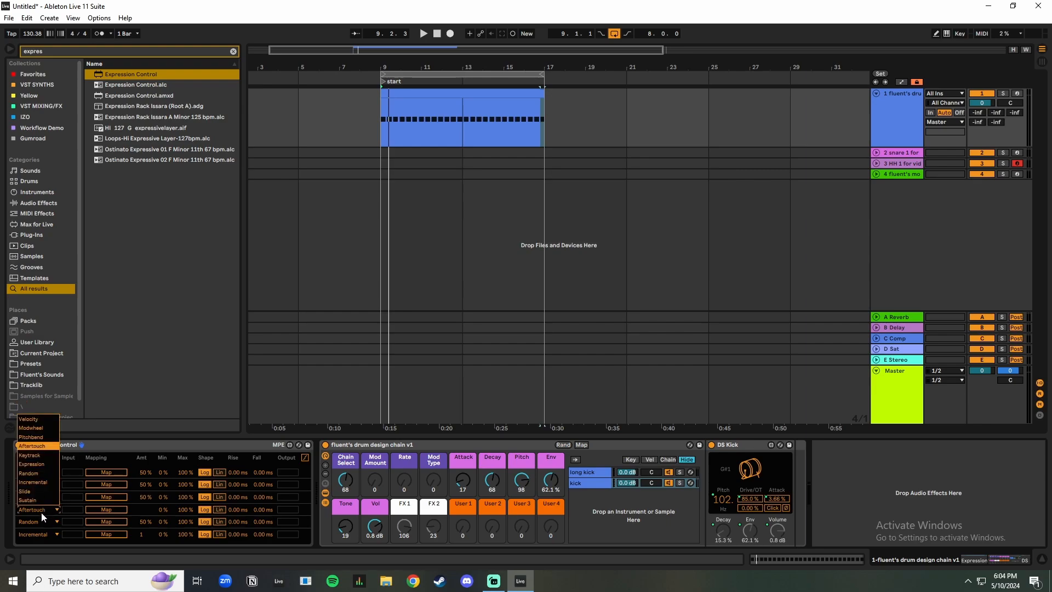
click(37, 473)
click(57, 535)
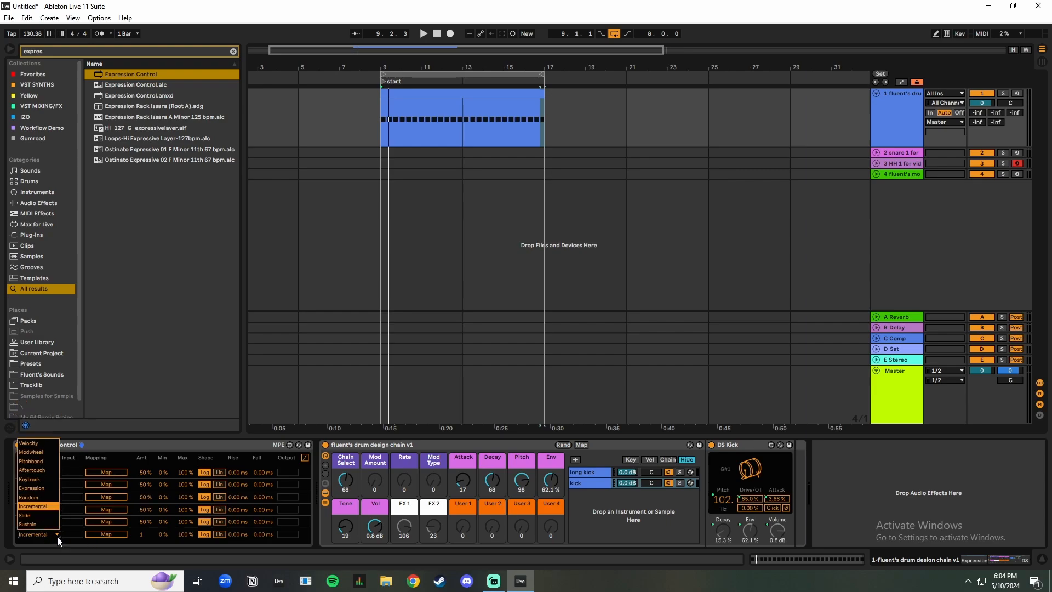
click(40, 498)
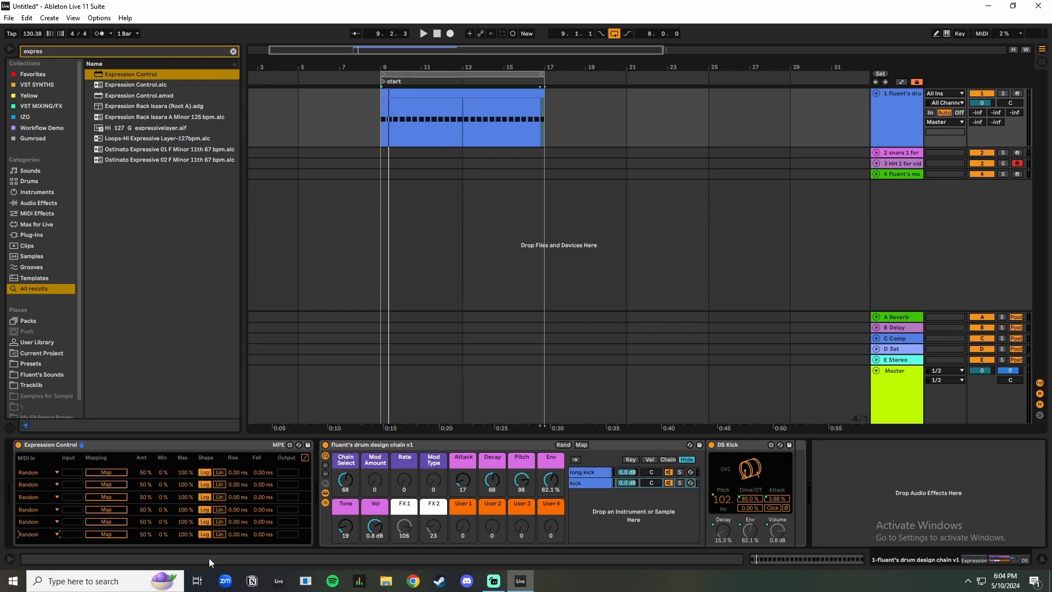
Step: Map the six Random rows in order to the Chain Select, Attack, Decay, Pitch, Env and Tone macros
click(336, 480)
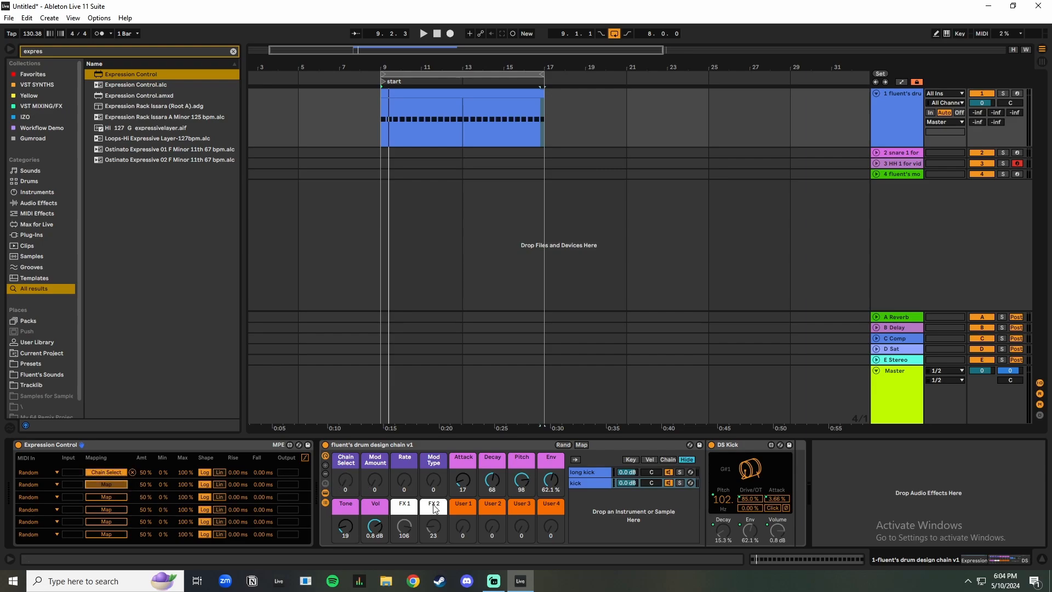
click(463, 481)
click(110, 496)
click(492, 481)
click(106, 509)
click(521, 479)
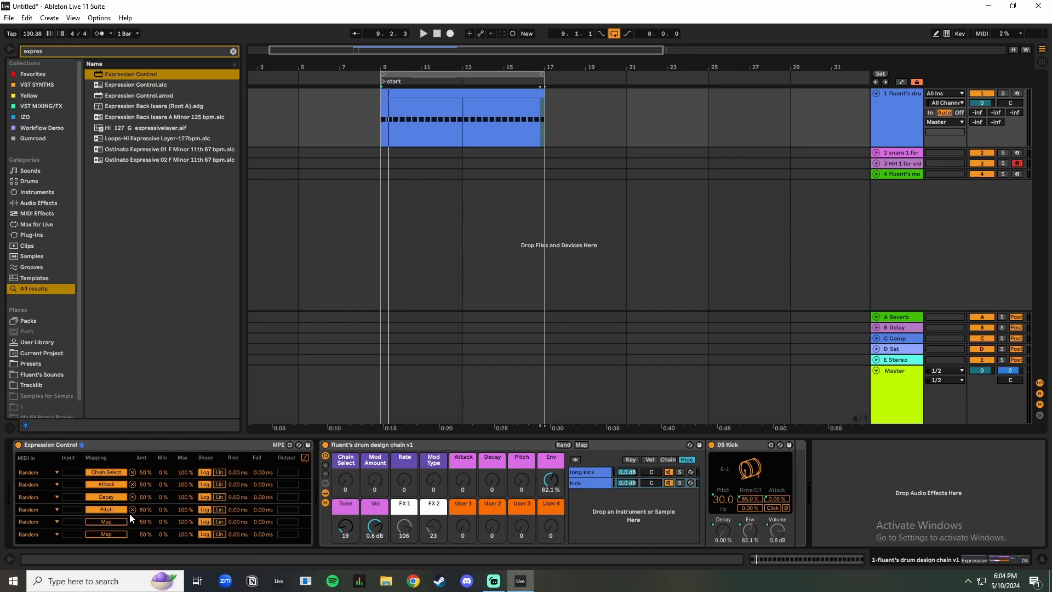
click(107, 521)
click(551, 480)
click(344, 528)
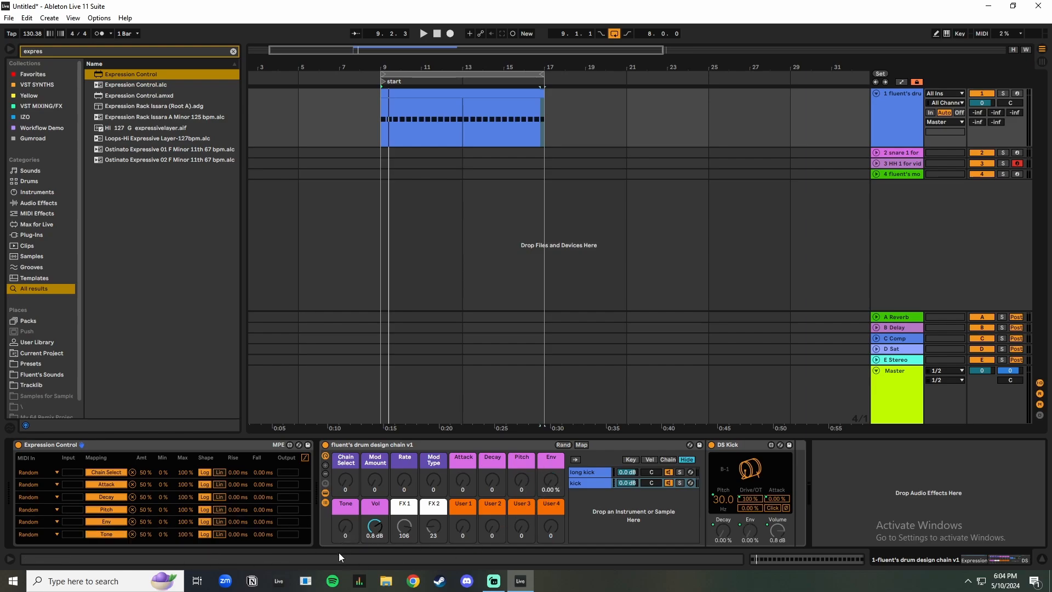
Step: Play the clip to audition the random macro modulation and select the Expression Control device
key(space)
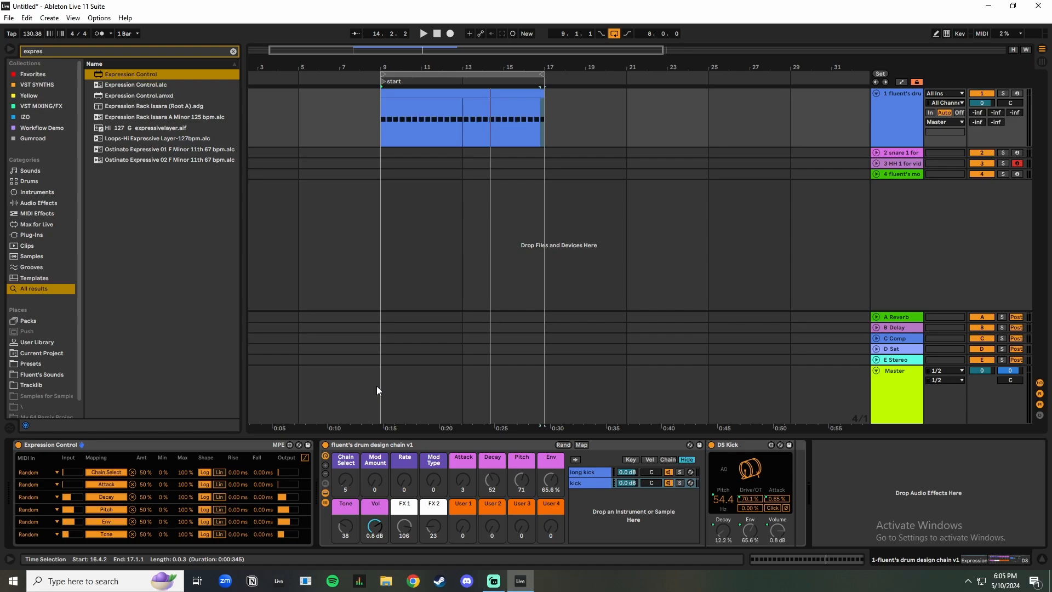
click(218, 445)
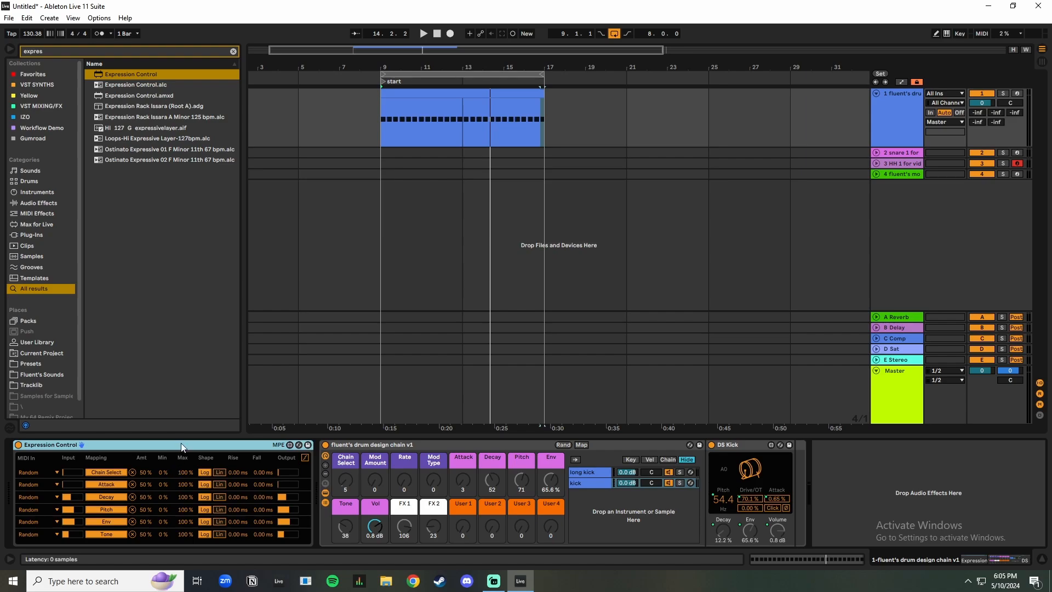
Step: Set the Expression Control amounts to 100, 100, 44, 61, 61, 69 %, limit Attack to 0–17, Decay 21–65, Pitch 43–89, Tone 34–69 %, and audition
drag(143, 475, 144, 470)
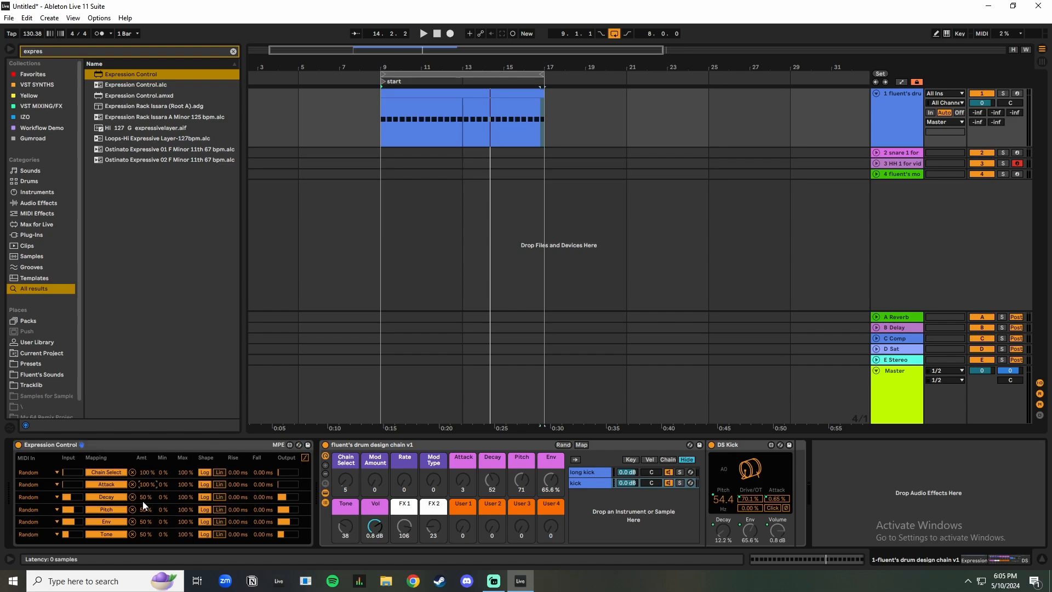
drag(146, 496, 186, 517)
drag(164, 534, 186, 537)
key(space)
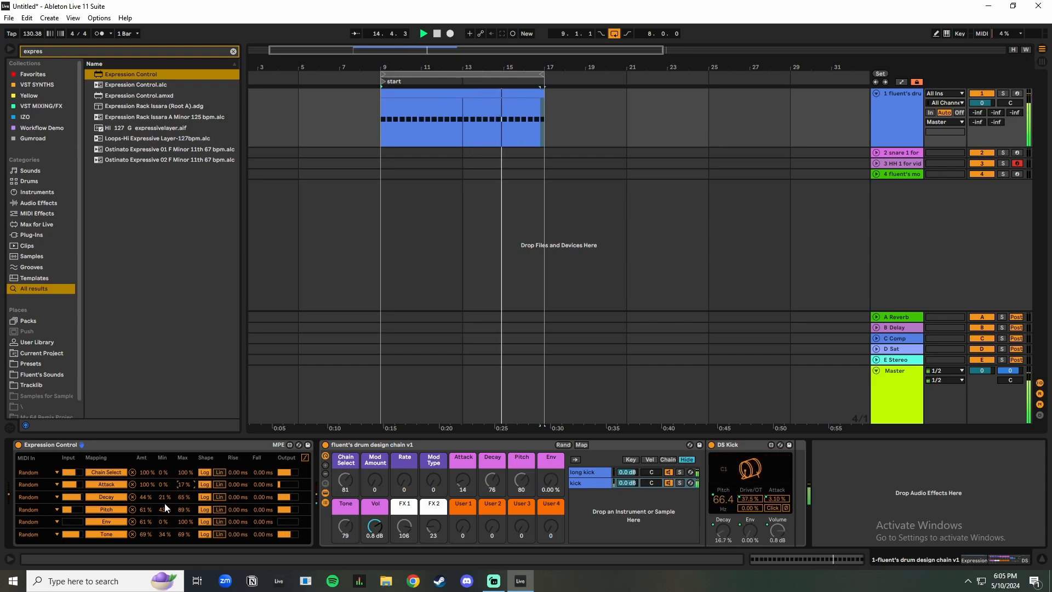
Step: Delete the Expression Control device in front of the drum design rack
click(83, 445)
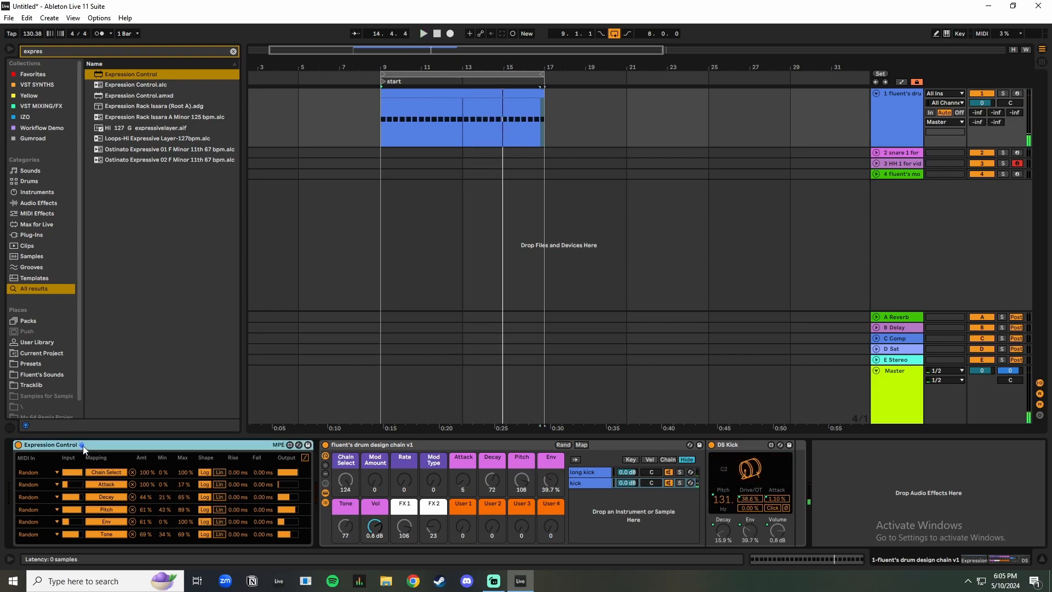
key(Delete)
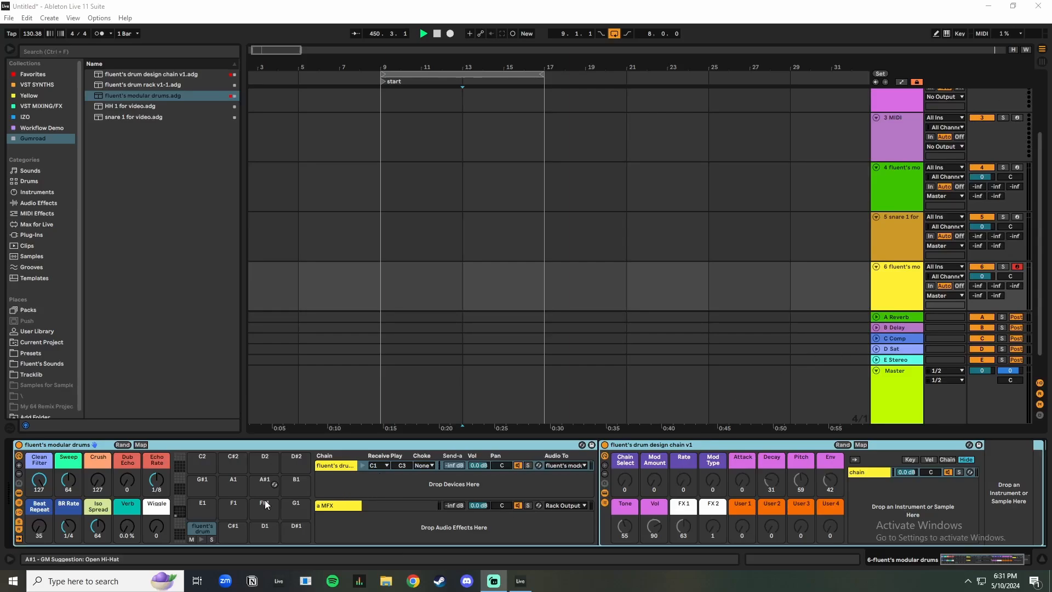
Step: Examine the C1 pad of the modular drums rack, its nested drum design rack and that rack's chain
click(192, 529)
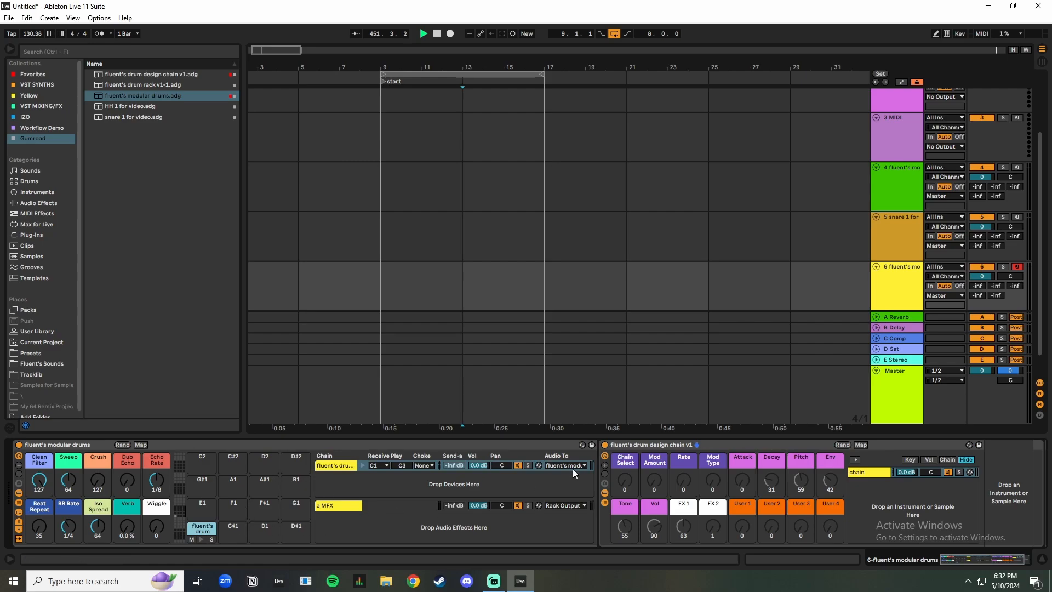
click(645, 446)
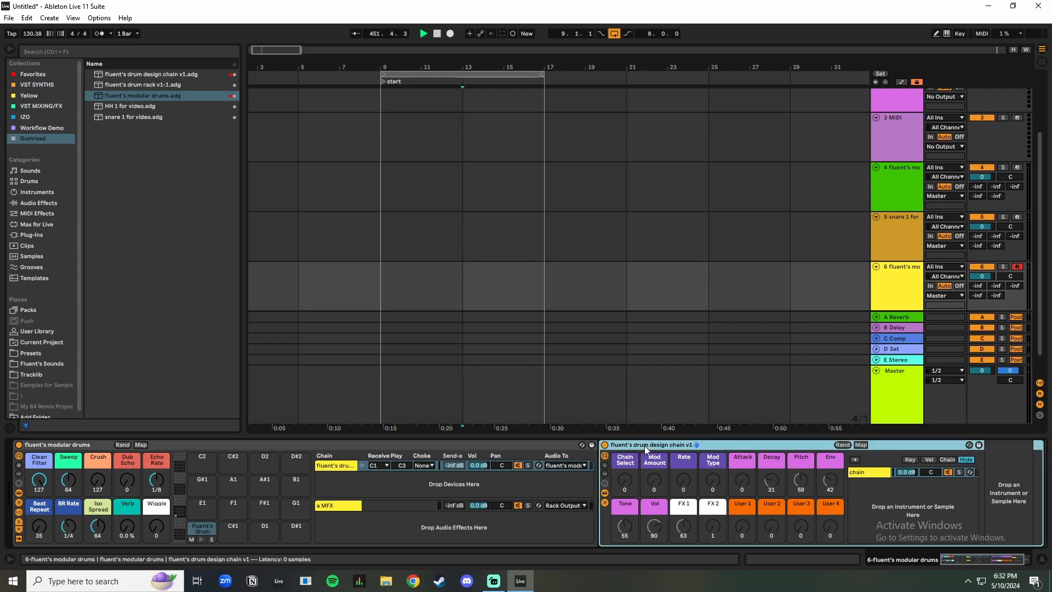
click(874, 482)
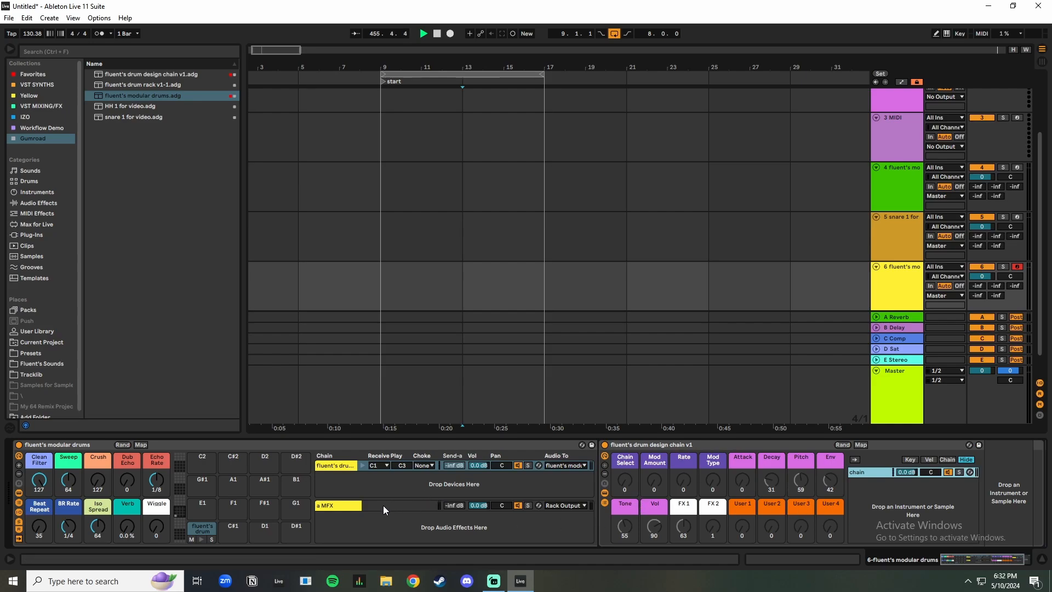
click(72, 444)
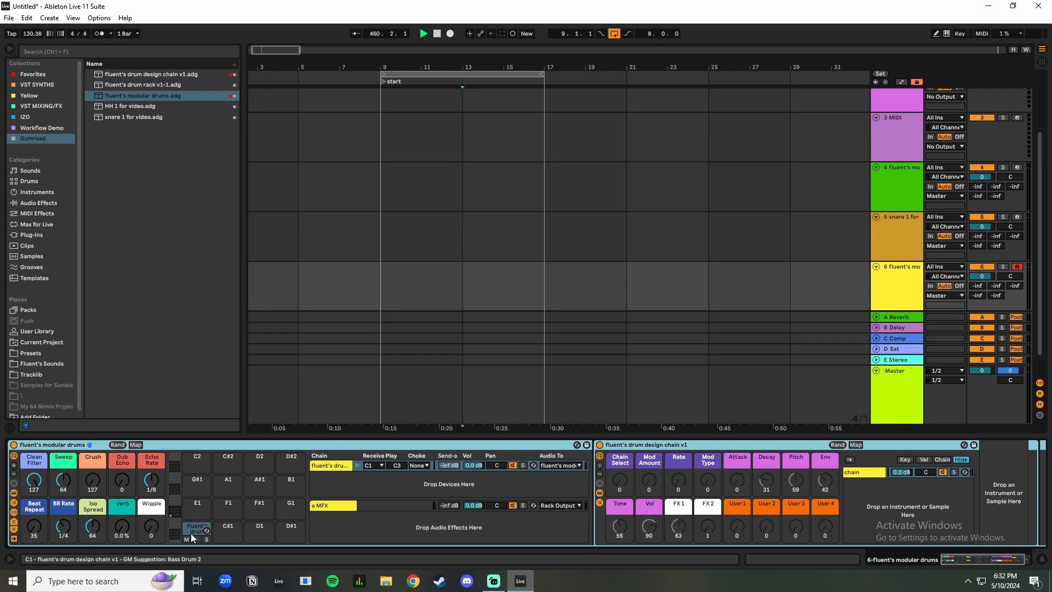
scroll(895, 541, right, 3)
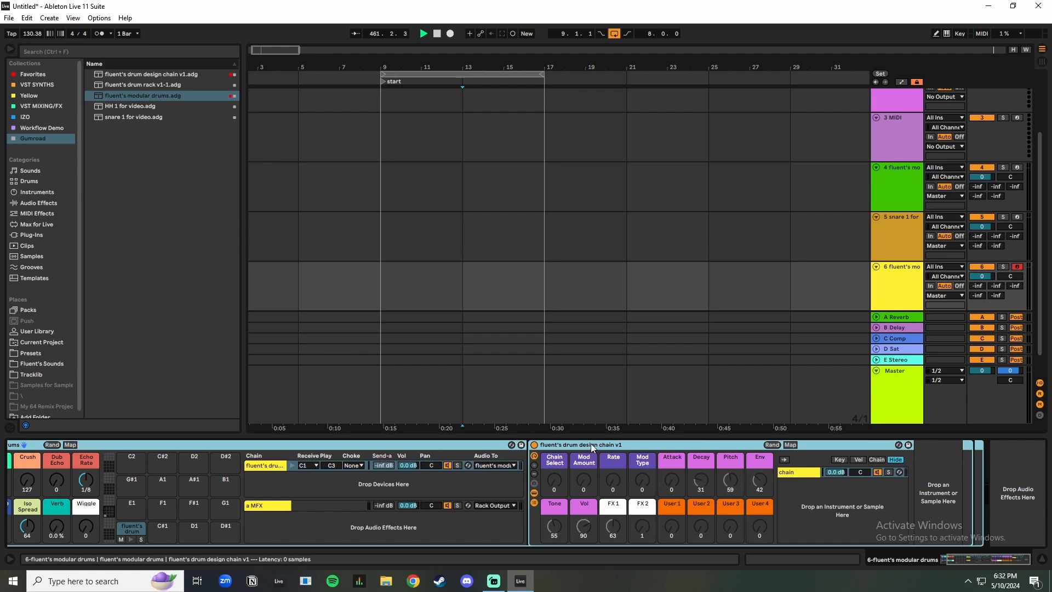
click(591, 443)
drag(978, 560, 929, 558)
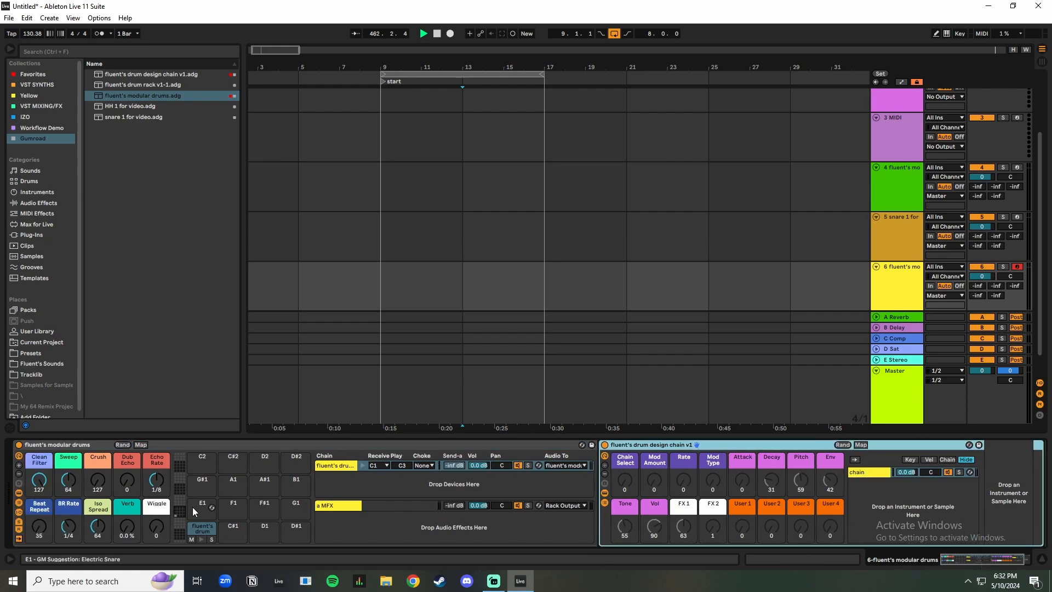
Step: Step through the C1, C#1, D1 and D#1 pads to compare their contents and return to the C1 pad
click(199, 531)
click(228, 530)
click(260, 529)
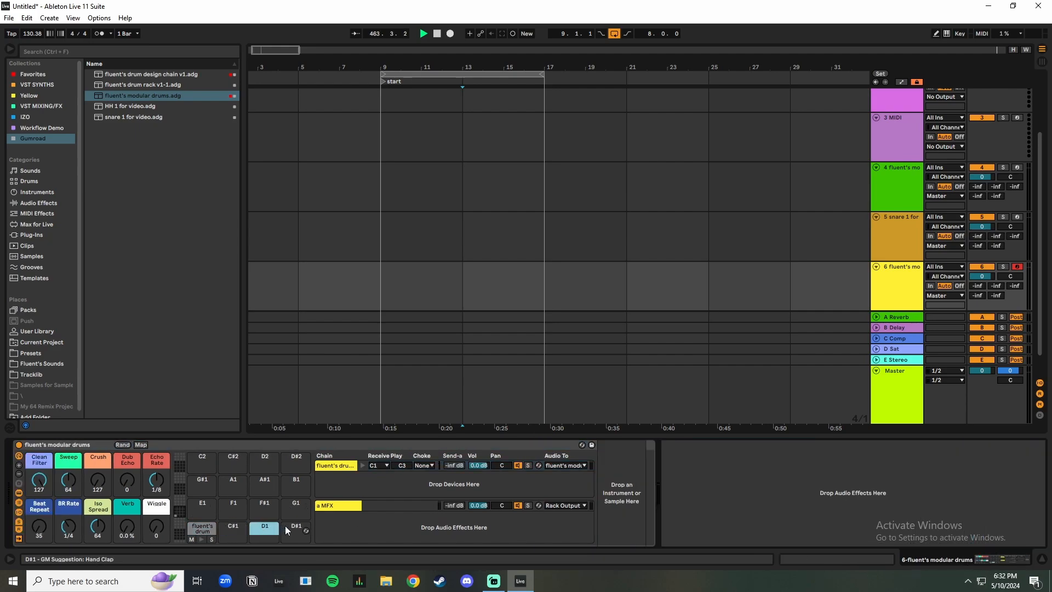
click(292, 530)
click(201, 528)
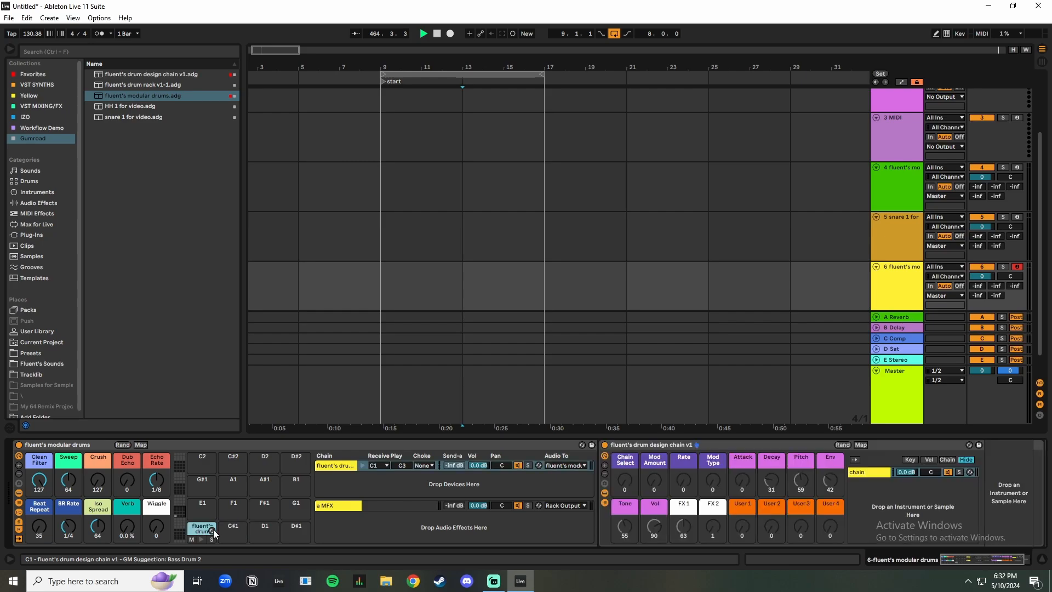
click(238, 527)
click(262, 528)
click(287, 525)
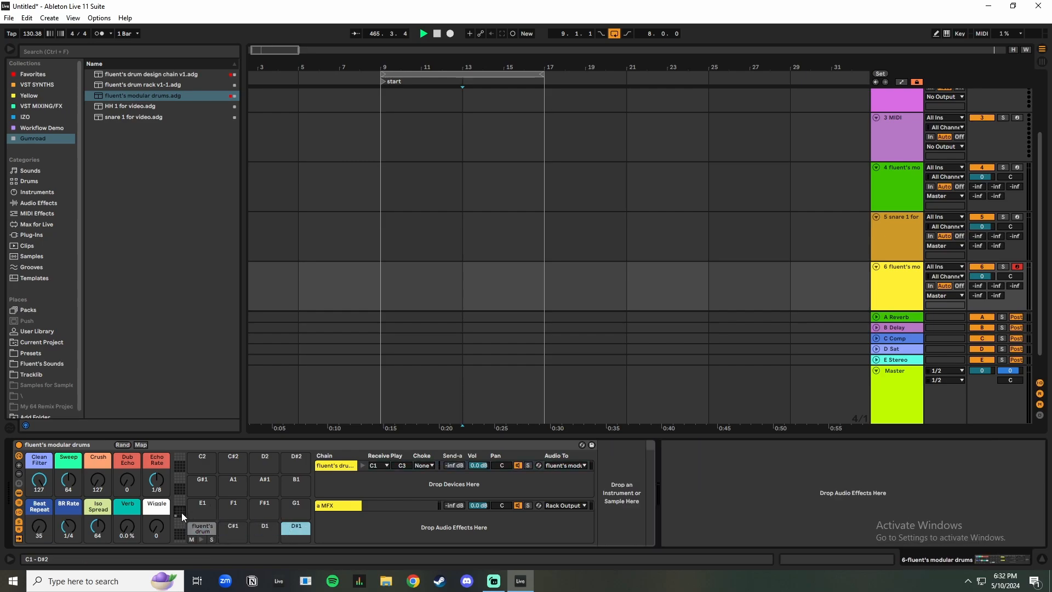
mouse_move(179, 511)
mouse_down()
mouse_move(179, 465)
mouse_move(180, 511)
mouse_up()
click(198, 530)
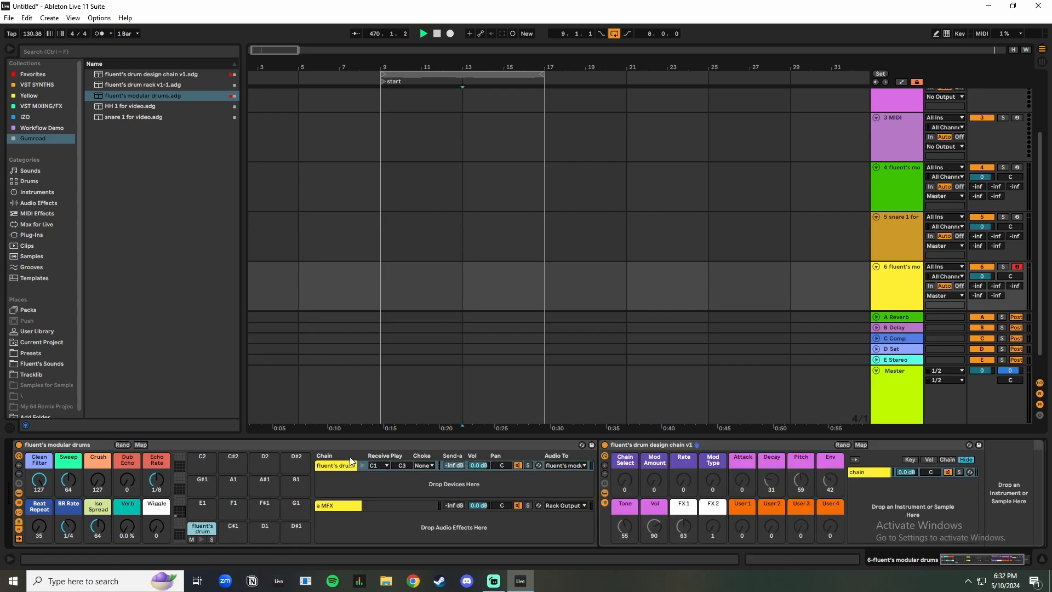
Step: Examine the drum chain entry for the C1 pad and the single chain inside its nested drum design rack
click(358, 468)
click(200, 528)
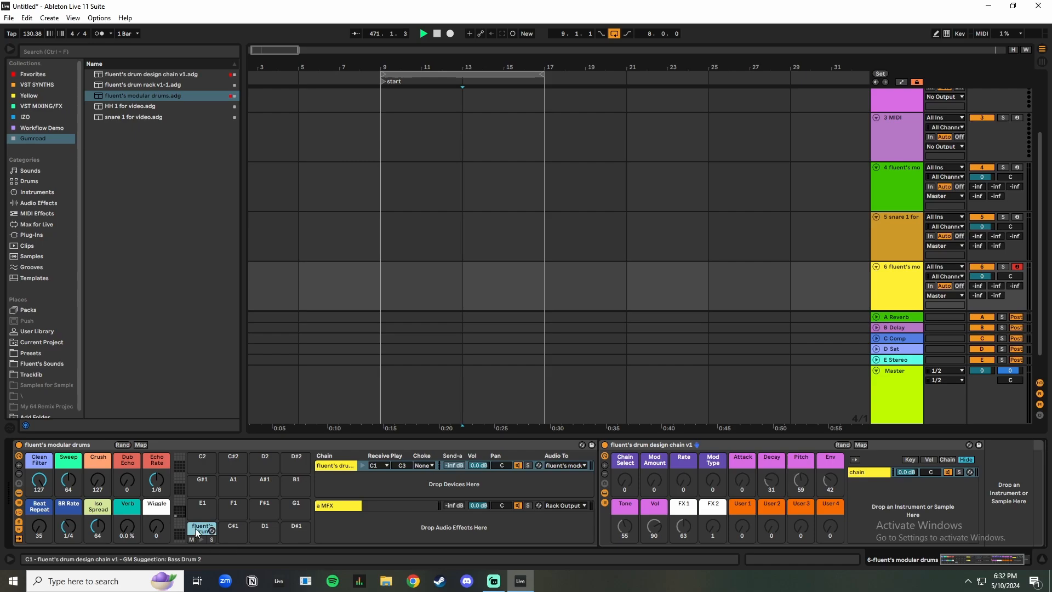
click(332, 466)
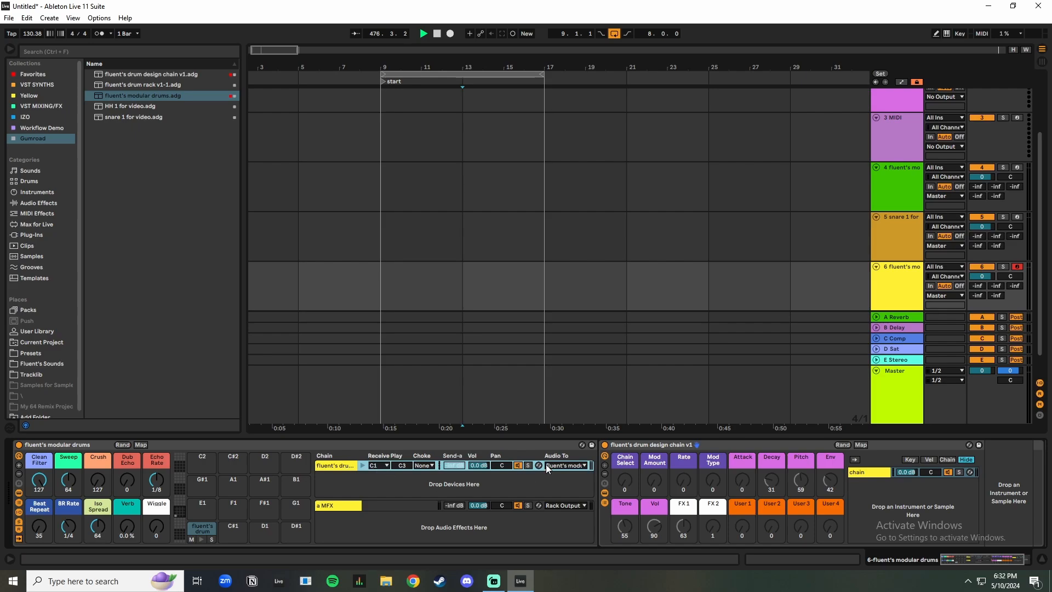
drag(967, 553, 978, 555)
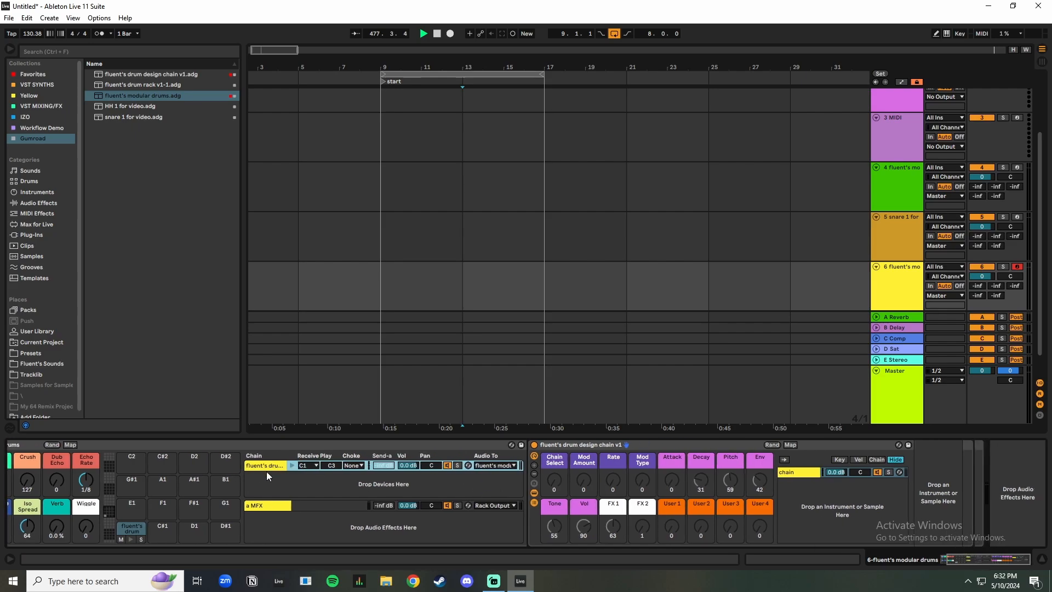
click(613, 446)
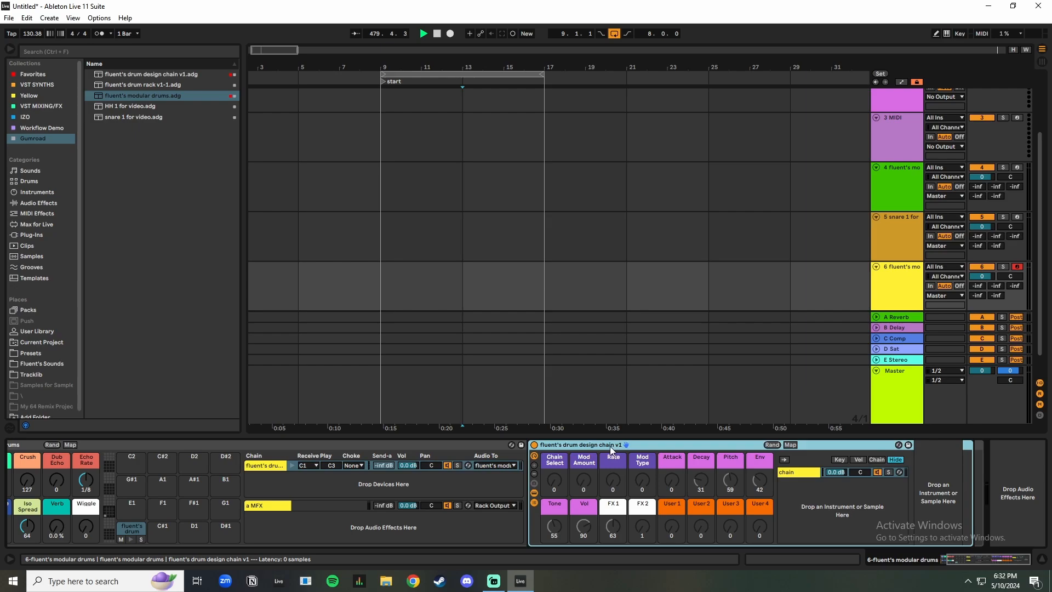
click(810, 475)
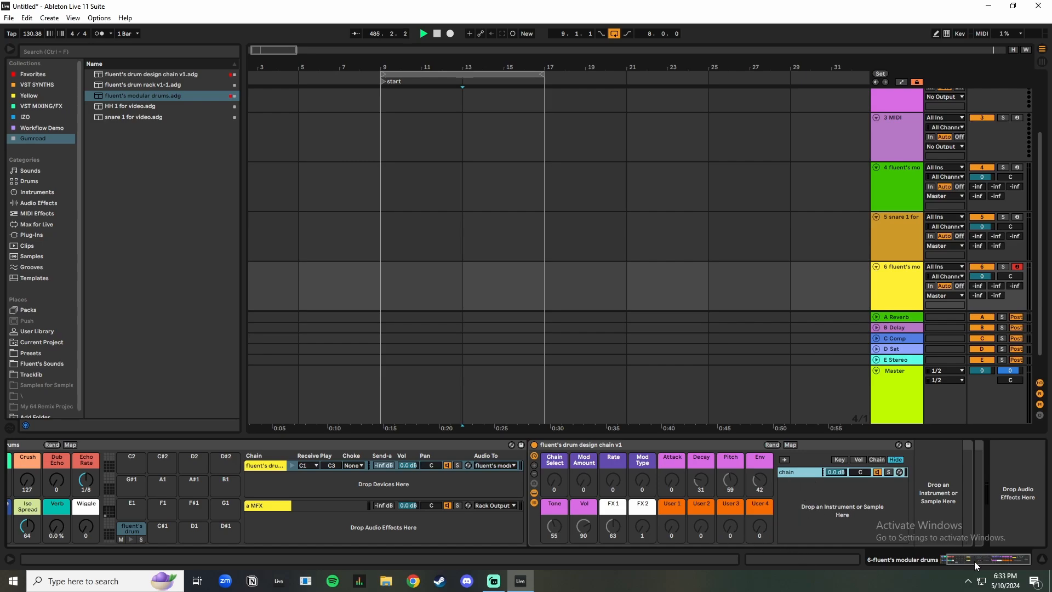
drag(967, 560, 958, 560)
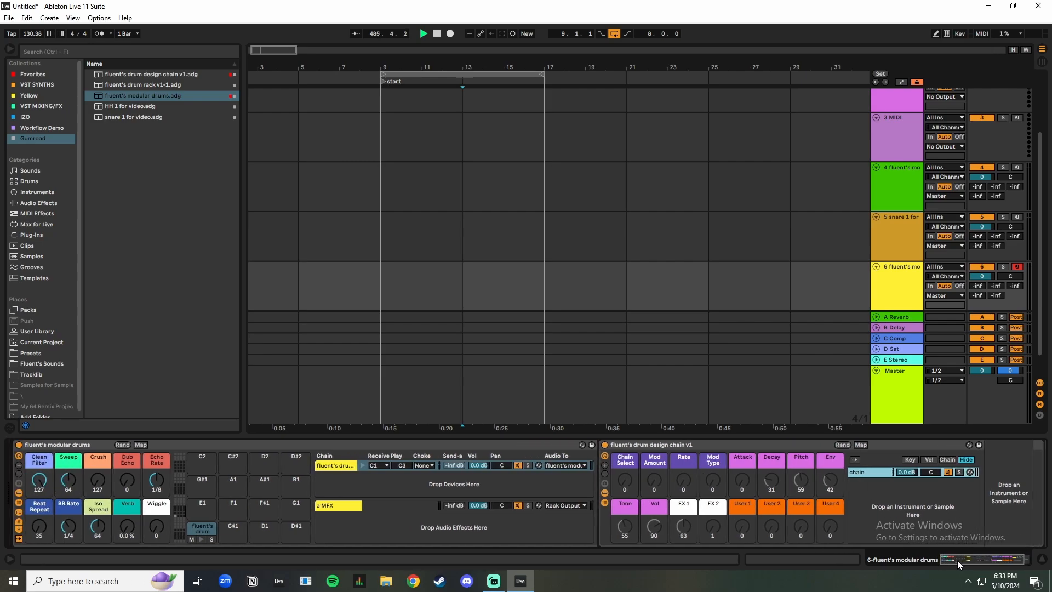
Step: Compare the empty neighbouring pads with the C1 pad and review its nested rack's chain
click(231, 528)
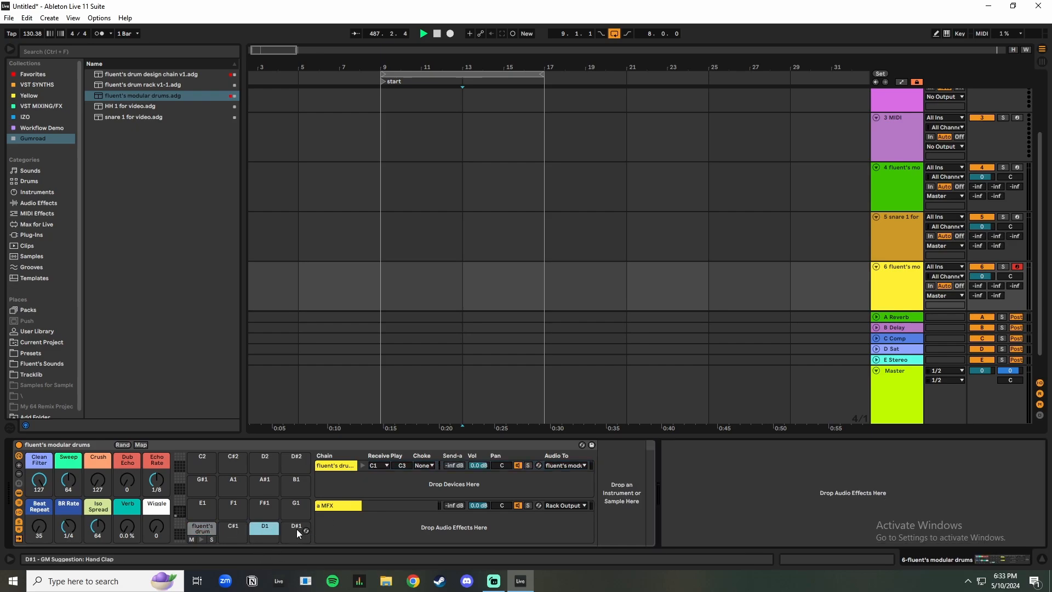
click(259, 505)
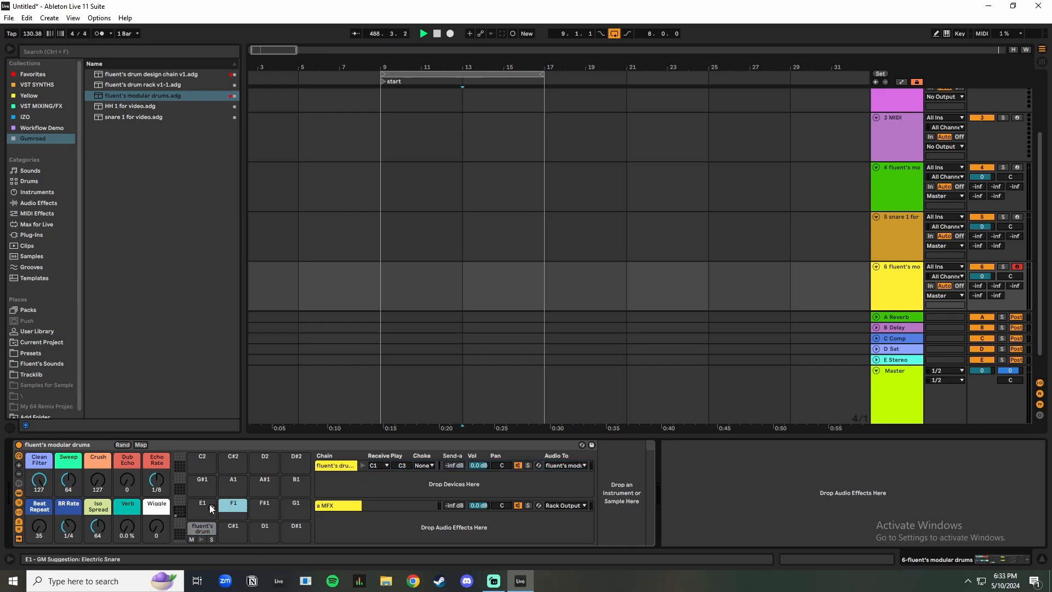
click(202, 528)
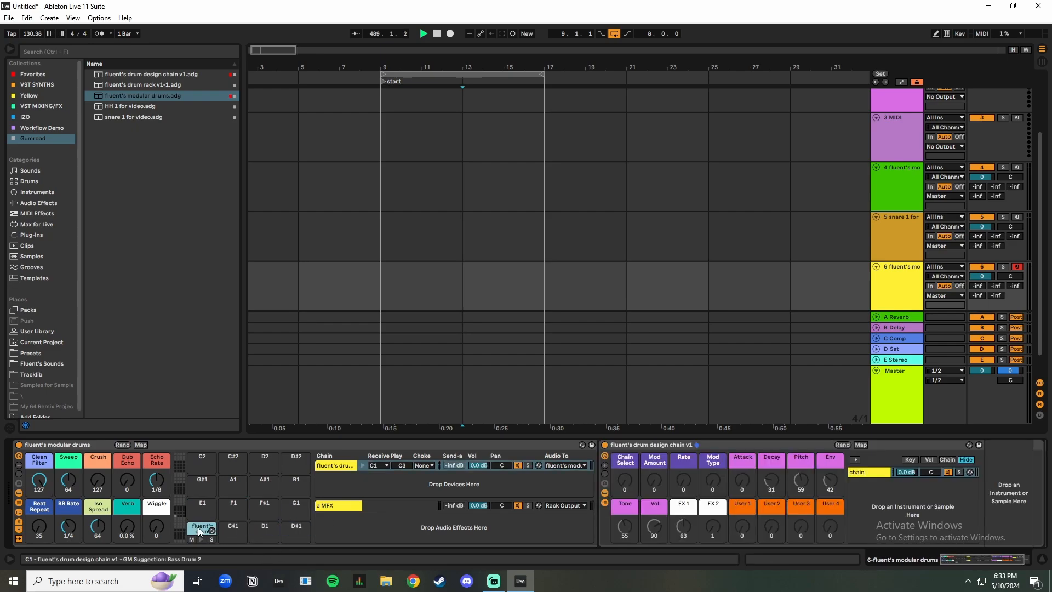
click(651, 446)
click(861, 475)
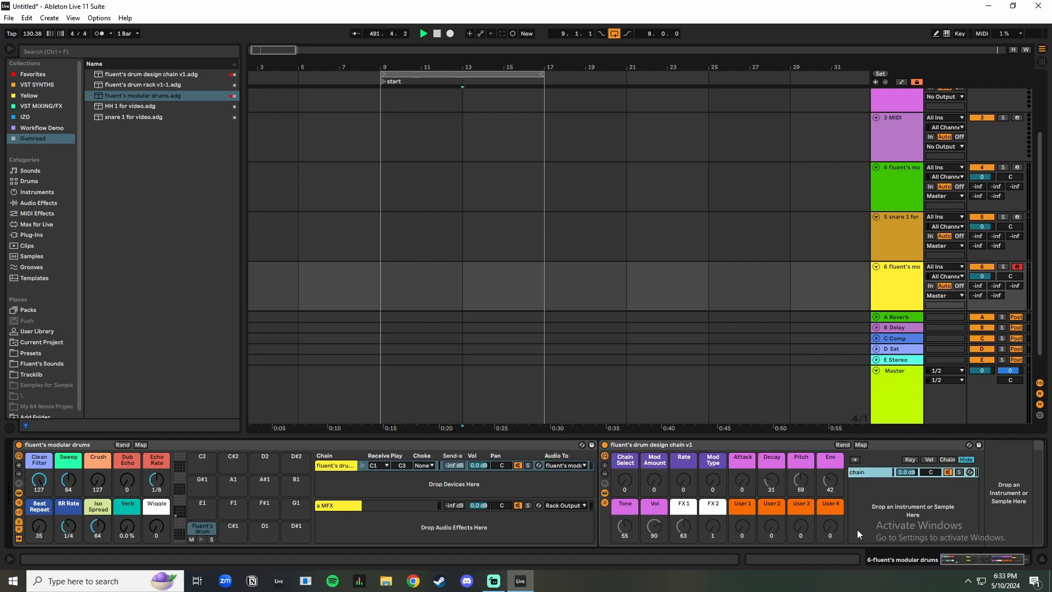
click(200, 529)
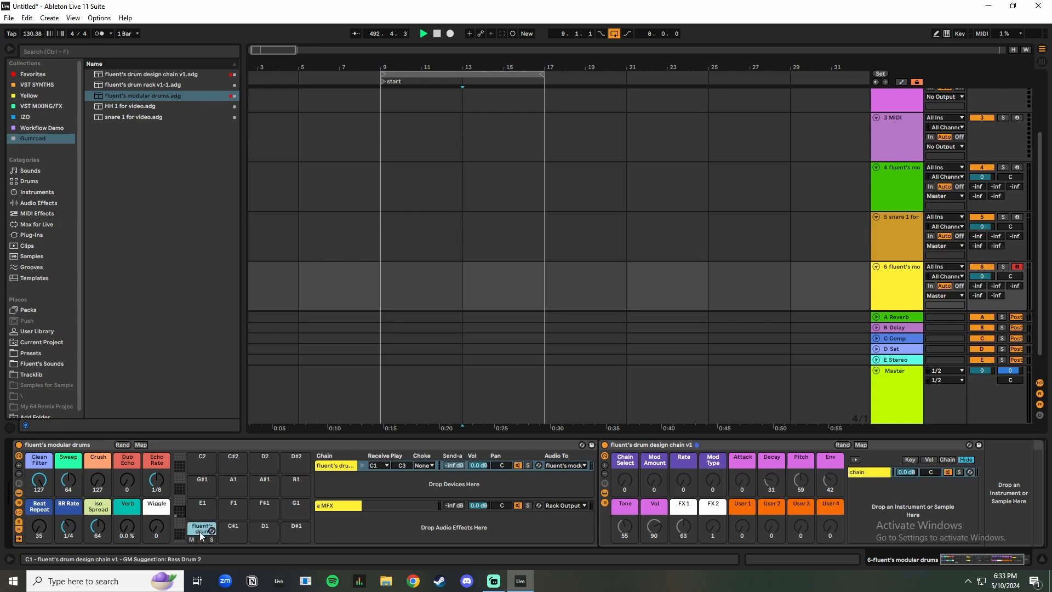
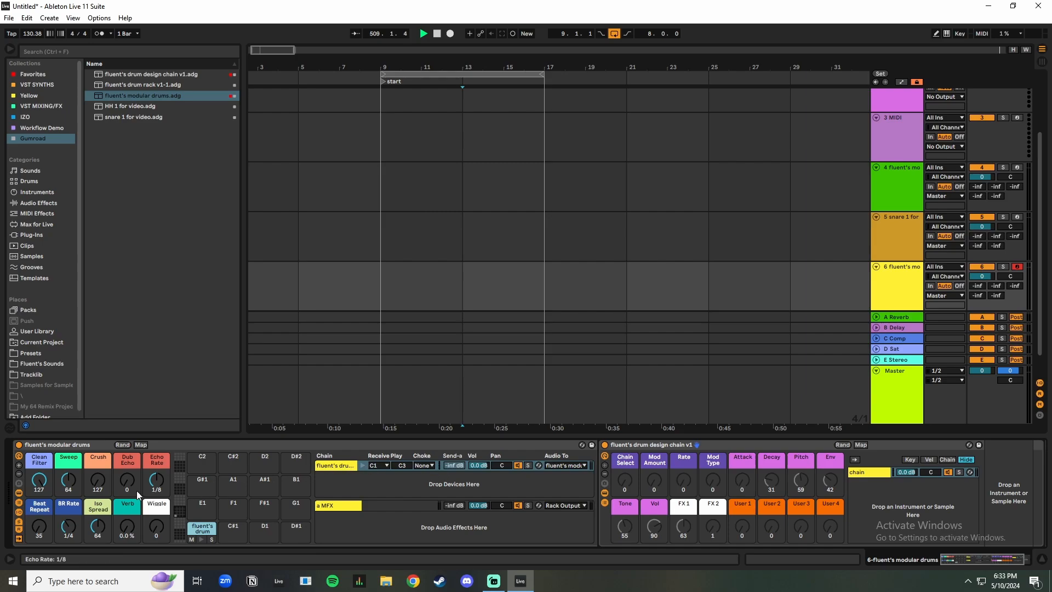
Step: Collapse the nested drum design rack and examine the modular drums rack's macro controls
double_click(637, 444)
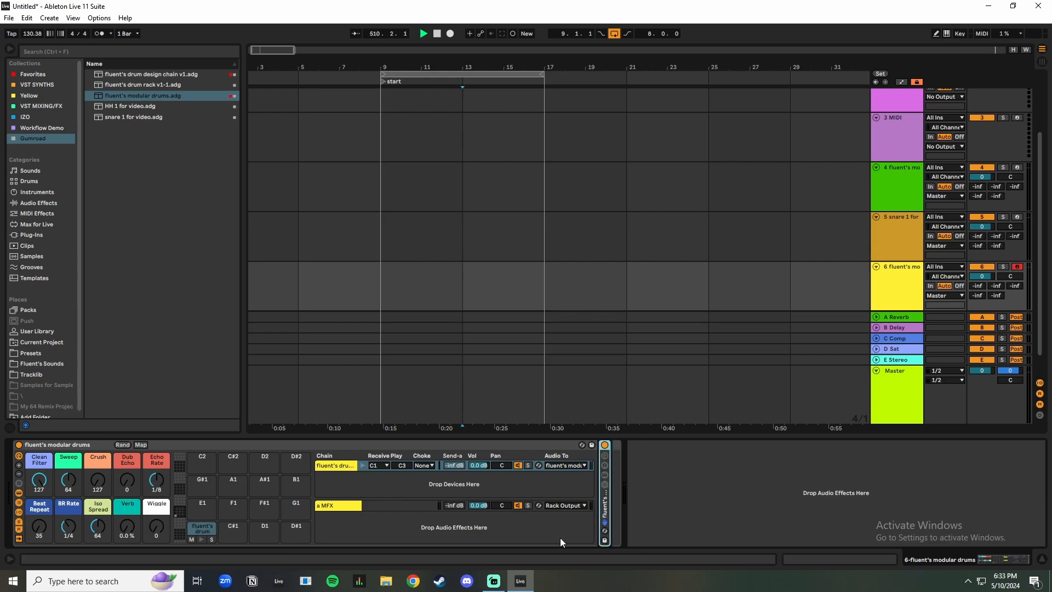
click(91, 445)
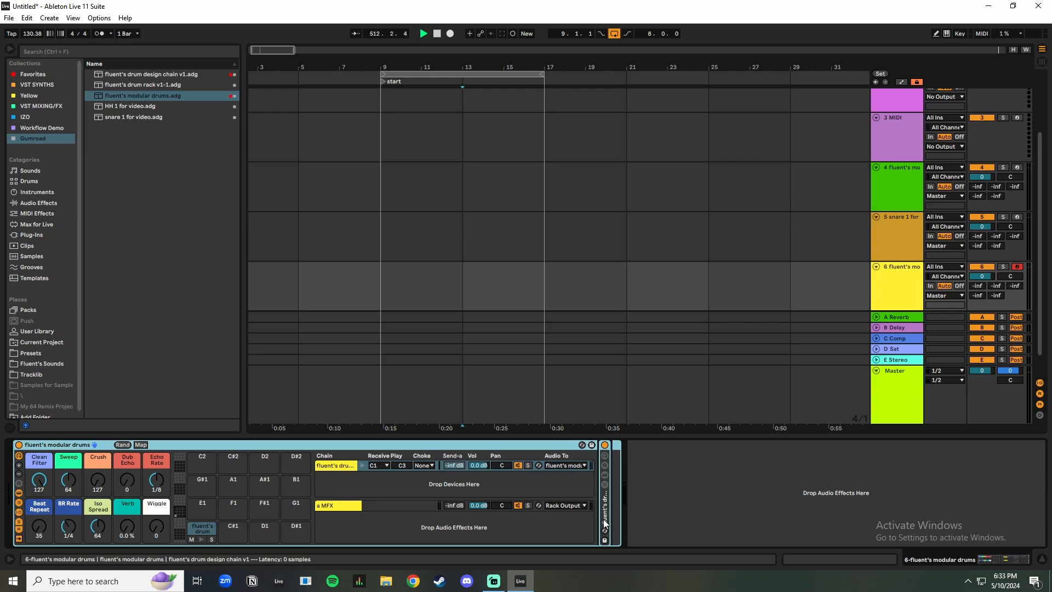
click(334, 465)
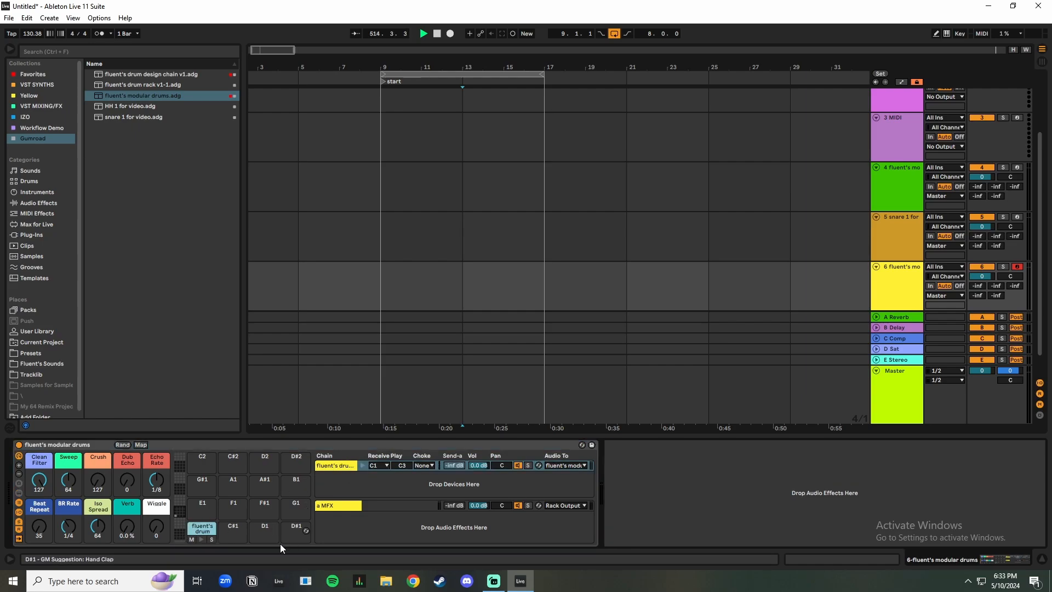
mouse_move(43, 469)
mouse_down()
mouse_move(43, 485)
mouse_move(43, 469)
mouse_up()
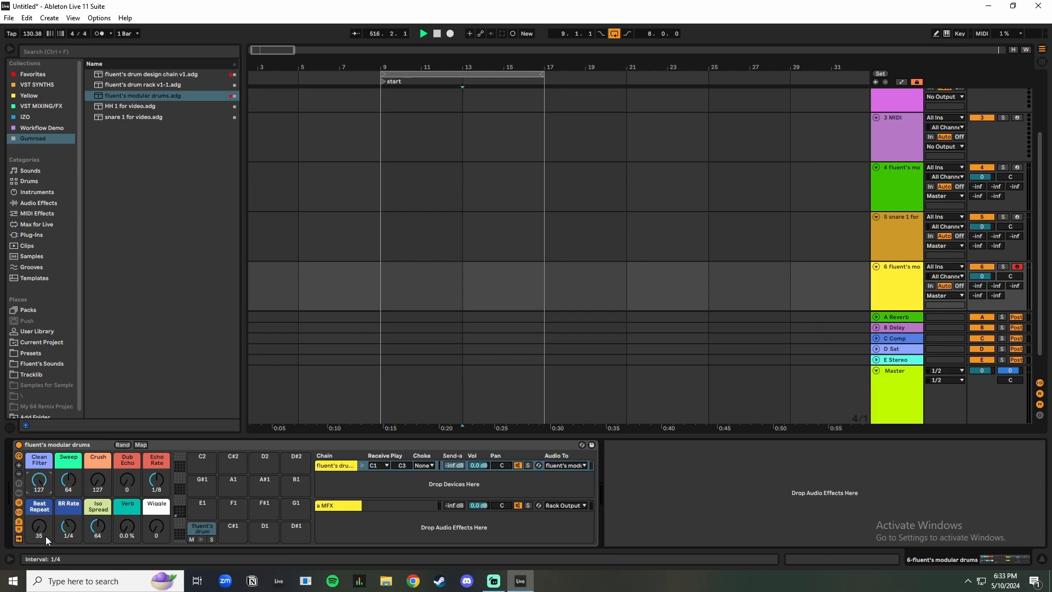
Step: Examine the a MFX return chain and the output routing of the C1 pad's chain
click(327, 507)
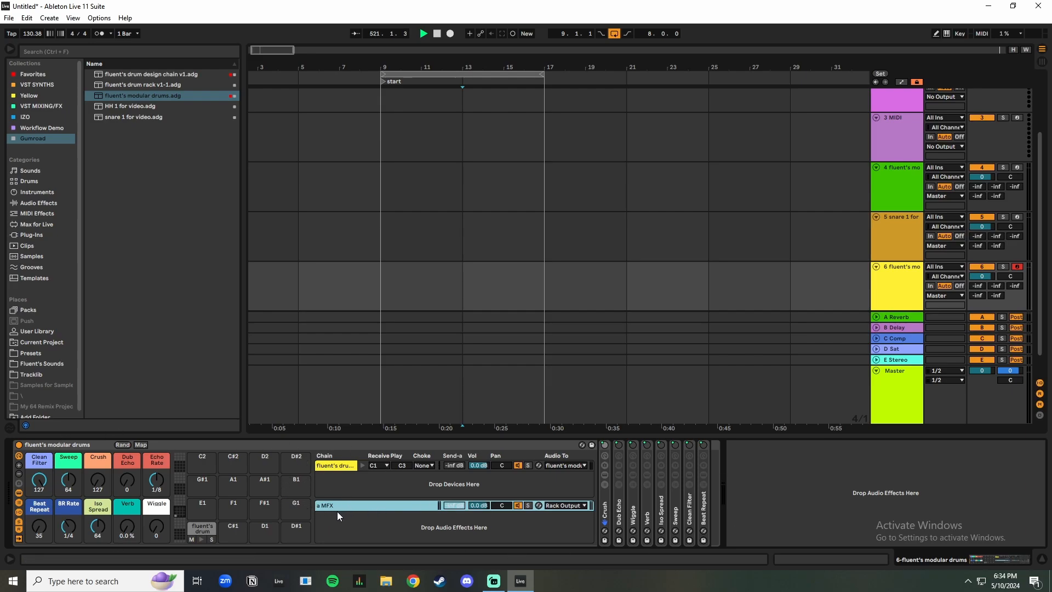
click(564, 467)
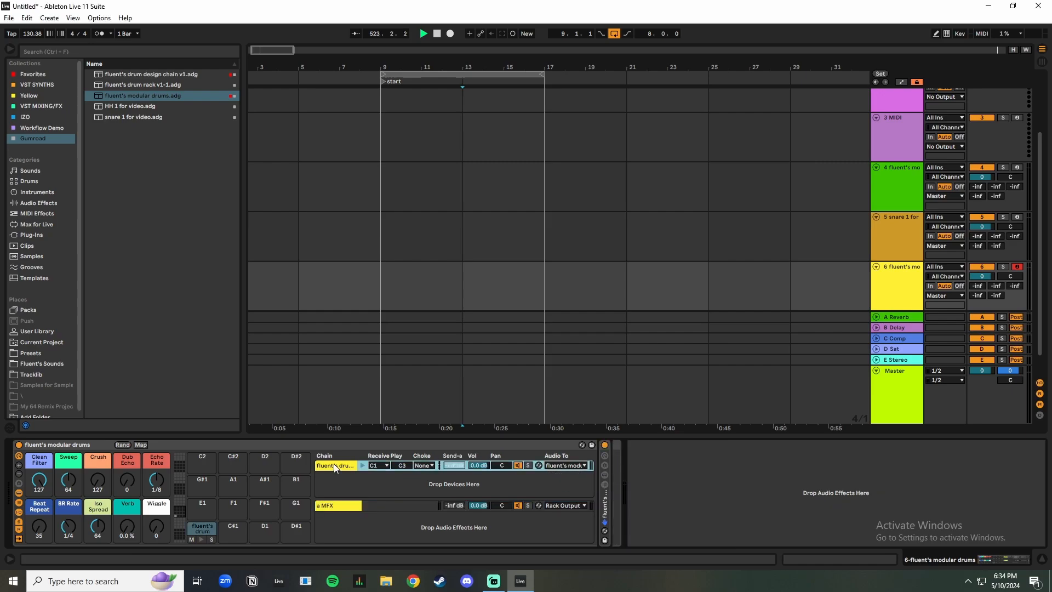
click(562, 465)
click(563, 486)
Step: Show the a MFX return chain's effects, inspect Crush, and expand the Dub Echo rack
click(340, 505)
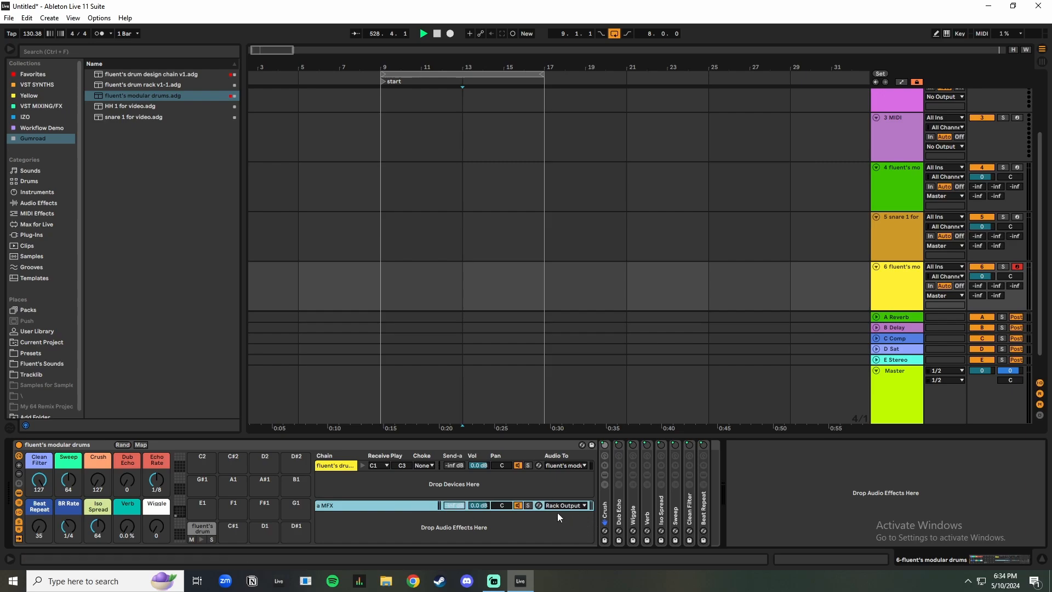
double_click(605, 512)
double_click(625, 444)
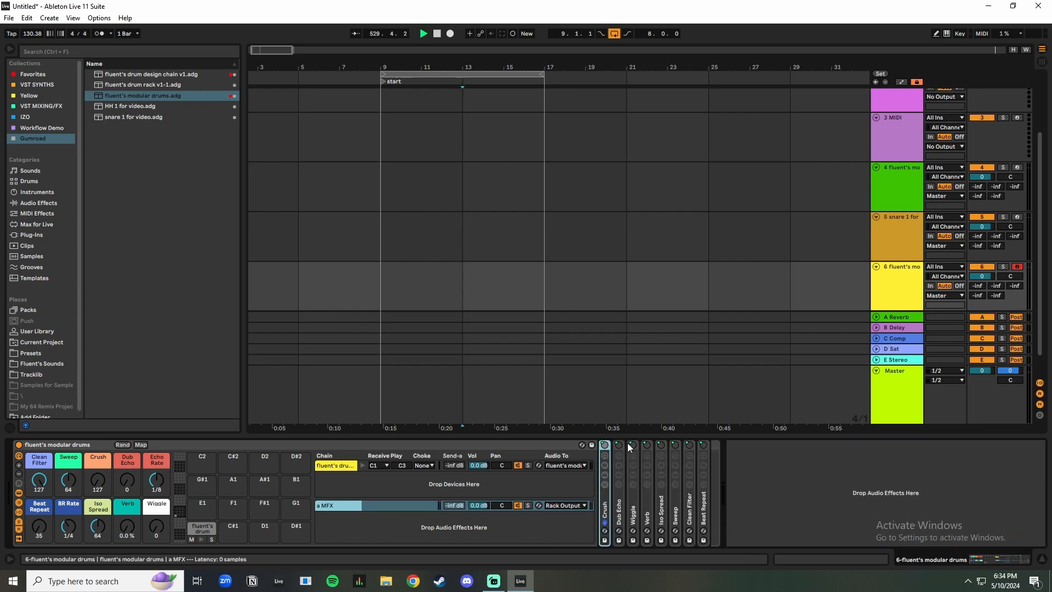
double_click(618, 499)
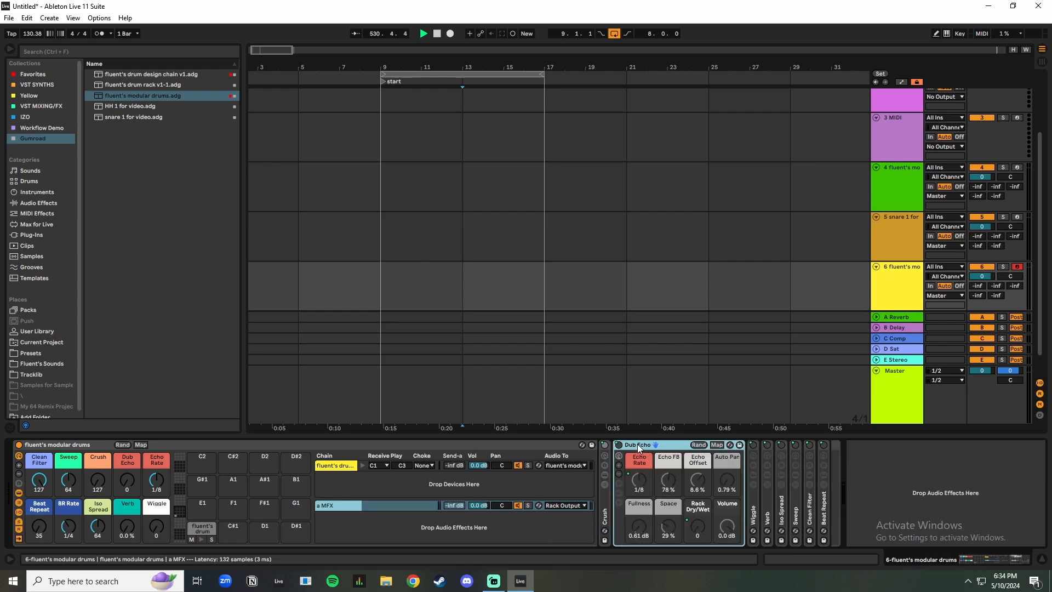
Step: Point out the Dub Echo macro controls, collapse the Dub Echo rack, and examine the Wiggle rack's Chorus-Ensemble
drag(127, 480, 160, 488)
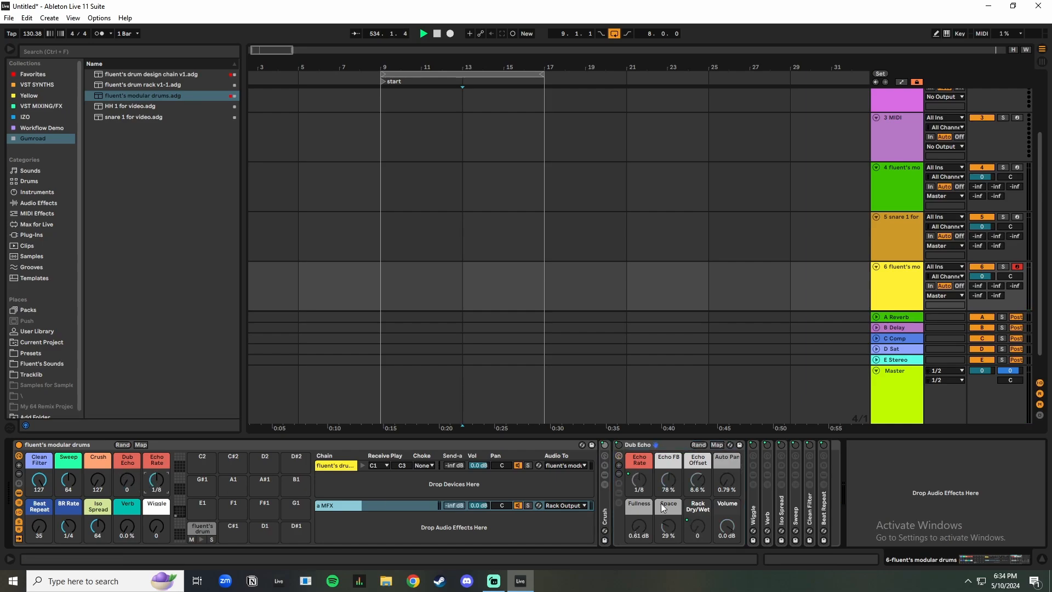
double_click(661, 446)
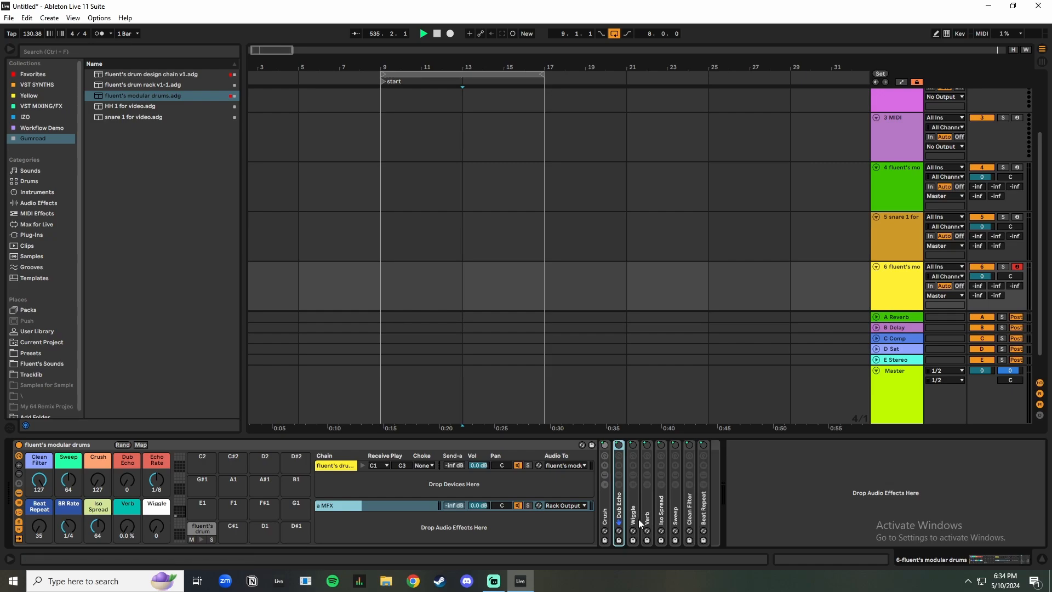
double_click(633, 446)
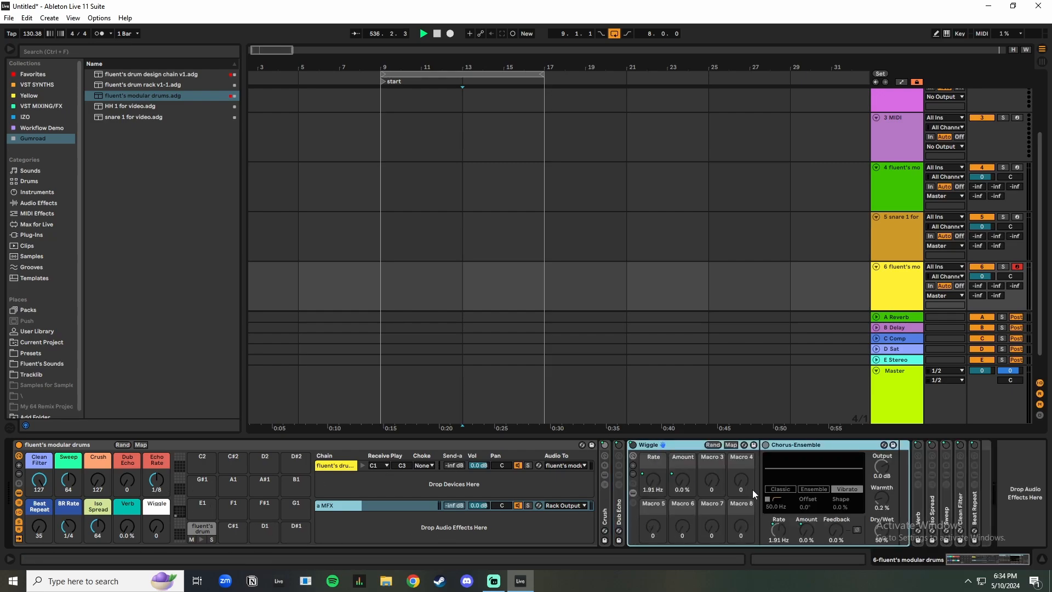
mouse_move(156, 527)
mouse_down()
mouse_move(156, 496)
mouse_move(156, 527)
mouse_up()
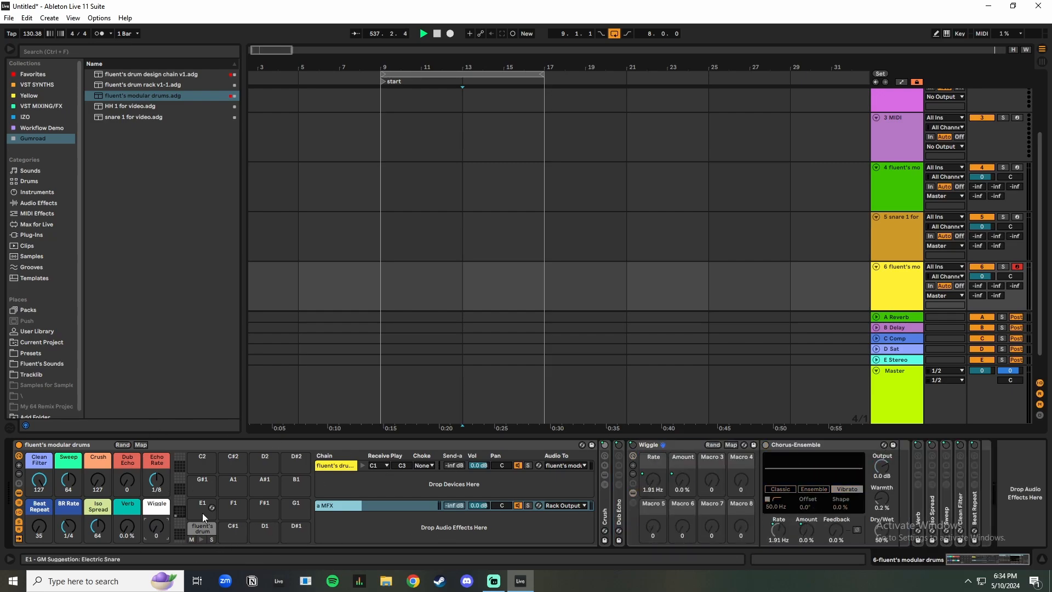
Step: Collapse the Wiggle rack and briefly inspect the Verb rack's macros and chain
double_click(661, 445)
double_click(647, 514)
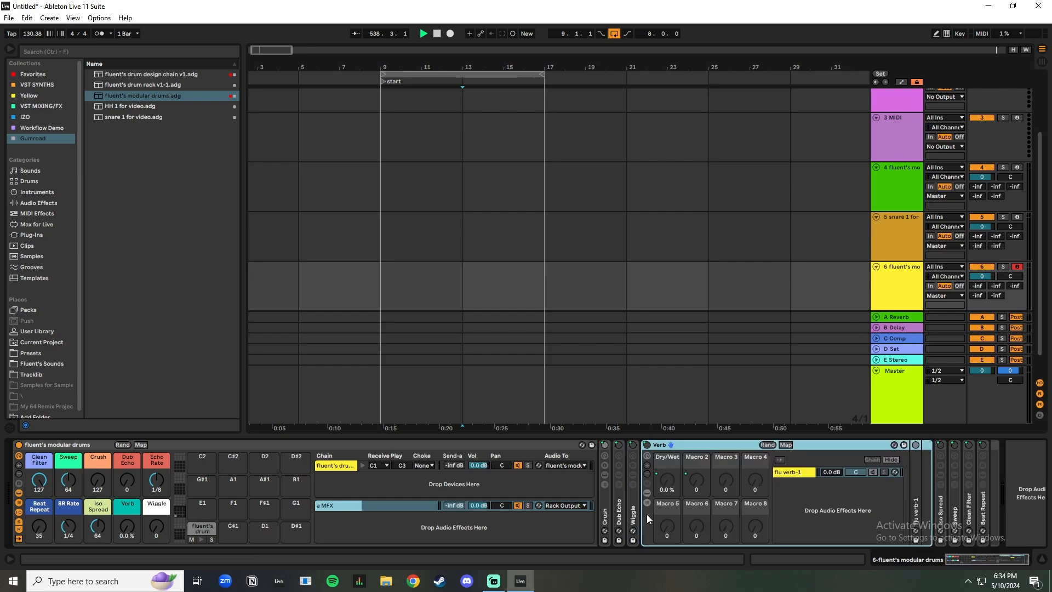
double_click(692, 442)
Step: Expand the Iso Spread rack, show its chain list, and reveal the BP Spreader in the Spread Lo chain
double_click(662, 509)
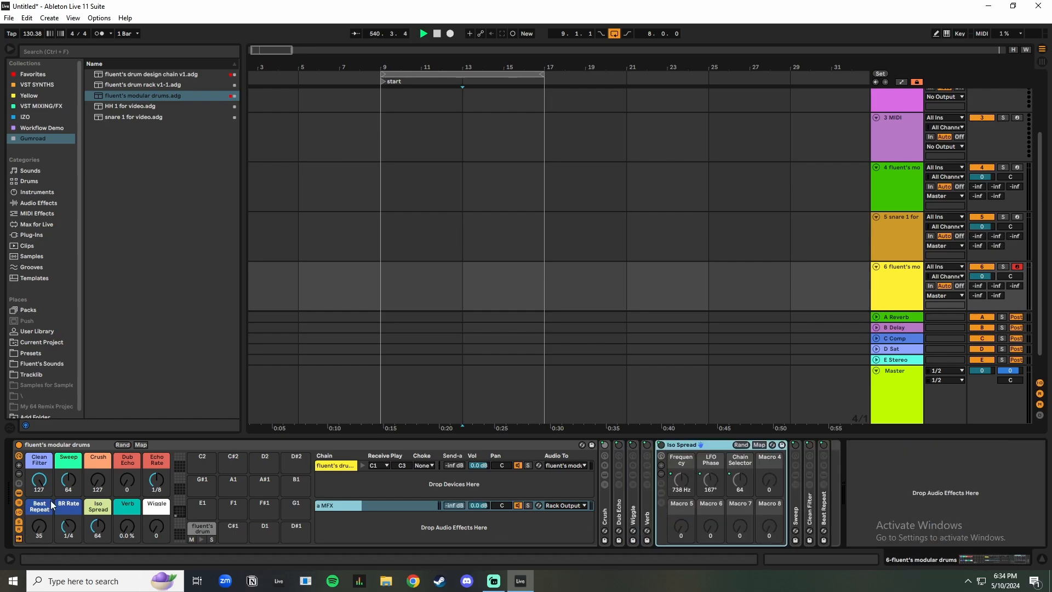
mouse_move(98, 526)
mouse_down()
mouse_move(97, 485)
mouse_move(98, 538)
mouse_move(97, 509)
mouse_up()
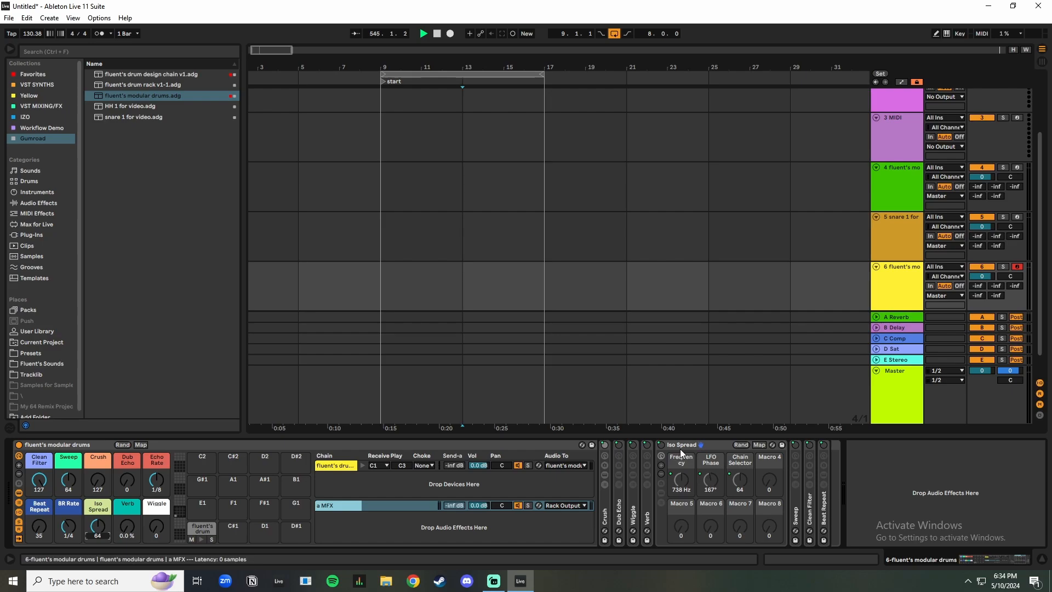
click(662, 502)
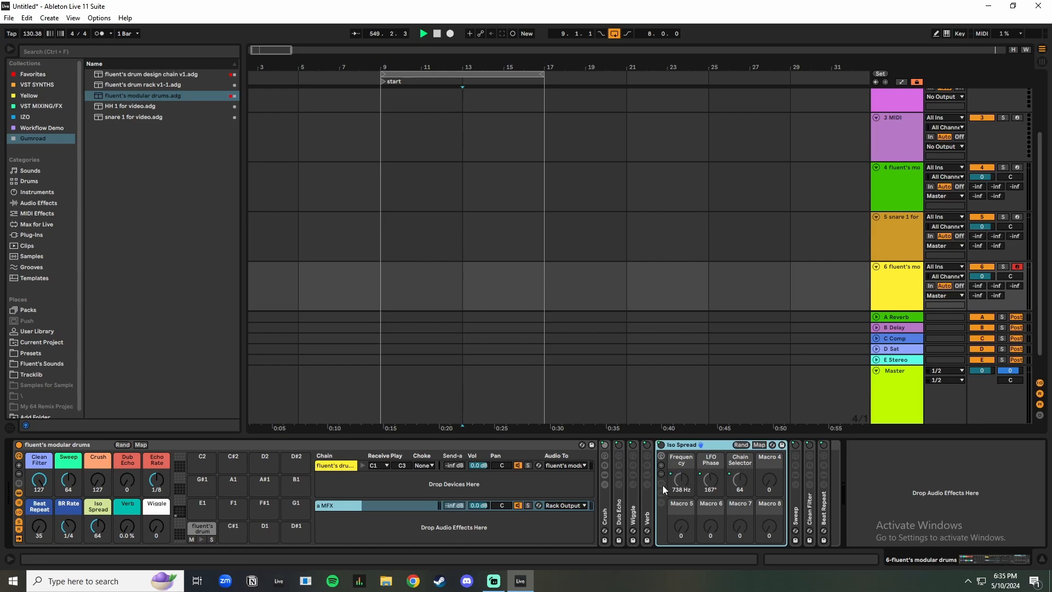
click(662, 502)
click(811, 471)
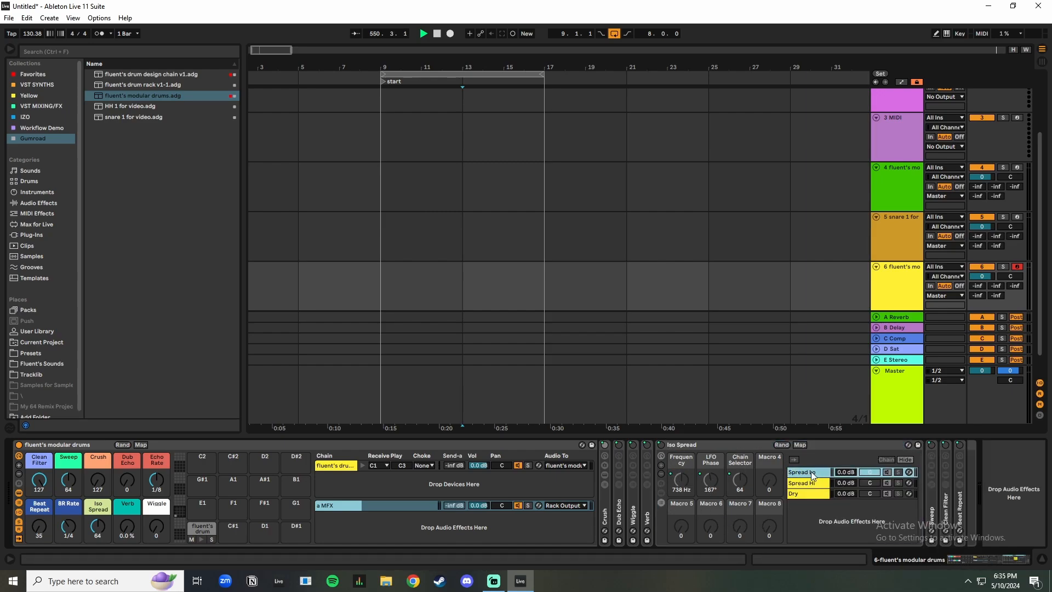
double_click(811, 472)
drag(956, 557, 976, 558)
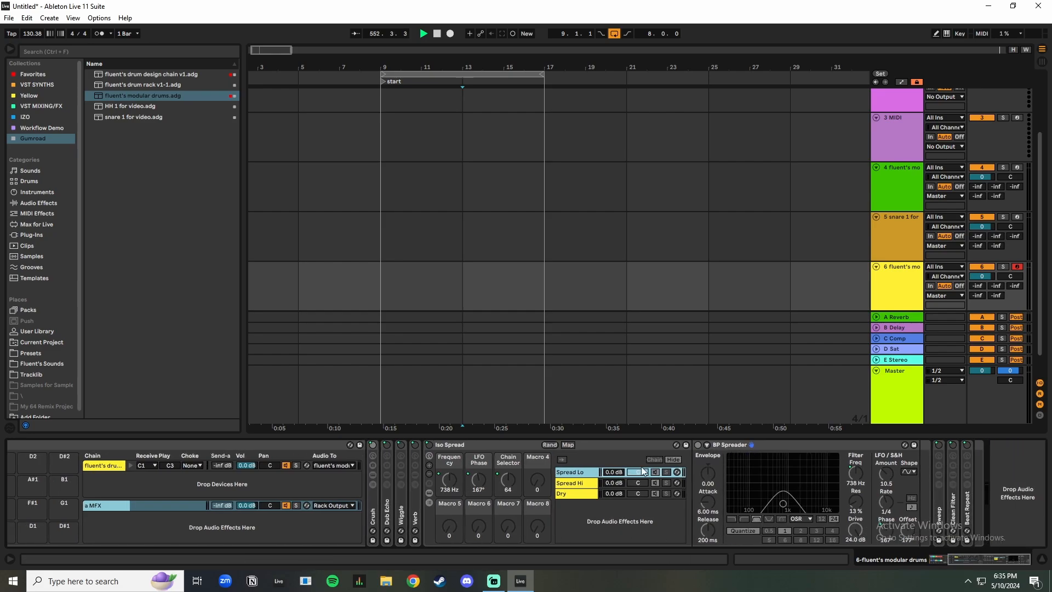
Step: Compare the devices in Iso Spread's Spread Hi, Dry and Spread Lo chains
click(590, 482)
click(580, 493)
click(582, 483)
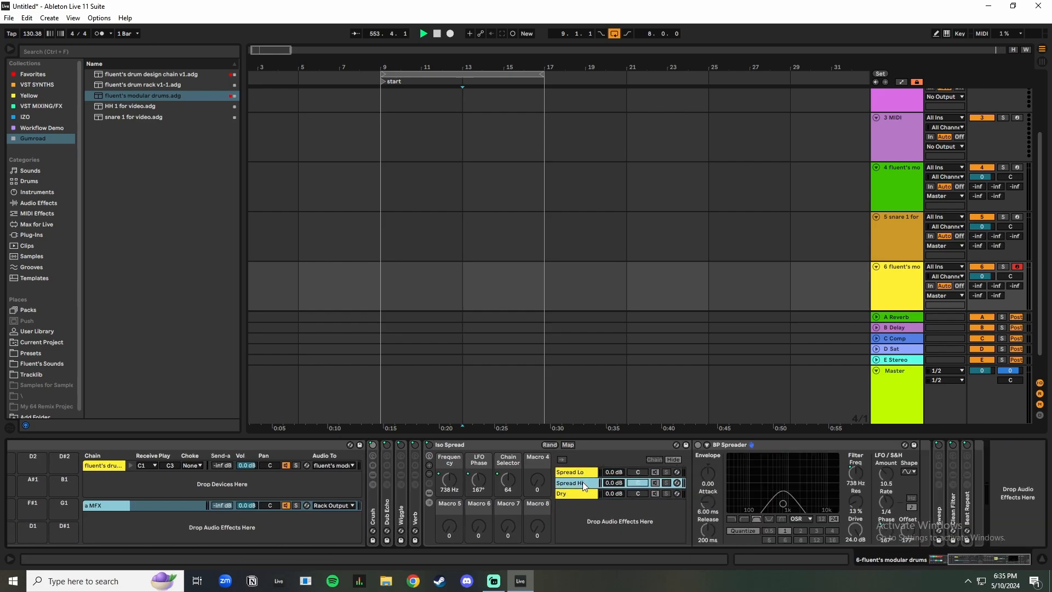
click(581, 473)
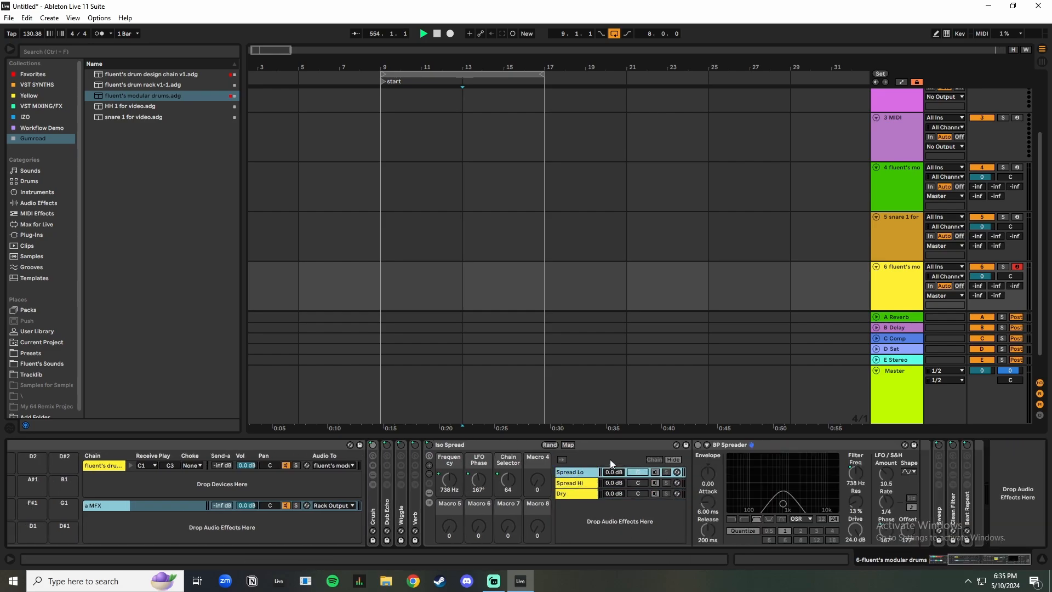
Step: Examine the chain selector zones of the three Iso Spread chains, and collapse the rack
click(655, 458)
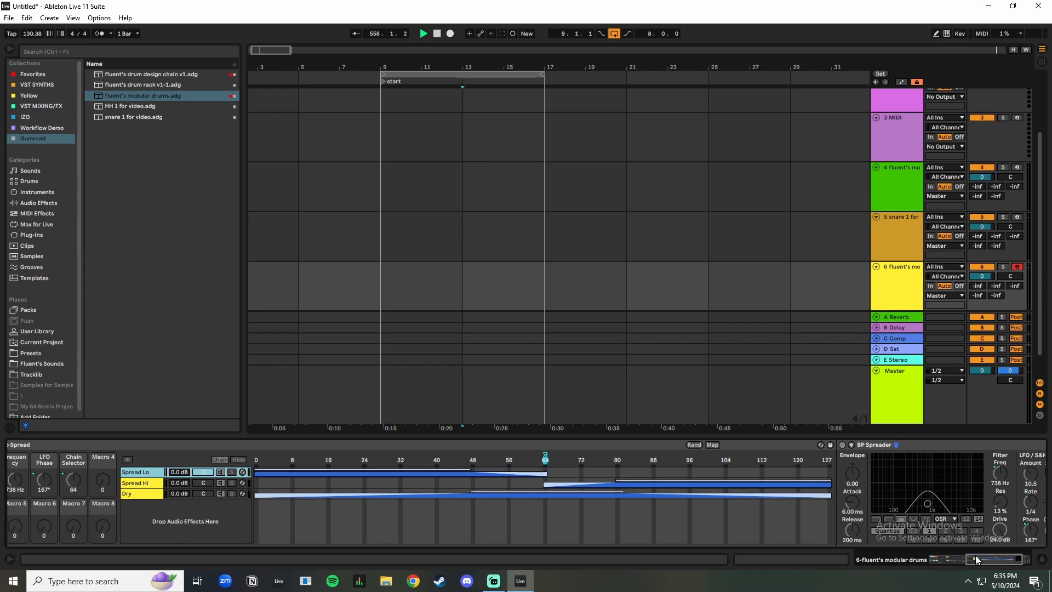
drag(978, 559, 535, 548)
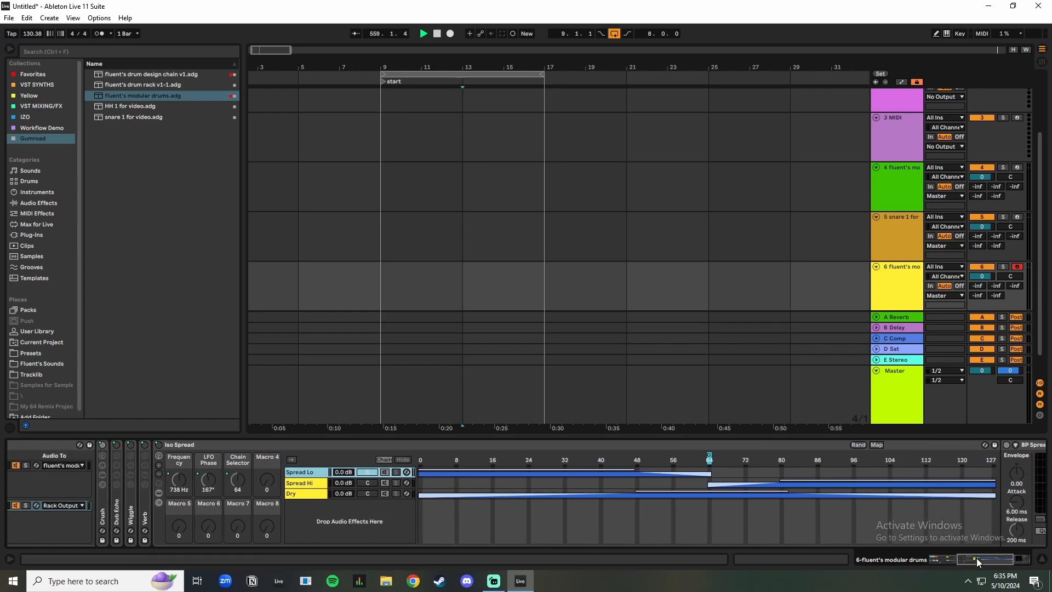
drag(977, 558, 984, 560)
double_click(111, 446)
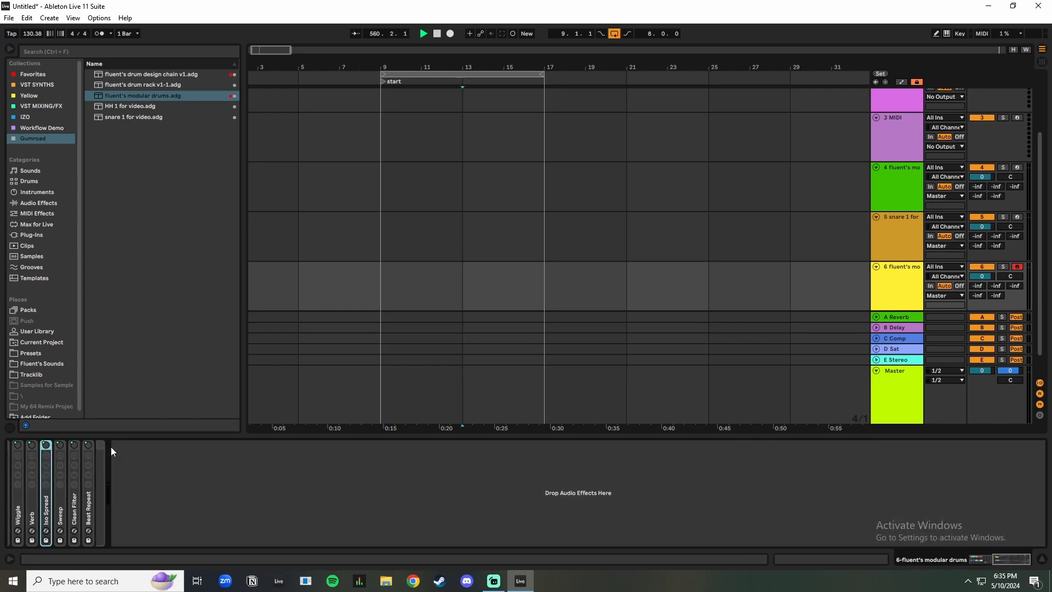
Step: Expand the Sweep rack, compare the Auto Filters in its Lo and Hi chains, and collapse it
double_click(56, 505)
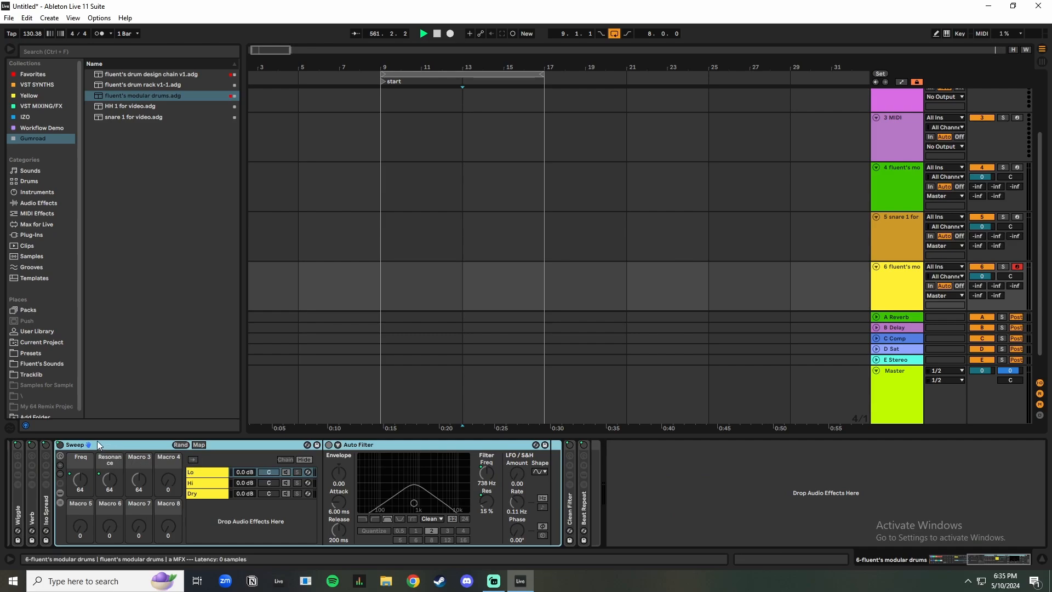
click(202, 473)
click(198, 483)
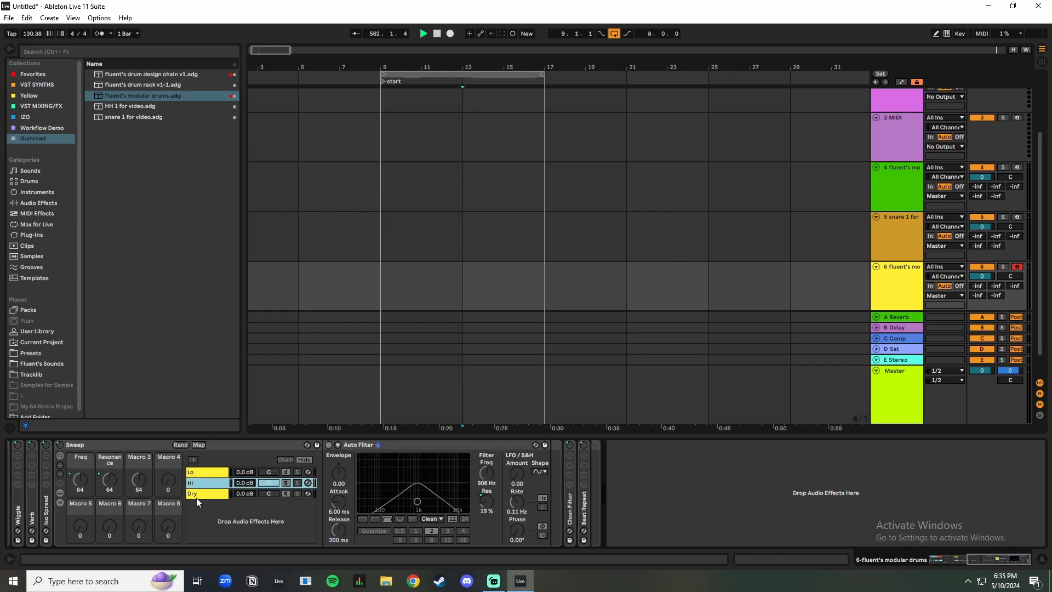
double_click(108, 446)
Step: Inspect the Clean Filter and Beat Repeat racks one after the other, collapsing each after viewing
double_click(71, 511)
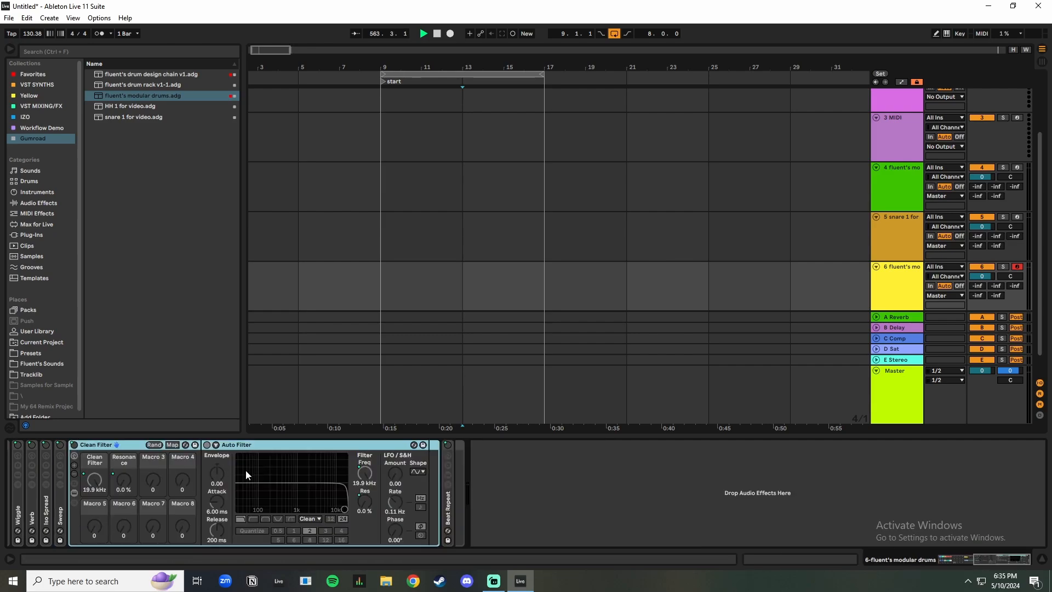
double_click(132, 446)
click(87, 514)
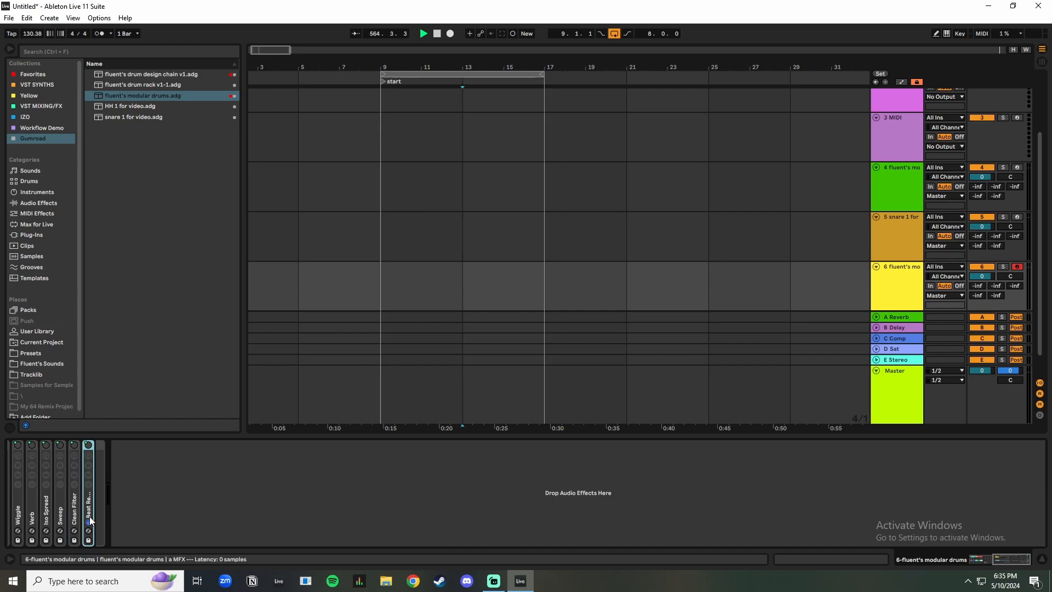
double_click(87, 514)
double_click(105, 444)
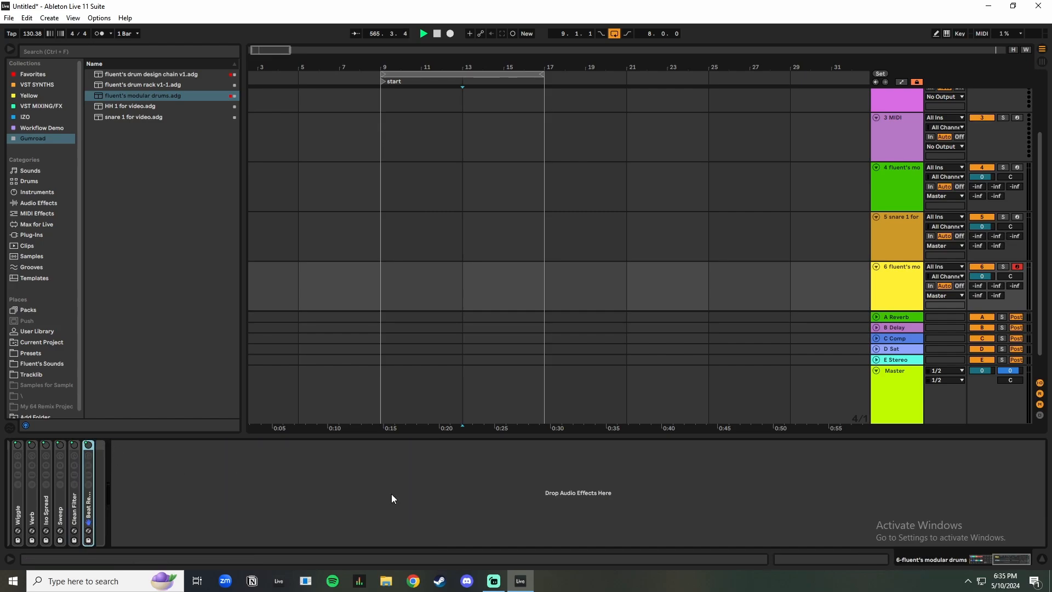
Step: Increase the number of macro controls on the modular drums rack from the current set to 16
drag(1000, 564, 969, 561)
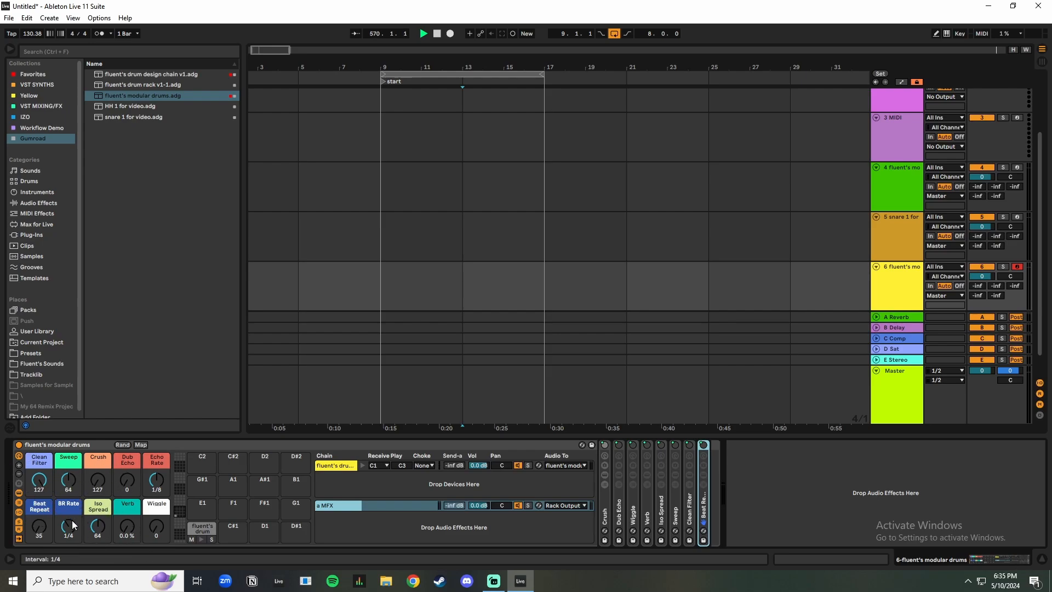
click(19, 465)
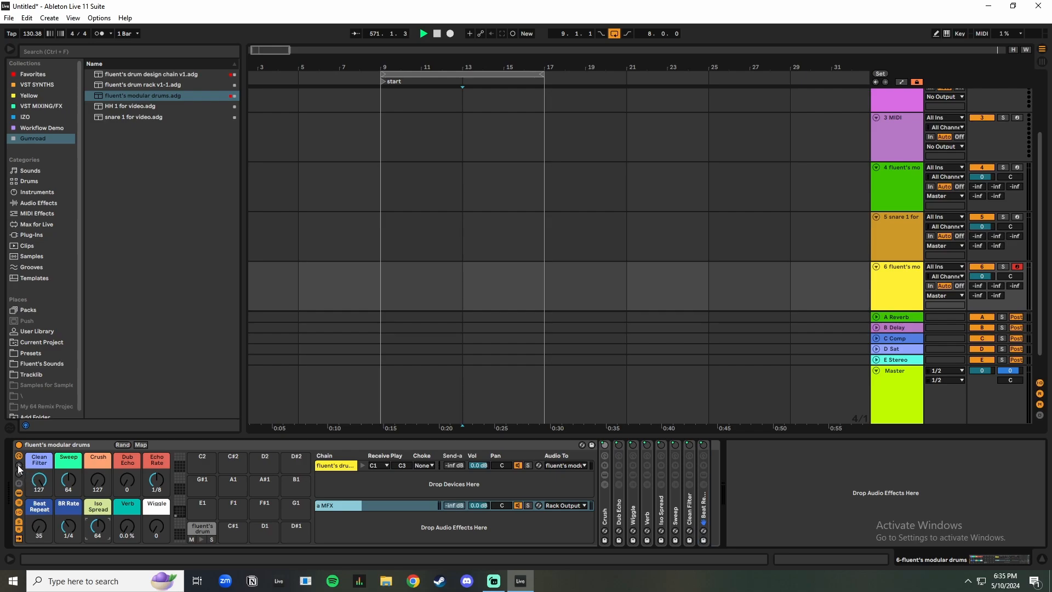
click(19, 465)
click(19, 466)
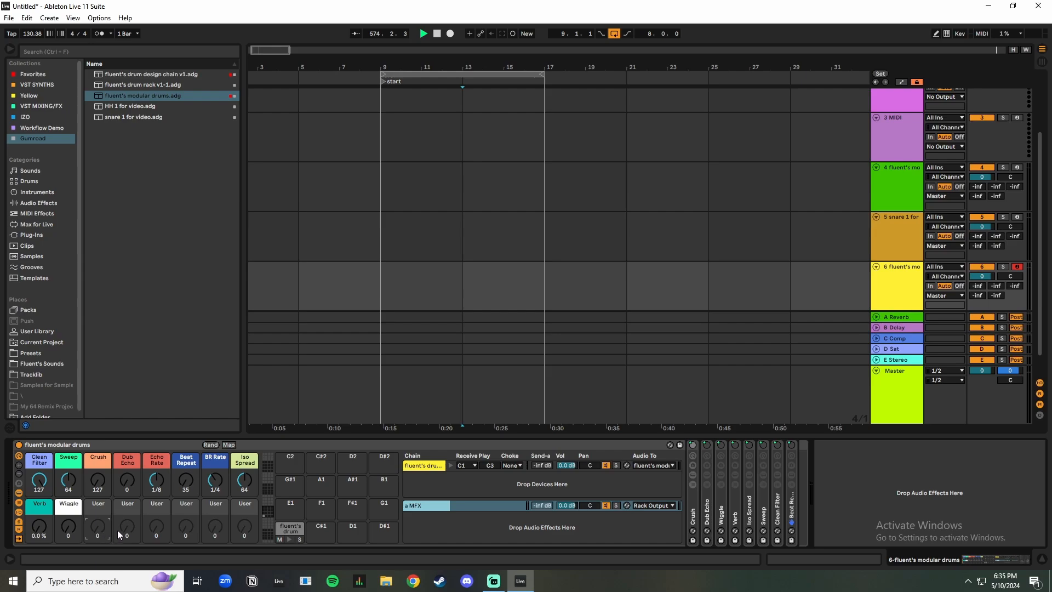
Step: Reduce the modular drums rack's macro controls back to 10
click(20, 474)
click(19, 466)
click(19, 473)
click(19, 474)
click(18, 473)
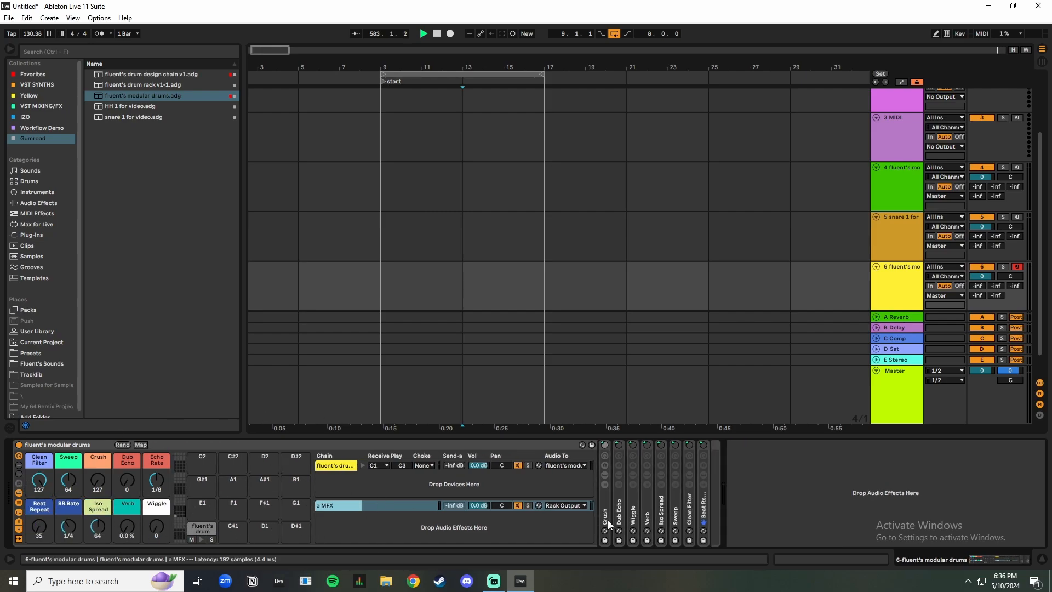
Step: Add macro controls to the modular drums rack until it shows 16, leaving unassigned ones for user mappings
click(19, 465)
click(19, 465)
click(18, 465)
click(19, 465)
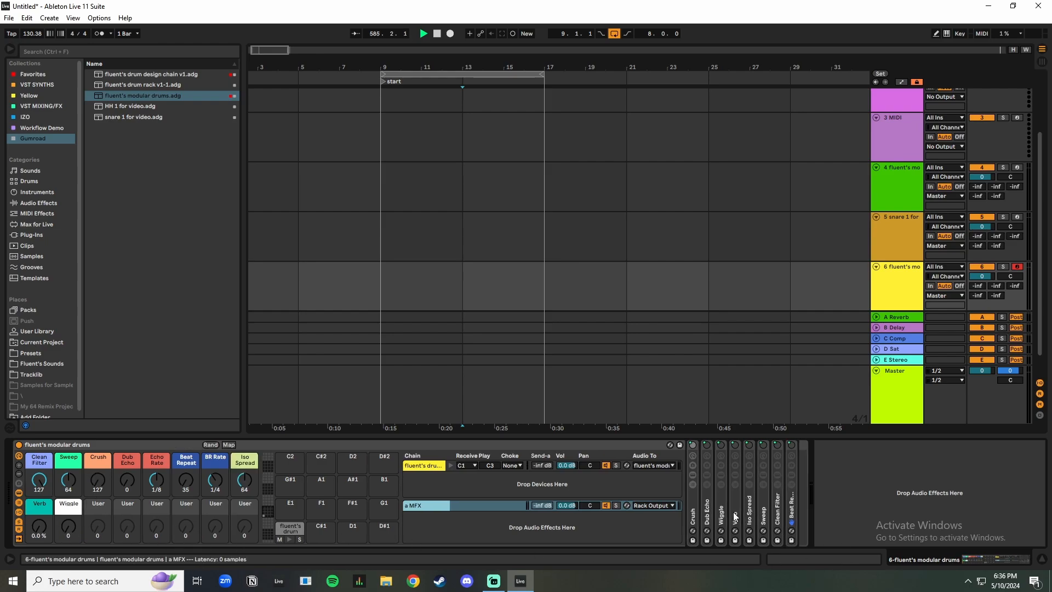
Step: Expand the Crush rack and examine its Redux and Limiter alongside the modular drums rack's unassigned user macros
double_click(697, 514)
drag(951, 555, 970, 560)
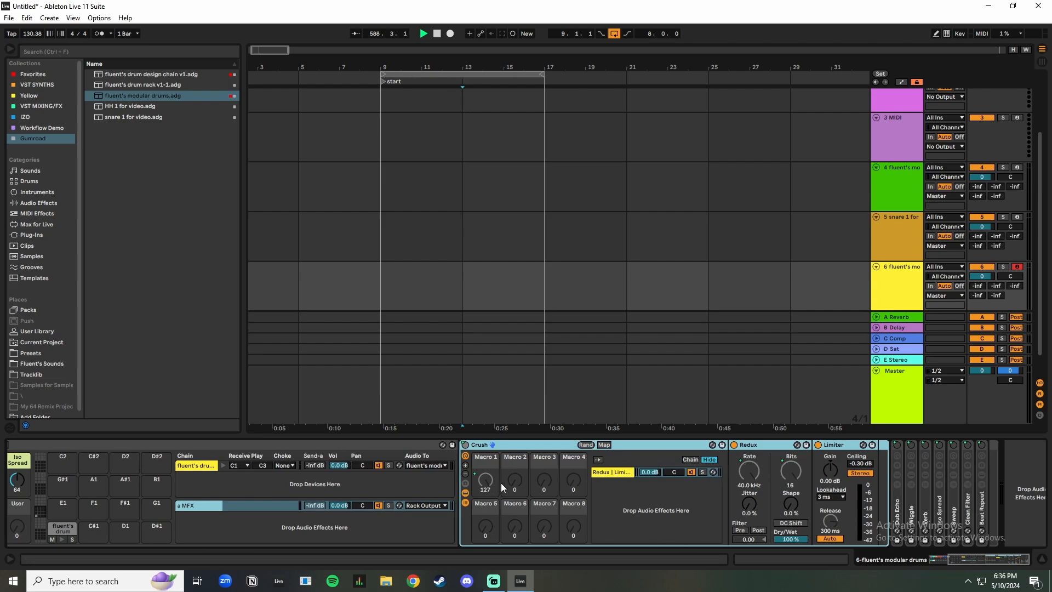
click(931, 560)
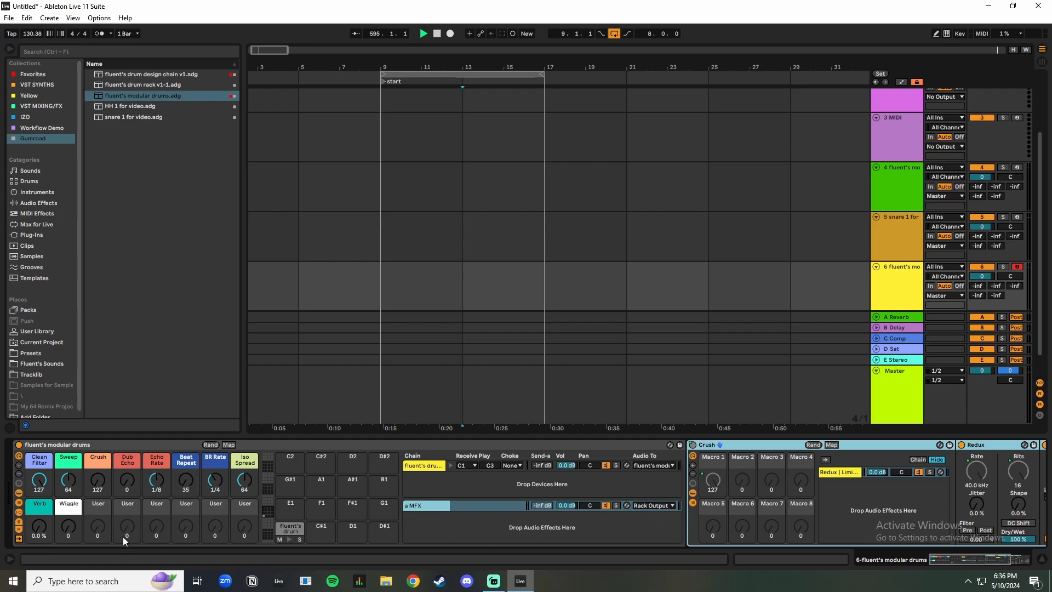
click(962, 557)
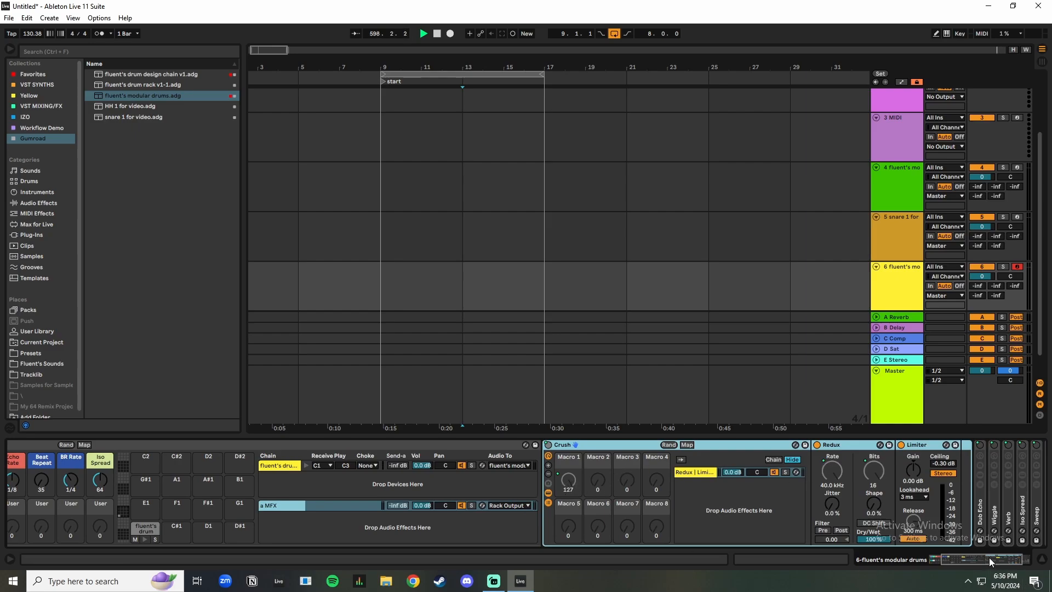
drag(982, 561, 991, 563)
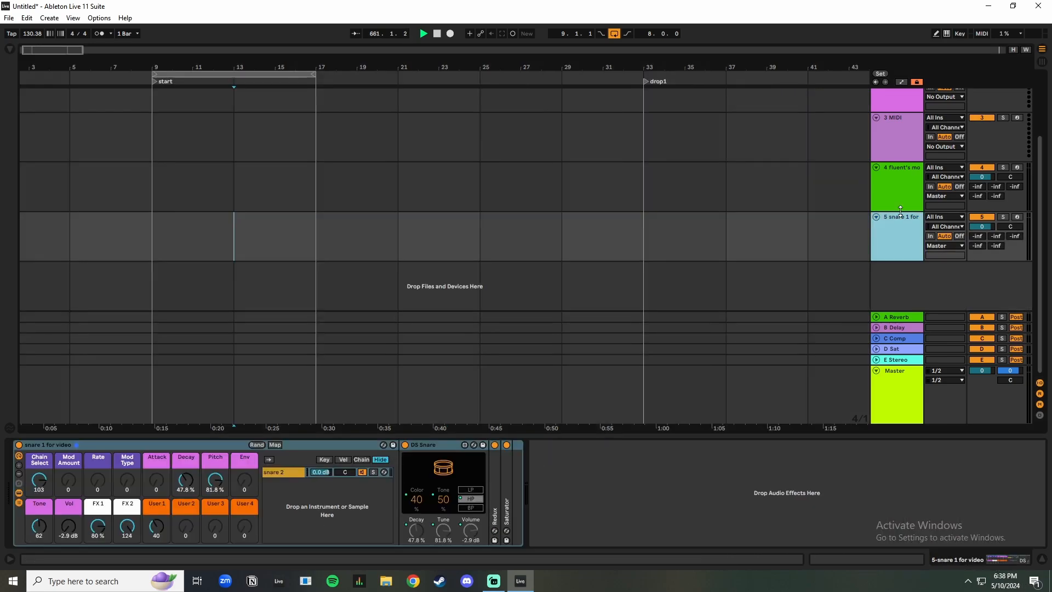
Step: Delete the separate "snare 1 for video" track below the modular drums track
click(900, 206)
click(902, 226)
key(Delete)
Step: Audition the kick, snare and hi-hat pads of the modular drum rack one after another
click(274, 480)
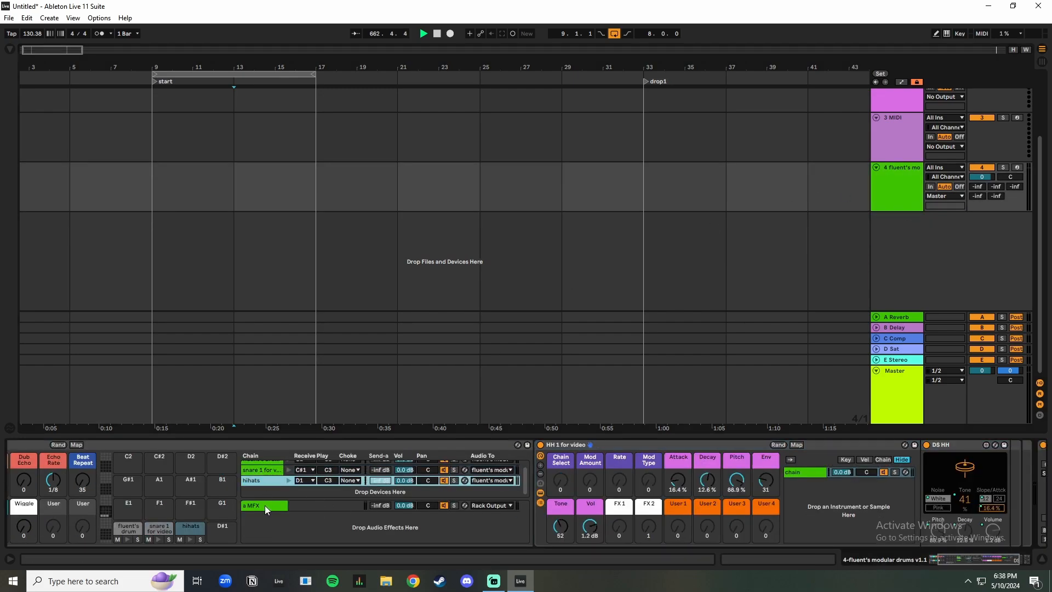
drag(965, 557, 926, 565)
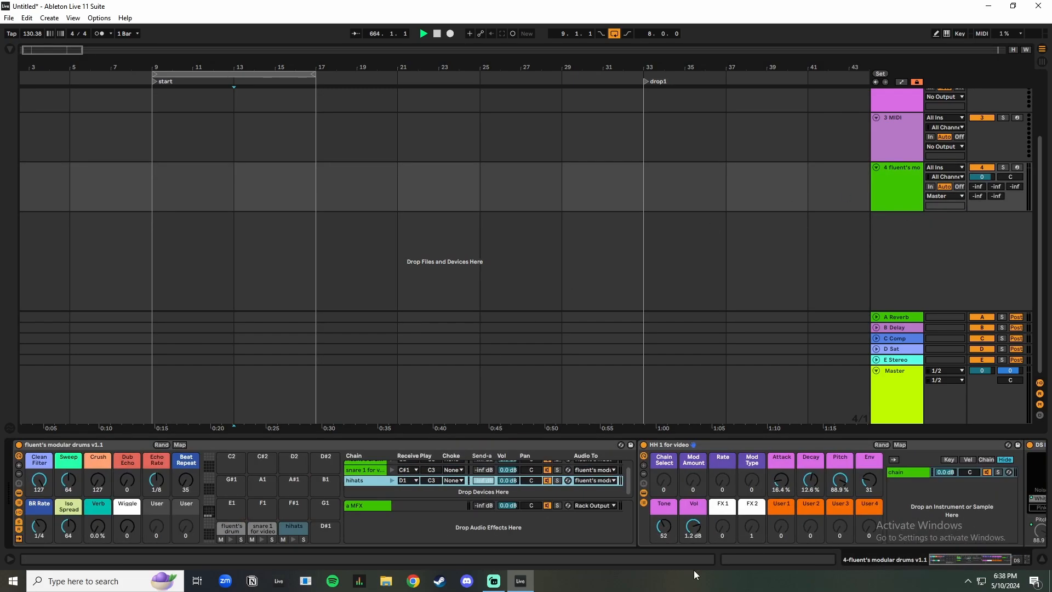
click(230, 540)
click(262, 540)
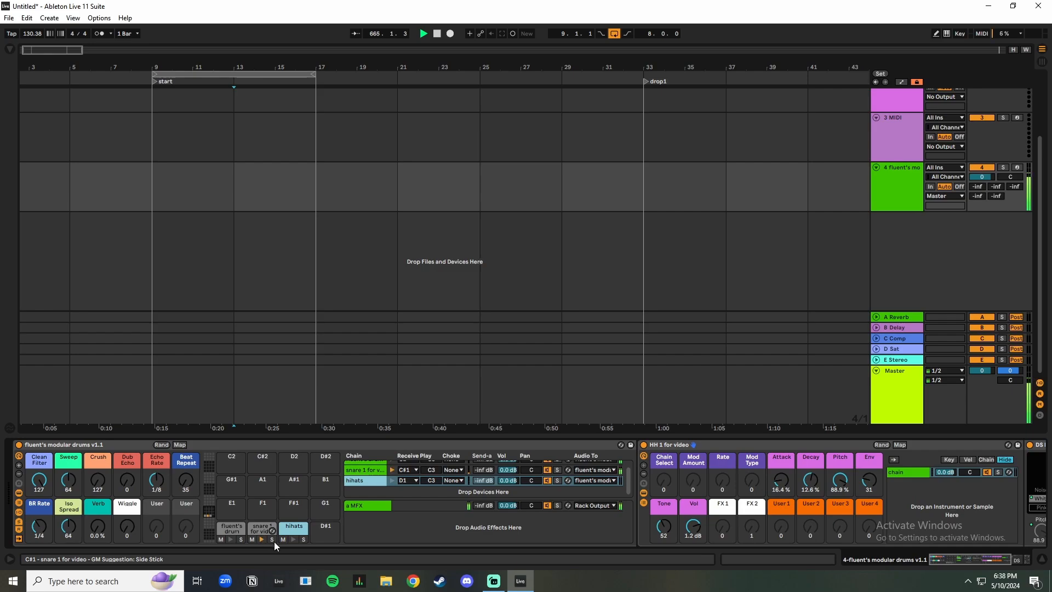
click(292, 540)
Step: Randomize the macros of the "snare 1 for video" rack inside the drum rack, auditioning the snare after each variation
mouse_move(982, 560)
mouse_down()
mouse_move(1011, 564)
mouse_move(974, 560)
mouse_up()
click(367, 470)
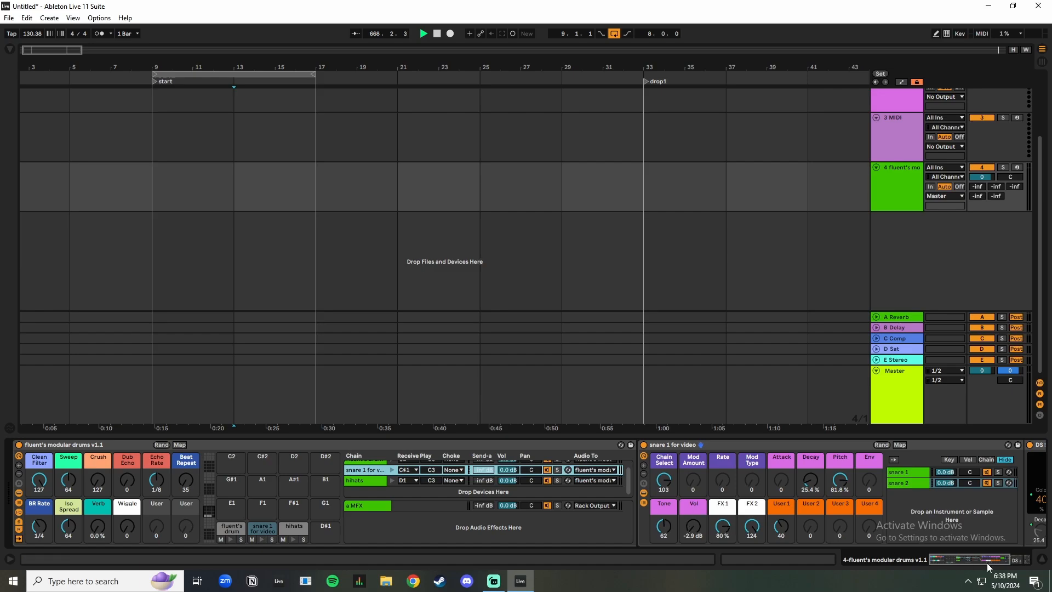
drag(980, 561, 993, 562)
click(715, 445)
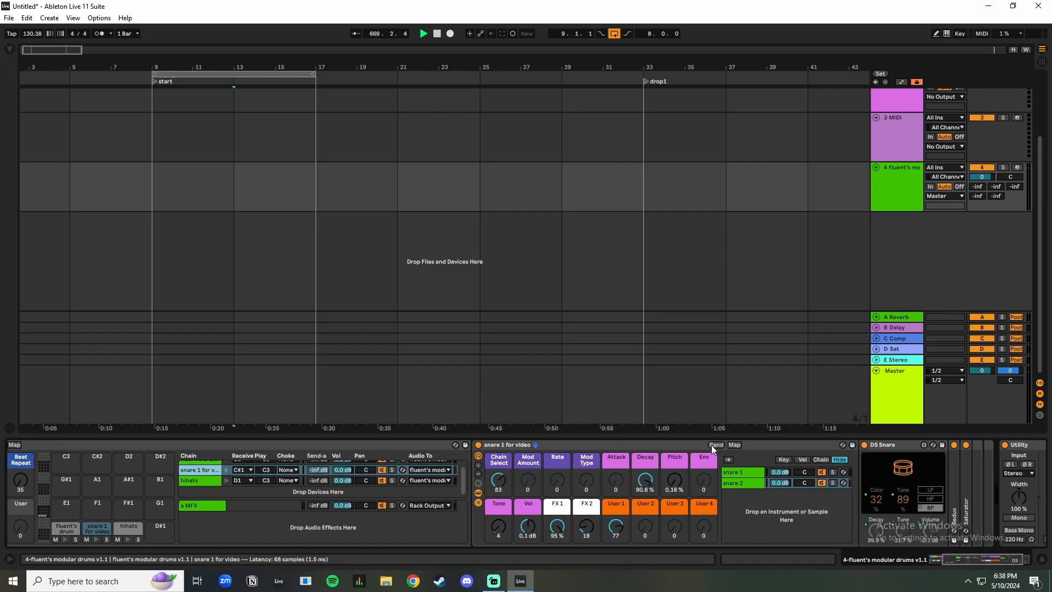
click(227, 470)
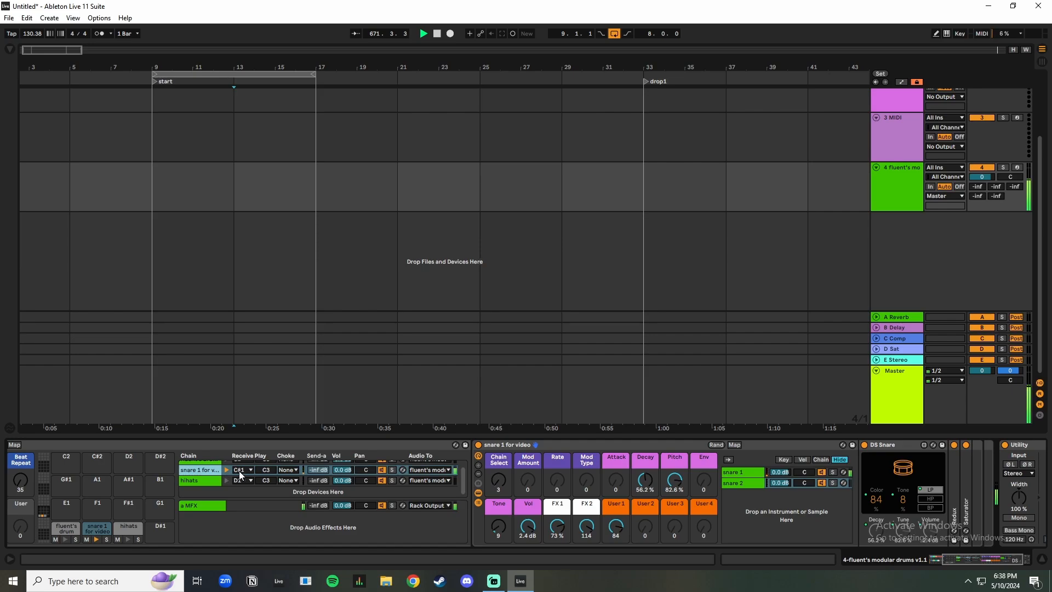
click(712, 446)
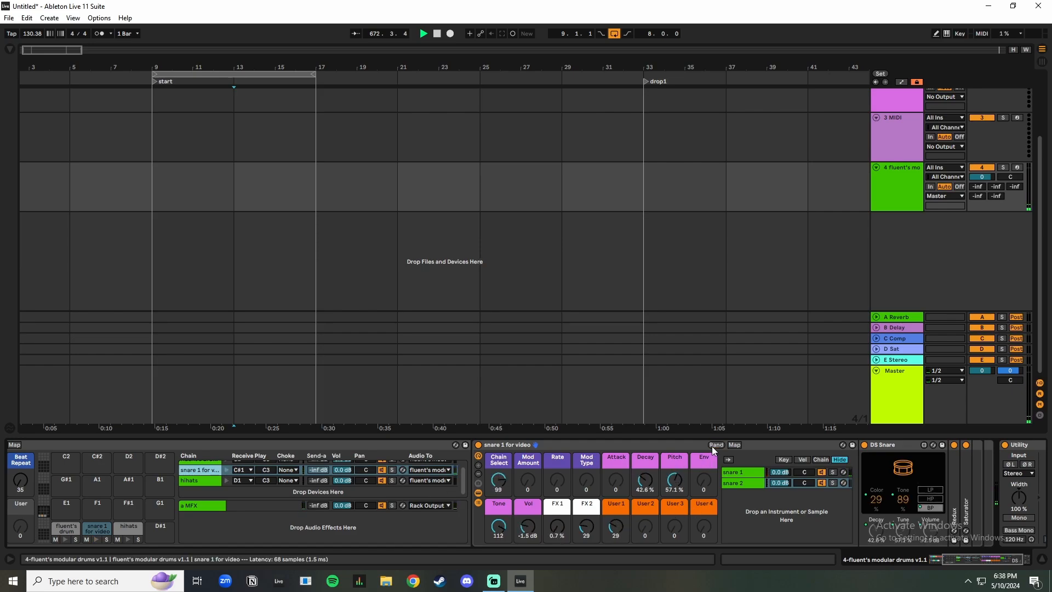
click(225, 469)
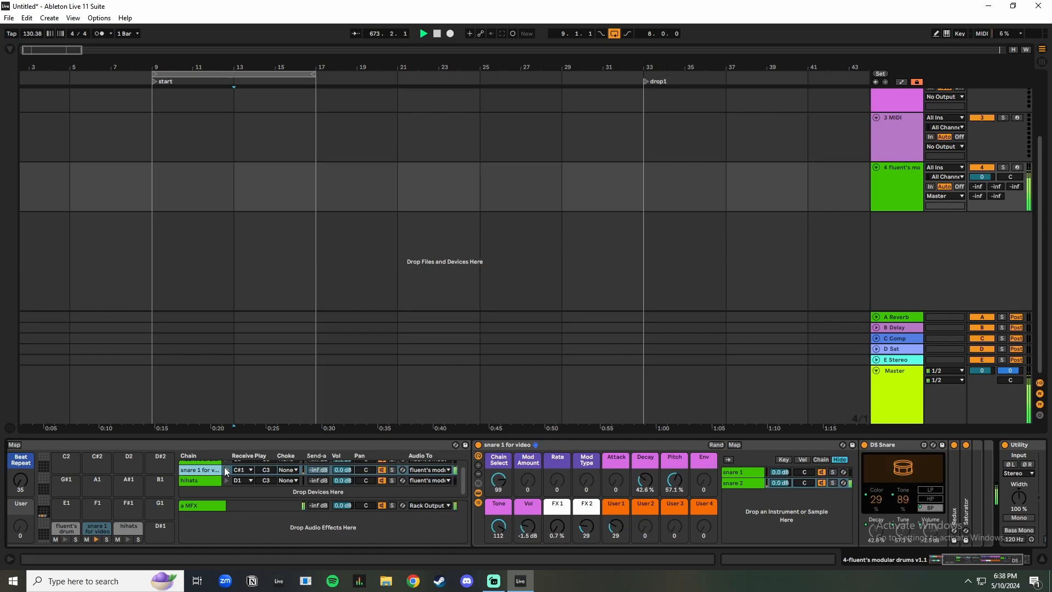
Step: Copy the snare 2 chain from the "snare 1 for video" rack onto the empty F1 drum pad
click(741, 482)
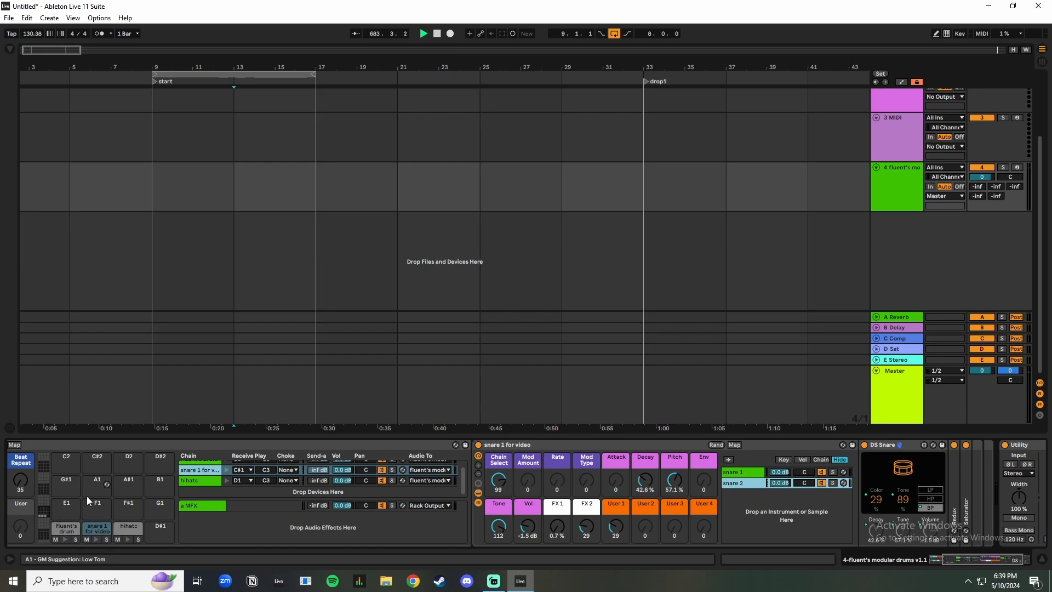
click(517, 445)
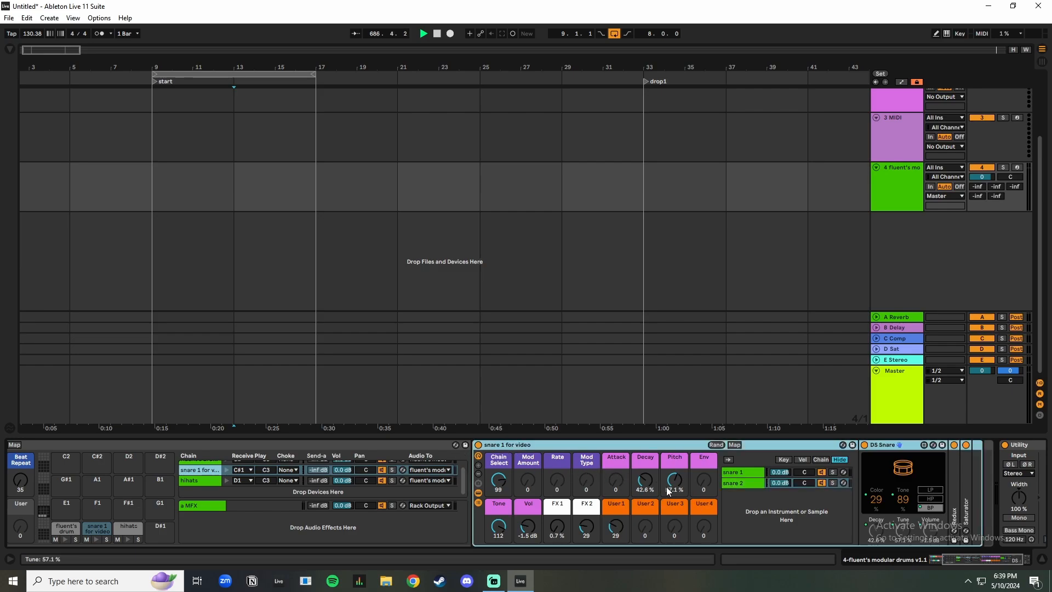
click(745, 483)
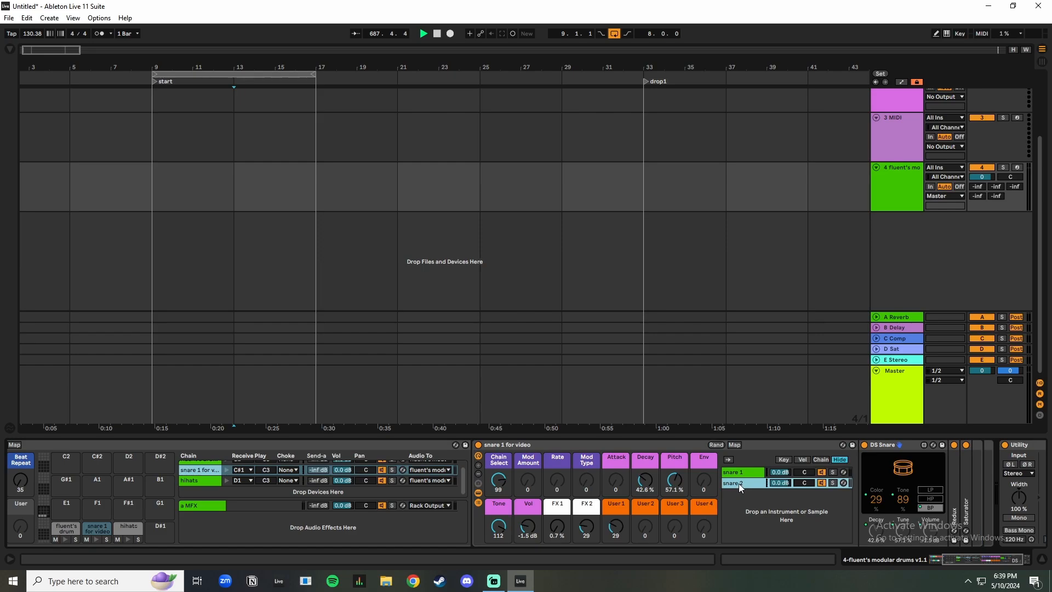
drag(739, 484, 100, 521)
click(95, 504)
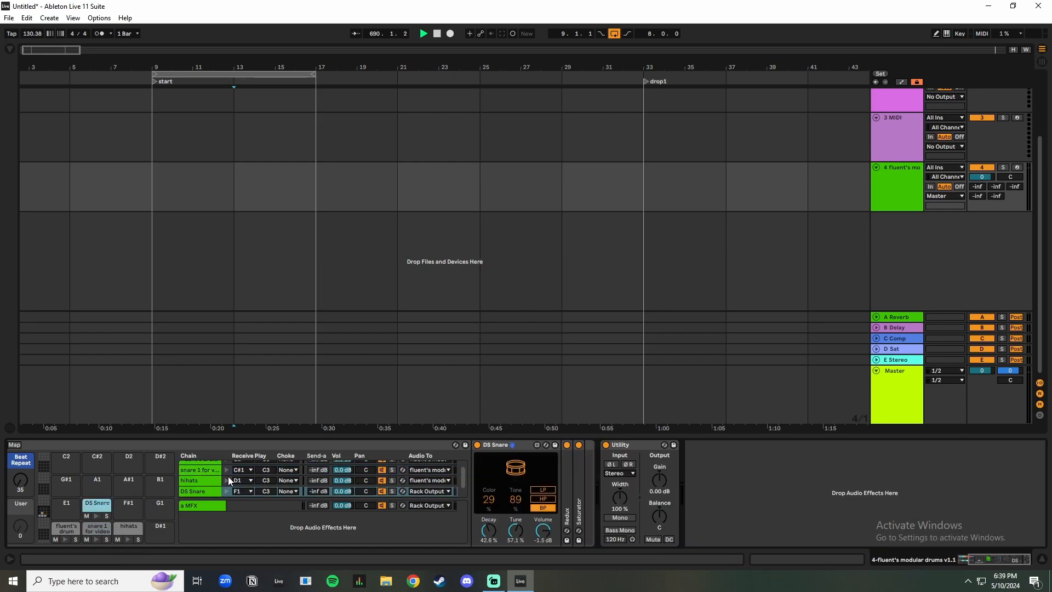
Step: Delete the DS Snare chain on F1 from the drum rack
click(190, 468)
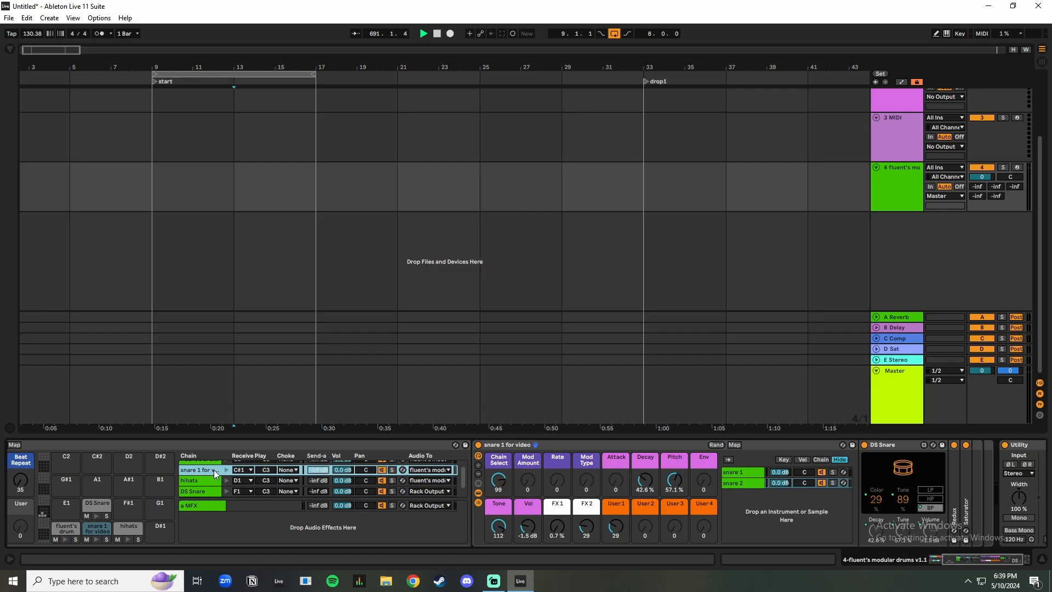
click(202, 493)
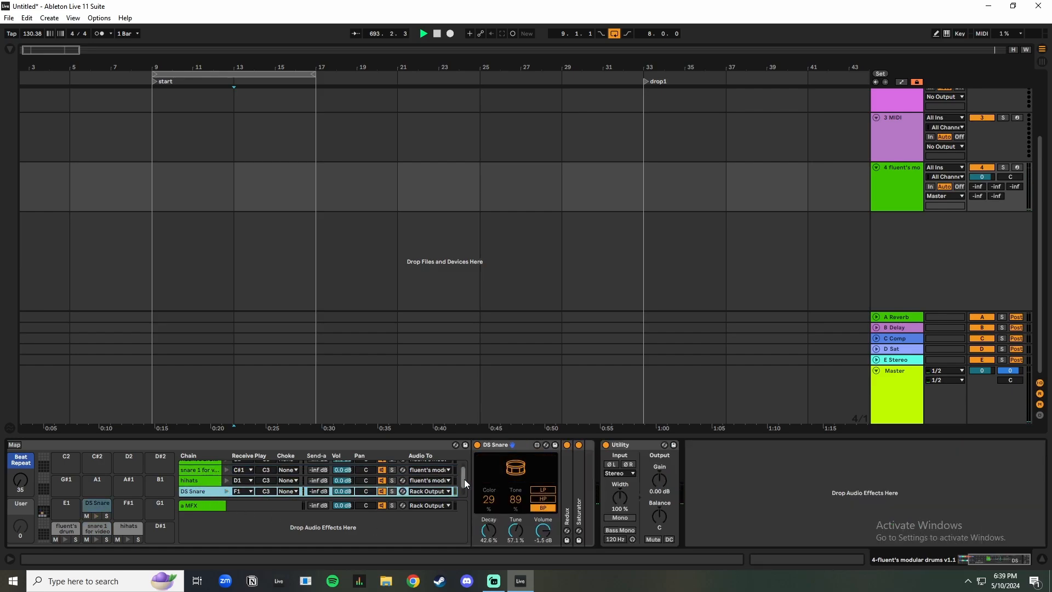
key(Delete)
Step: Copy the whole "snare 1 for video" rack with both snare chains onto the F#1 drum pad
click(203, 481)
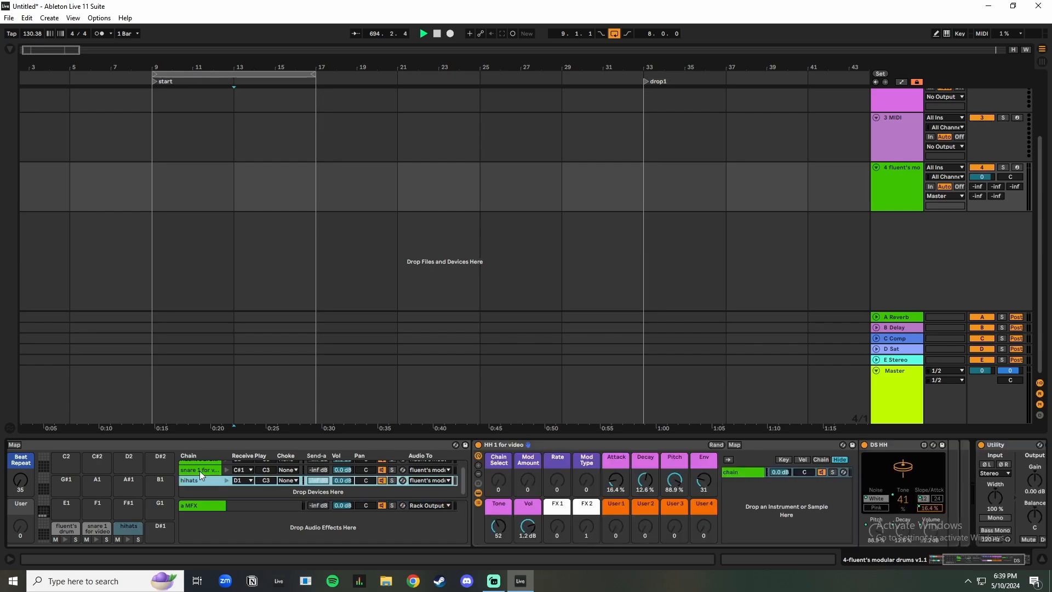
click(200, 472)
click(742, 482)
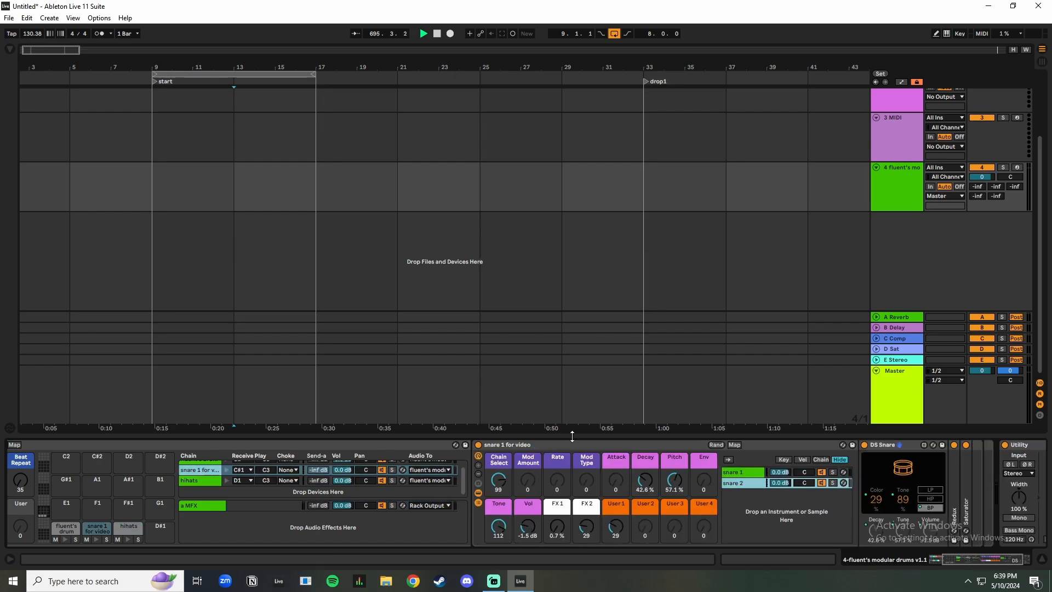
click(556, 445)
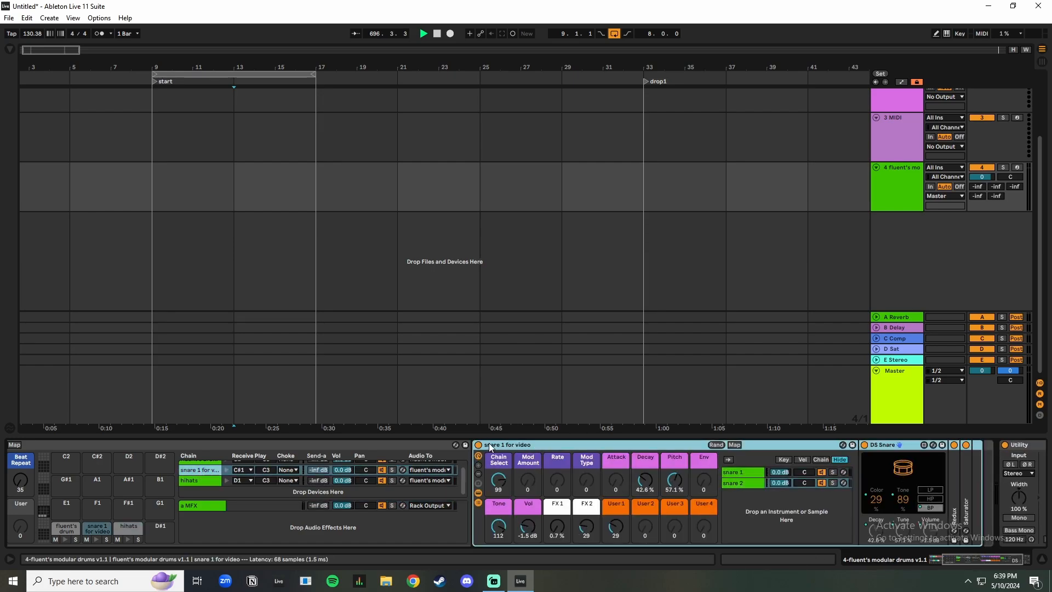
drag(129, 527, 121, 512)
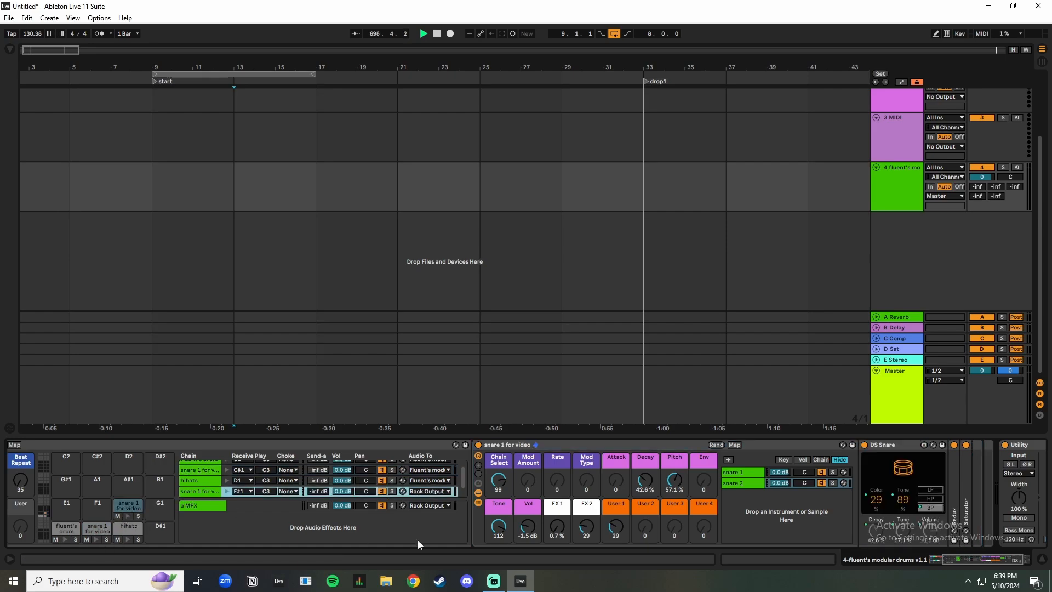
click(742, 471)
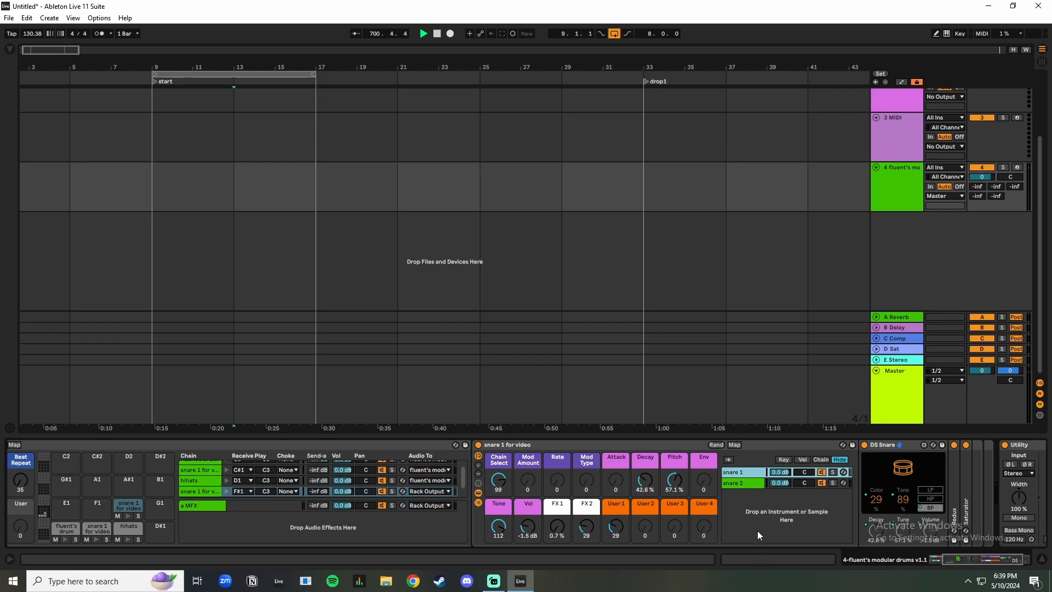
Step: Extract the F#1 snare chain from the drum rack to its own track
click(204, 492)
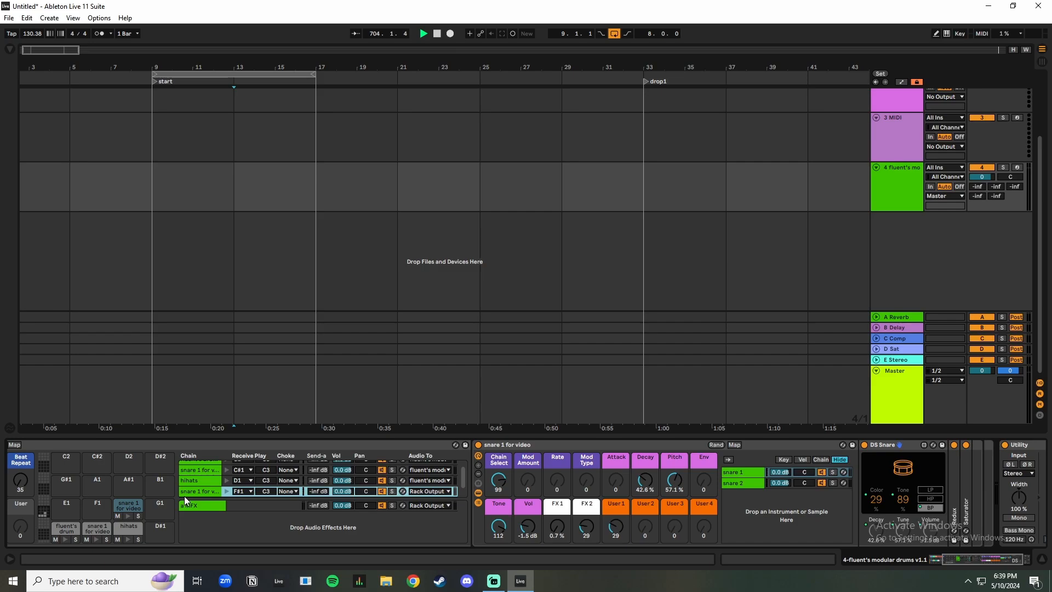
right_click(201, 488)
click(236, 405)
click(889, 207)
click(877, 217)
double_click(892, 219)
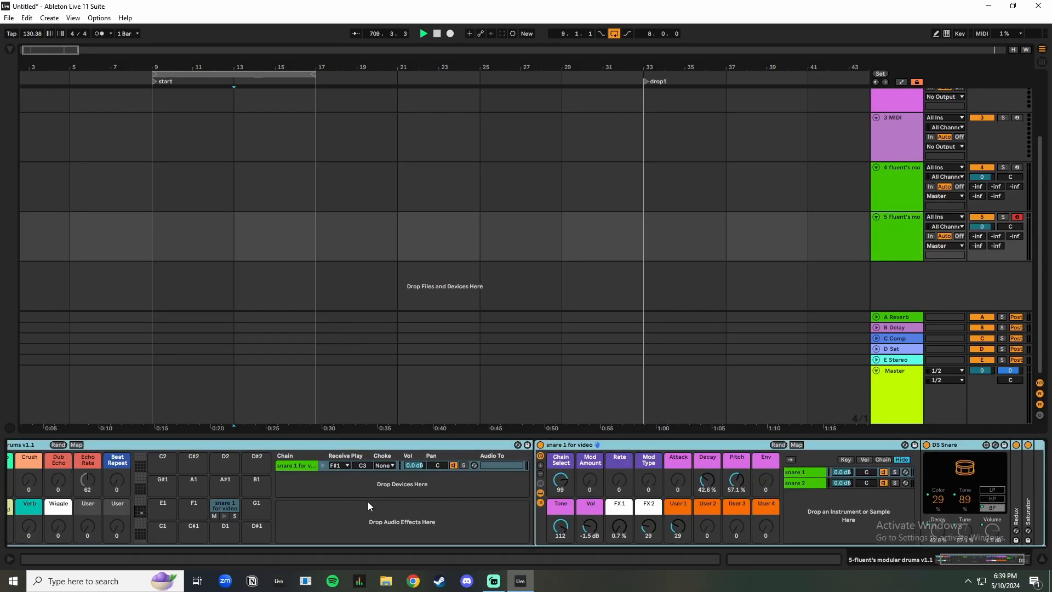
Step: Remove the extracted snare track and undo back to the drum rack's original three-pad setup
click(900, 247)
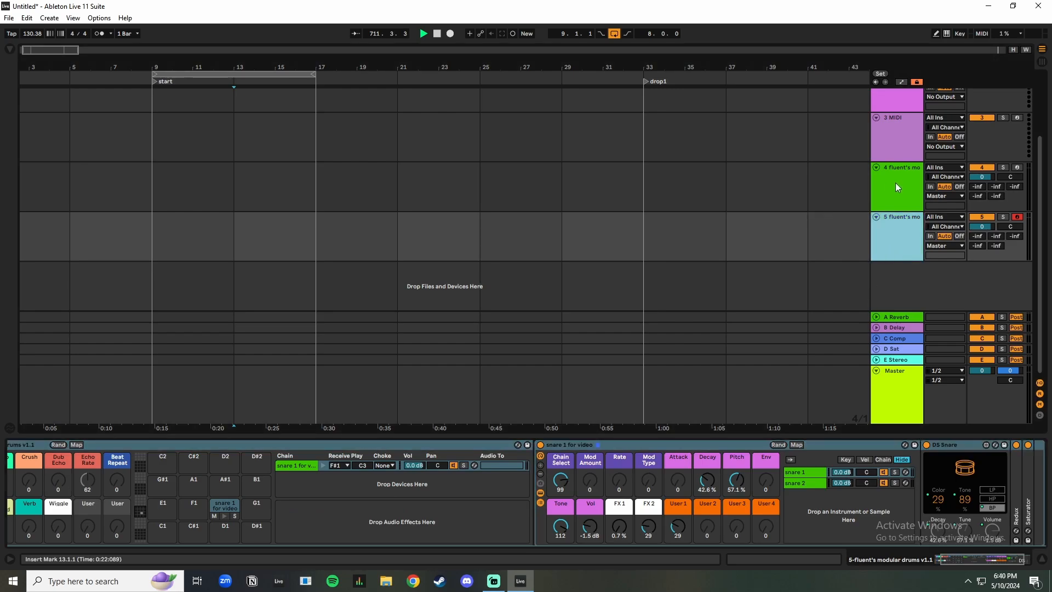
key(Delete)
key(ctrl+z)
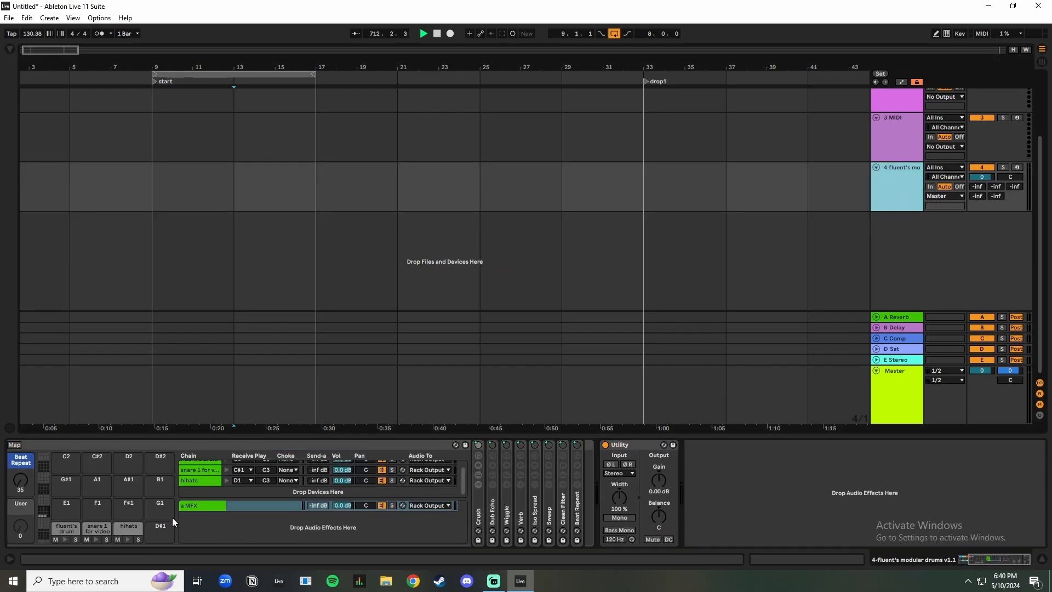
Step: Examine the snare and hi-hat racks inside the drum rack, folding and unfolding the "HH 1 for video" device
click(189, 469)
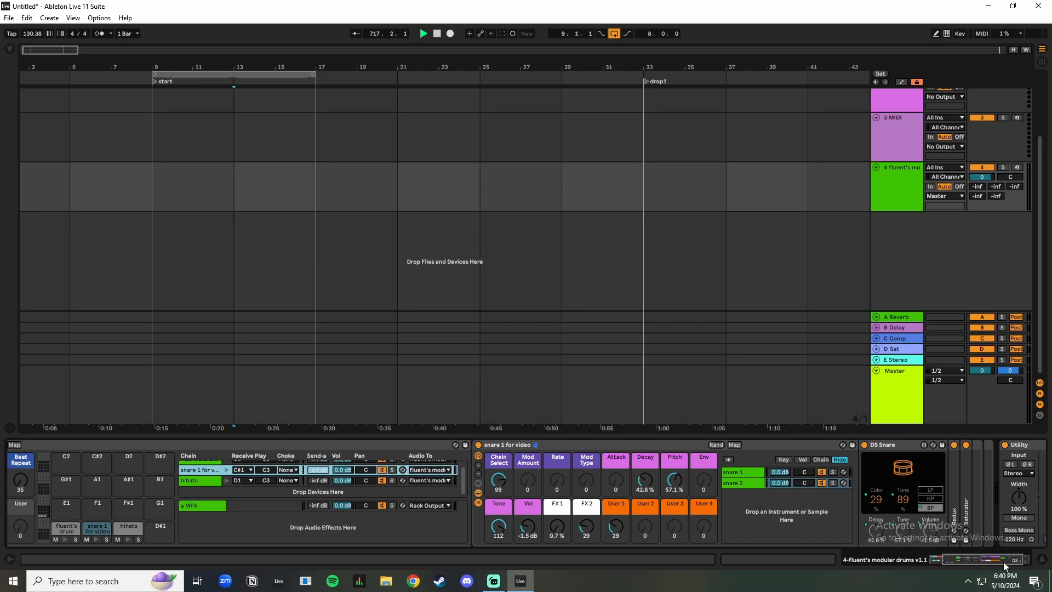
drag(1004, 561, 834, 568)
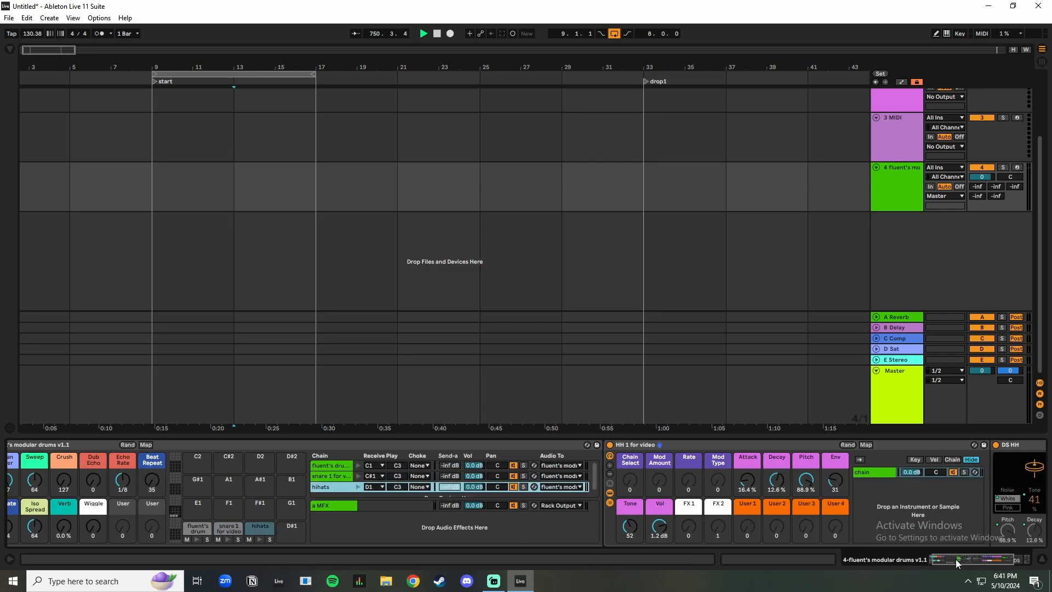
drag(956, 559, 971, 557)
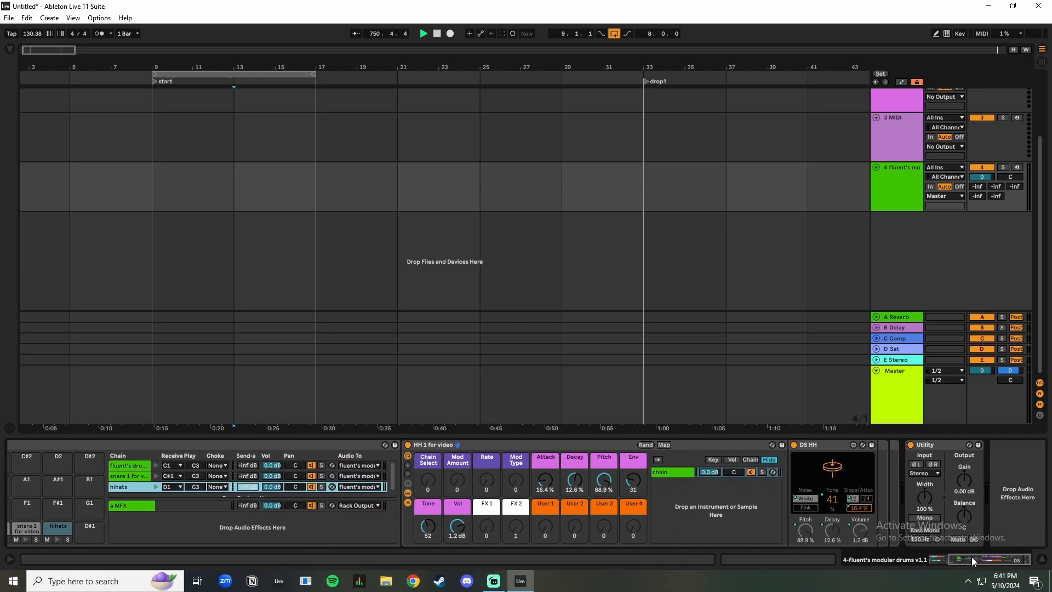
double_click(456, 446)
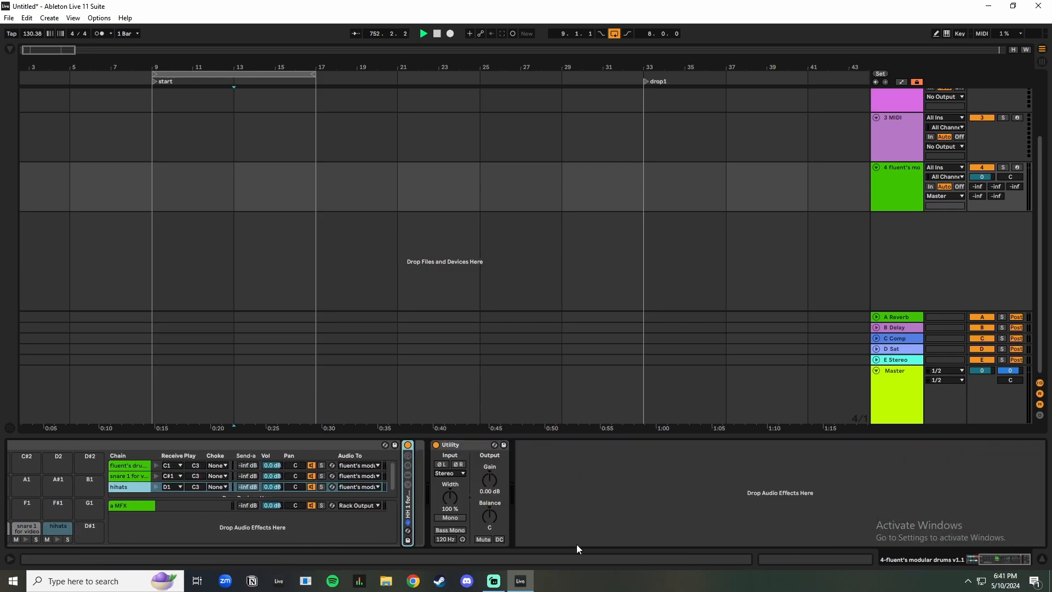
double_click(409, 514)
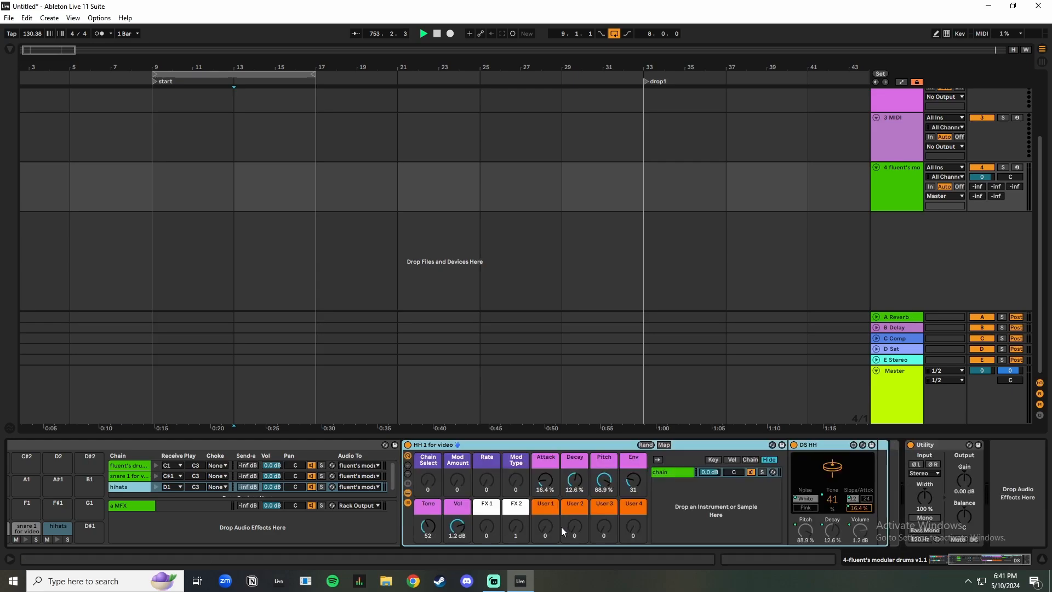
drag(984, 557, 965, 557)
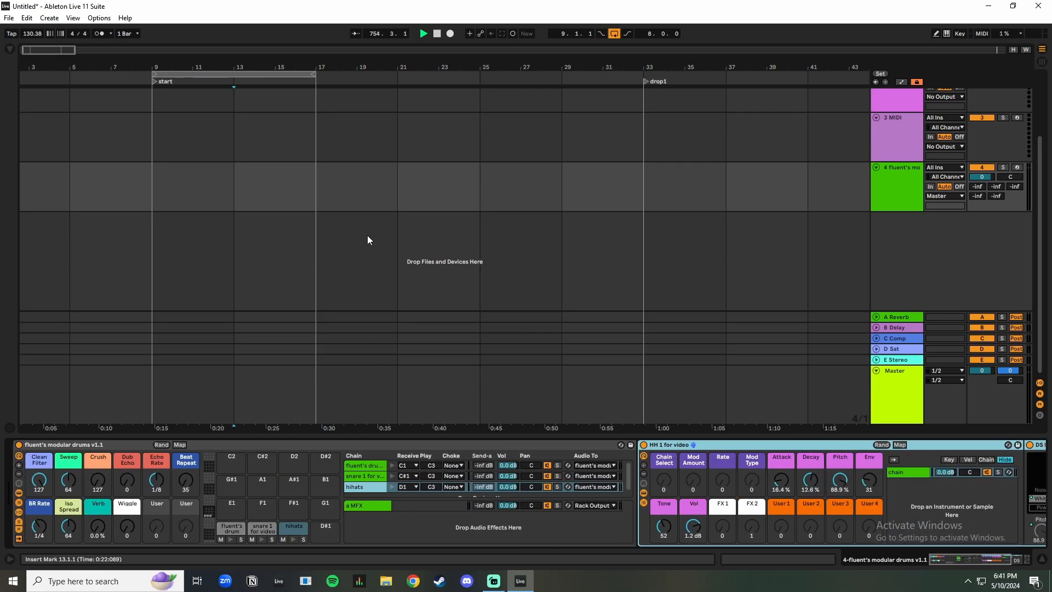
Step: Create an empty MIDI clip from bar 9 to bar 17 on the modular drums track
click(169, 202)
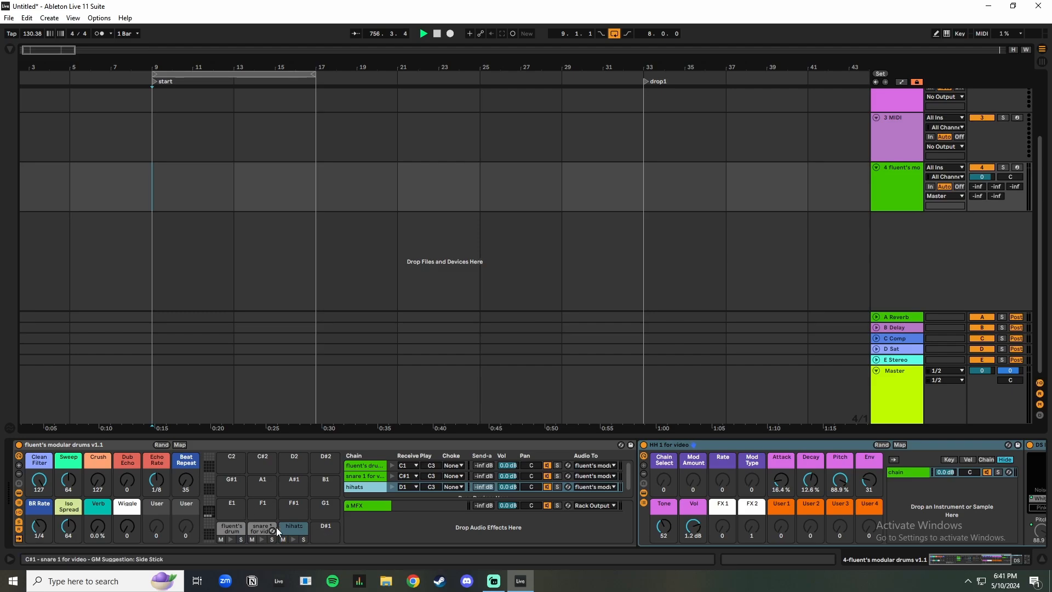
shift+click(296, 209)
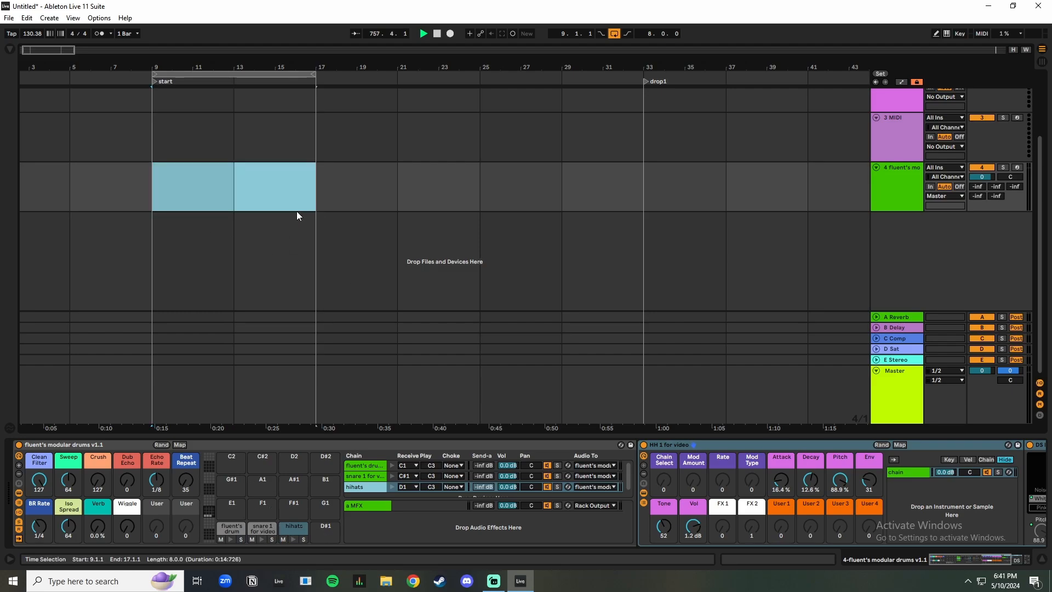
key(ctrl+shift+m)
click(908, 216)
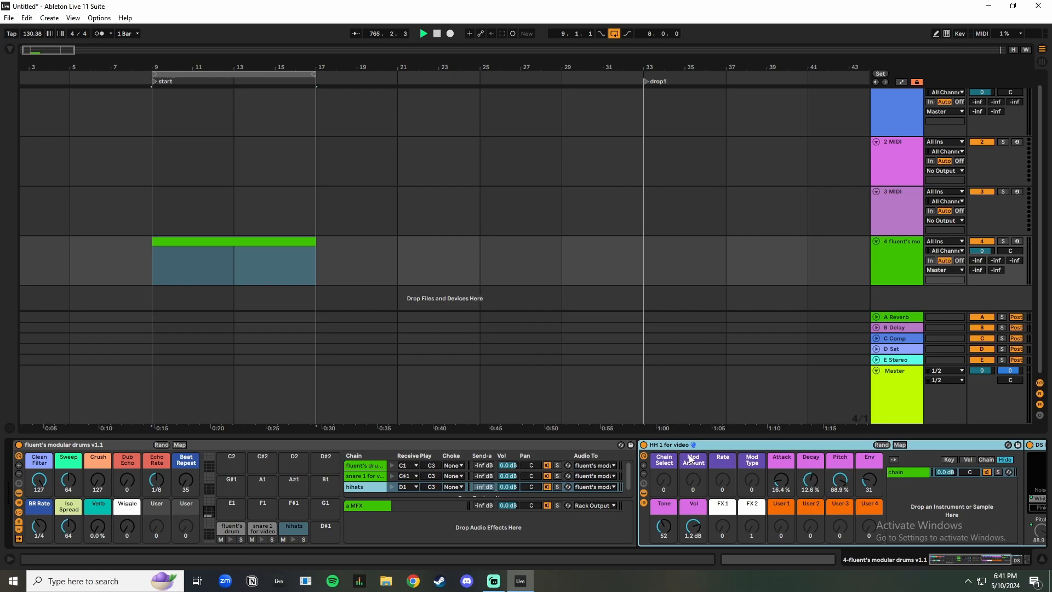
drag(954, 556, 968, 557)
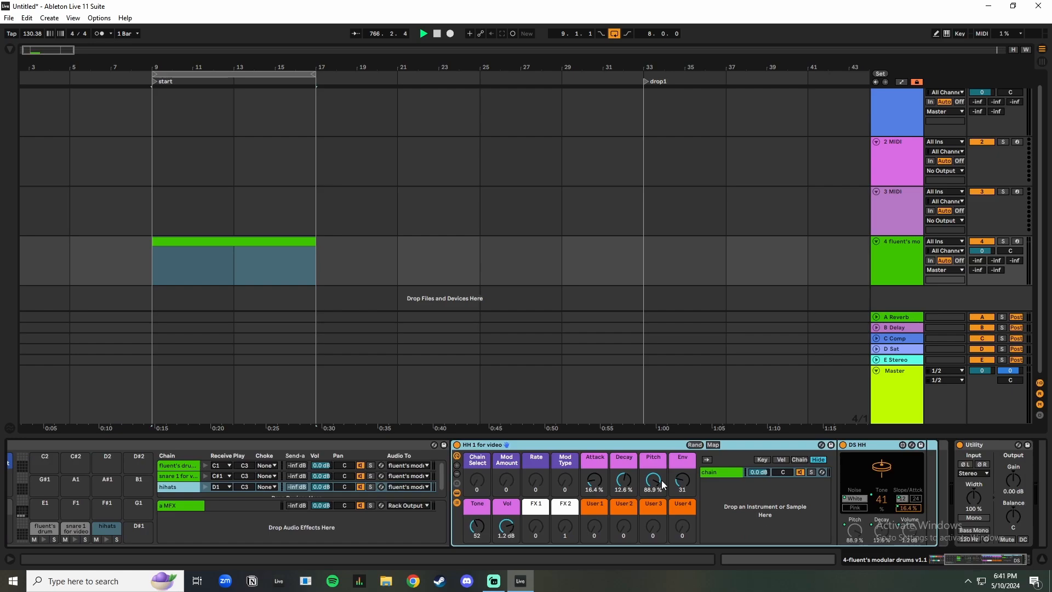
Step: Examine the hi-hat rack, the empty E1 pad and the kick chain's devices inside the modular drum rack
click(735, 474)
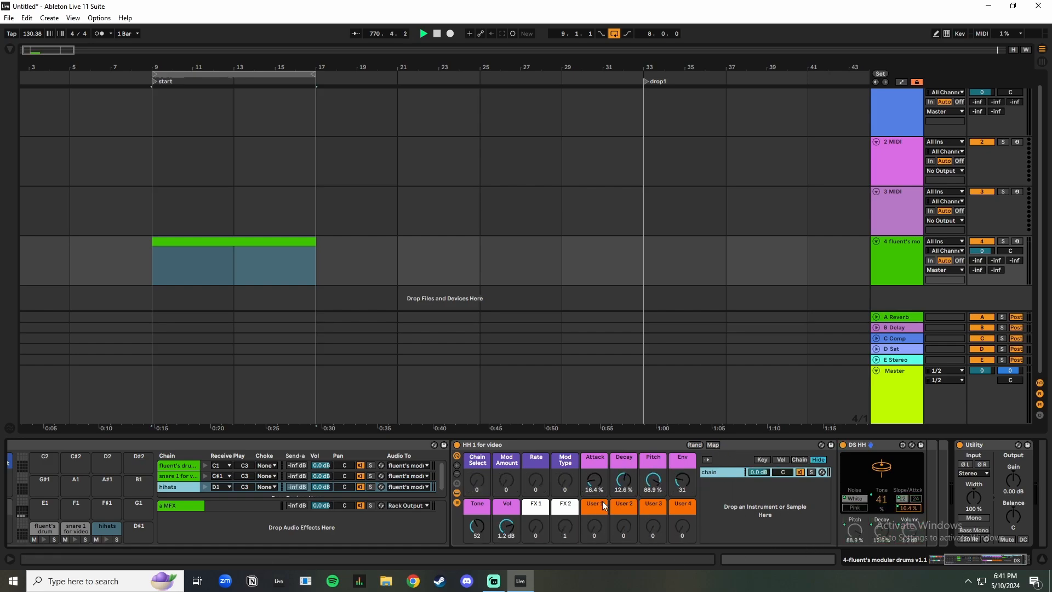
drag(977, 551, 942, 559)
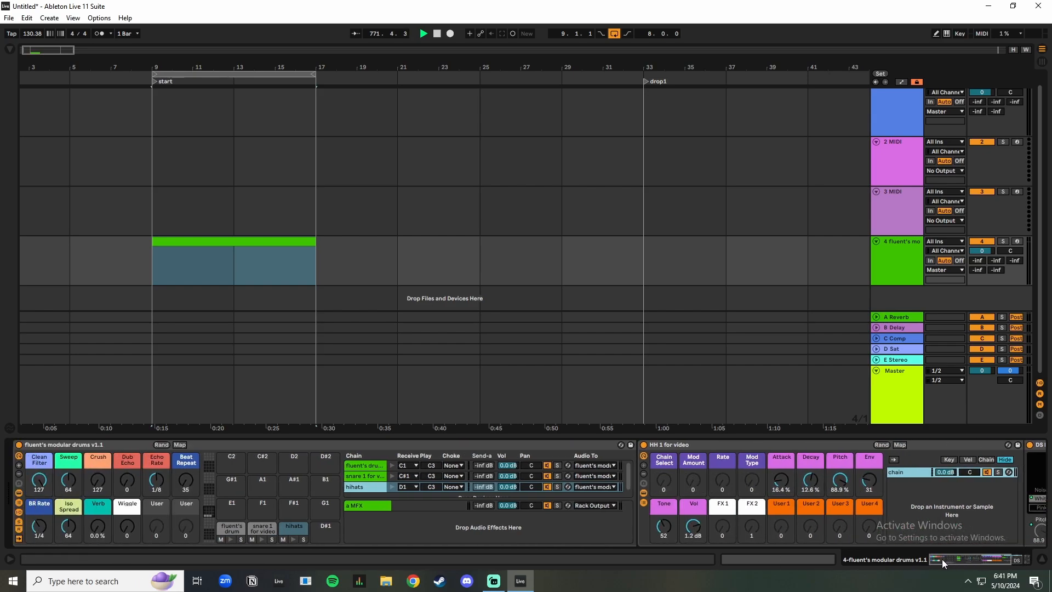
click(232, 529)
click(232, 505)
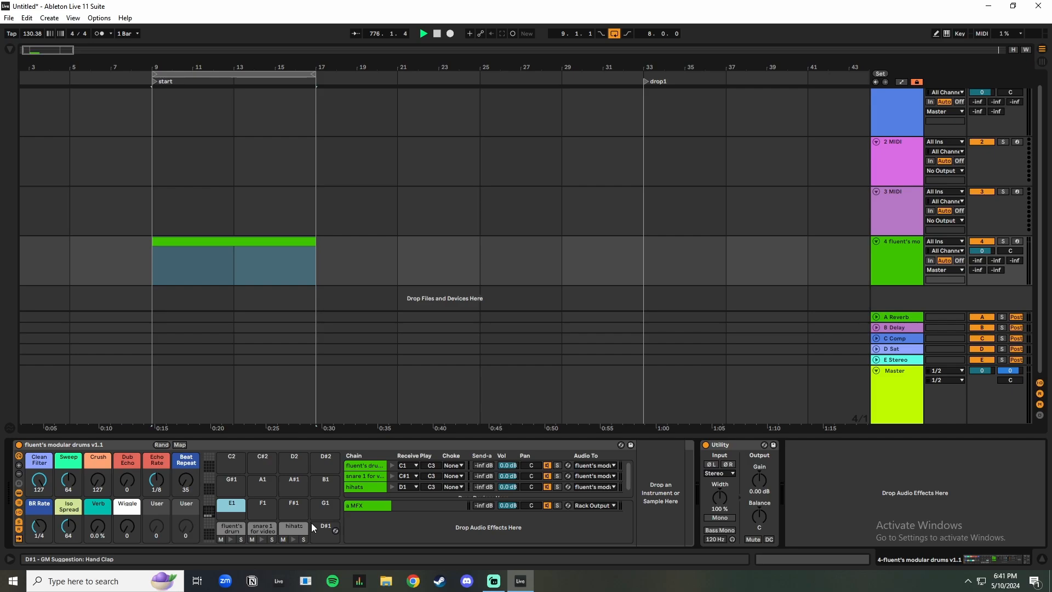
click(362, 465)
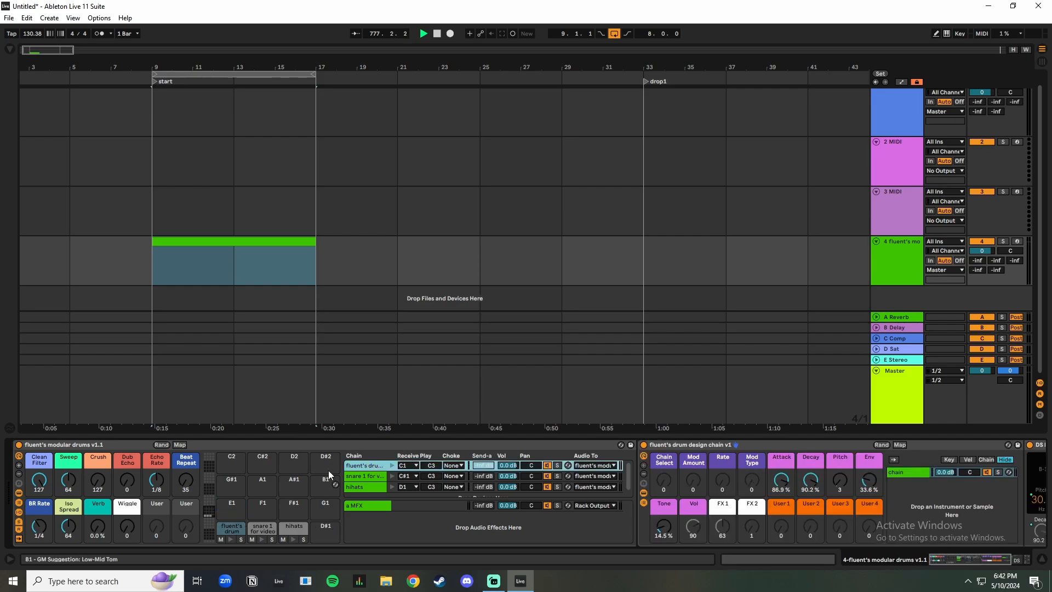
mouse_move(962, 557)
mouse_down()
mouse_move(978, 557)
mouse_move(961, 556)
mouse_up()
drag(945, 567, 994, 563)
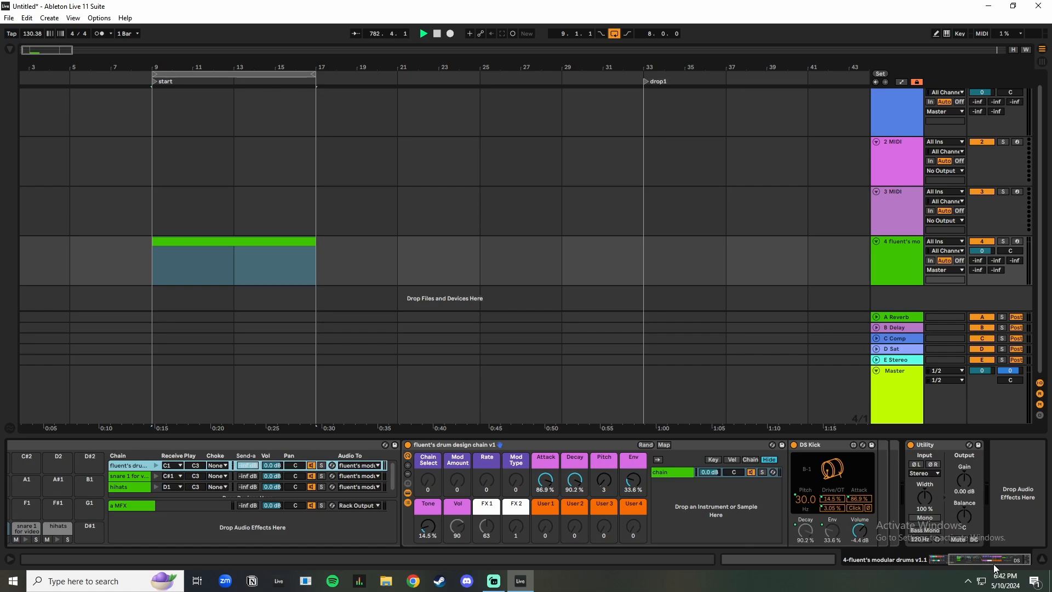
click(252, 444)
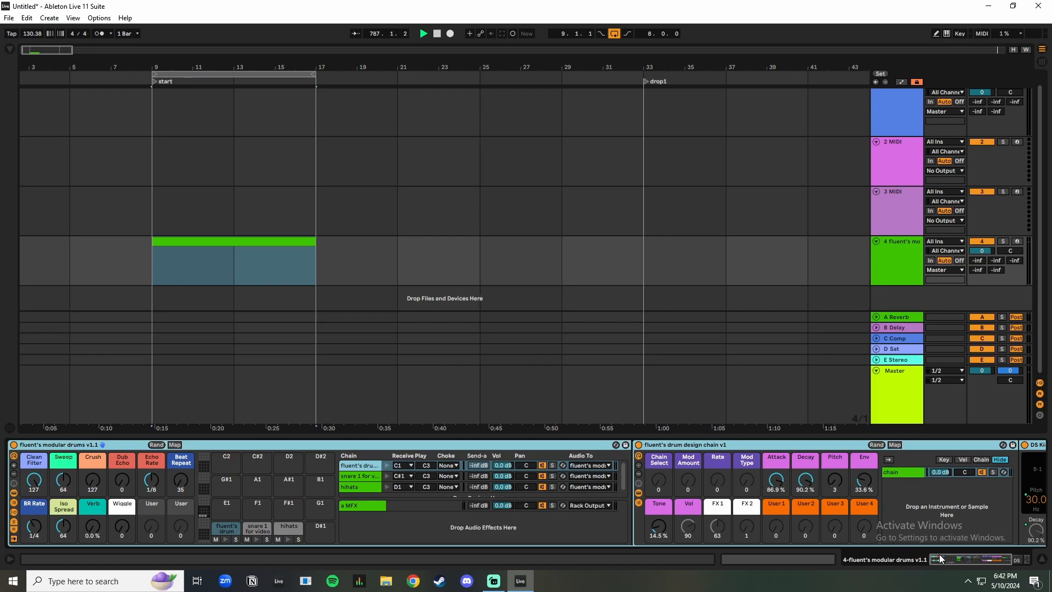
mouse_move(939, 554)
mouse_down()
mouse_move(955, 561)
mouse_move(932, 561)
mouse_up()
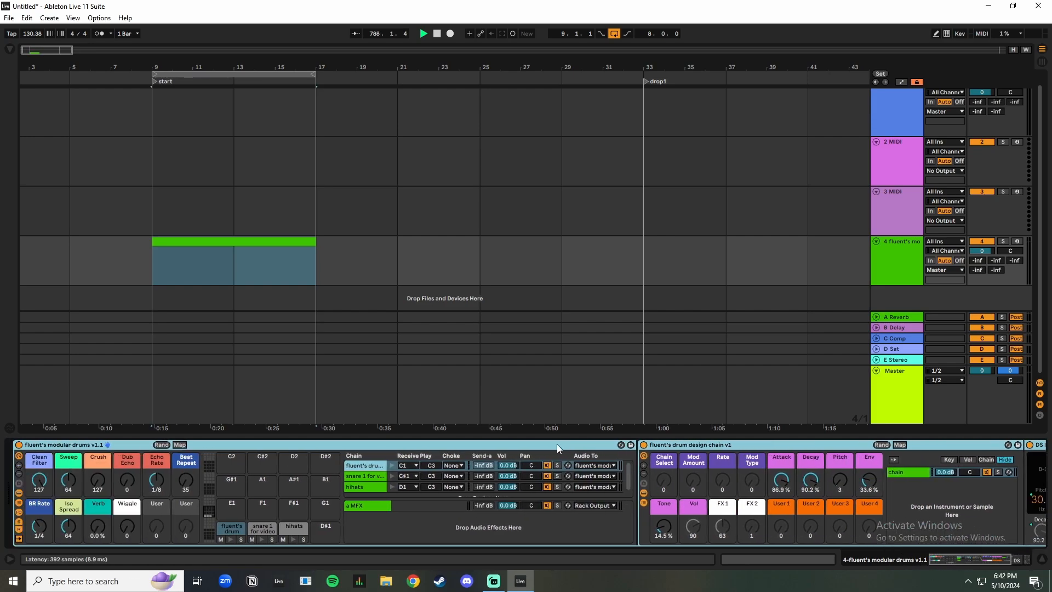
Step: Show the browser and compare the "fluent's modular drums.adg" preset with the drum rack on the track
click(11, 48)
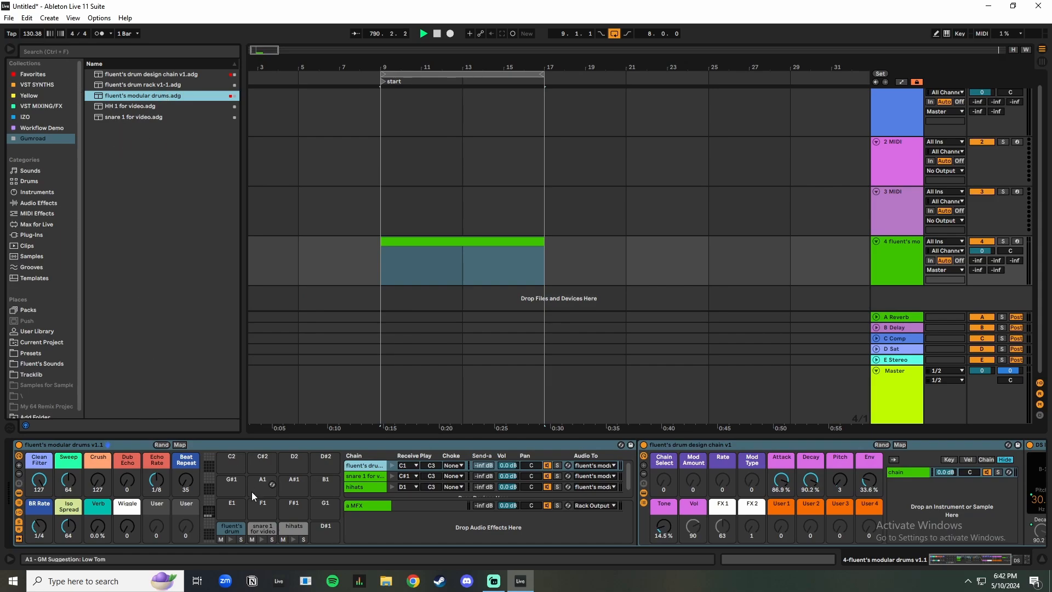
click(103, 448)
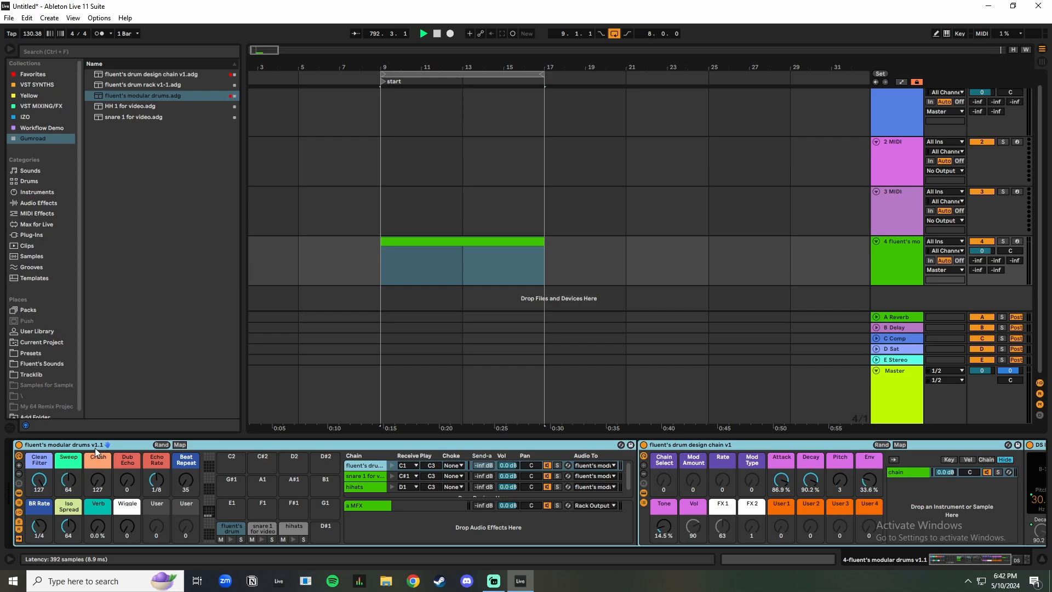
click(148, 96)
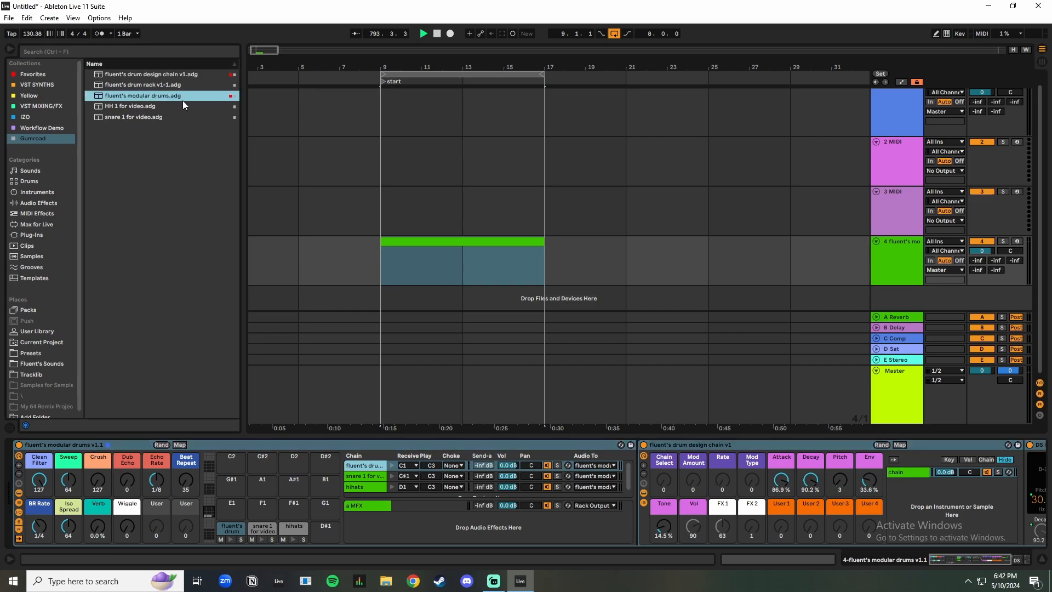
click(99, 446)
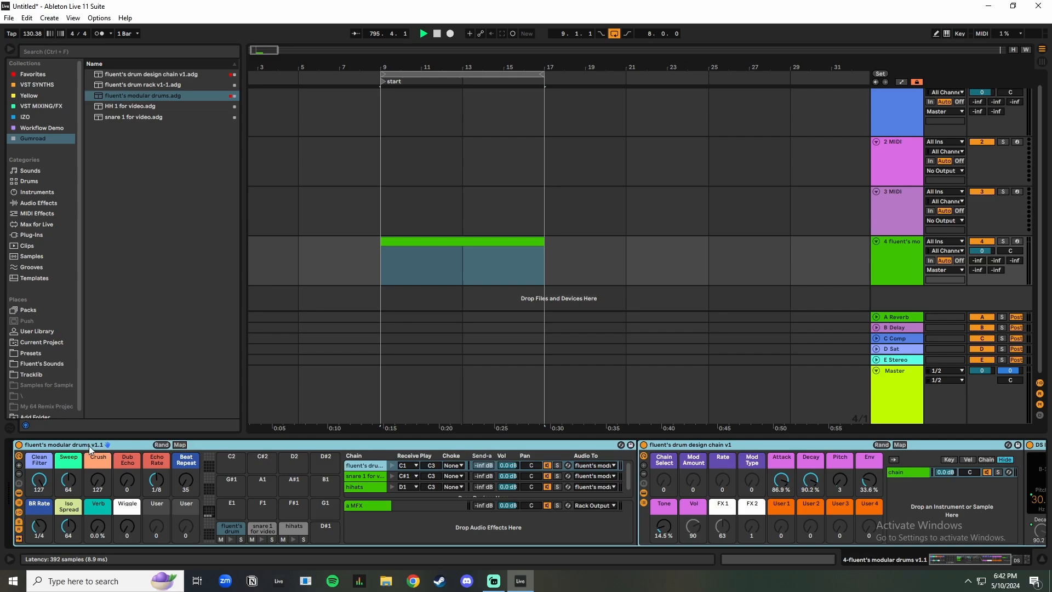
click(162, 96)
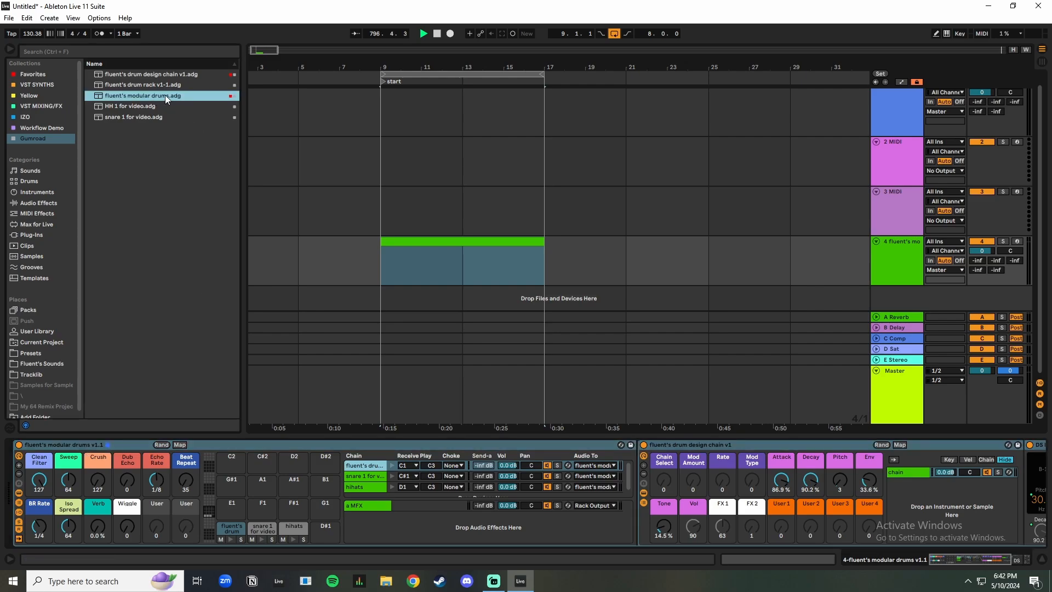
click(110, 449)
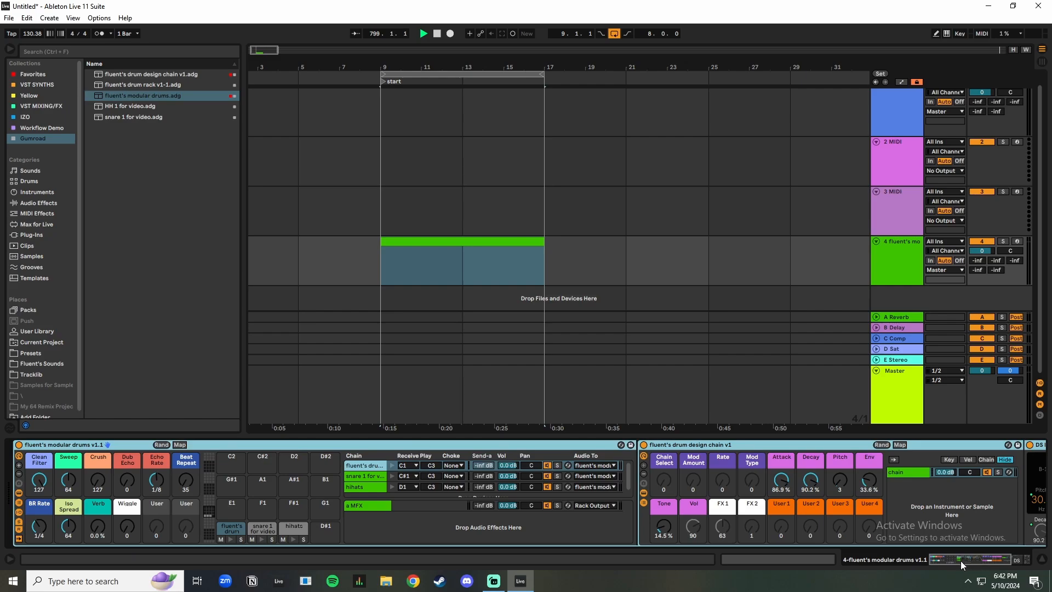
Step: Set the kick rack's Pitch macro to 0 and look over the drum rack's chain list
drag(961, 561, 969, 560)
drag(761, 486, 761, 499)
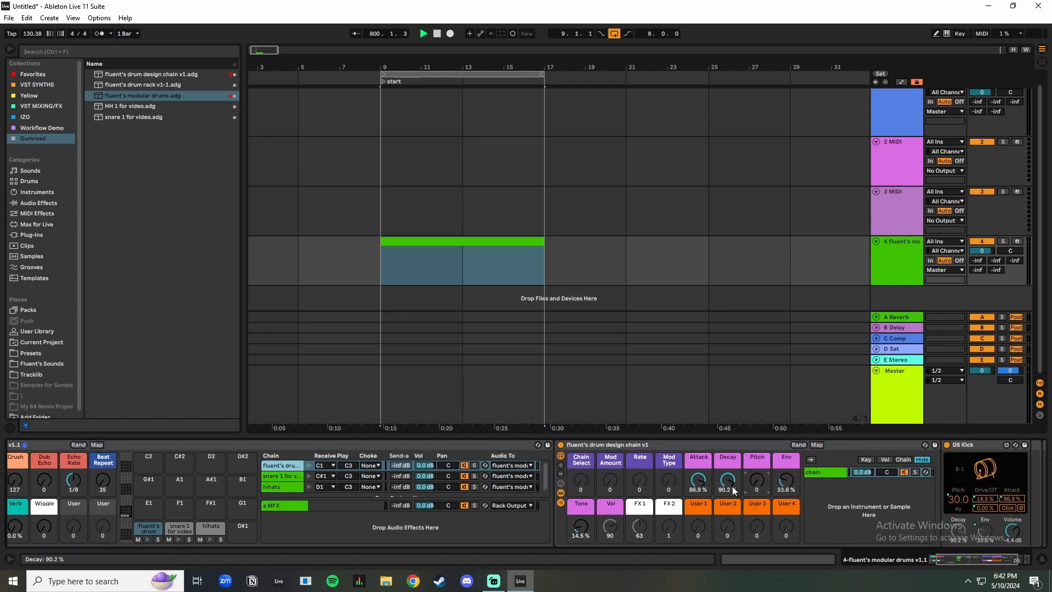
scroll(341, 483, down, 1)
scroll(355, 490, up, 1)
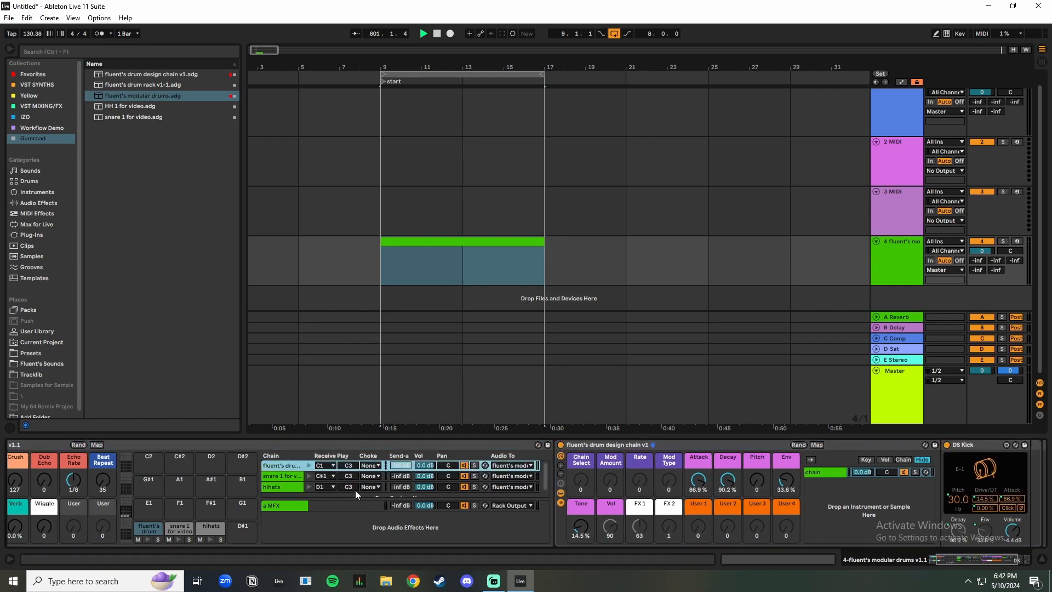
scroll(355, 489, down, 1)
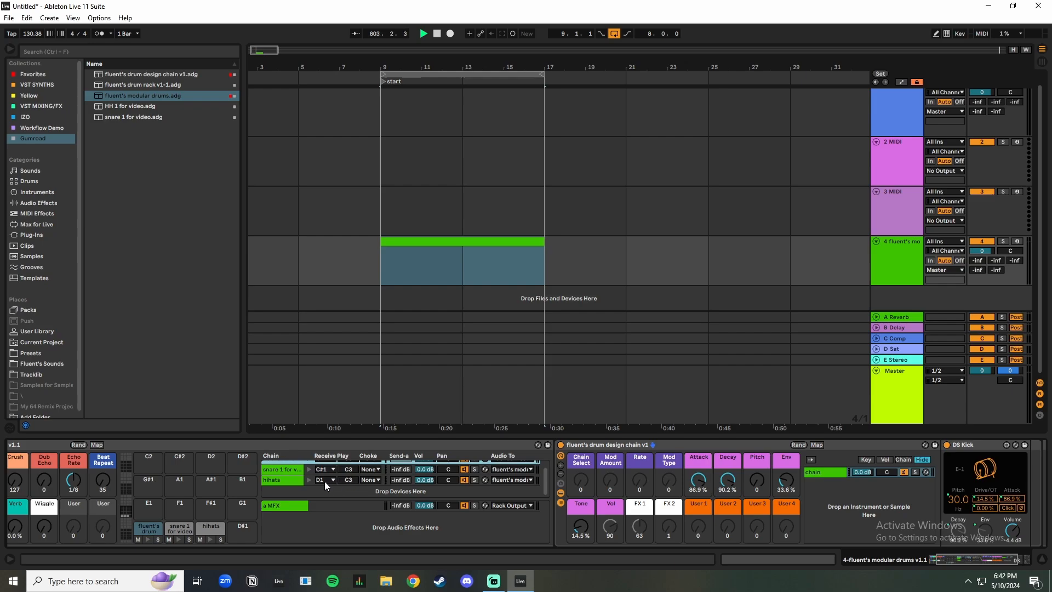
mouse_move(985, 567)
mouse_down()
mouse_move(972, 554)
mouse_move(981, 555)
mouse_up()
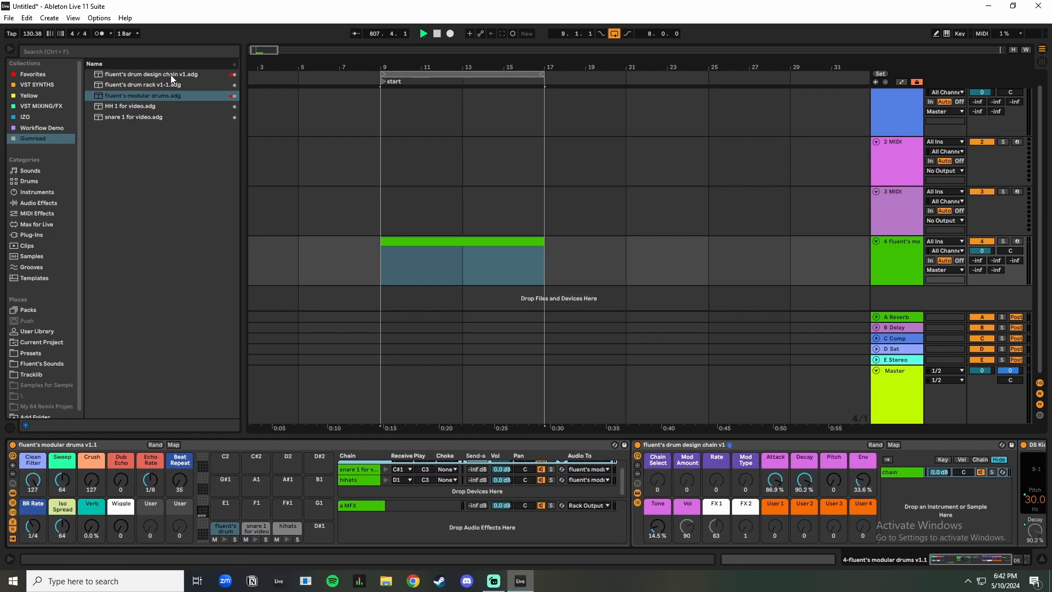
Step: Review the nested racks of the kick, snare and hihats pads one after another
click(702, 443)
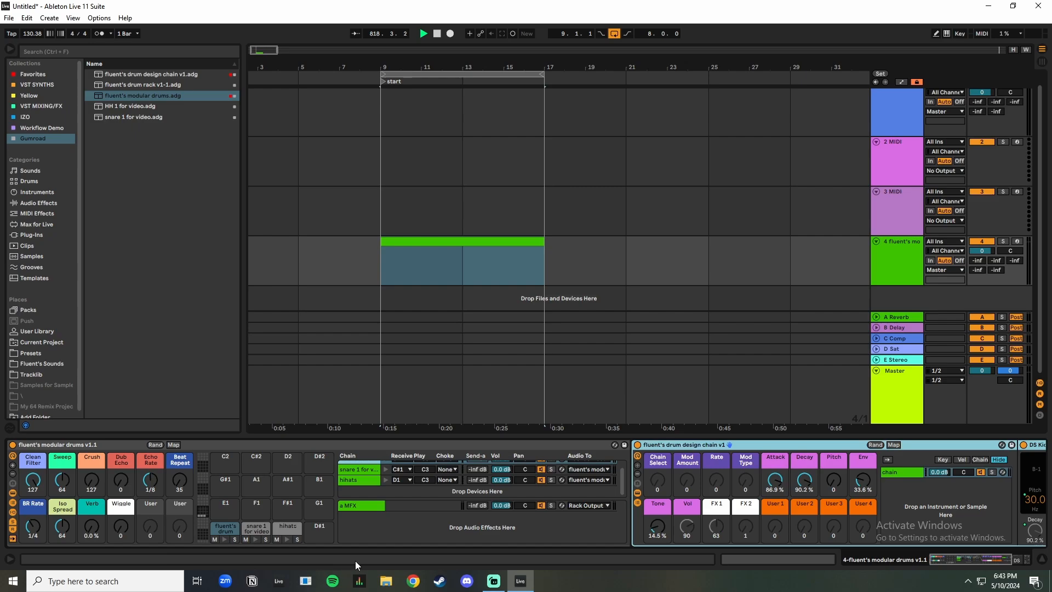
click(264, 532)
click(214, 525)
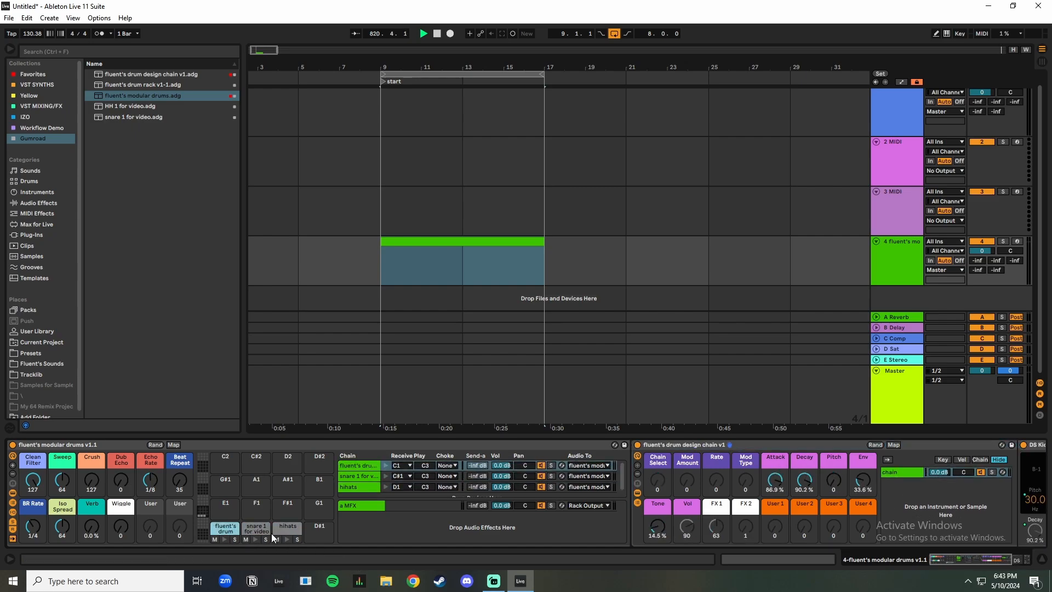
click(245, 530)
click(278, 530)
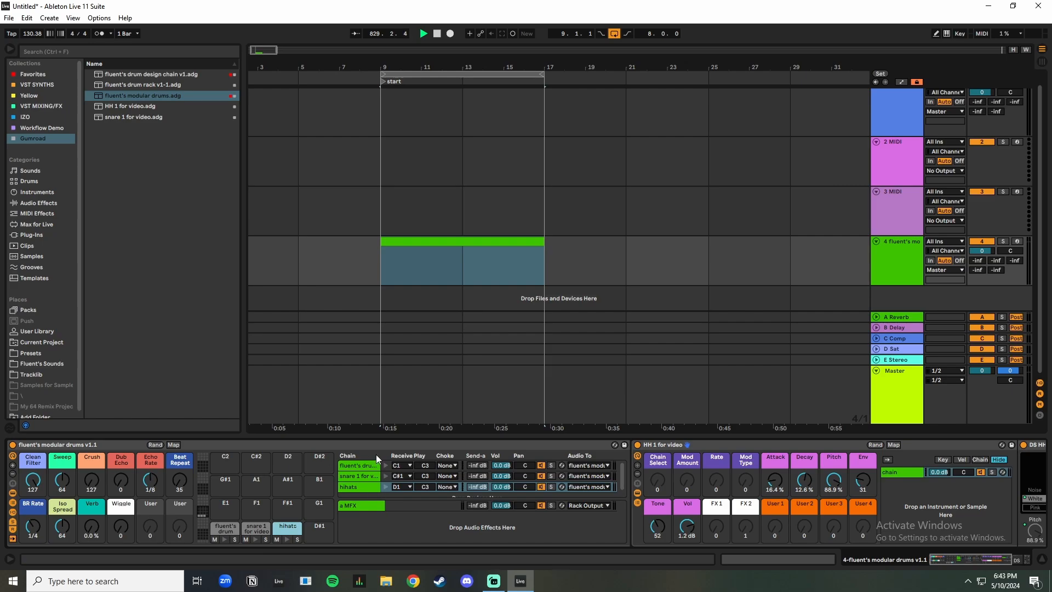
Step: Open the empty drum clip in the note editor, turn on Draw Mode and choose a fixed grid size
mouse_move(973, 561)
mouse_down()
mouse_move(997, 564)
mouse_move(967, 562)
mouse_up()
double_click(445, 241)
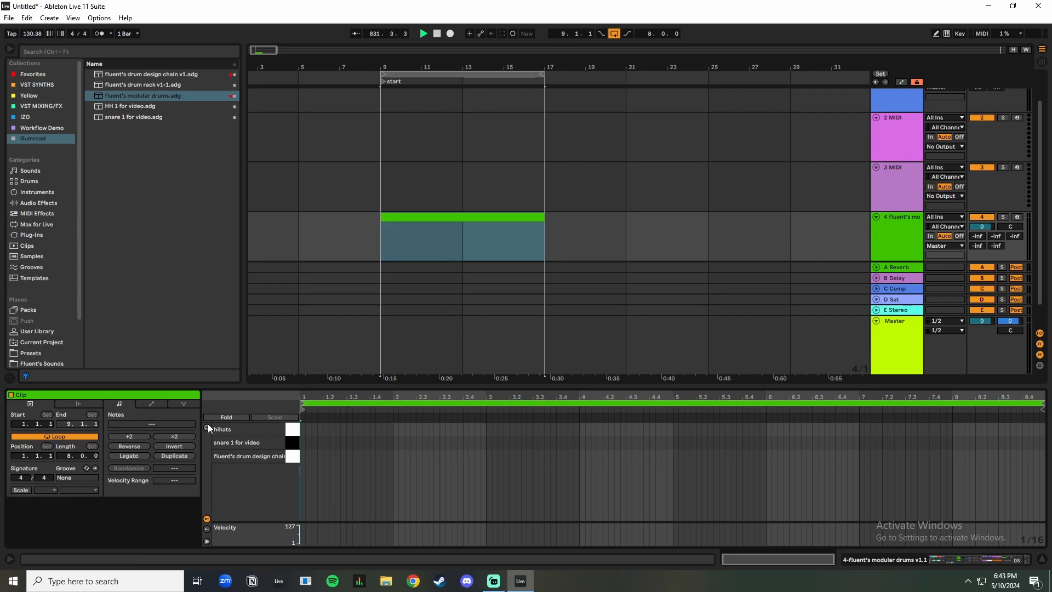
key(b)
right_click(336, 443)
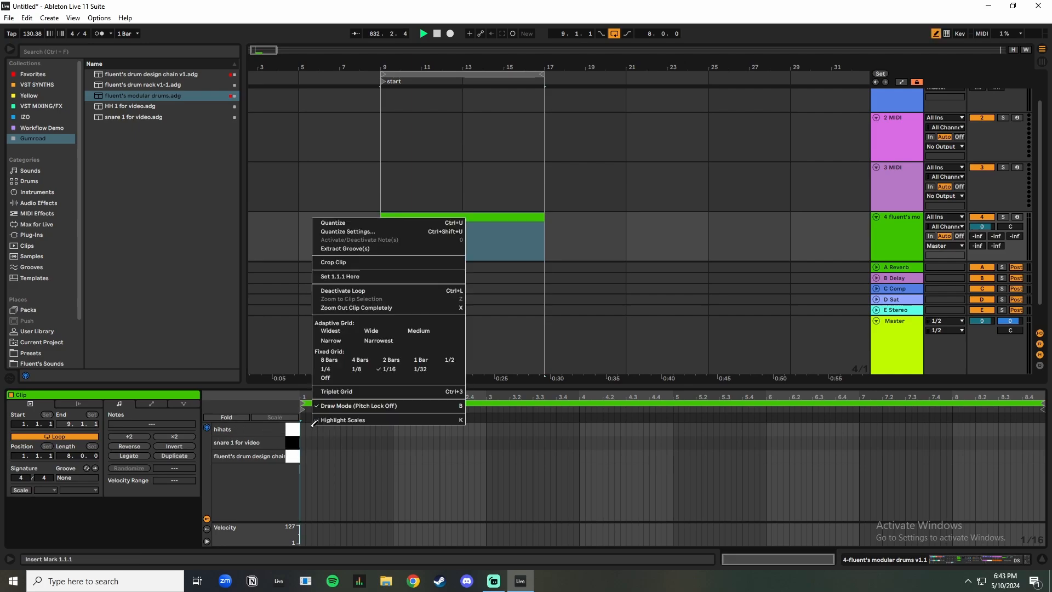
click(341, 373)
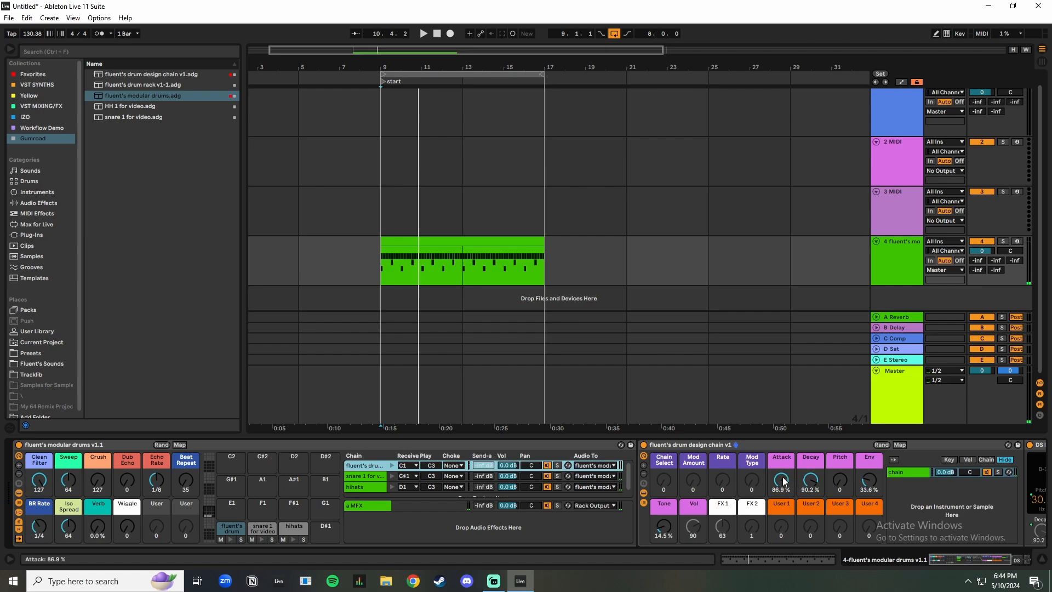
Step: During playback, set the kick rack's Attack to 0.99 %, Decay to 89.3 %, Pitch to 10 and Env to 81.3 %
drag(782, 487, 783, 548)
key(space)
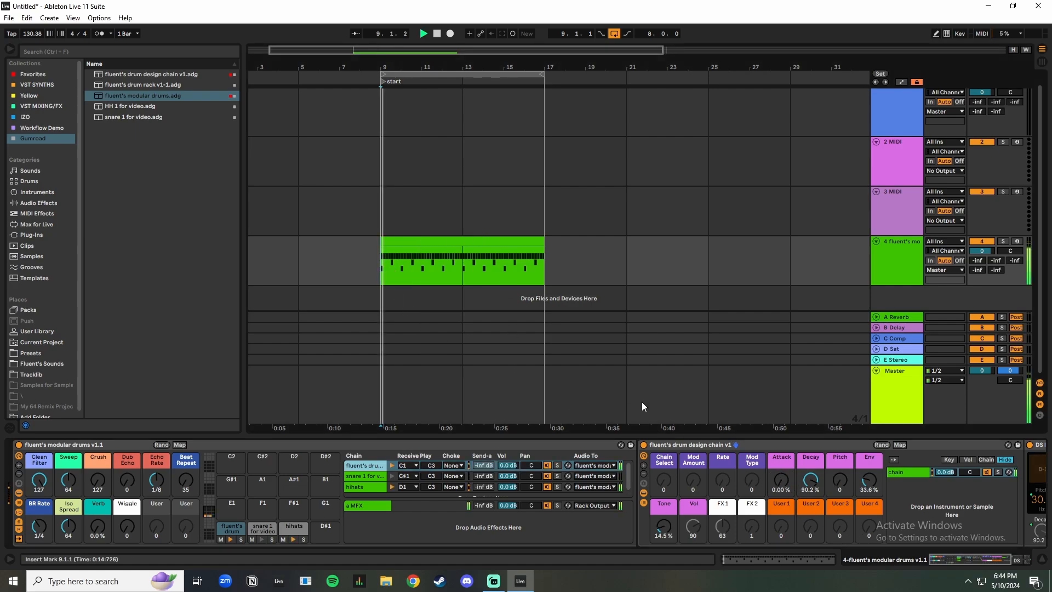
drag(811, 483, 840, 462)
click(879, 443)
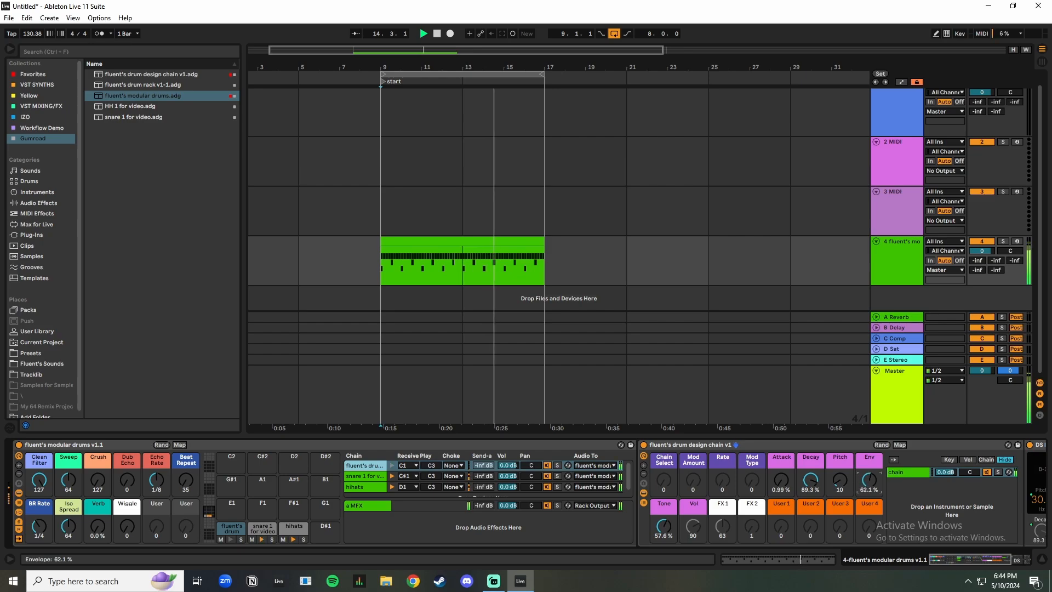
drag(868, 480, 868, 466)
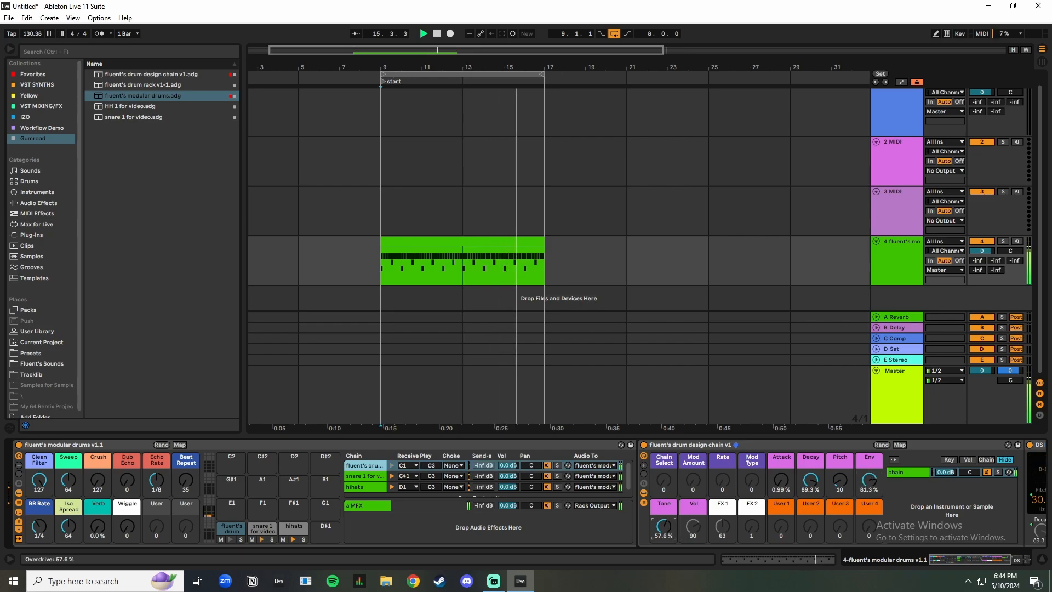
Step: Refine the kick rack's macros to Tone 22.8 %, Attack 6.30 % and Pitch 61, and stop playback
click(657, 530)
drag(657, 531, 657, 559)
click(781, 482)
drag(781, 481, 781, 478)
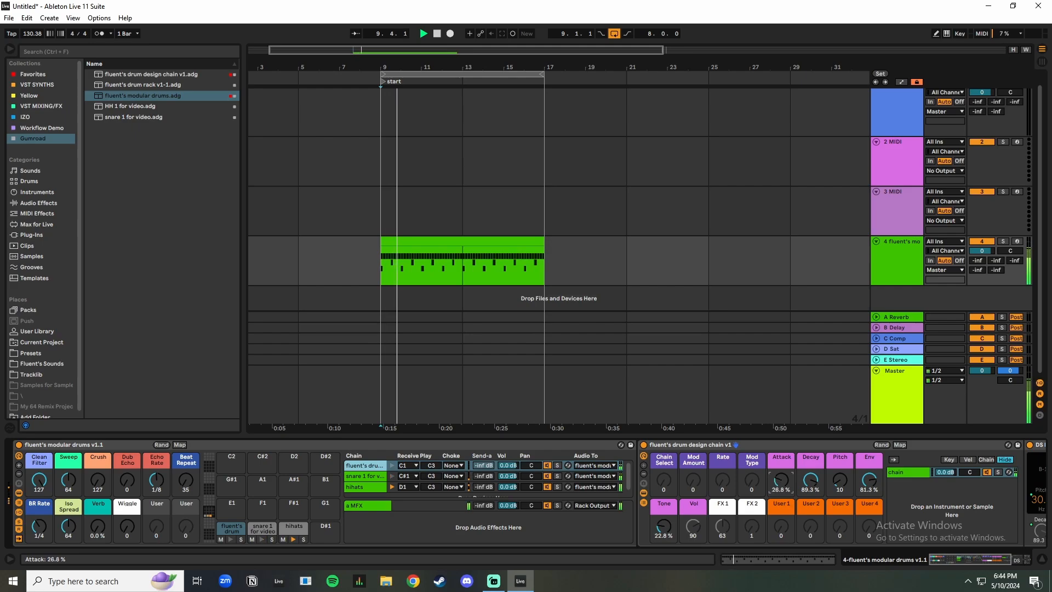
drag(847, 479, 846, 457)
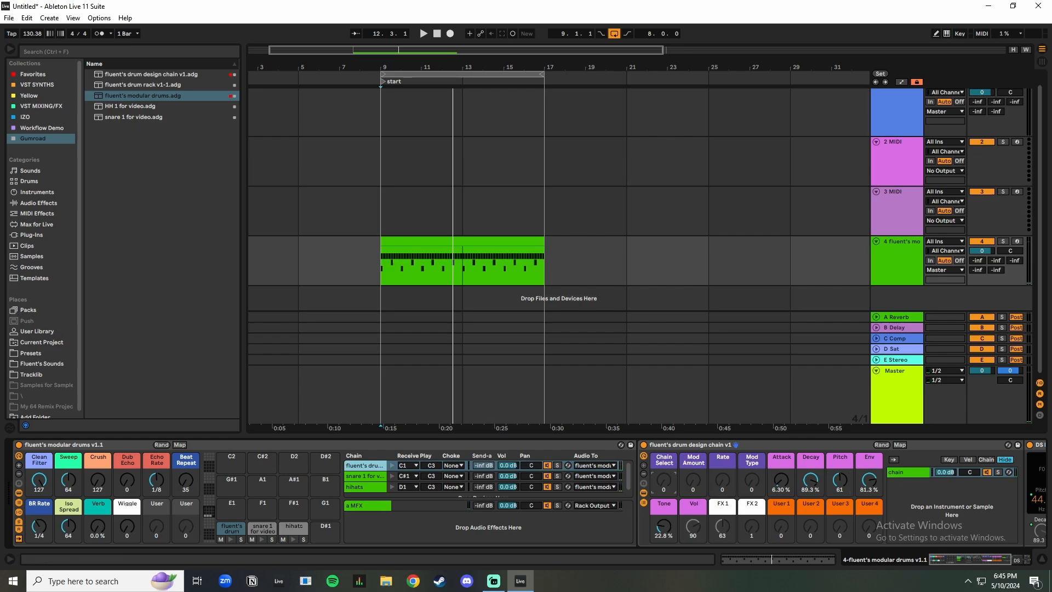
mouse_move(663, 480)
mouse_down()
mouse_move(664, 436)
mouse_move(664, 481)
mouse_up()
key(space)
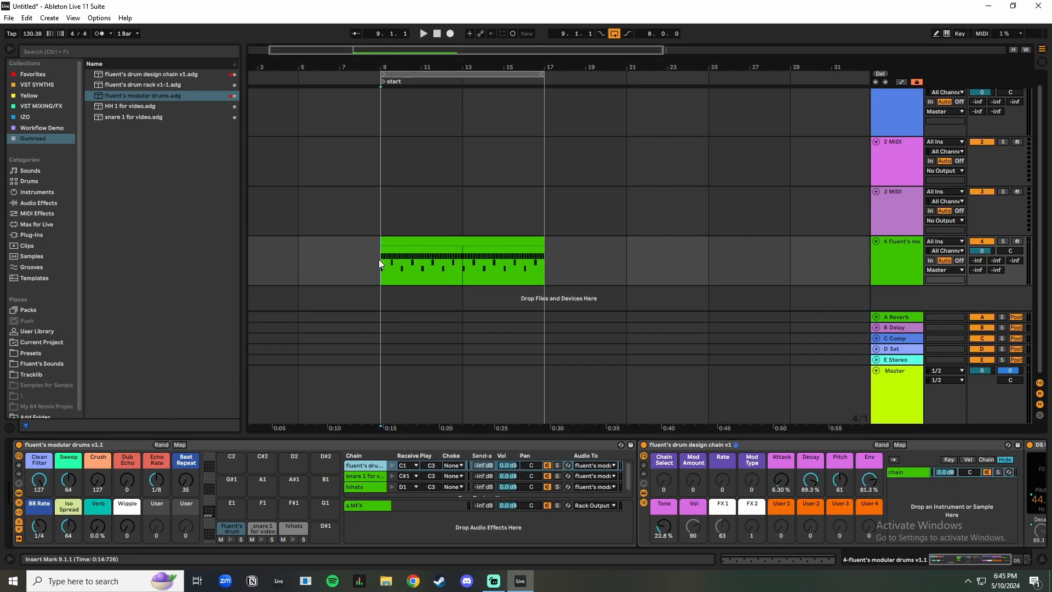
Step: Randomize the modular drums rack's macros and play the pattern from bar 9
drag(425, 261, 460, 284)
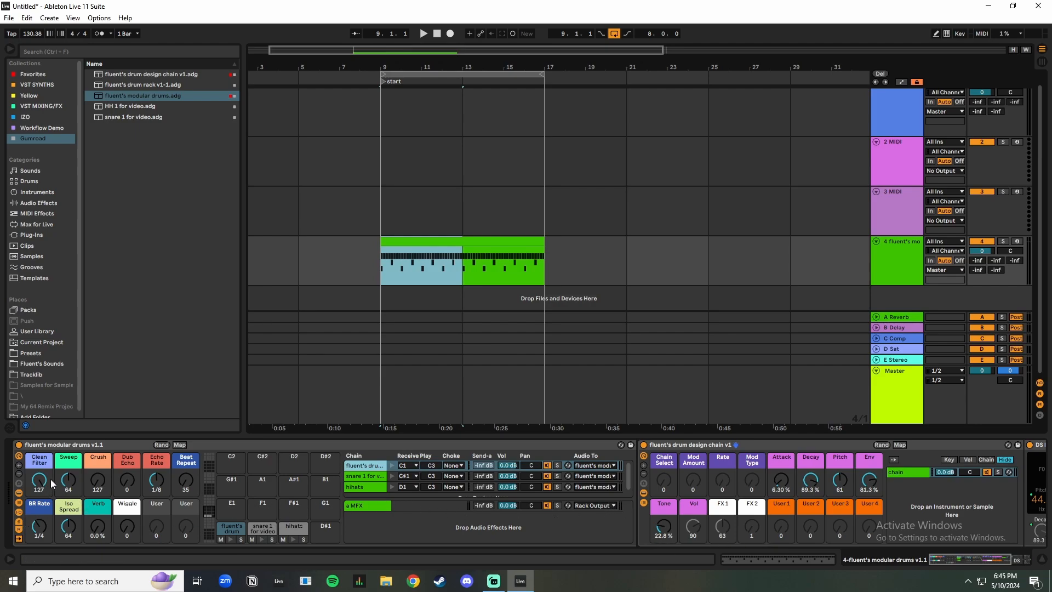
click(161, 444)
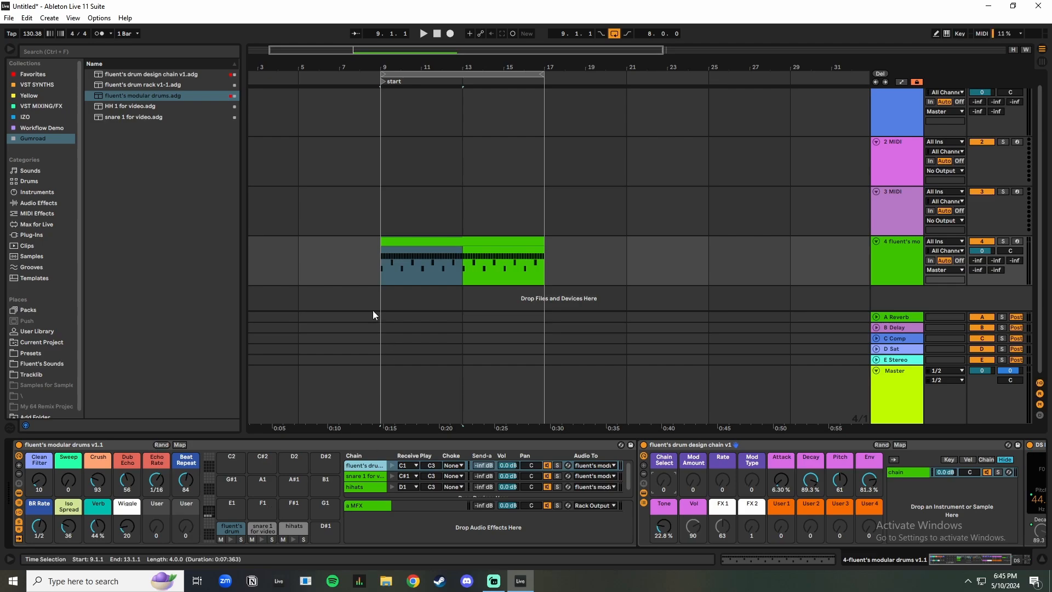
click(397, 273)
key(space)
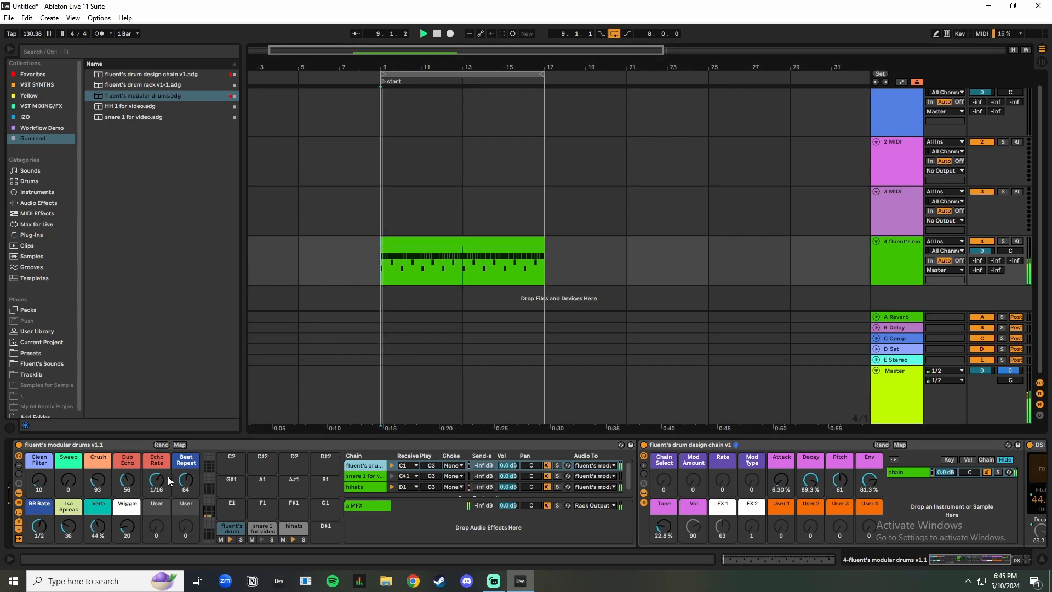
Step: Randomize the modular drums rack's macros several more times during playback and undo all the macro randomizations
click(162, 444)
click(161, 444)
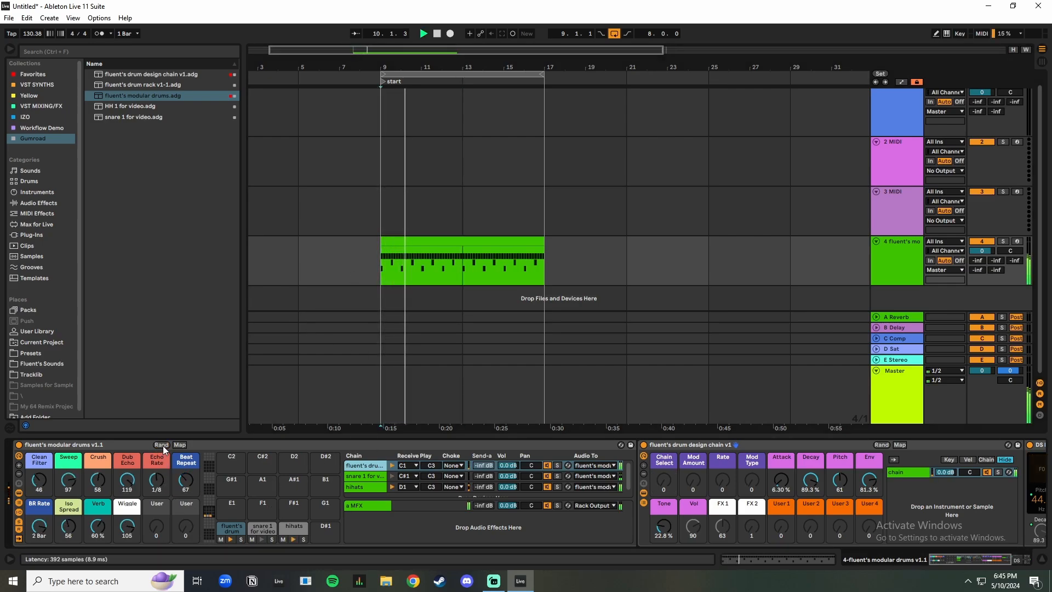
drag(157, 480, 185, 466)
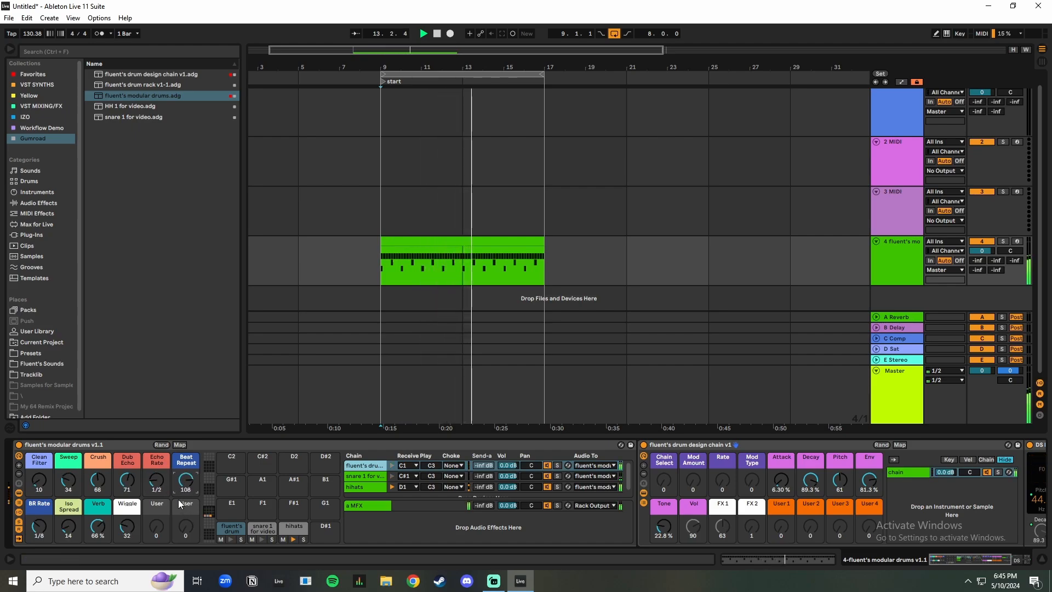
click(161, 444)
key(ctrl+z)
key(ctrl+z)
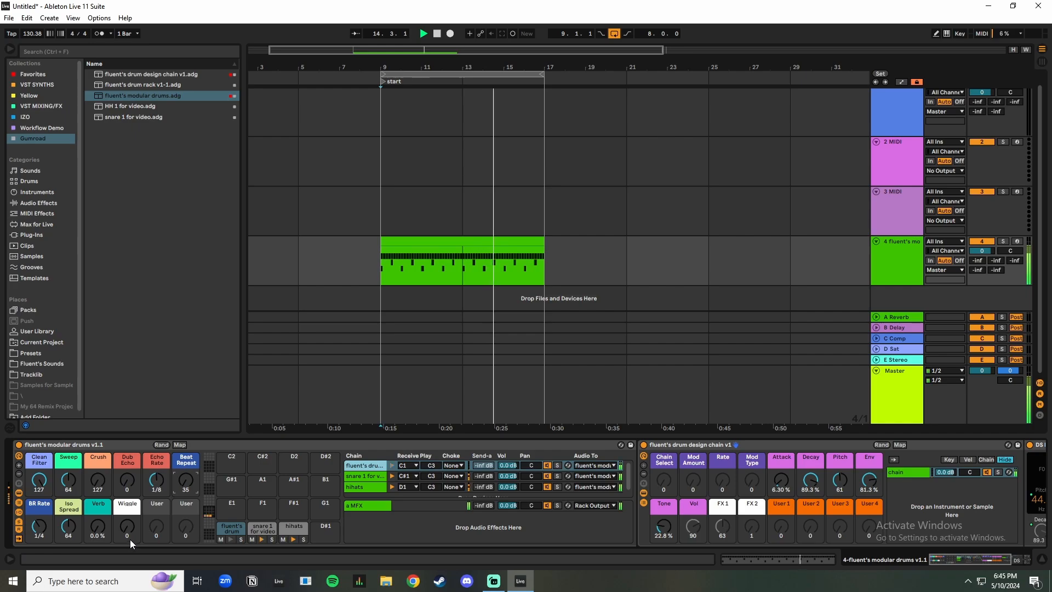
Step: Stop playback and exclude the modular drums rack's BR Rate and Beat Repeat macros from randomization
key(space)
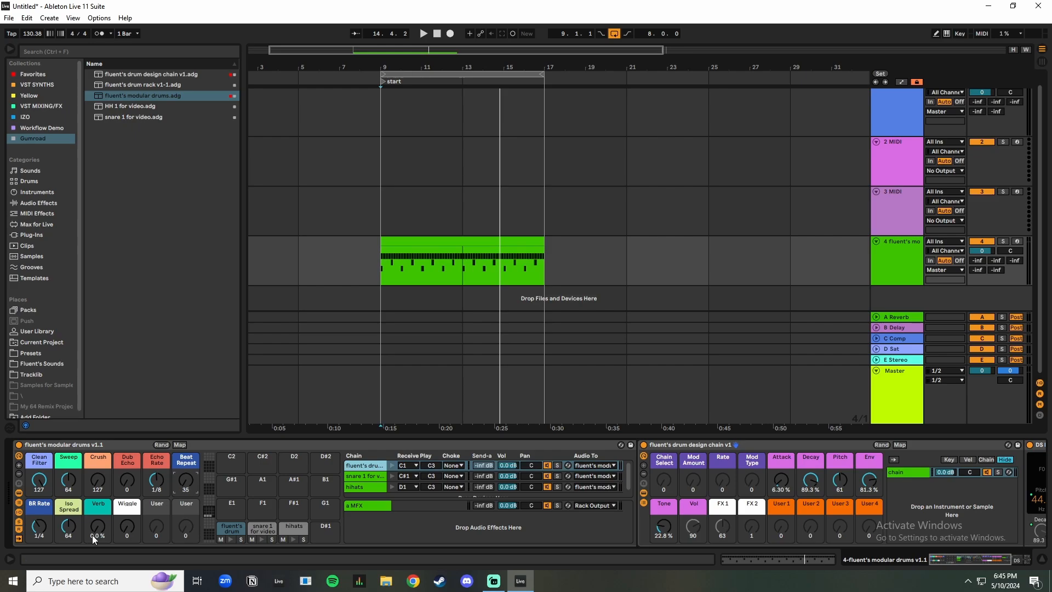
right_click(40, 533)
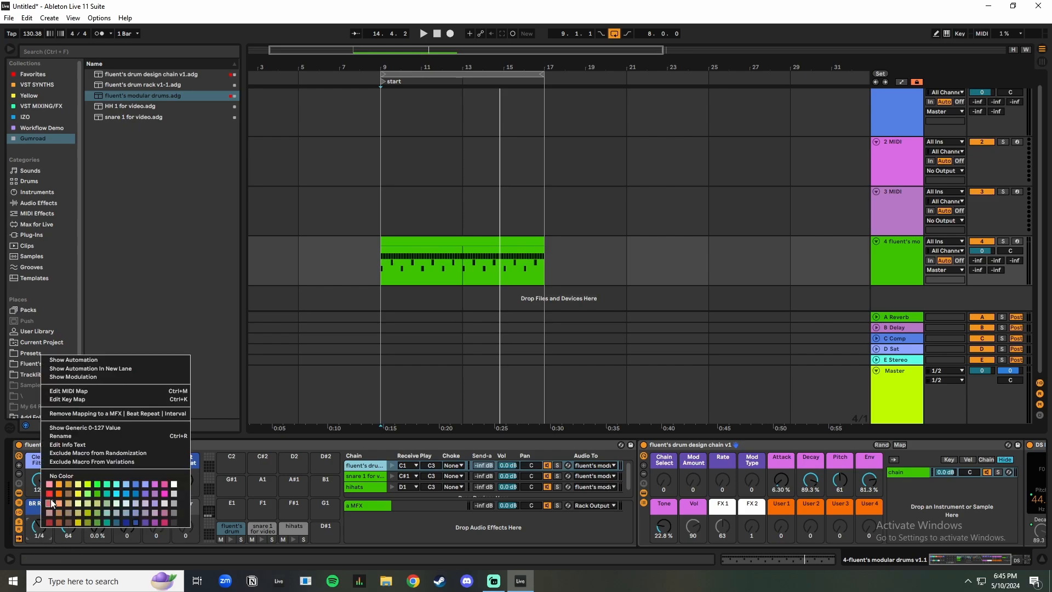
click(65, 454)
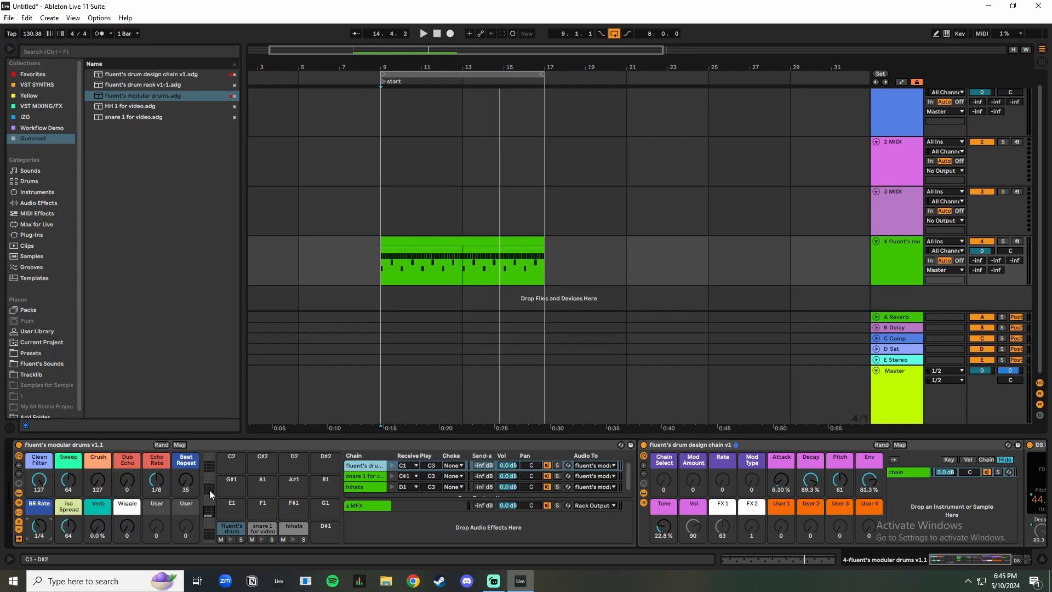
right_click(183, 480)
click(223, 405)
Step: Randomize the modular drums rack's macros twice while playing from bar 9, and switch the rack off and on again
click(161, 445)
key(space)
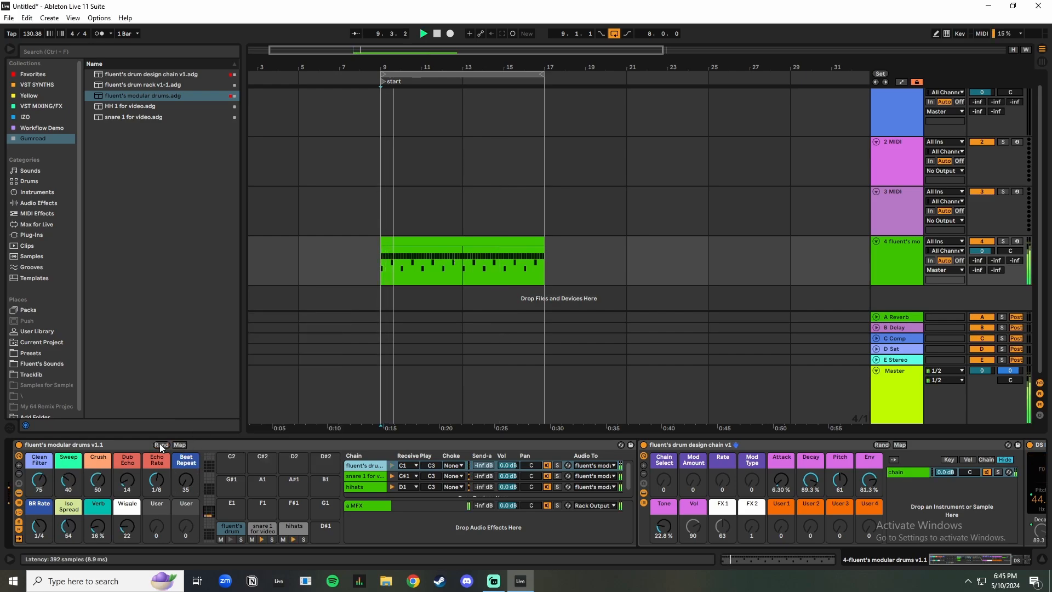
click(162, 445)
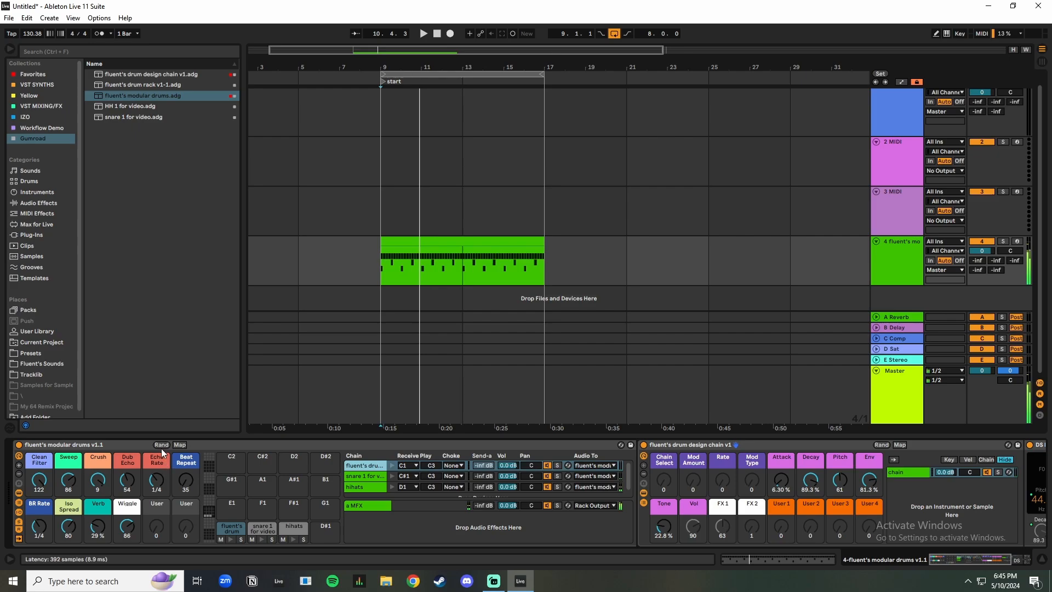
click(25, 445)
click(15, 446)
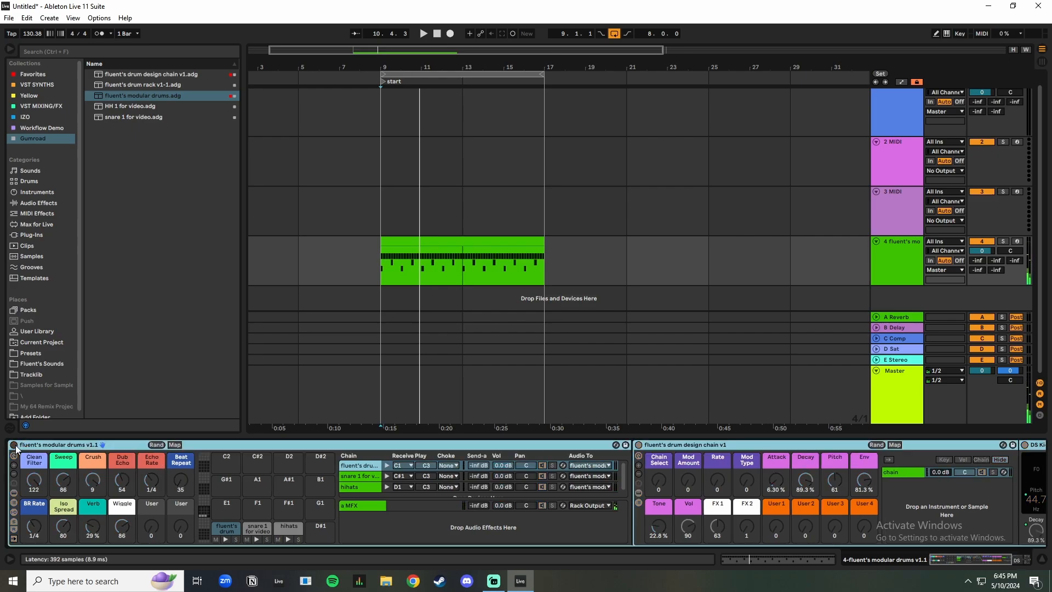
click(15, 445)
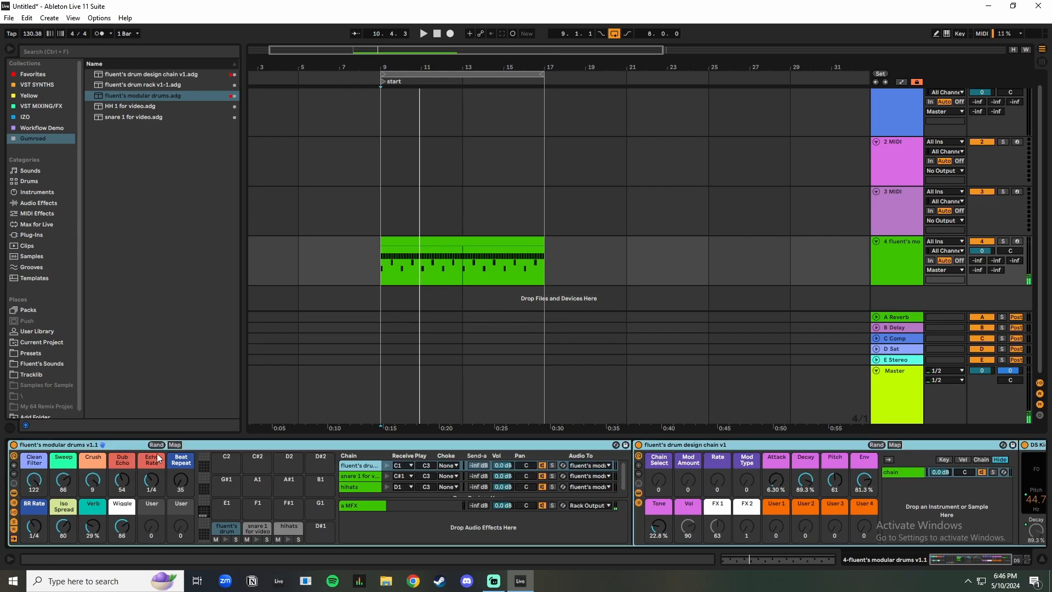
Step: Include the Beat Repeat macro in randomization again and randomize the rack's macros repeatedly while playing from bar 9
right_click(183, 478)
click(208, 402)
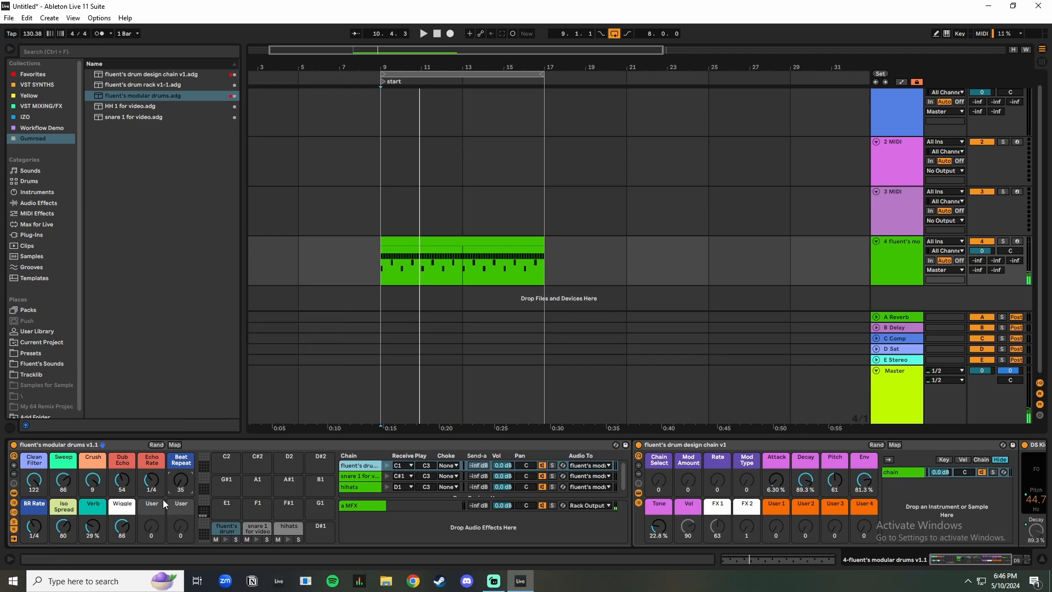
click(156, 446)
key(space)
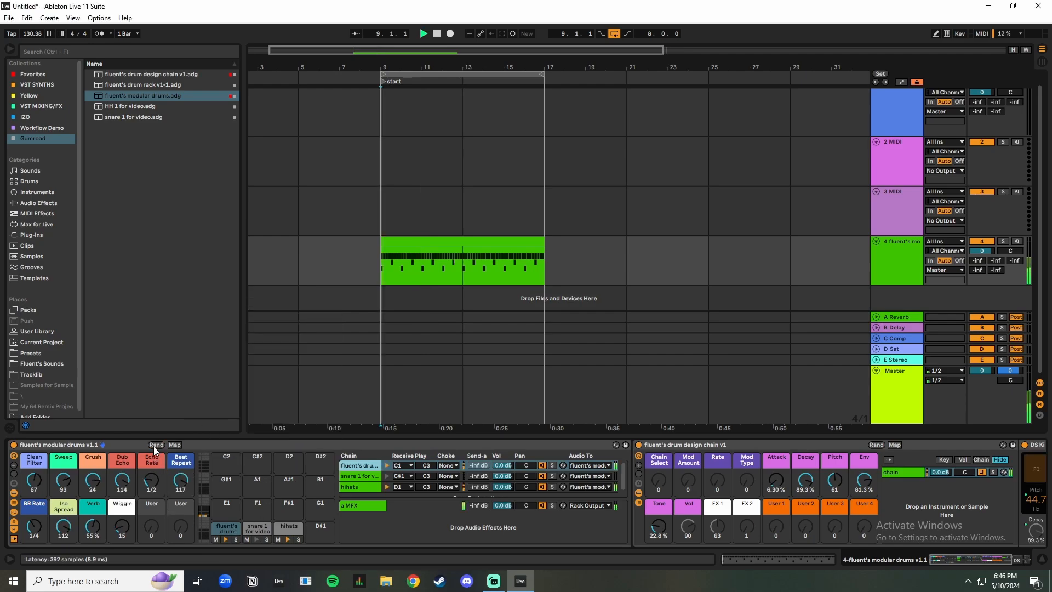
click(156, 445)
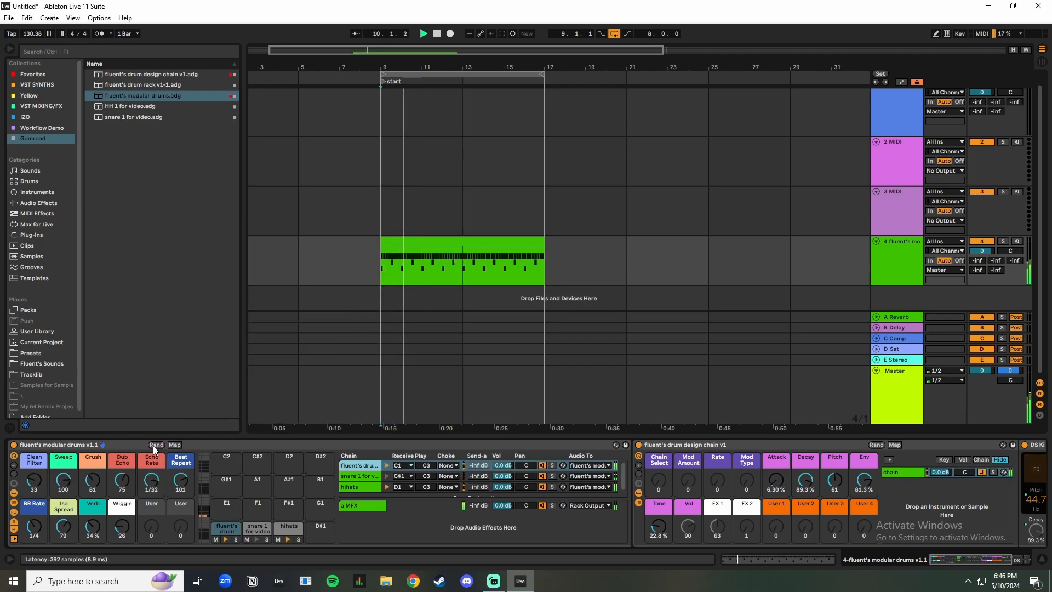
Step: Keep randomizing the modular drums rack's macros during playback, returning Beat Repeat to 35 each time
drag(181, 480, 181, 534)
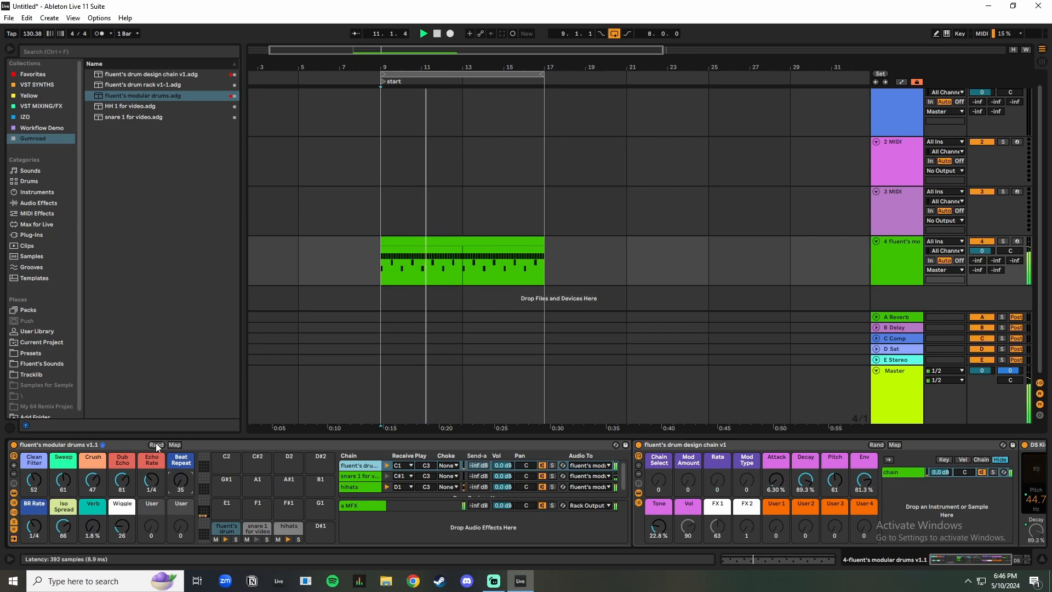
click(156, 445)
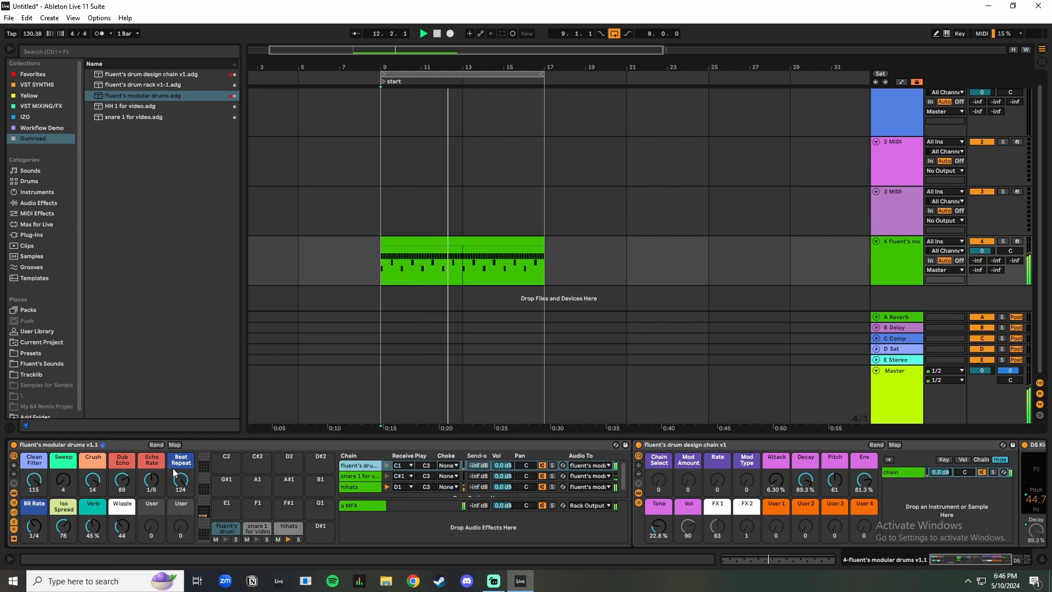
drag(181, 481, 181, 535)
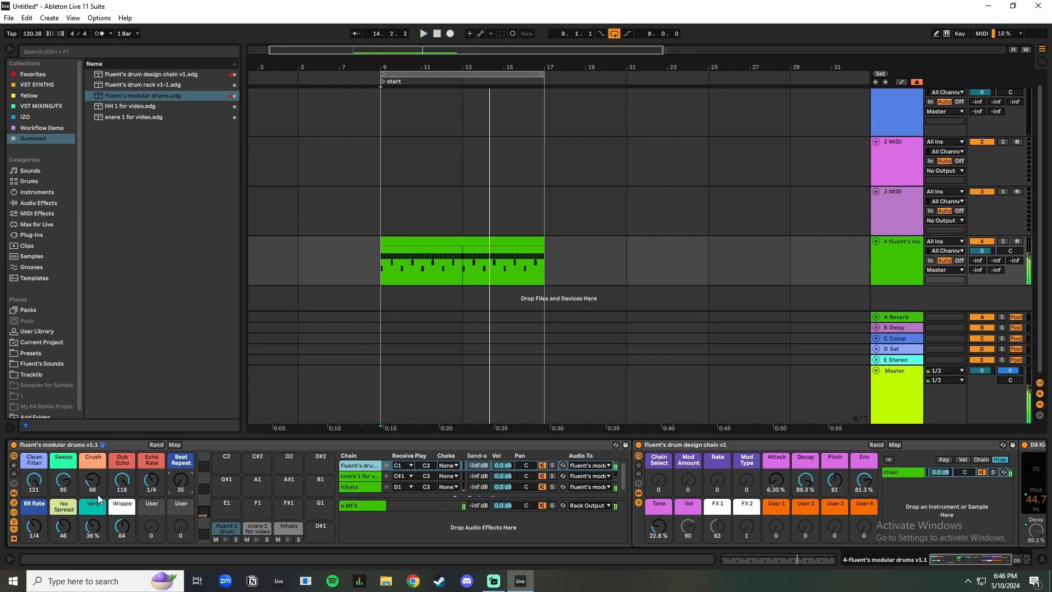
Step: Set Verb to 0.0 %, Sweep 64, Crush 65, Dub Echo 42, Iso Spread 90 and Clean Filter 127, and remove the two unused User macros
drag(94, 528, 122, 523)
key(space)
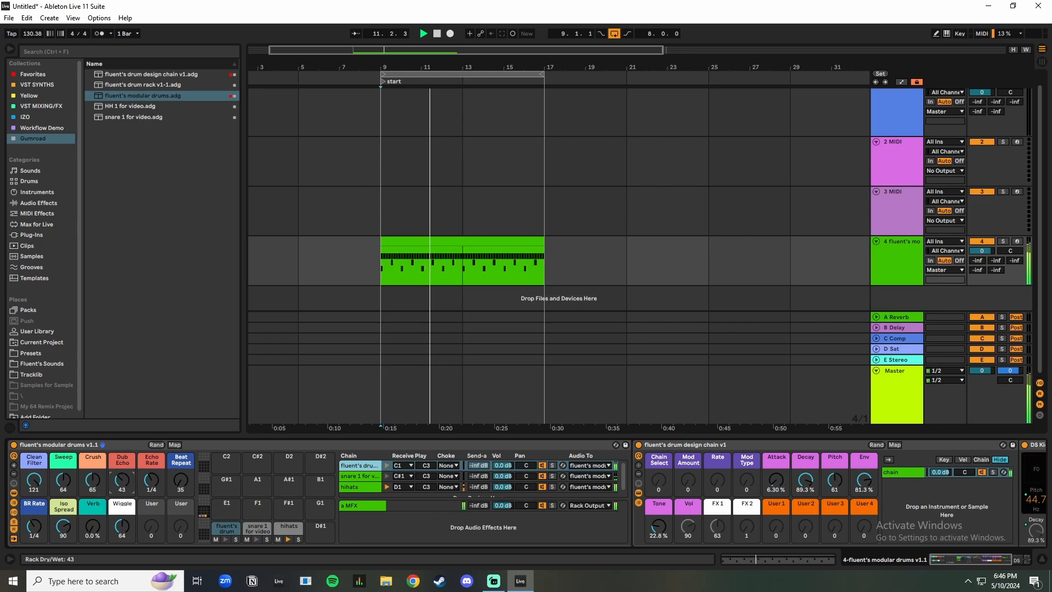
mouse_move(34, 480)
mouse_down()
mouse_move(34, 496)
mouse_move(34, 478)
mouse_up()
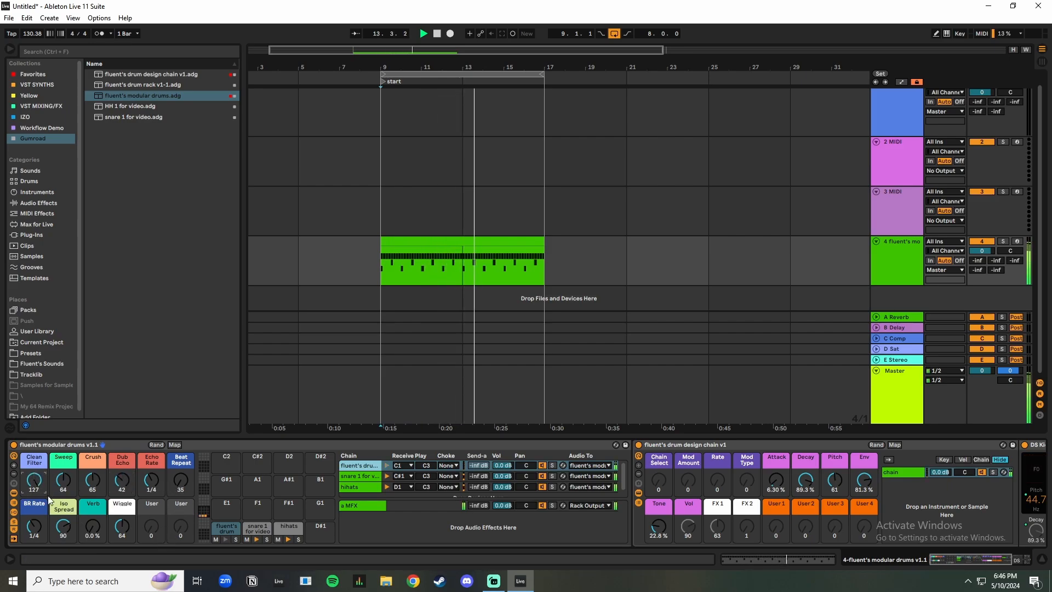
click(13, 474)
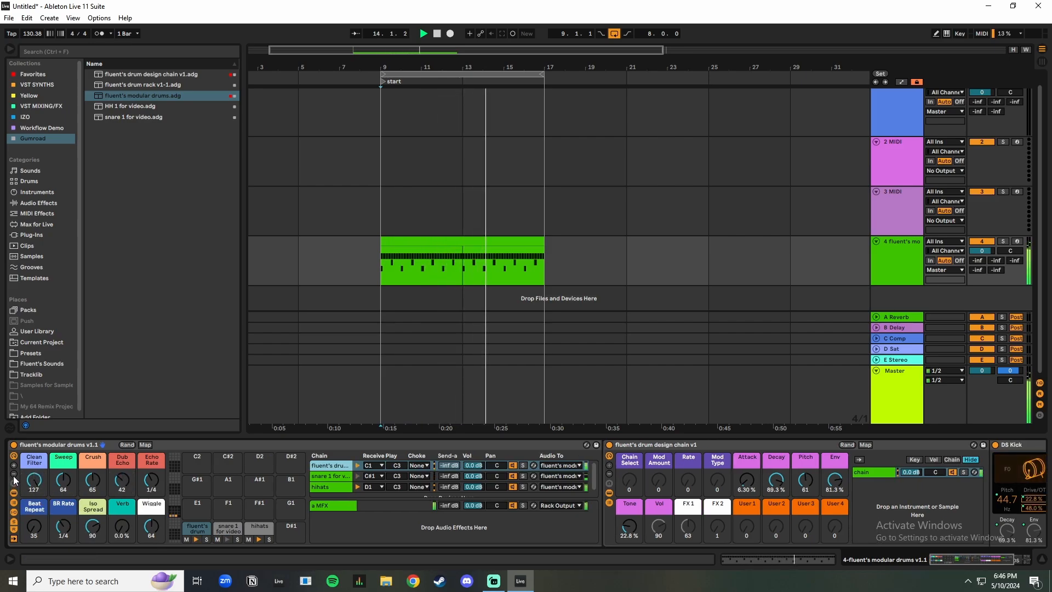
Step: Randomize the ten remaining macros, set Beat Repeat to 35 and restart playback from bar 9
click(125, 444)
drag(39, 531, 39, 575)
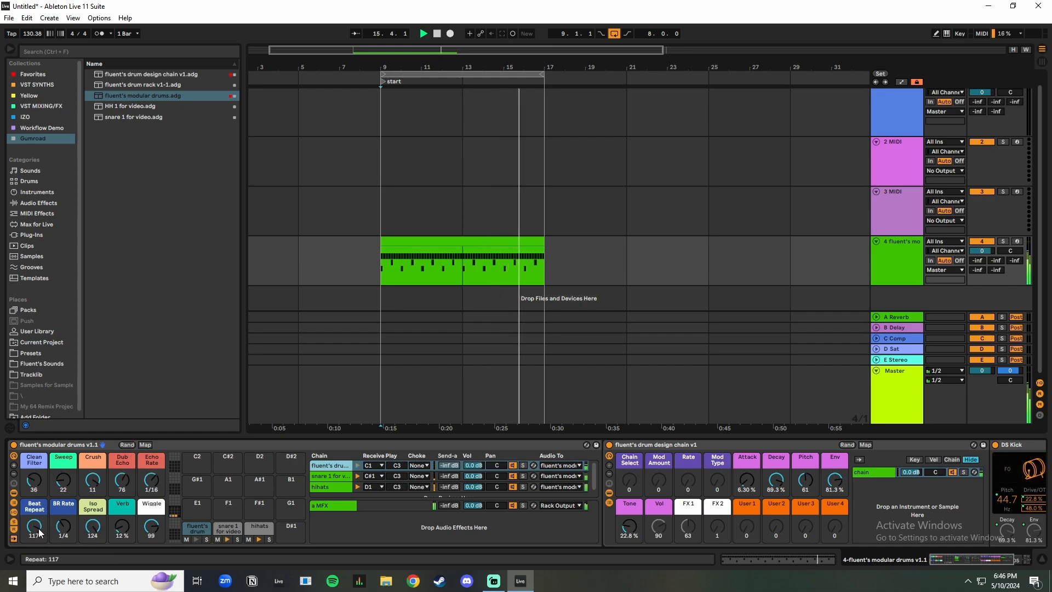
click(64, 527)
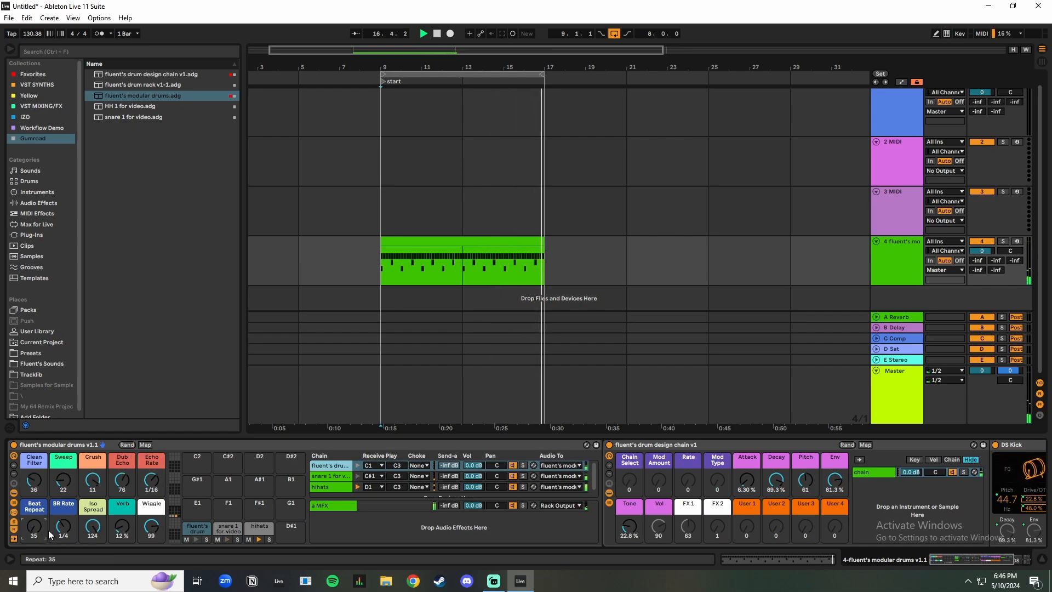
key(space)
key(space)
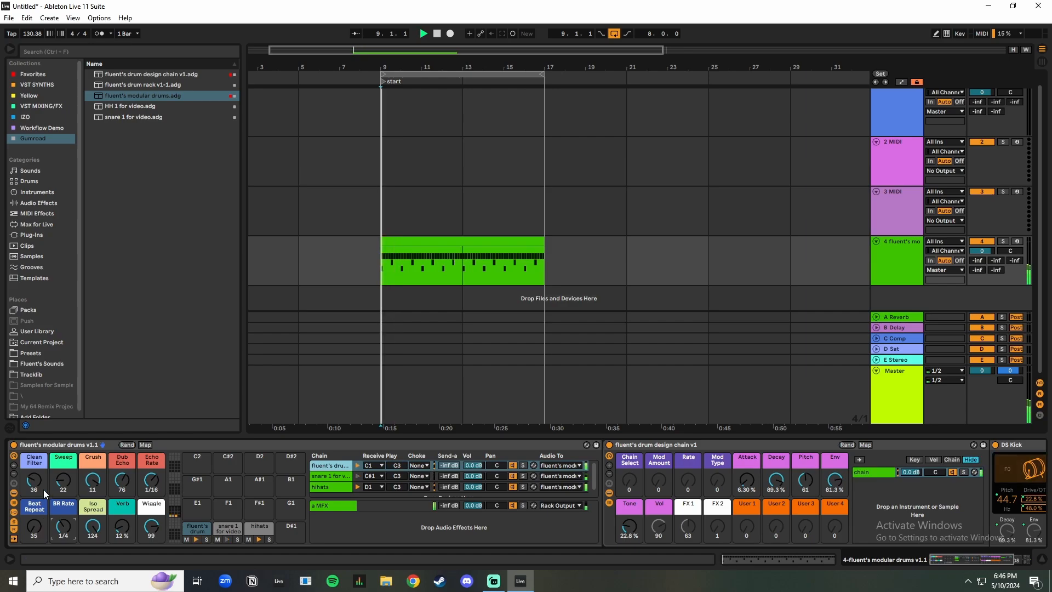
Step: Set Clean Filter to 127, Sweep 64, Crush 82, Dub Echo 0, Iso Spread 62, Verb 0.0 % and Wiggle 40, and audition the pattern briefly
drag(35, 480, 35, 431)
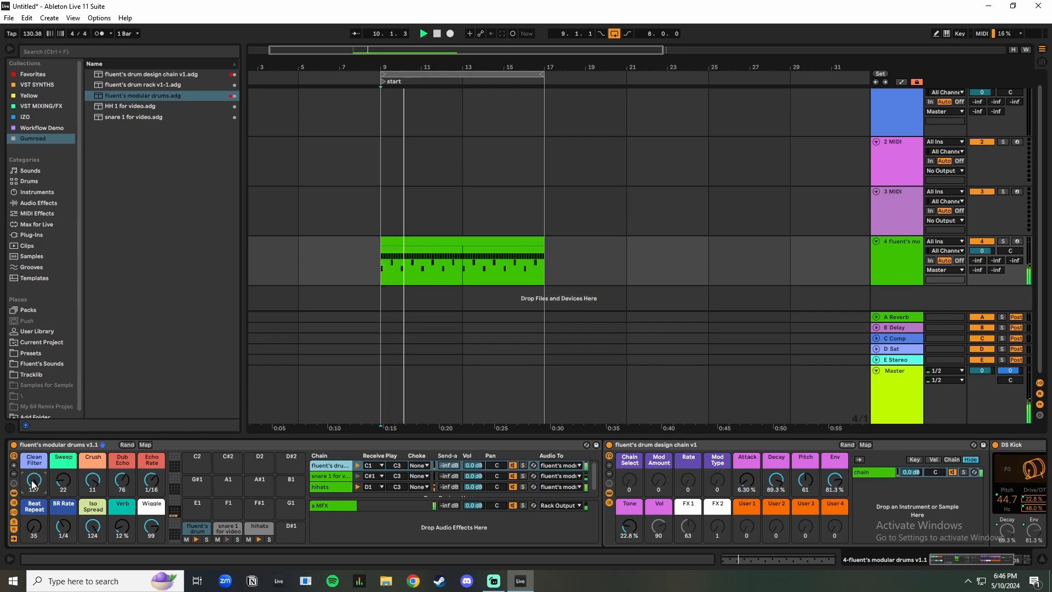
drag(63, 482, 95, 564)
drag(152, 526, 151, 553)
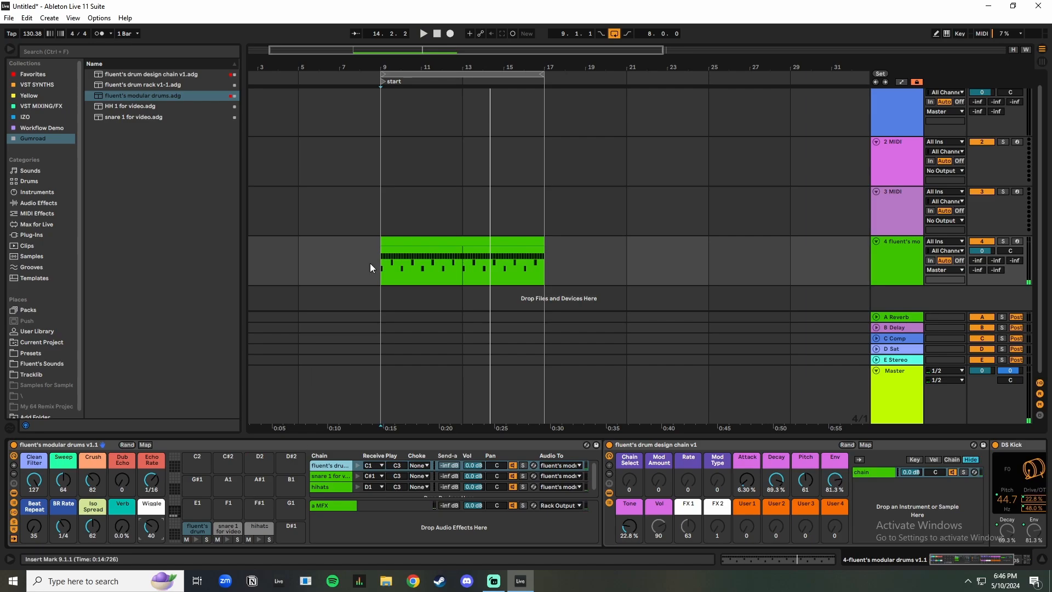
key(space)
key(space)
key(space)
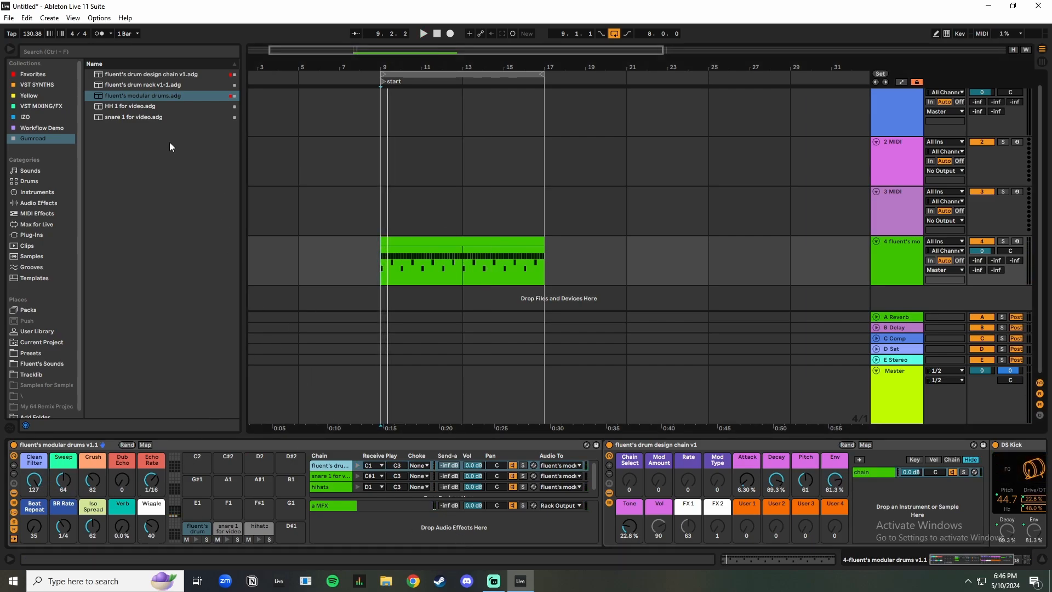
drag(955, 560, 889, 552)
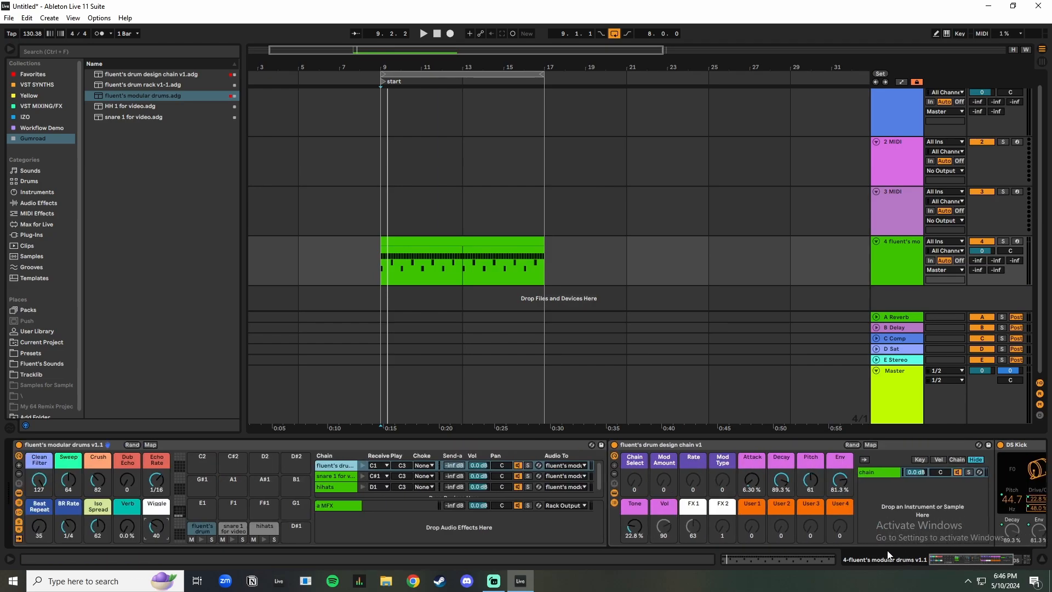
click(56, 51)
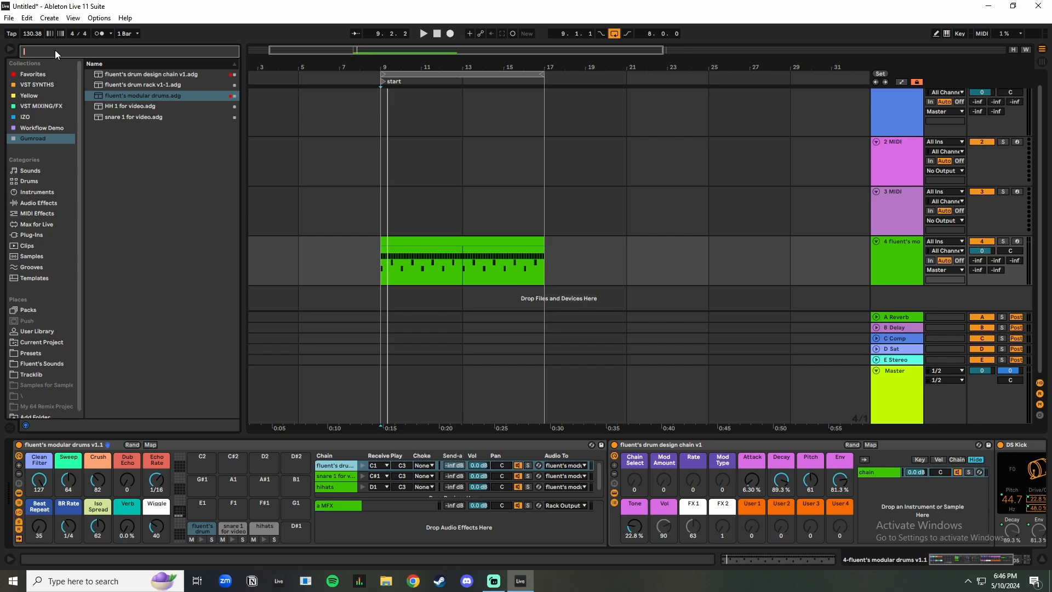
text(note)
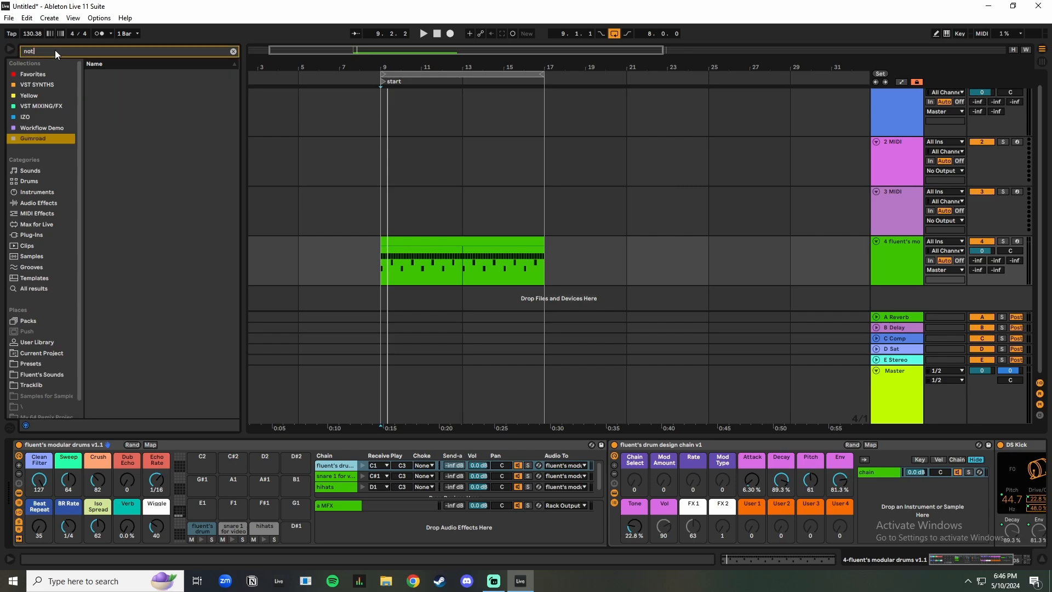
key(BackSpace)
key(BackSpace)
key(BackSpace)
key(BackSpace)
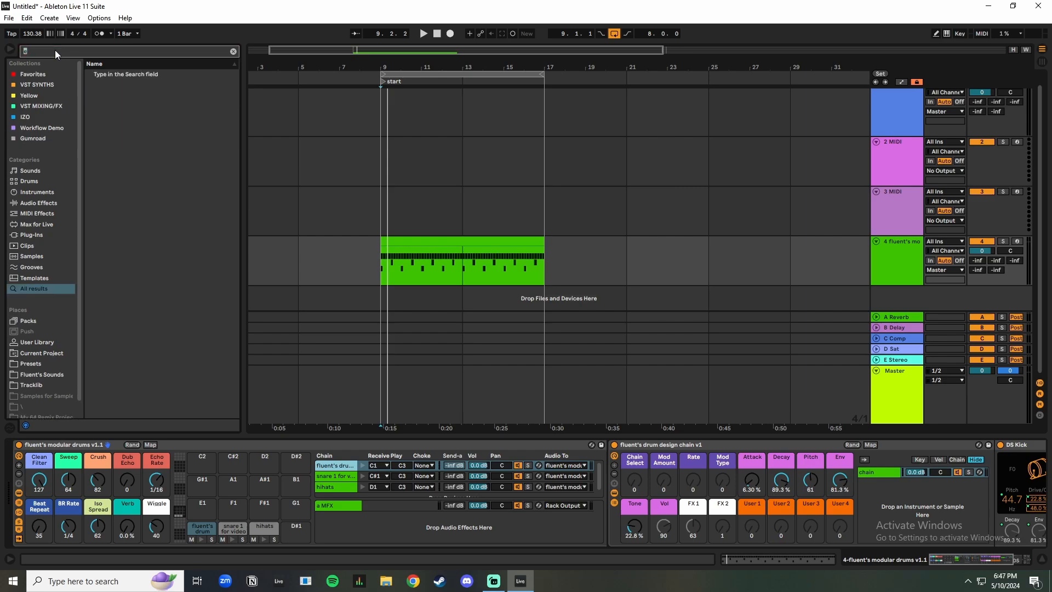
Step: Search the browser for "exp" and insert the Expression Control device before the modular drums rack
text(exp)
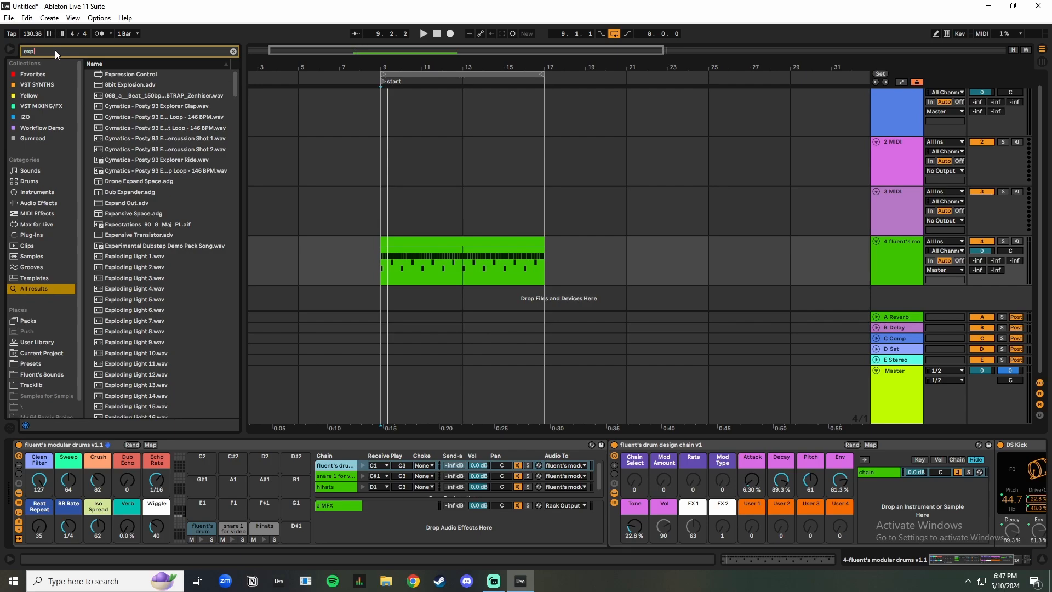
click(107, 76)
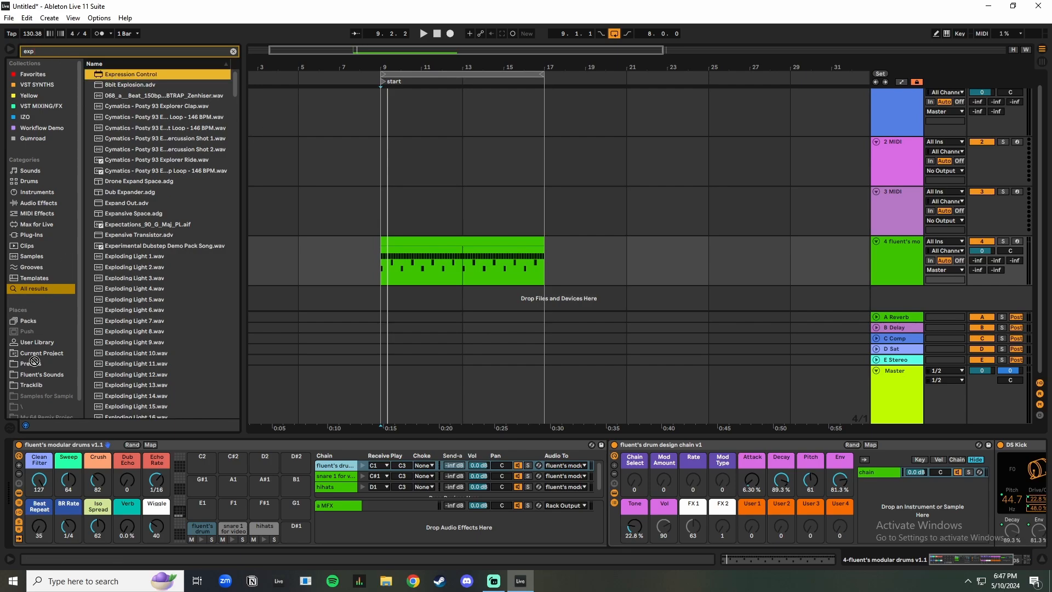
drag(34, 361, 18, 508)
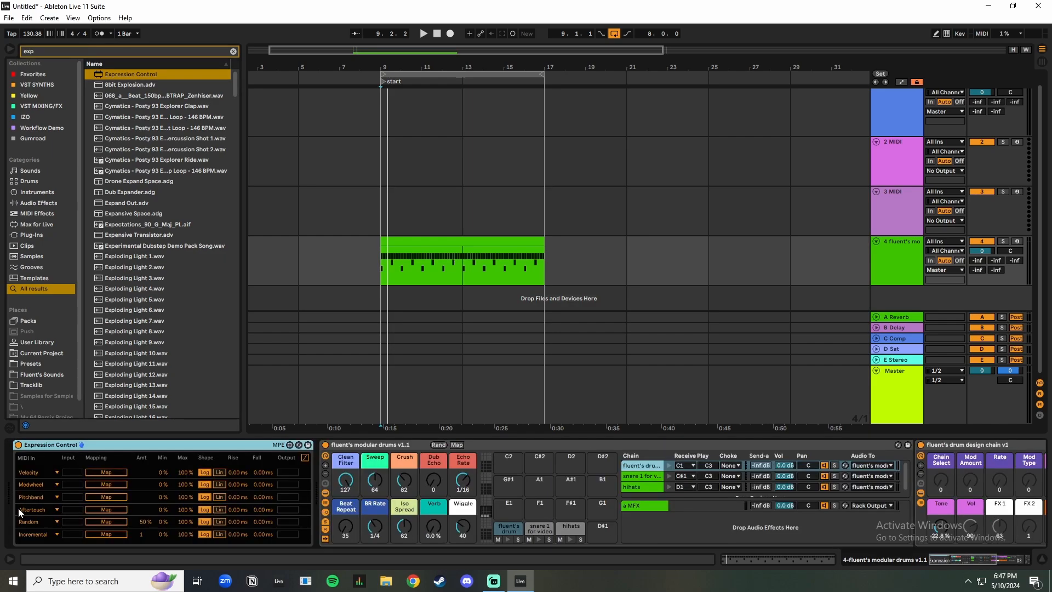
Step: Set the MIDI source of all six Expression Control rows to Random
click(52, 473)
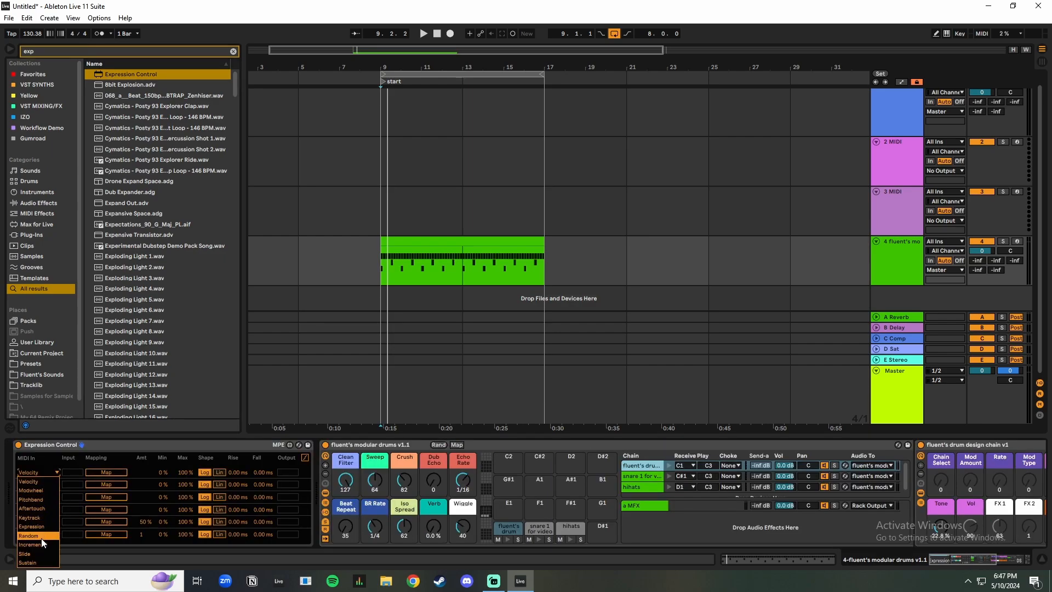
click(41, 536)
click(39, 485)
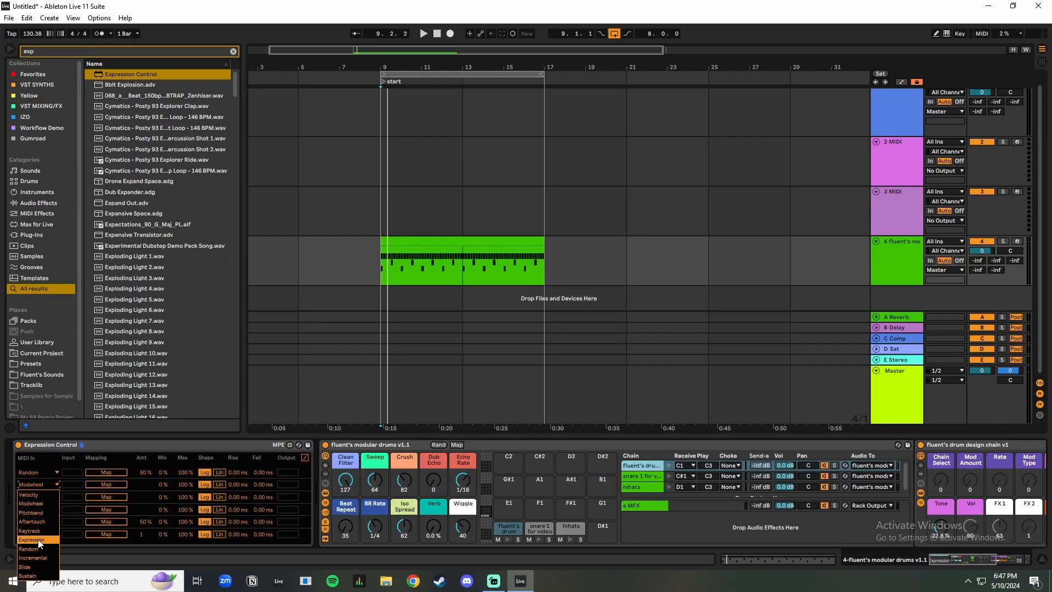
click(35, 548)
click(37, 497)
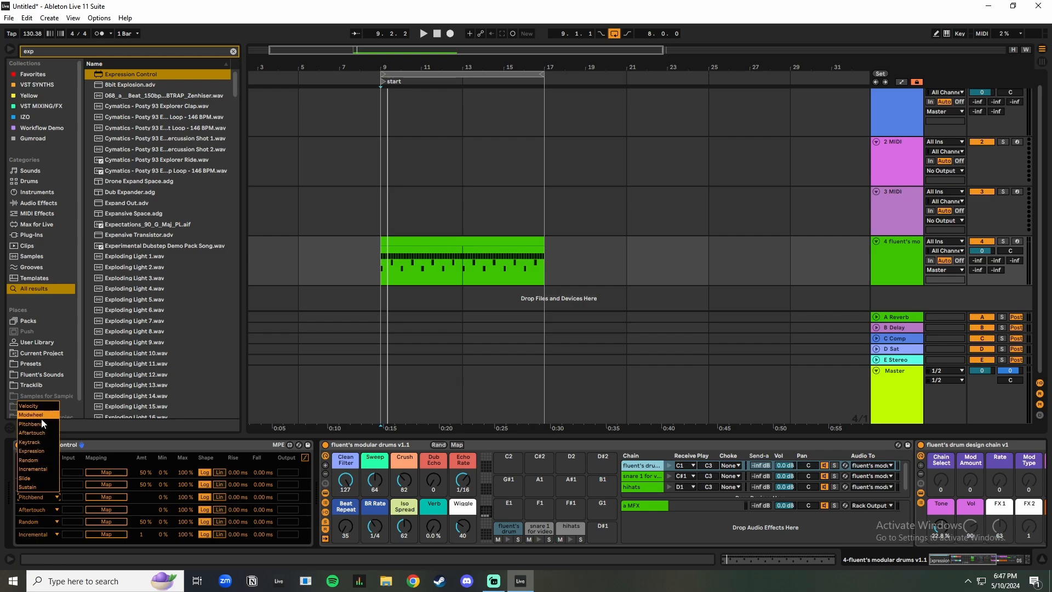
click(31, 460)
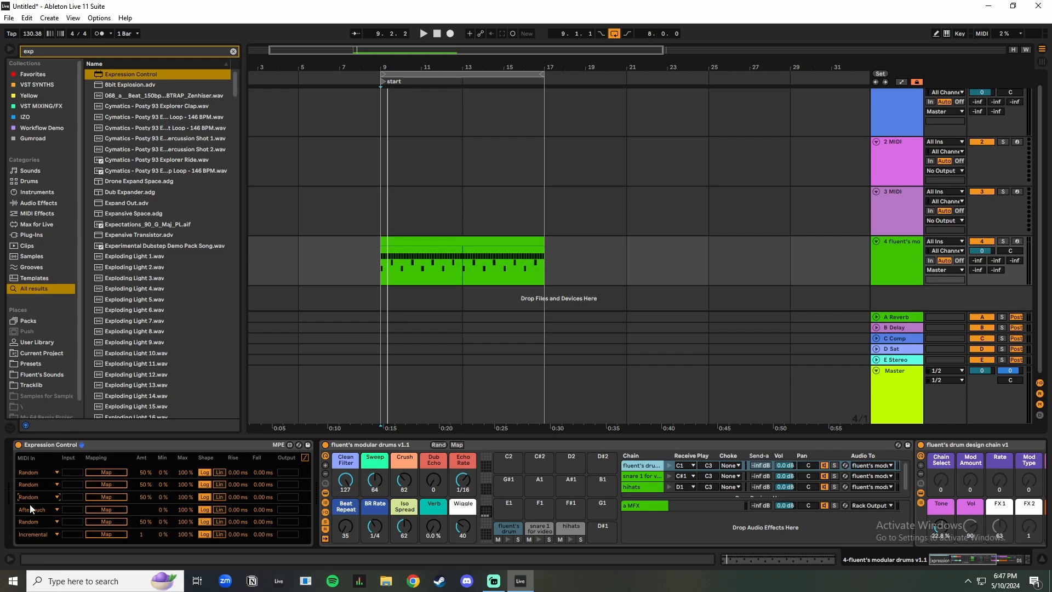
click(28, 510)
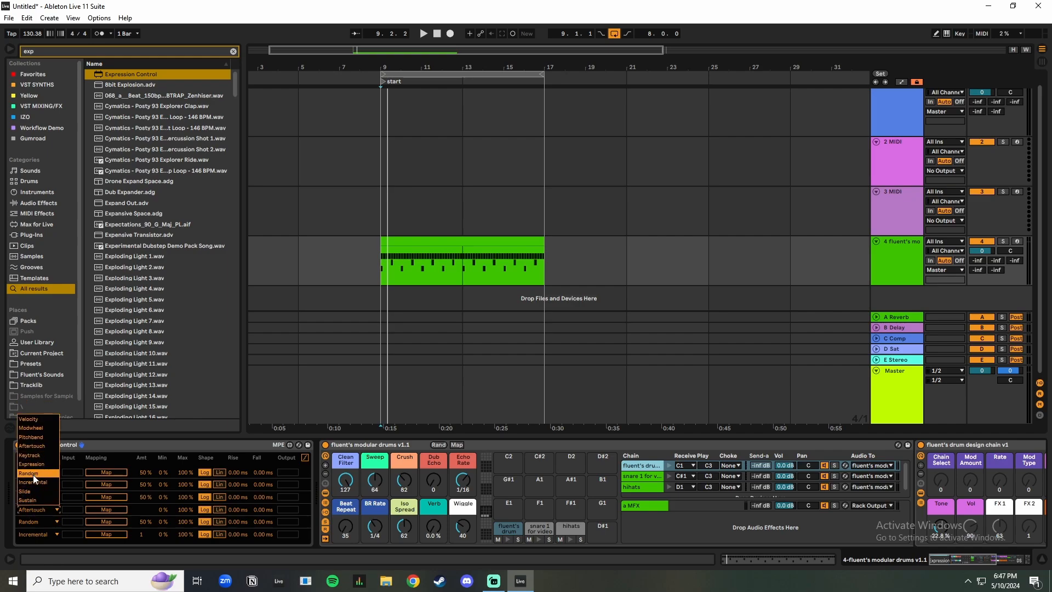
click(31, 473)
click(31, 522)
click(28, 534)
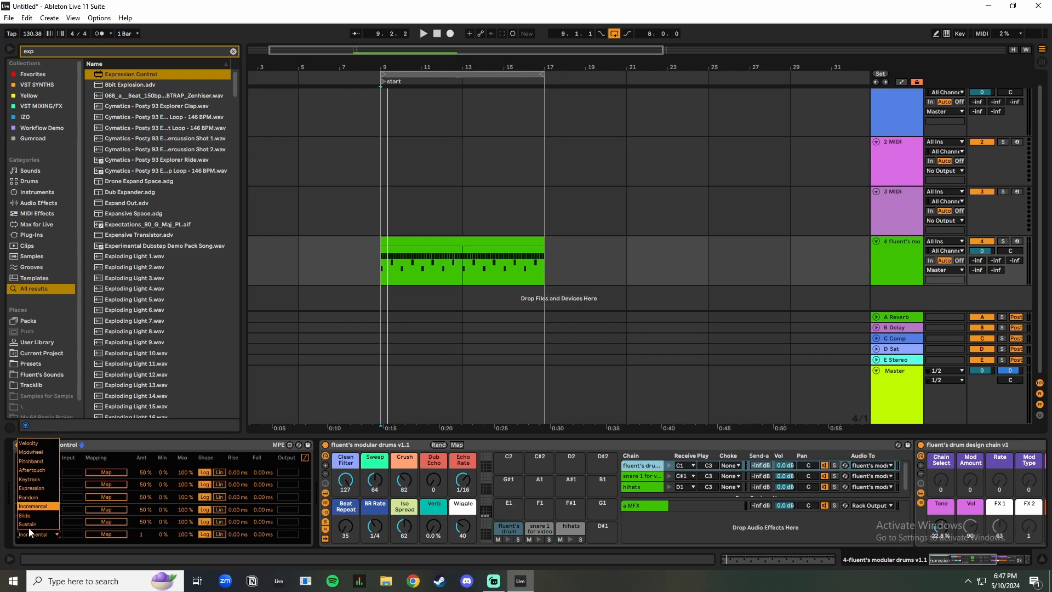
click(30, 497)
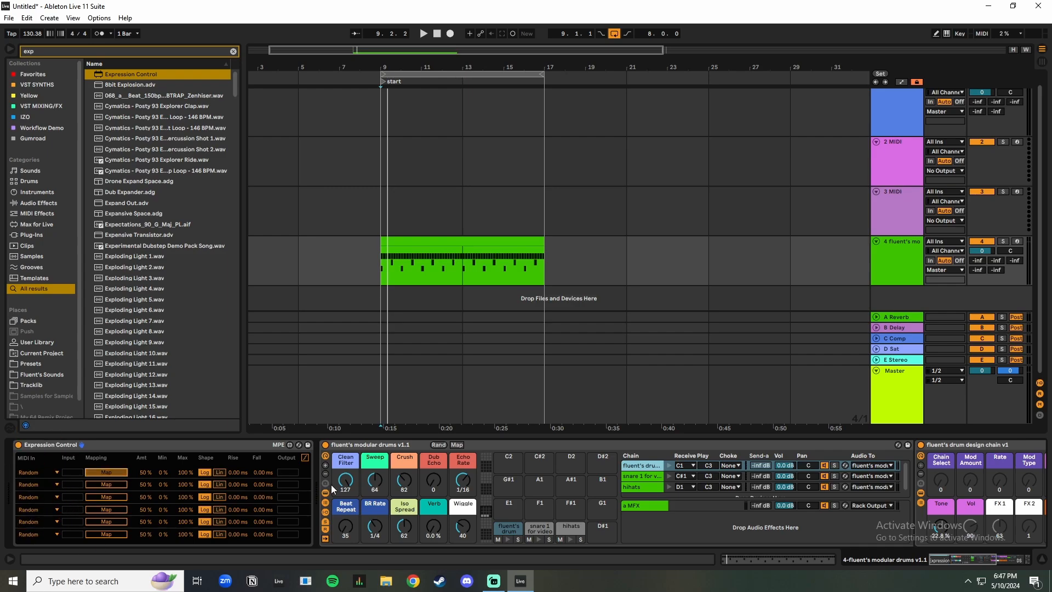
Step: Map the first Random row to Crush and the second to Dub Echo with a 100 % amount and about 45 % maximum
click(403, 481)
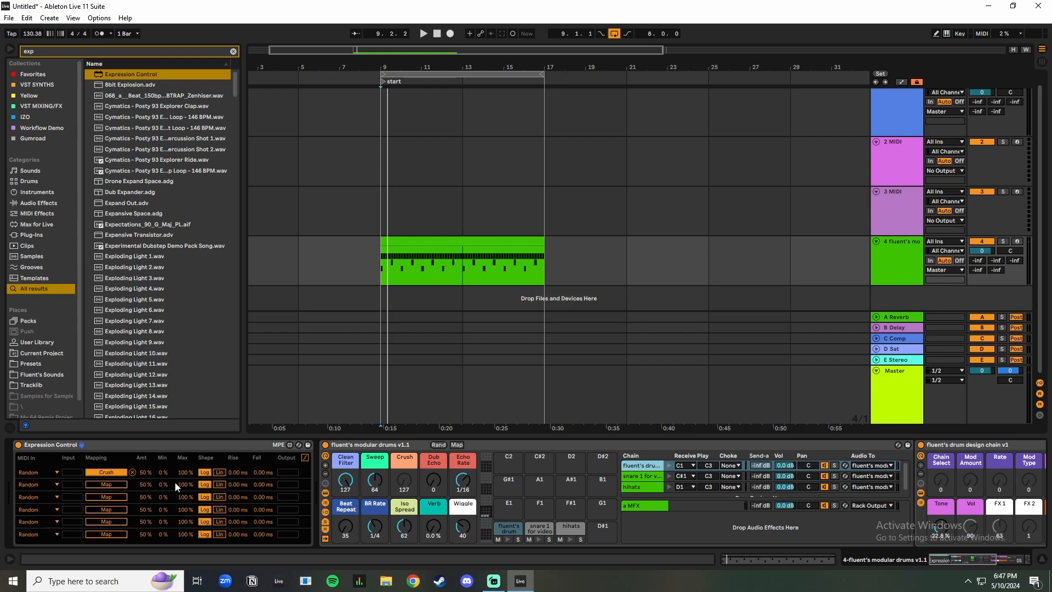
click(103, 482)
click(434, 480)
drag(183, 482, 183, 517)
Step: Map the third Random row to Iso Spread with a 100 % amount and a range of 23 % to 67 %
click(116, 497)
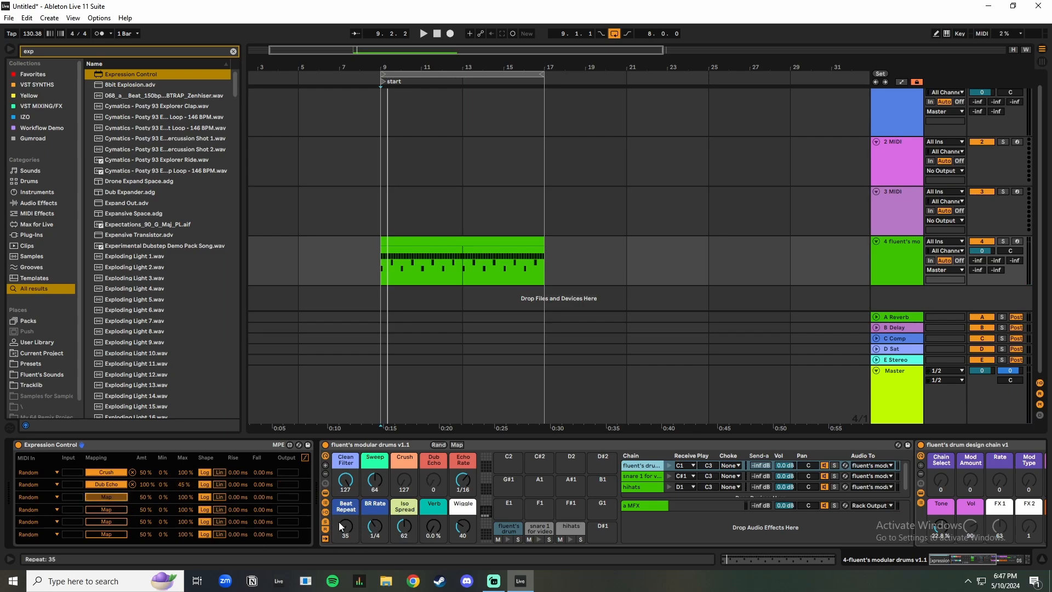
click(405, 528)
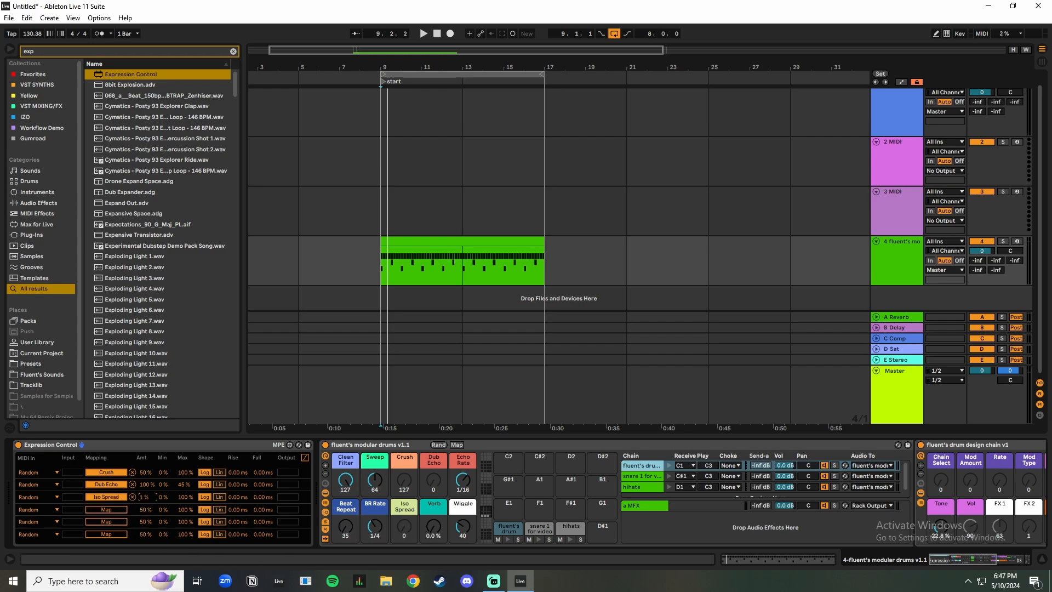
drag(165, 497, 185, 521)
Step: Map the remaining Random rows to Wiggle, Verb with 100 % amount and 67 % maximum, and Clean Filter with a 33 % to 84 % range
click(463, 525)
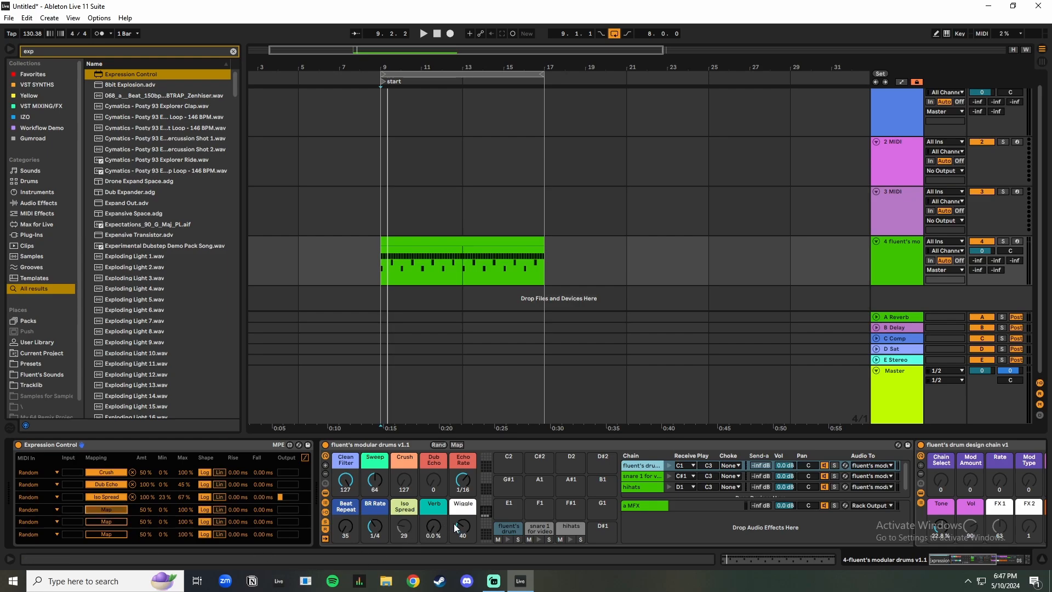
click(434, 526)
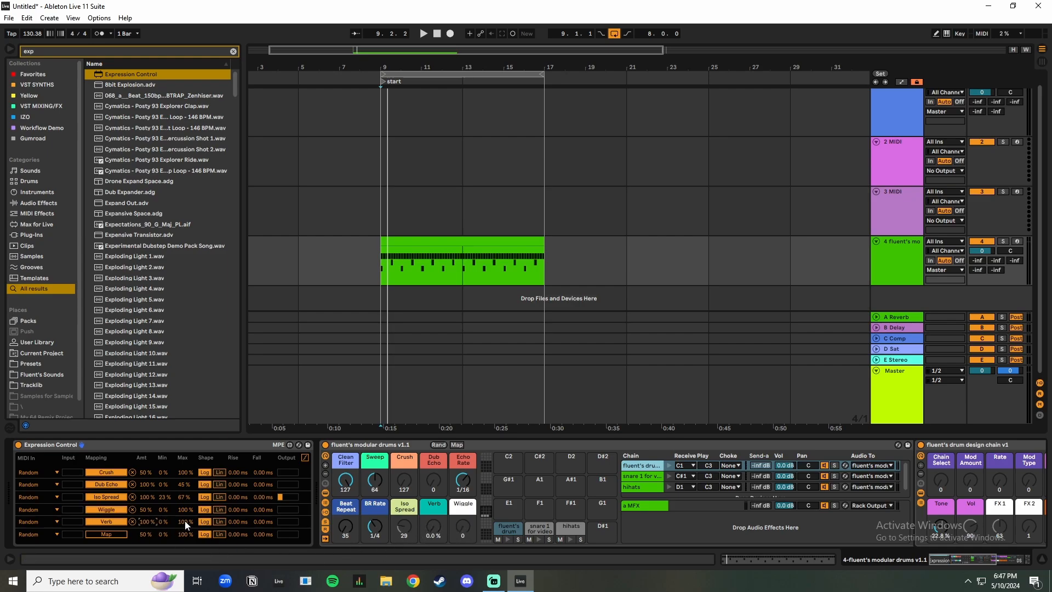
click(97, 534)
click(345, 480)
drag(165, 533, 164, 515)
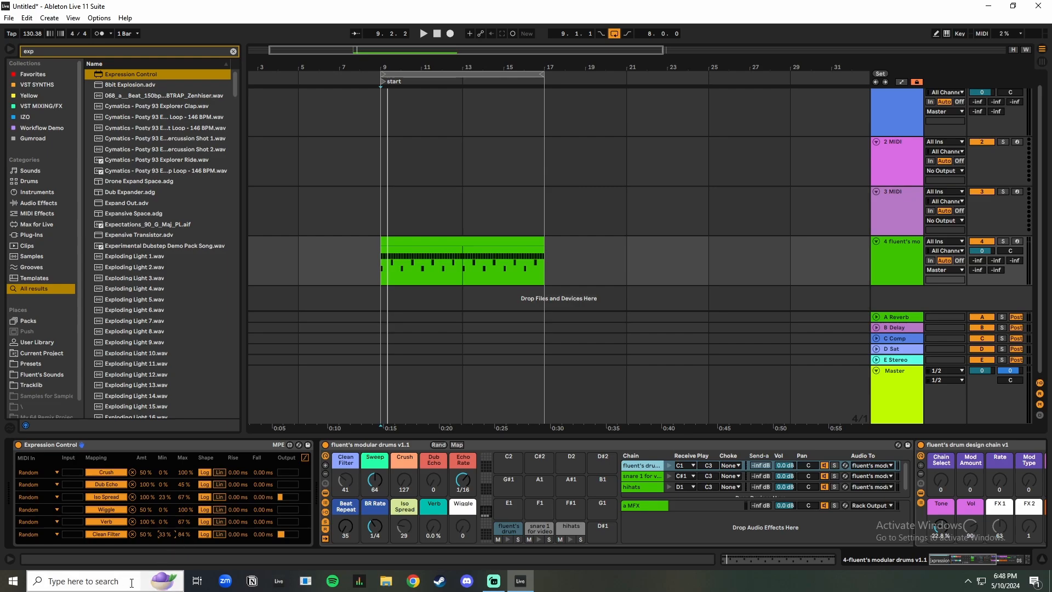
Step: Audition the randomized macros from bar 9 and remove the Verb mapping from Expression Control
click(366, 268)
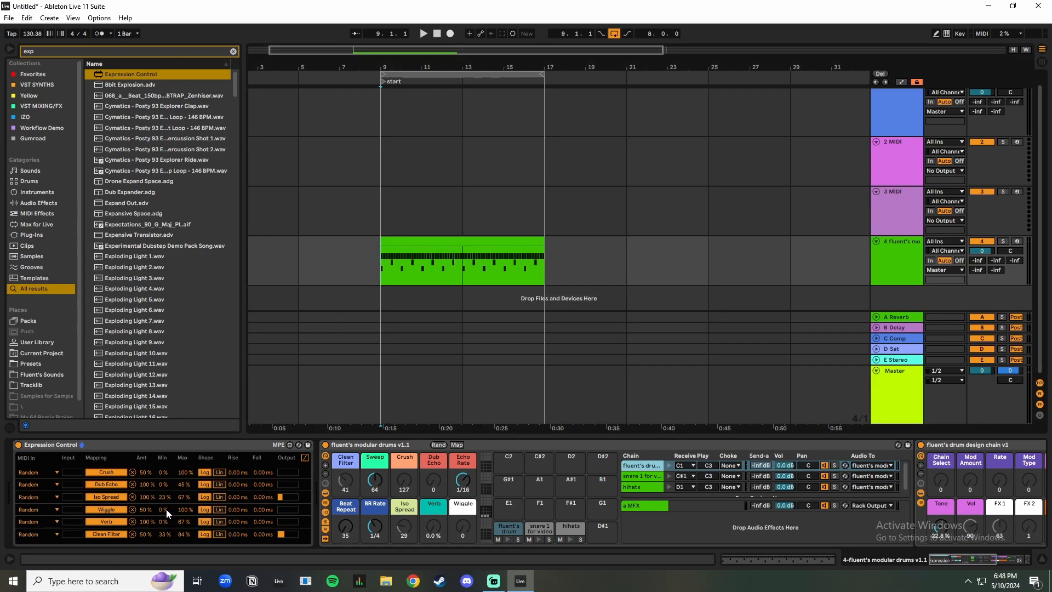
key(space)
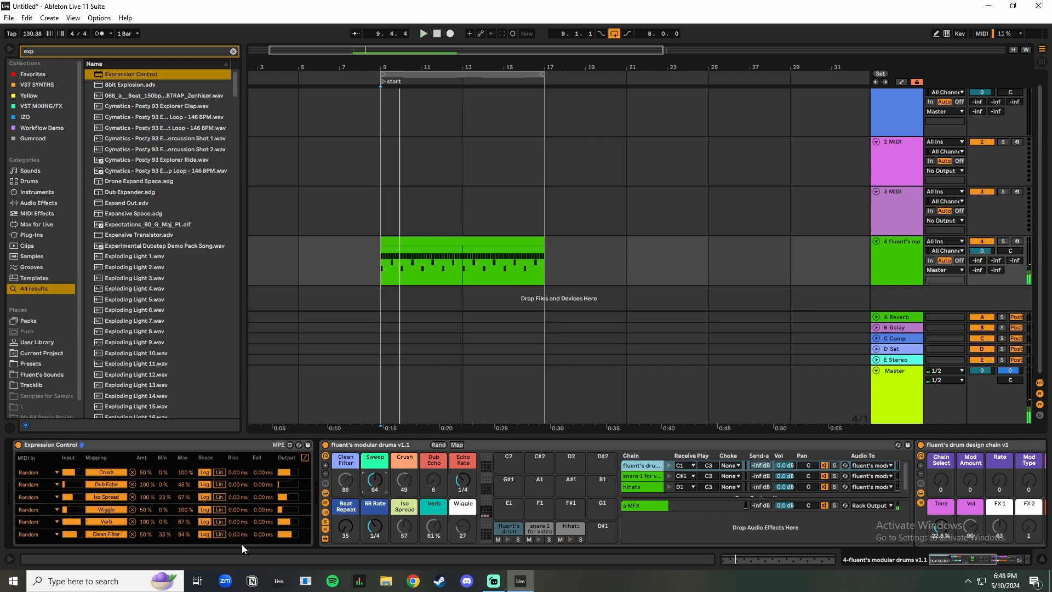
click(132, 522)
key(space)
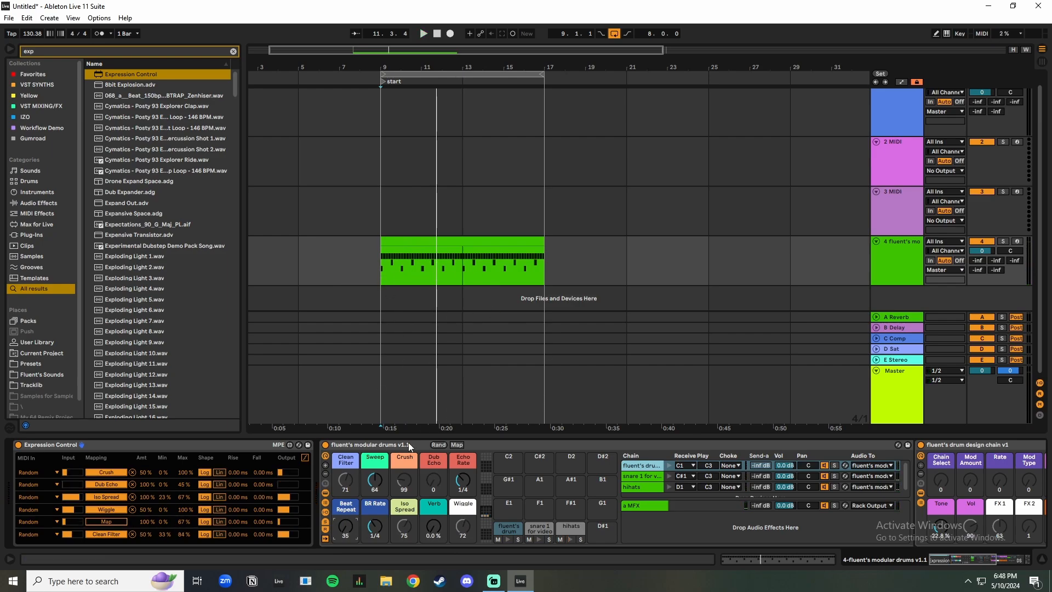
Step: Search the browser for "lfo" and insert the LFO device after DS Kick in the drum design chain
click(964, 561)
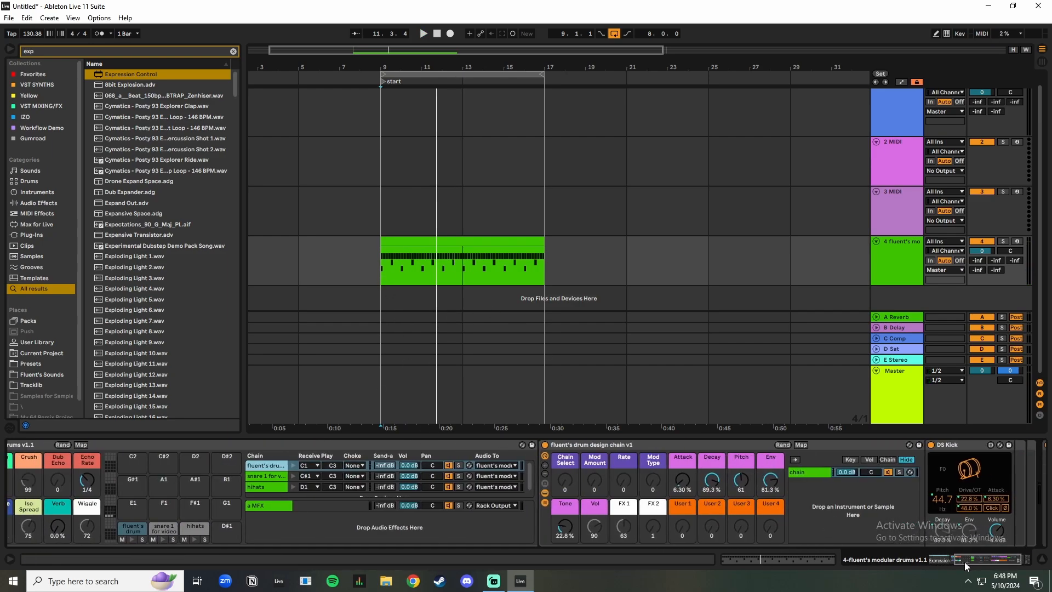
click(234, 51)
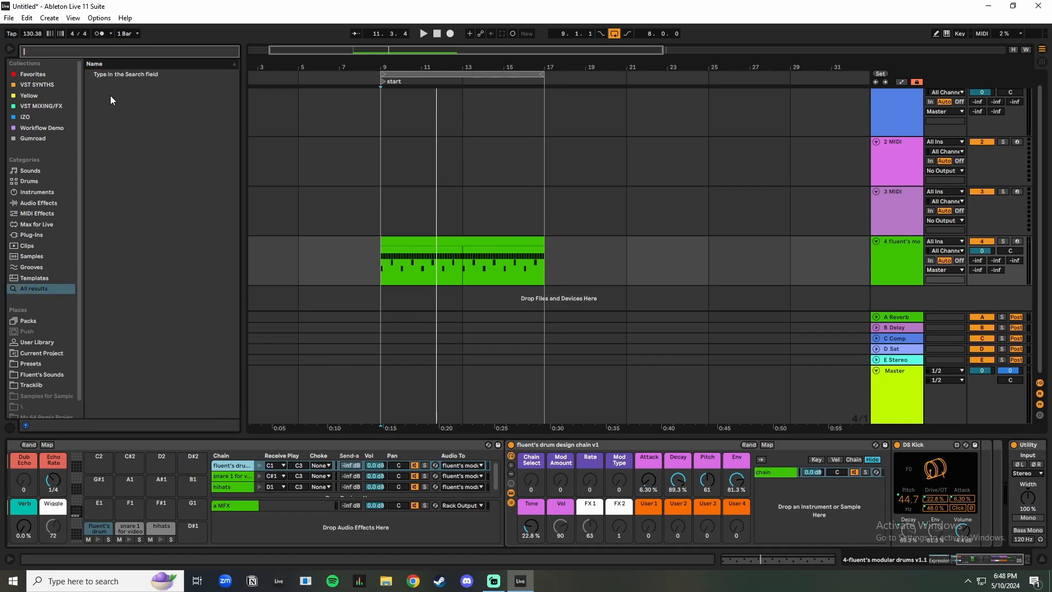
text(lfo)
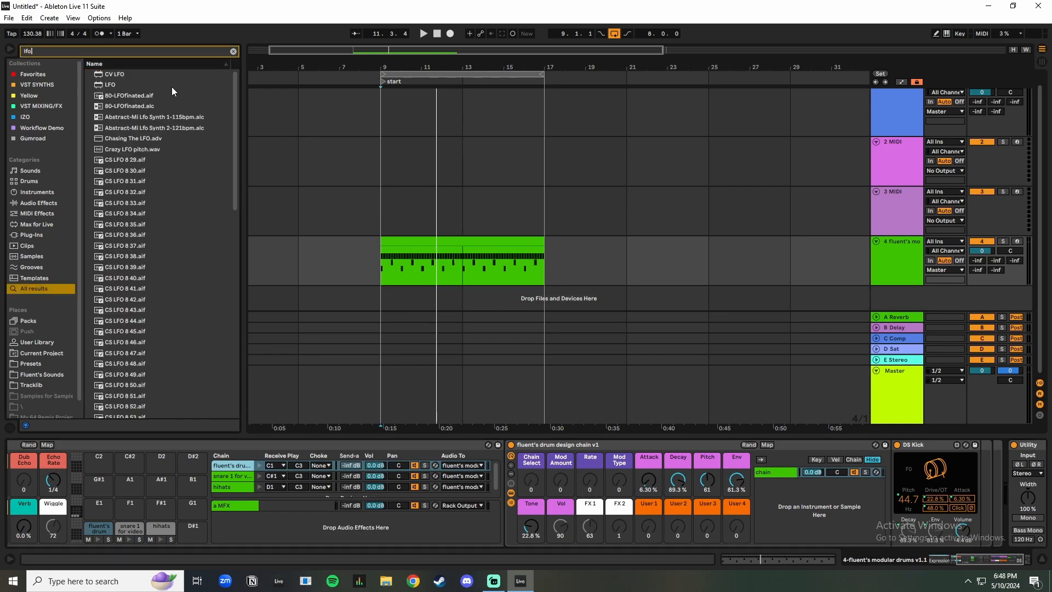
click(111, 85)
drag(111, 85, 230, 470)
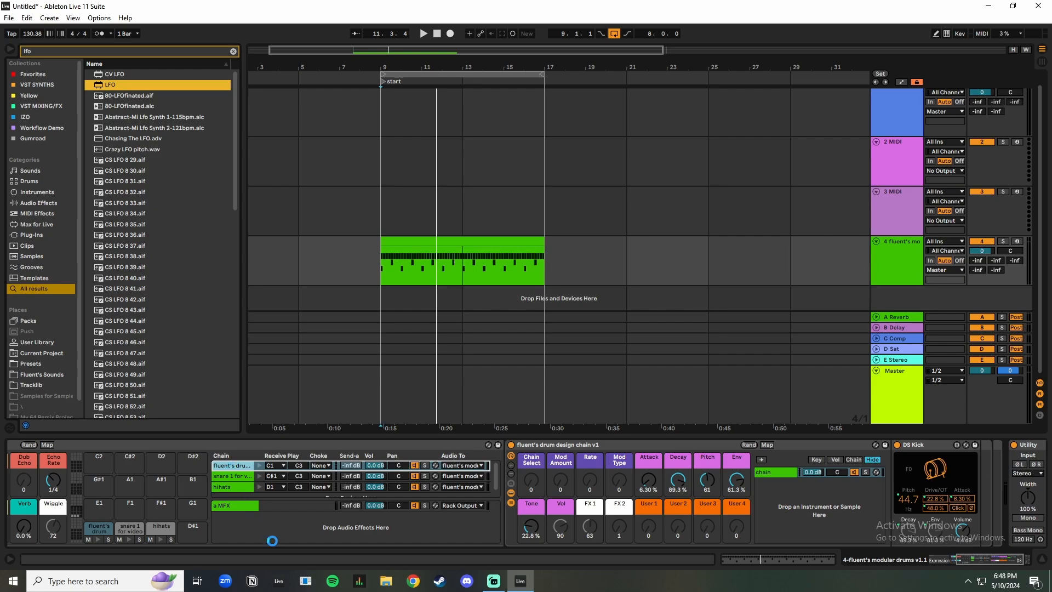
Step: Map the LFO to Attack at 20–79 %, Decay up to 67 %, Pitch at 63 %, Tone from 25 % and Env from 70 %
click(951, 457)
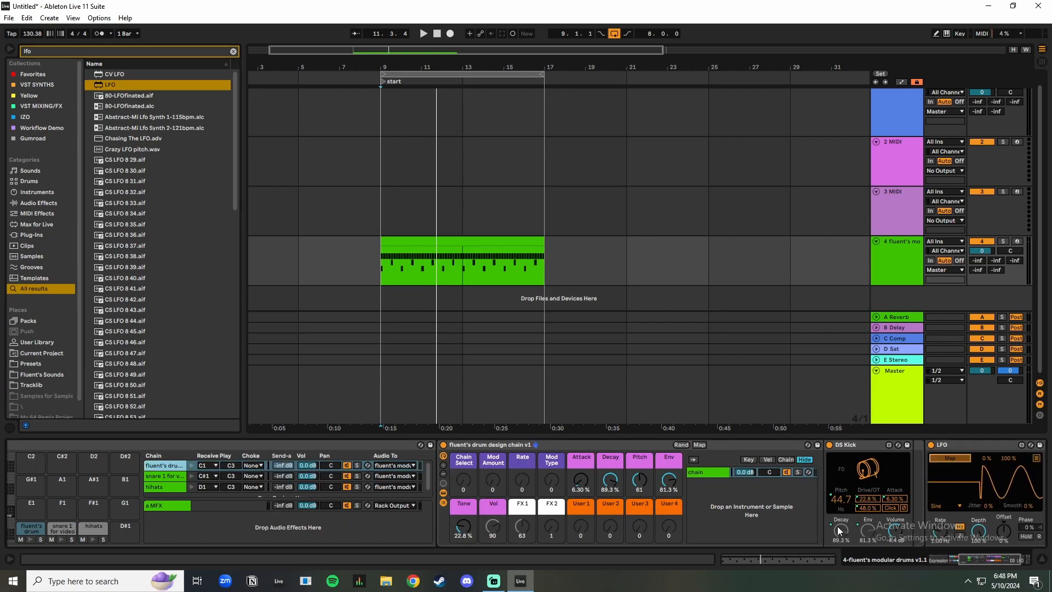
click(582, 480)
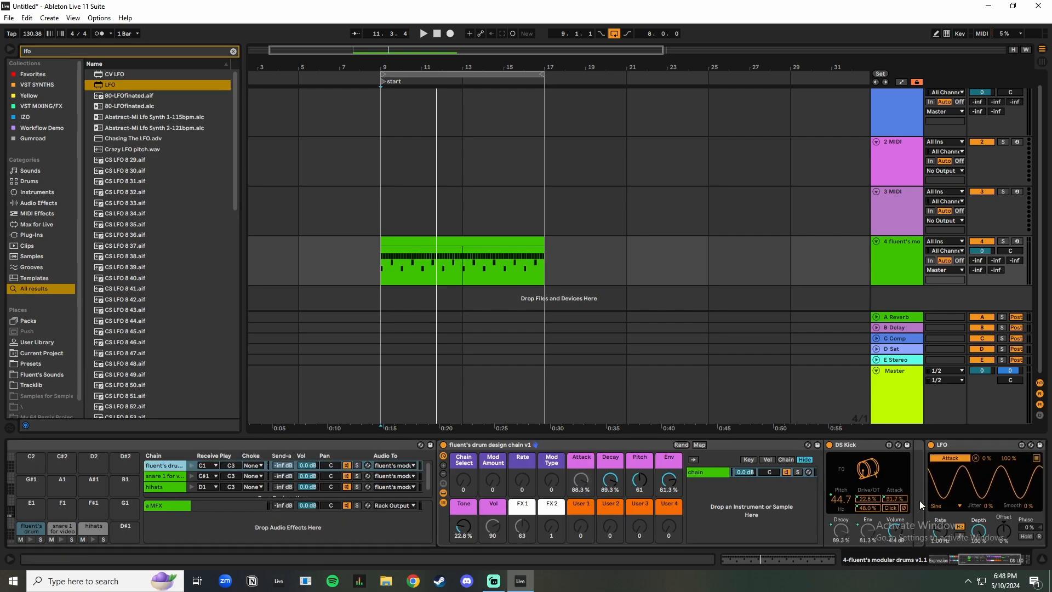
click(1036, 458)
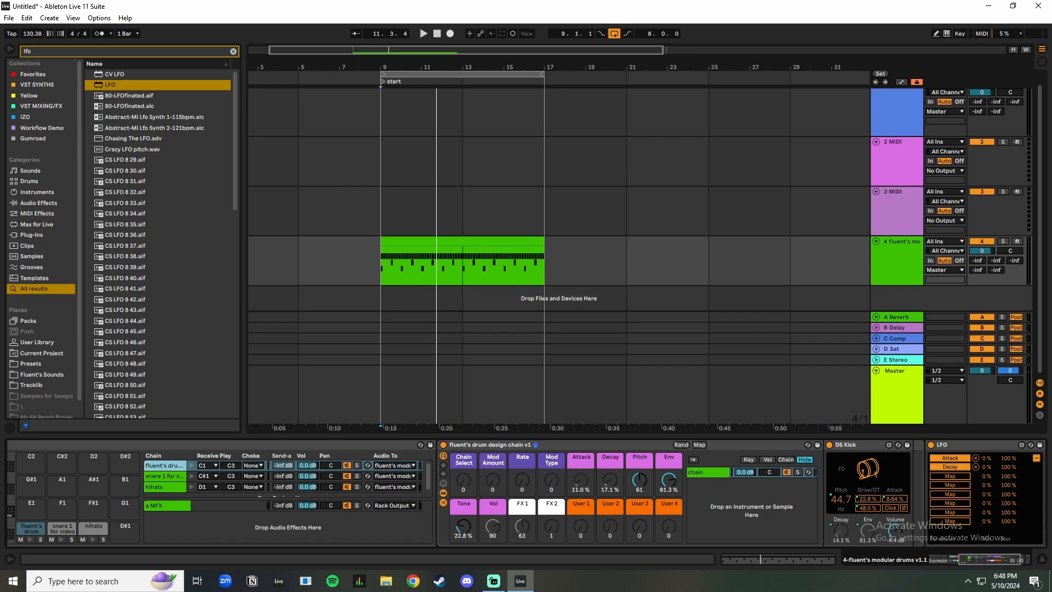
click(945, 475)
click(639, 480)
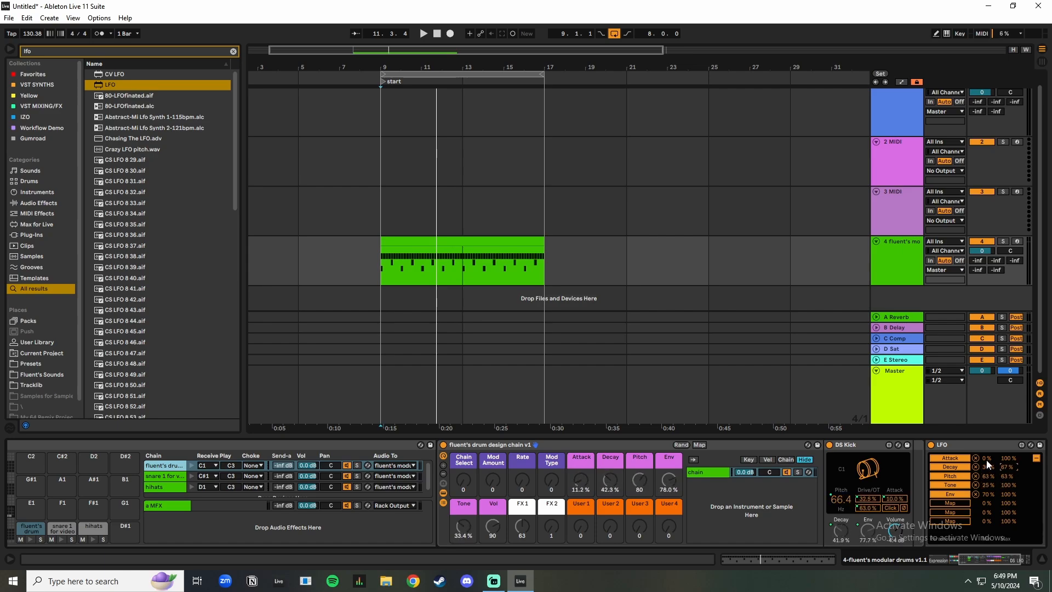
click(1035, 458)
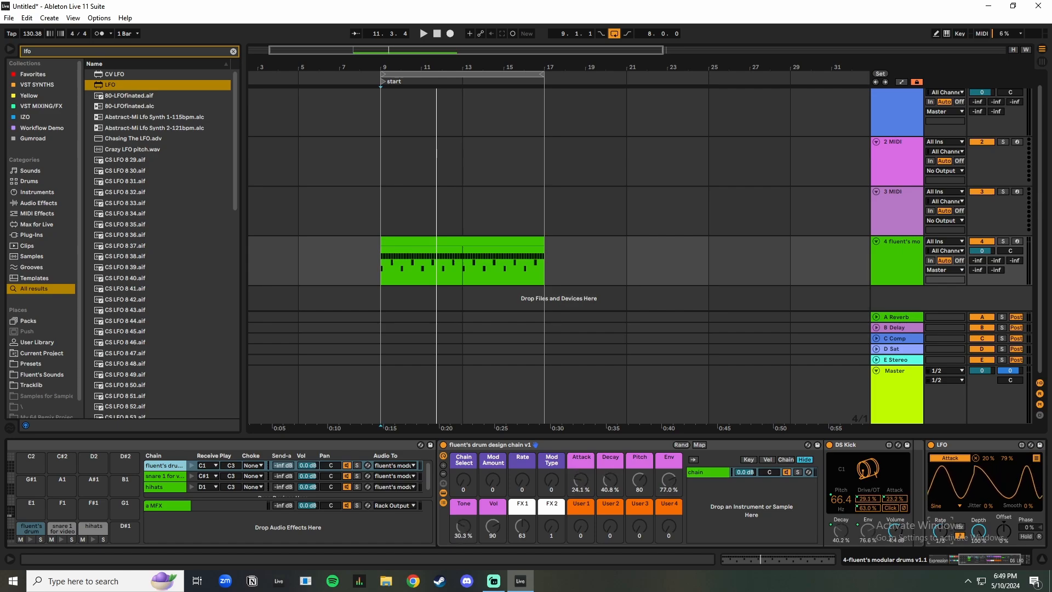
Step: Set the LFO to a synced rate of 1/8 with the Random waveform and audition the pattern from bar 9
drag(940, 530, 940, 522)
click(956, 507)
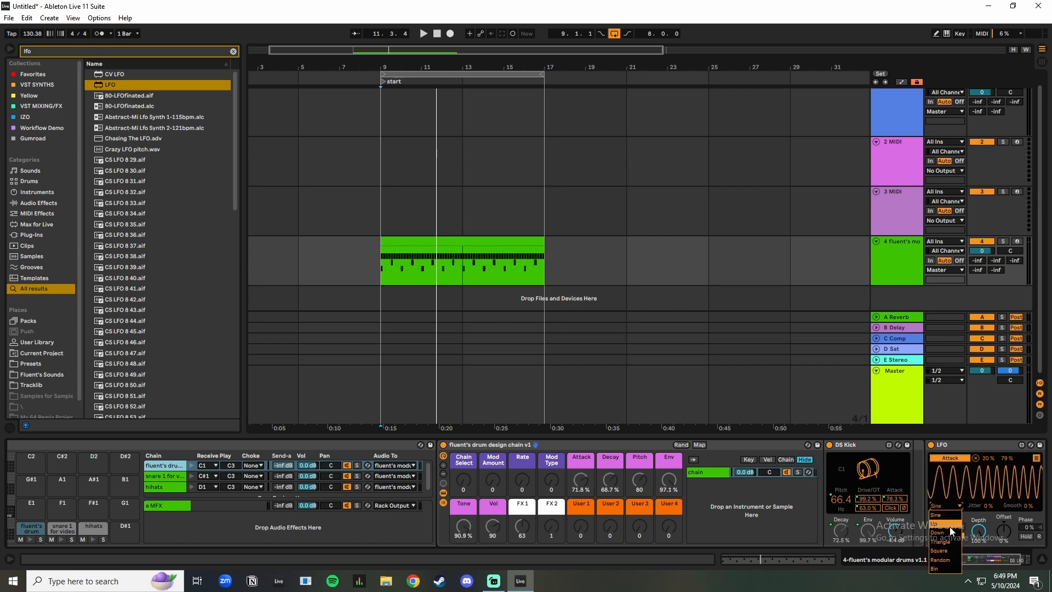
click(951, 560)
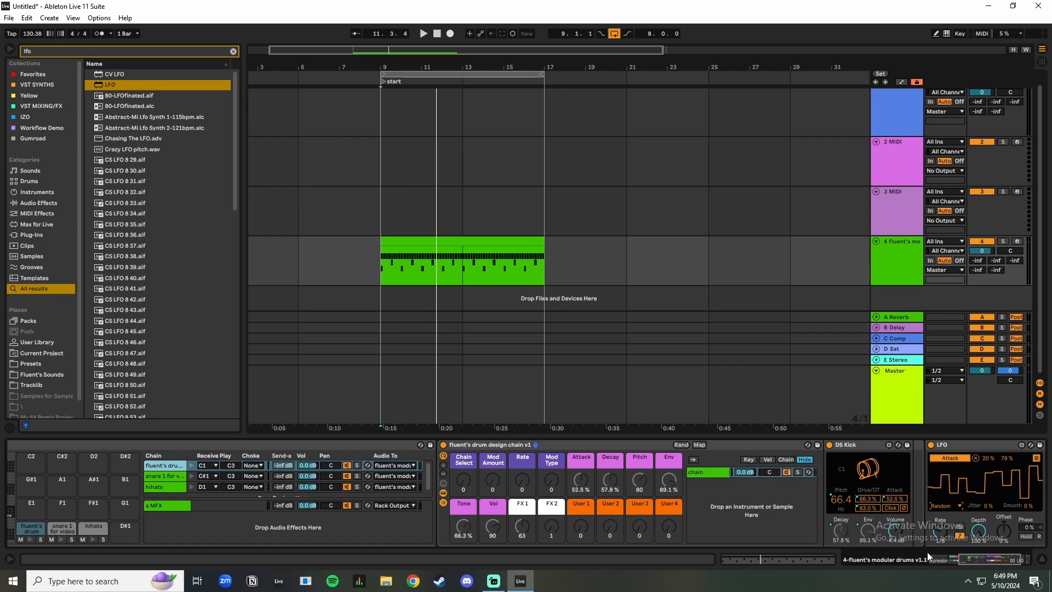
key(space)
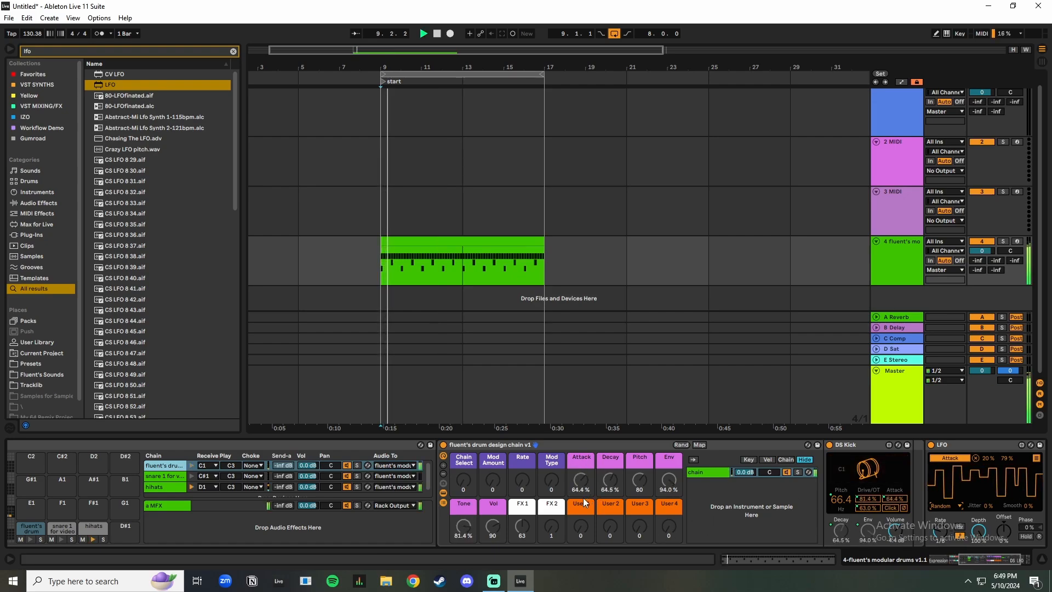
Step: Compare playback with Expression Control switched off and back on, and remove its Dub Echo mapping
drag(1005, 561, 853, 557)
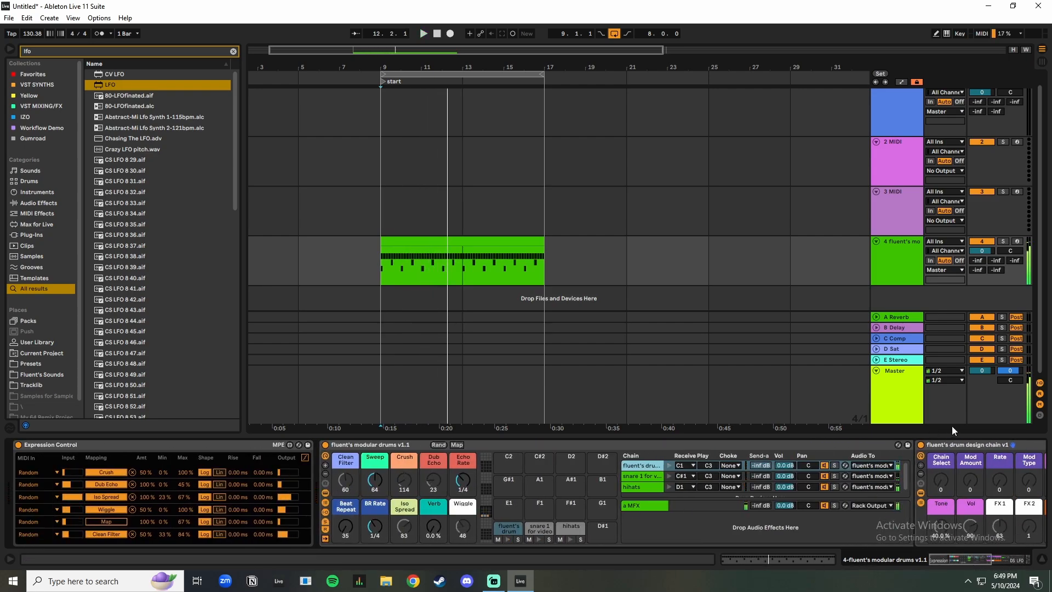
click(1023, 561)
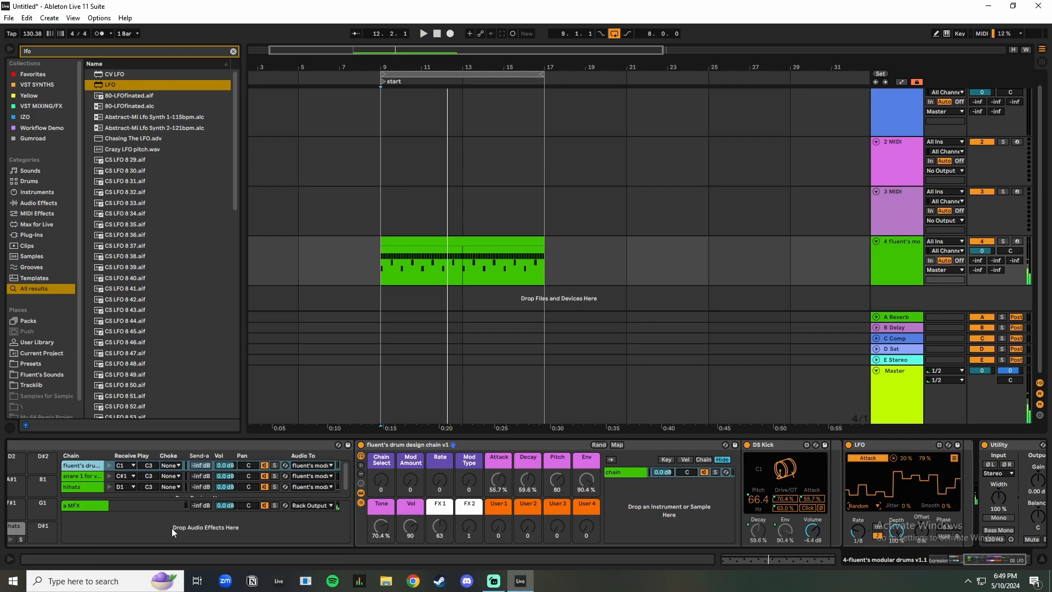
click(973, 558)
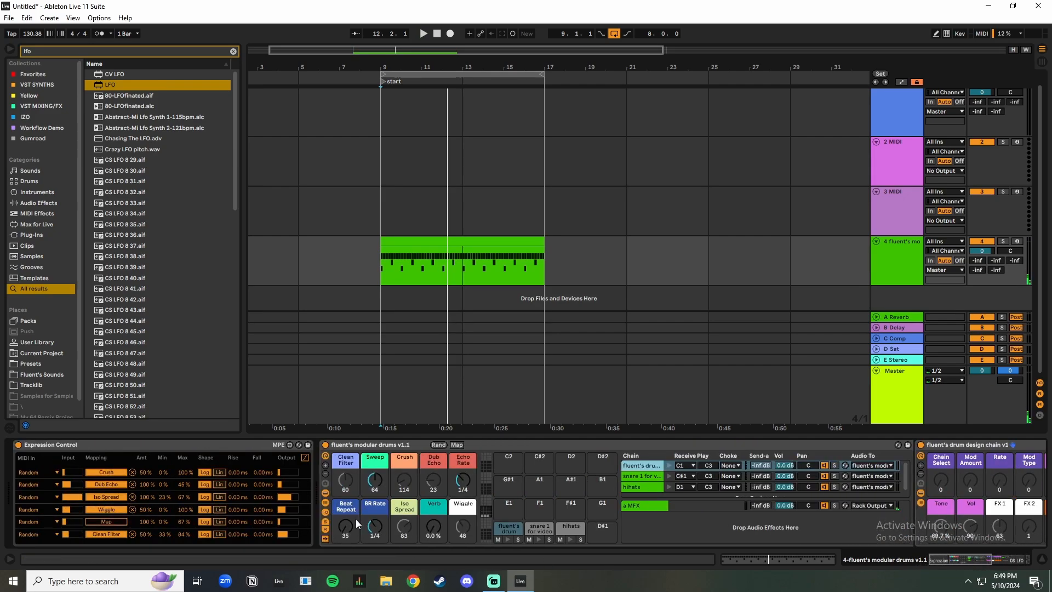
click(19, 444)
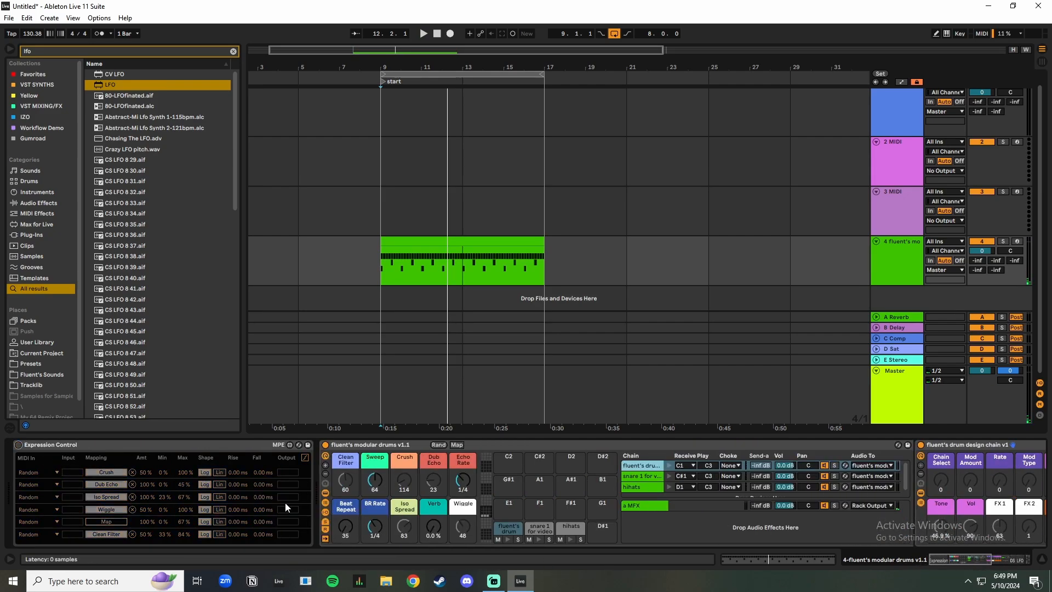
key(space)
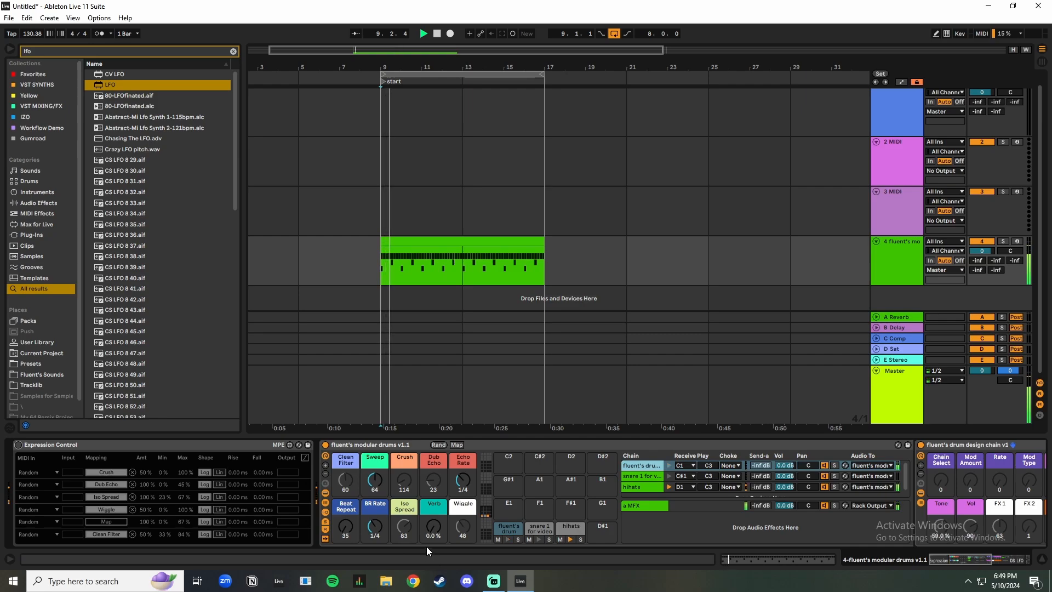
click(18, 444)
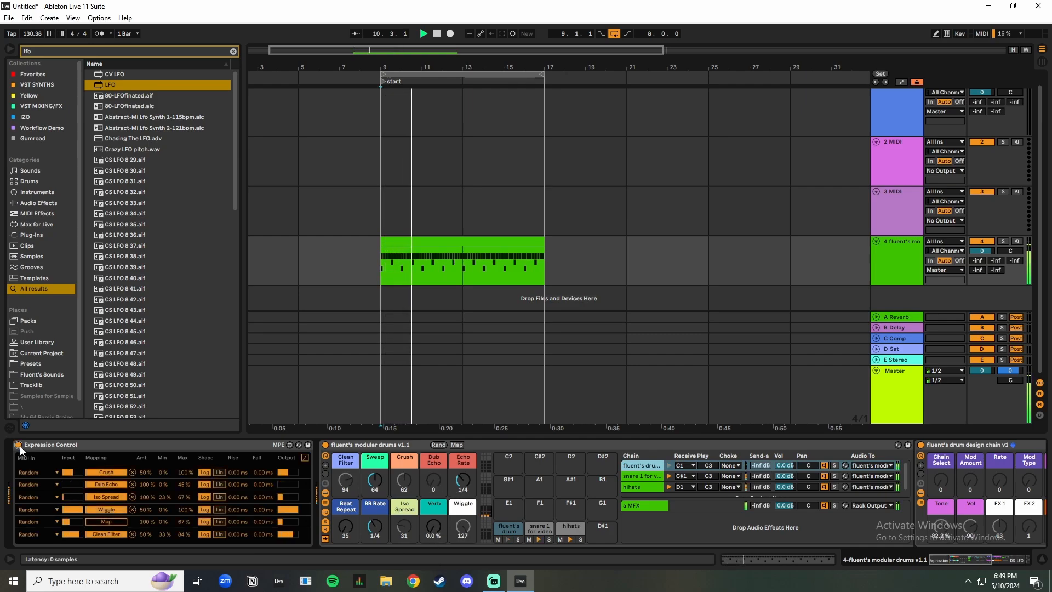
click(132, 484)
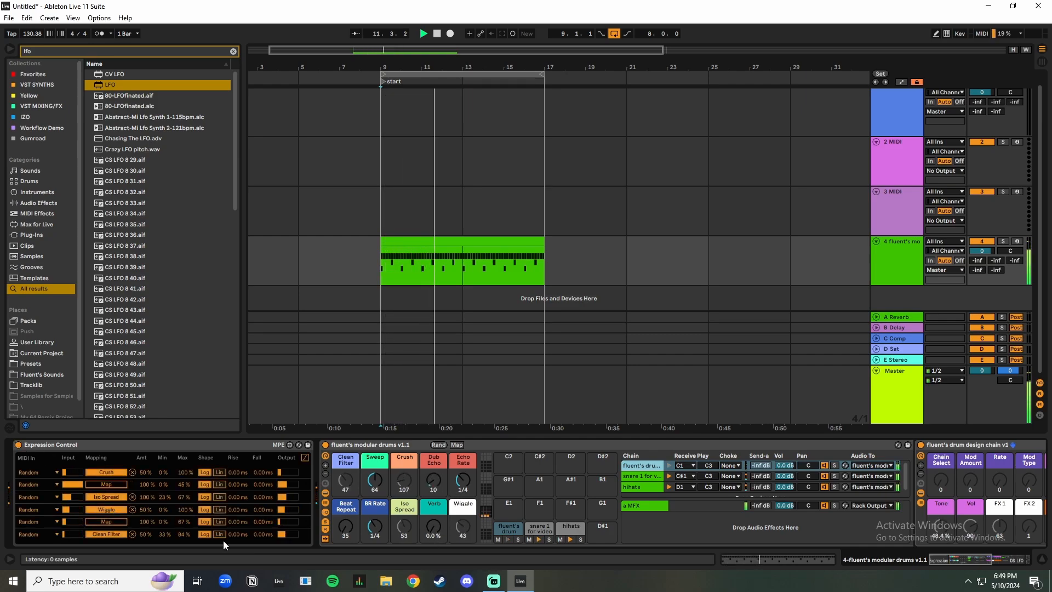
Step: Set the Dub Echo macro to 0, stop playback and add an LFO device to the snare 1 chain before Utility
drag(426, 481, 432, 492)
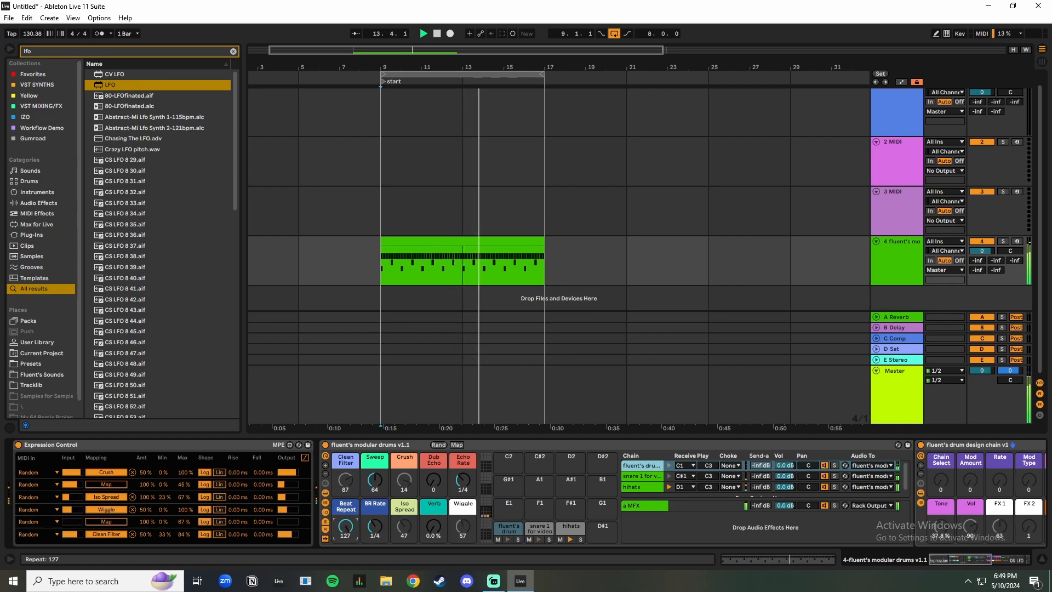
key(space)
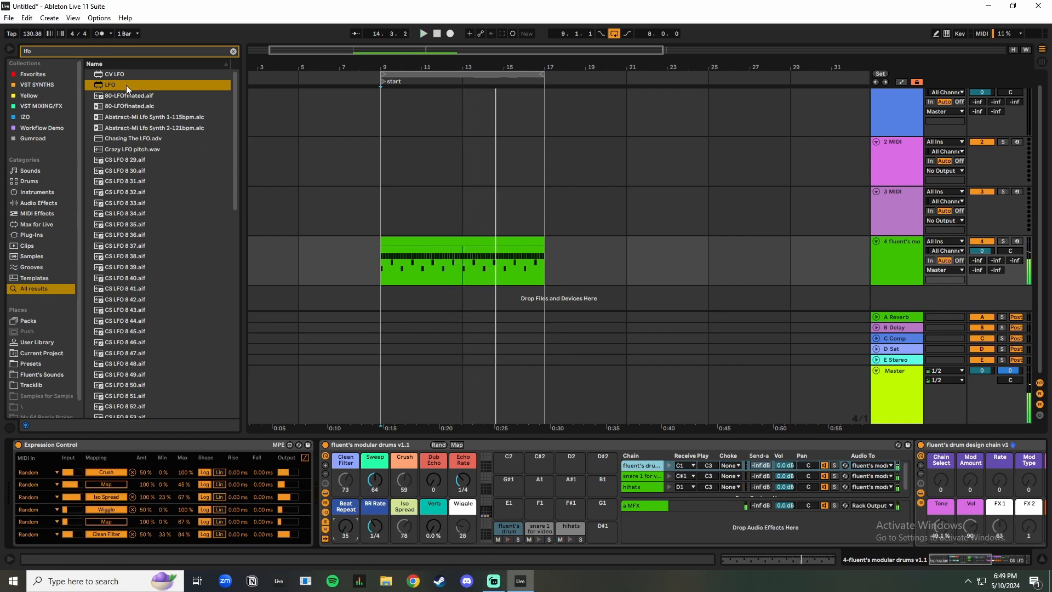
drag(126, 85, 636, 479)
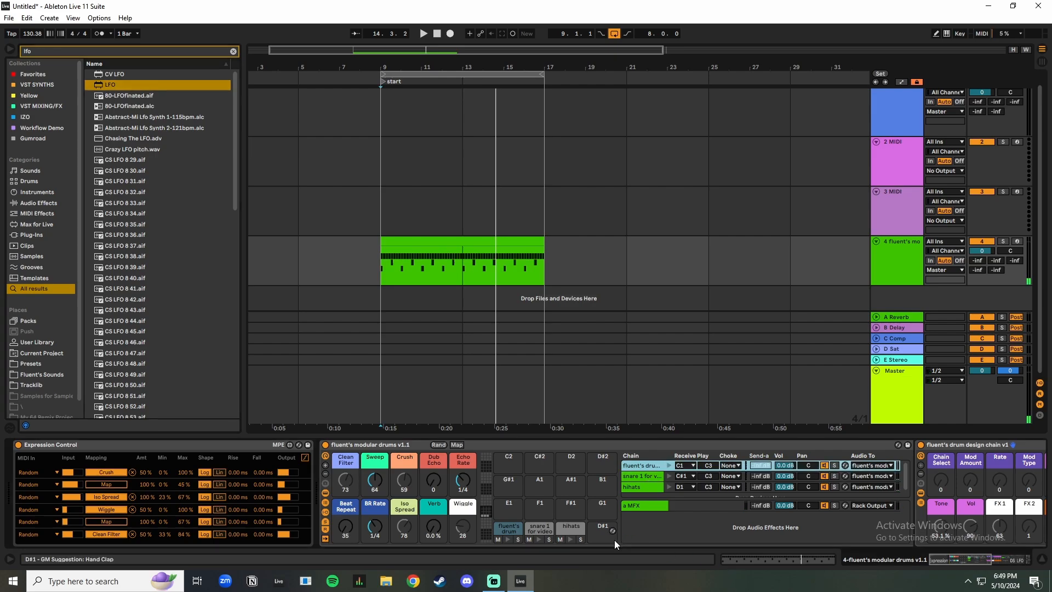
click(644, 476)
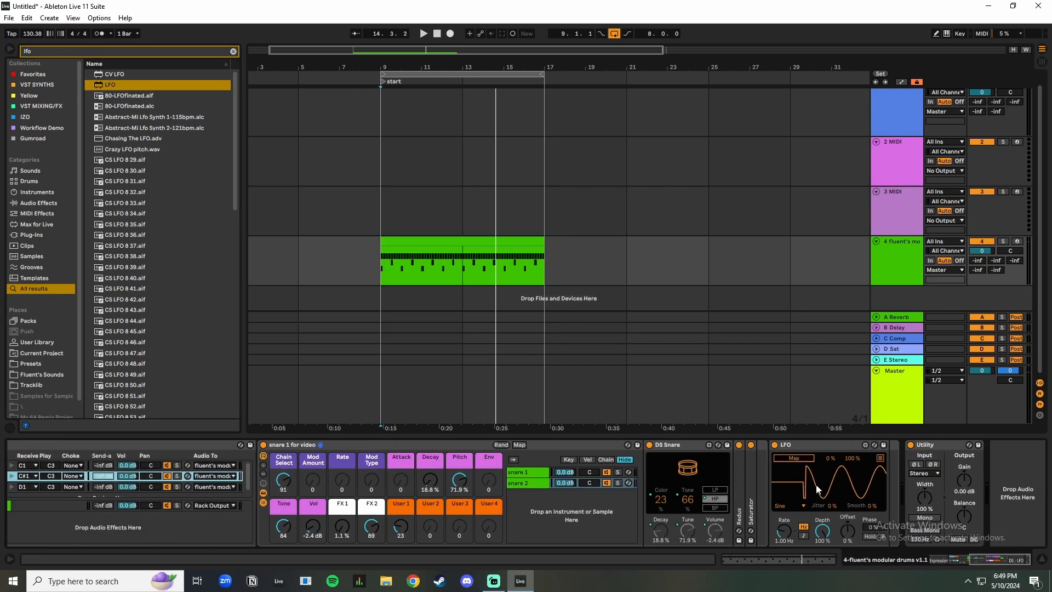
Step: Map the snare LFO to the Decay, Pitch, Tone, Chain Select, FX 2 and FX 1 macros
click(880, 458)
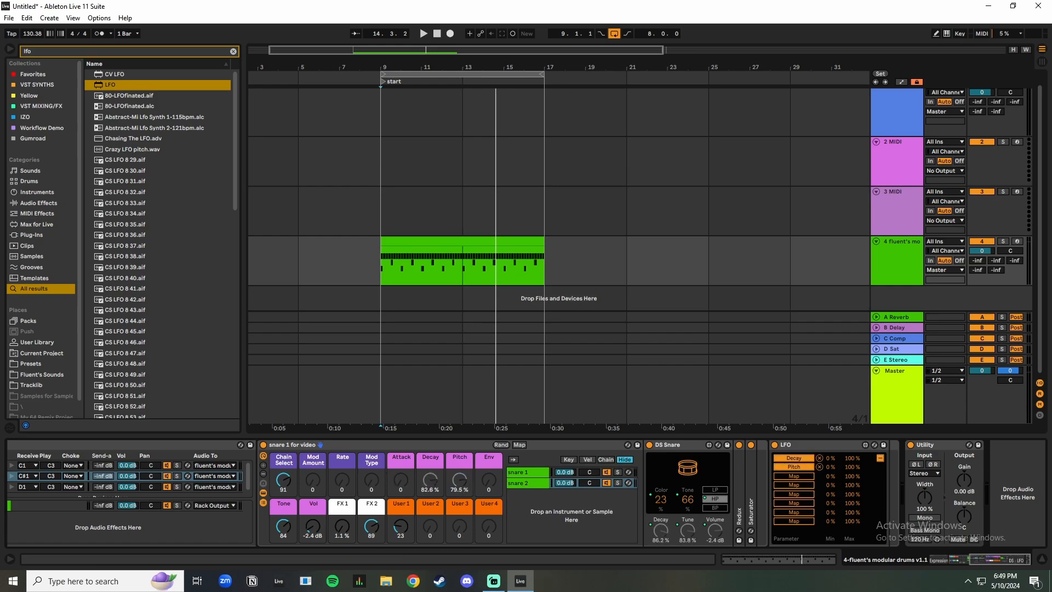
click(802, 485)
click(284, 534)
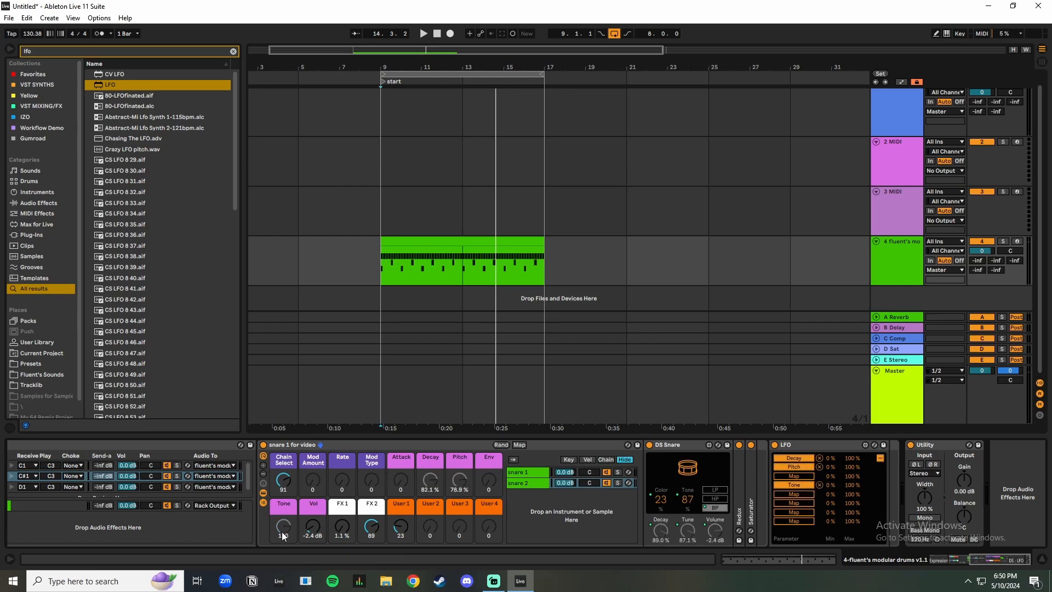
click(283, 479)
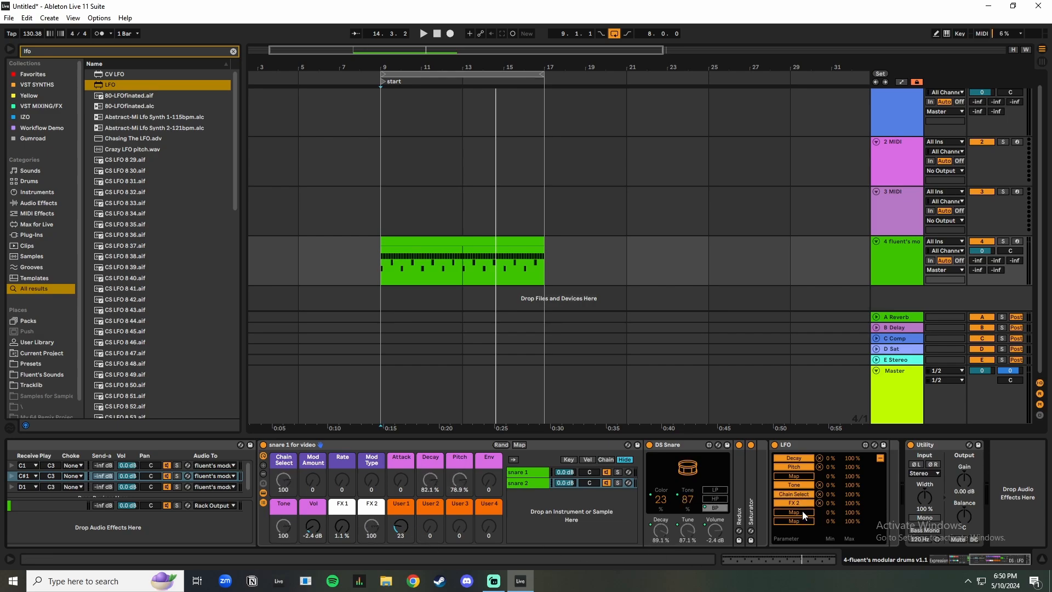
click(803, 512)
click(340, 528)
click(880, 457)
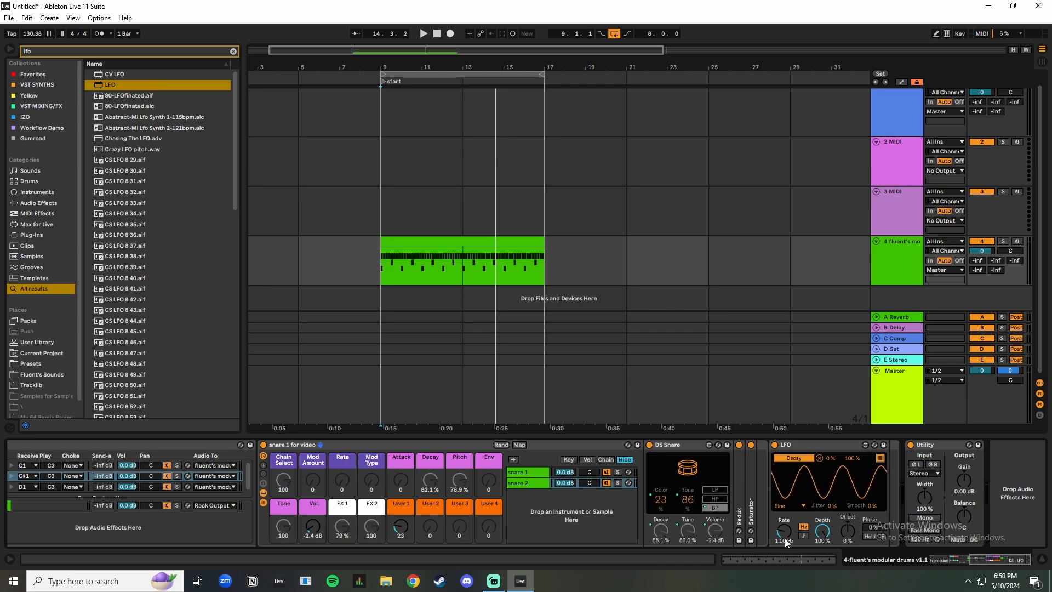
Step: Set the snare LFO to the Random waveform at a synced rate of 1/4 and audition the pattern from bar 9
click(783, 506)
click(789, 560)
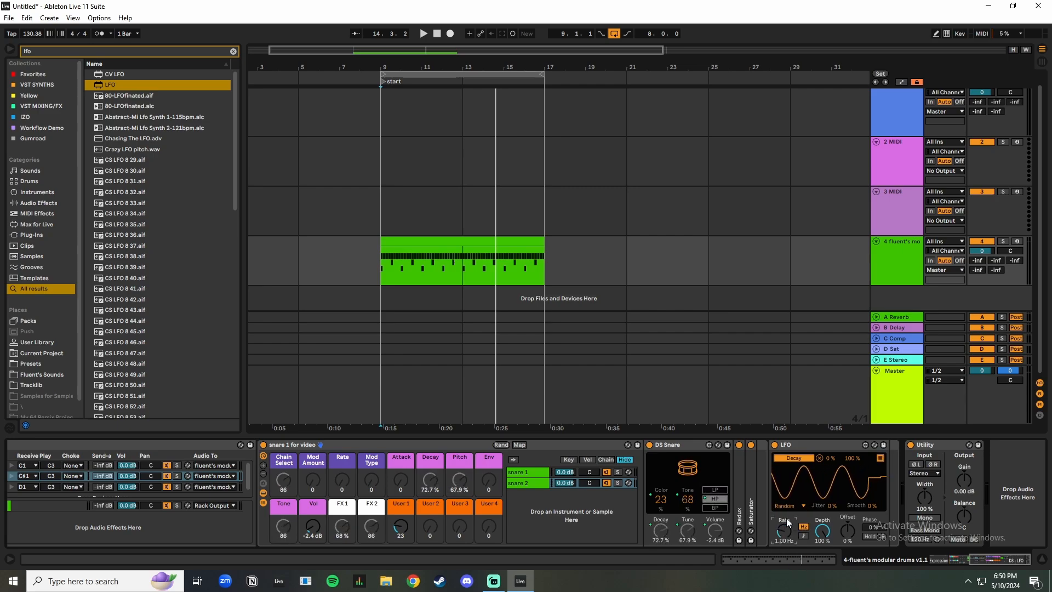
drag(784, 532, 784, 543)
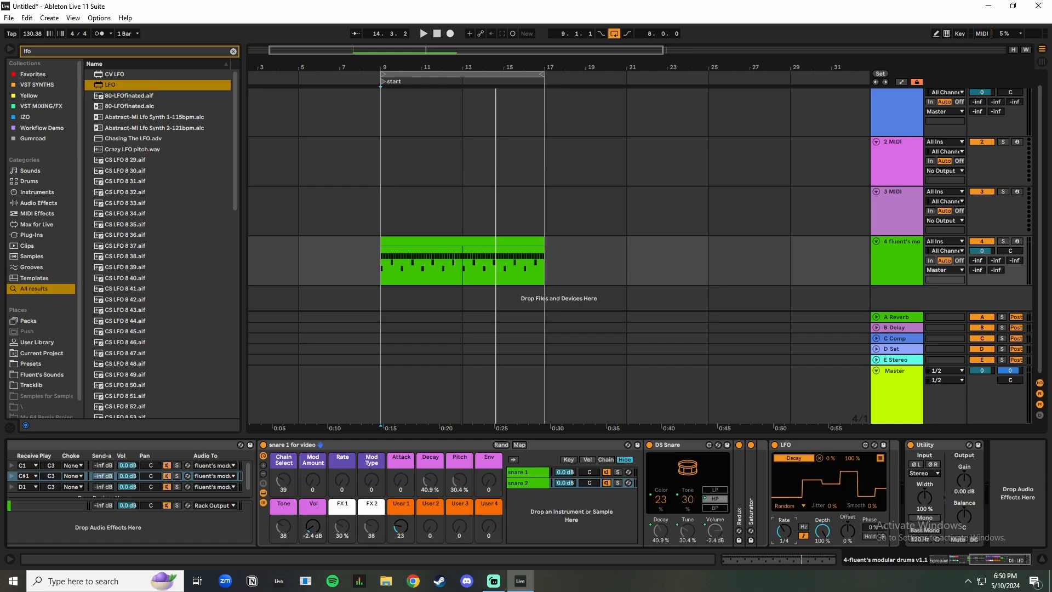
drag(1003, 561, 978, 553)
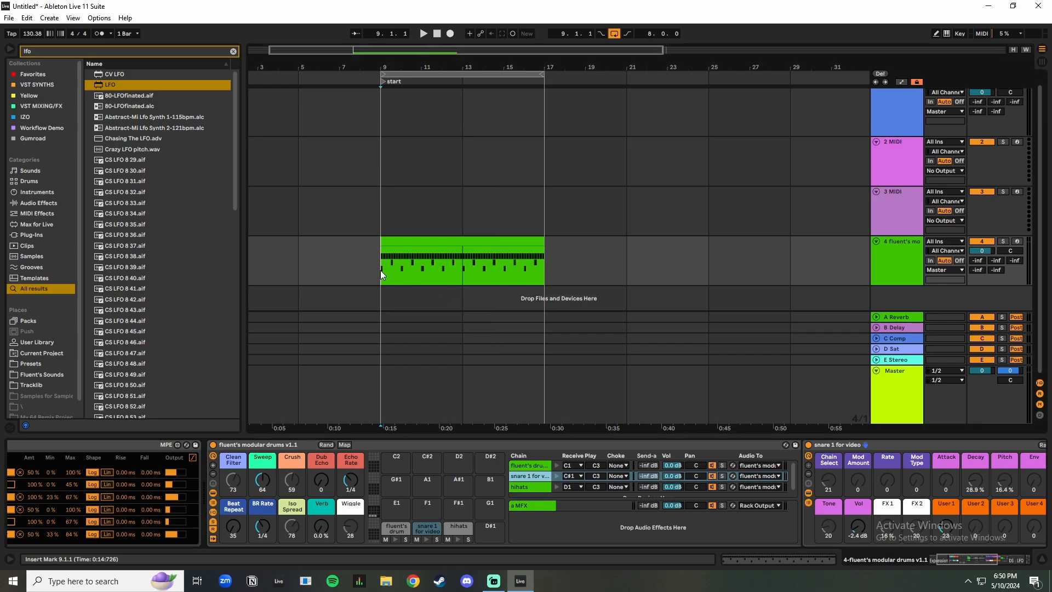
key(space)
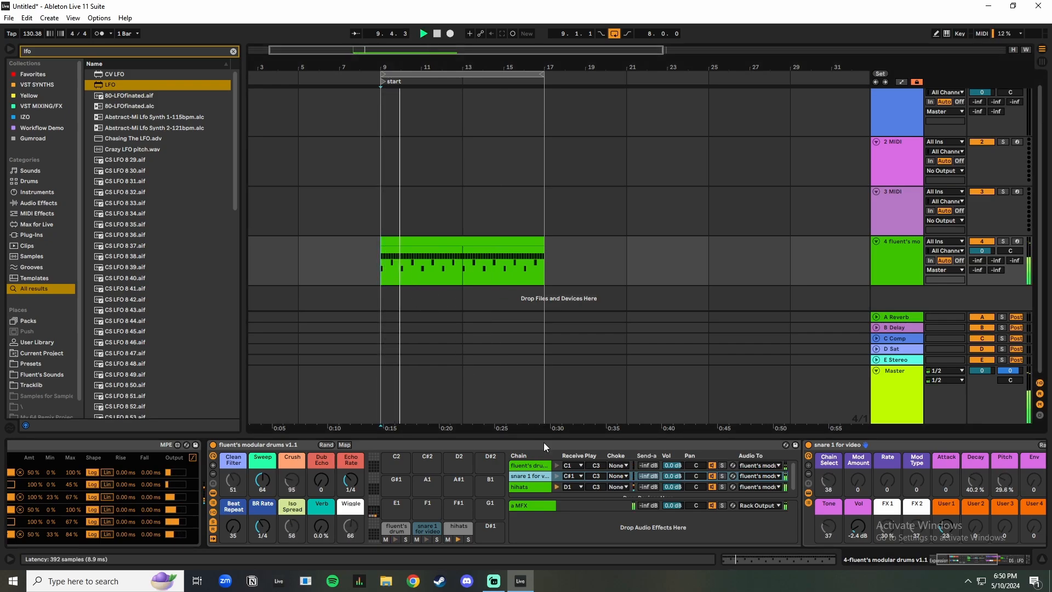
Step: Open the hihats chain and insert an LFO device after DS HH
click(534, 485)
click(988, 559)
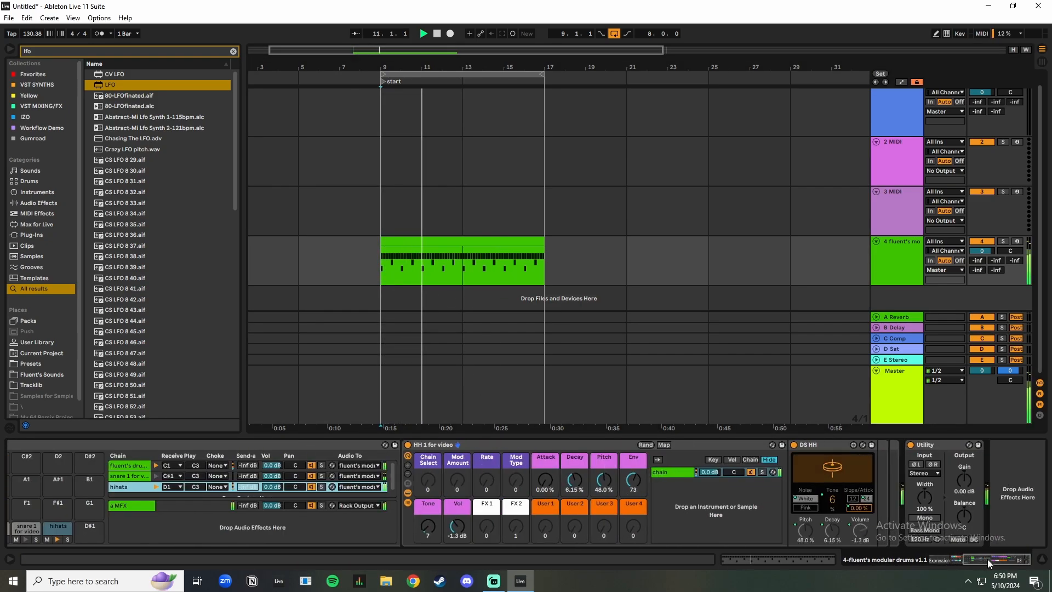
drag(119, 87, 907, 456)
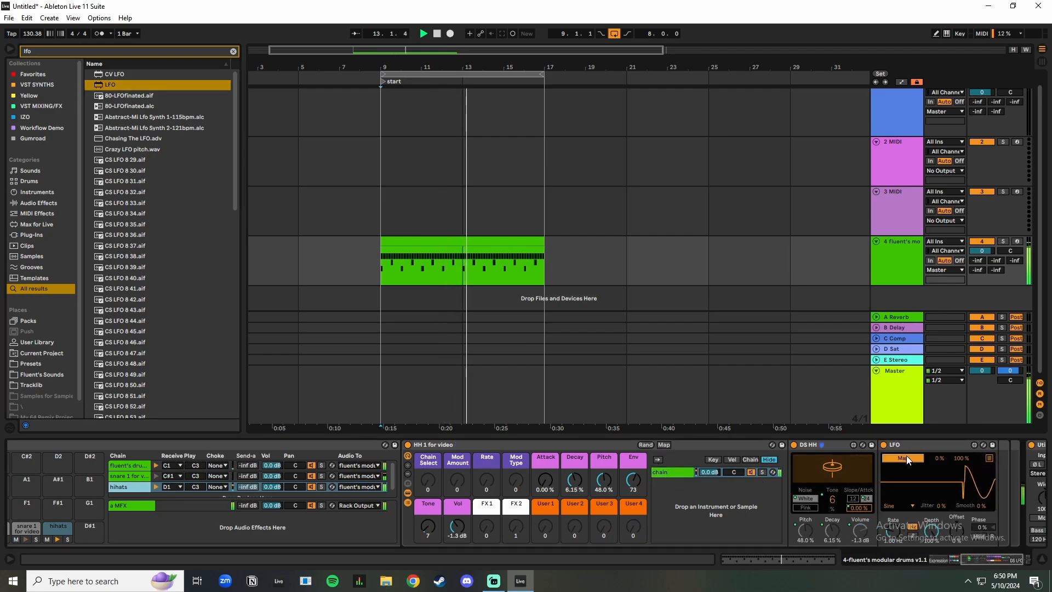
Step: Map the hi-hat LFO to Decay at 28–91 % and to Attack with a 25 % maximum
click(569, 492)
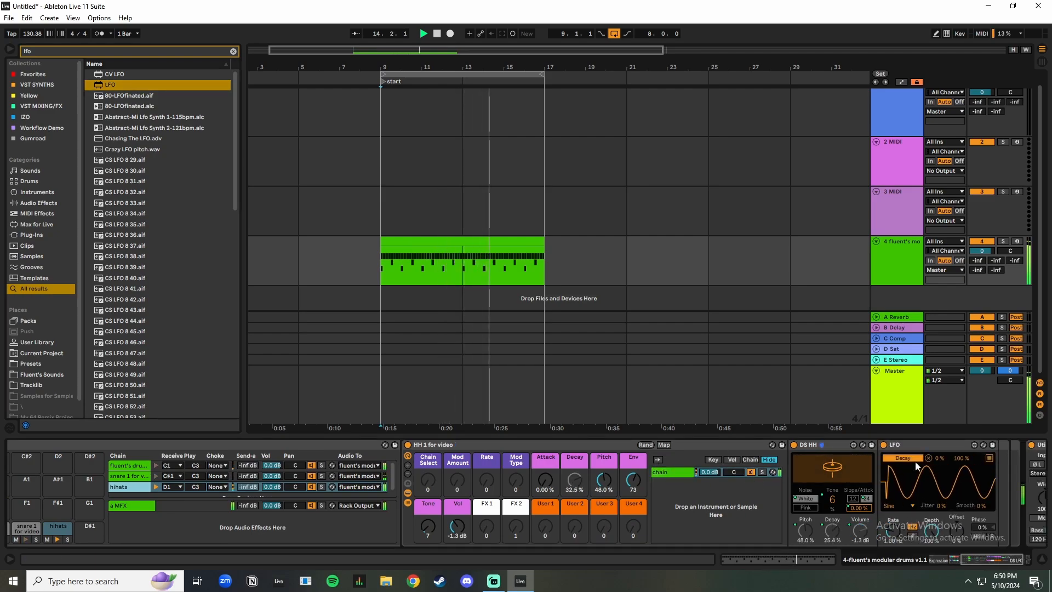
click(989, 458)
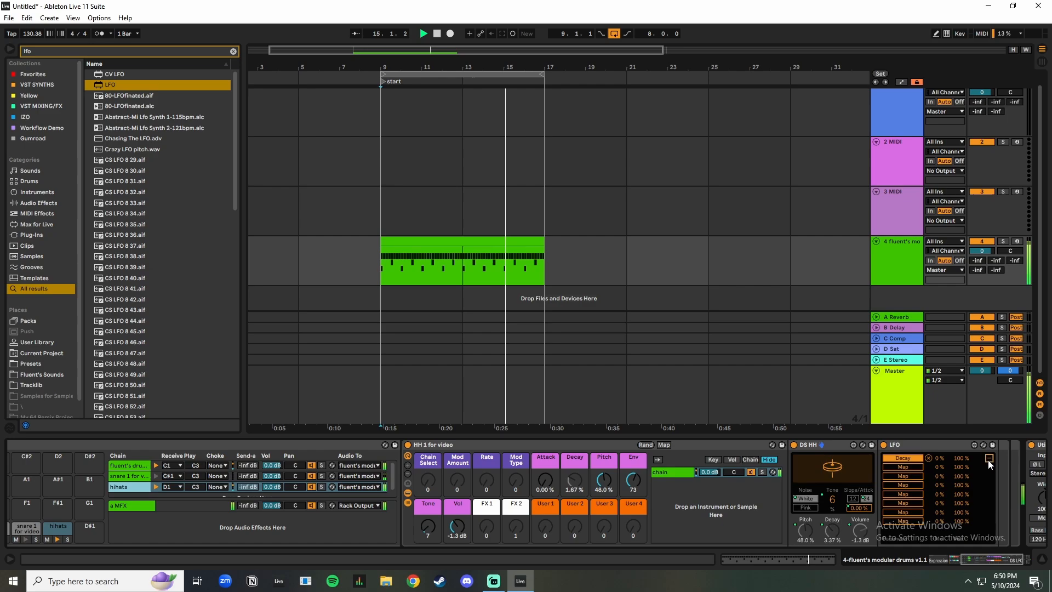
drag(941, 458, 963, 464)
click(903, 467)
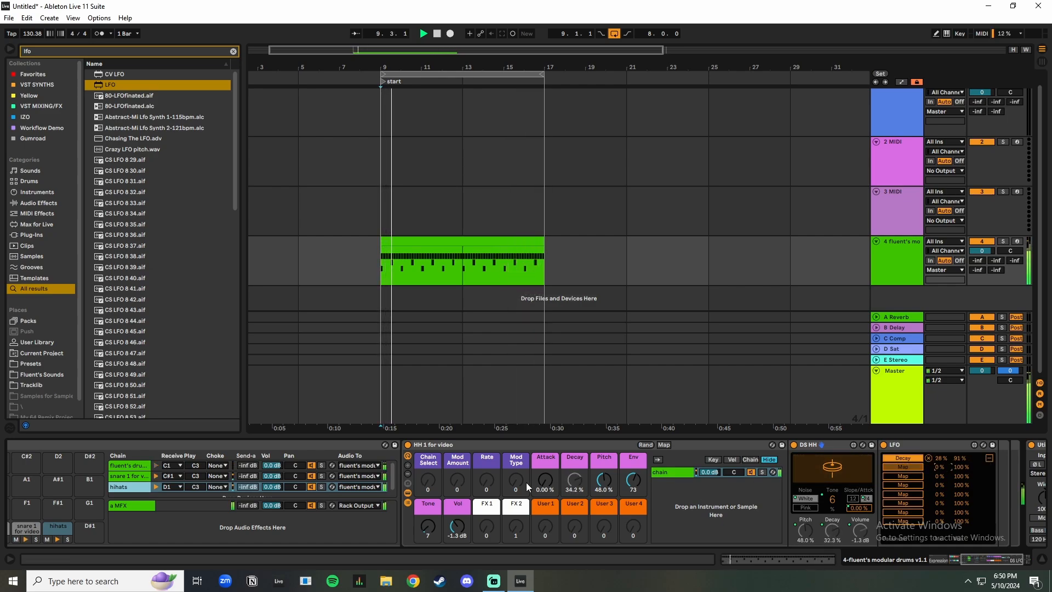
click(546, 480)
drag(964, 467, 964, 510)
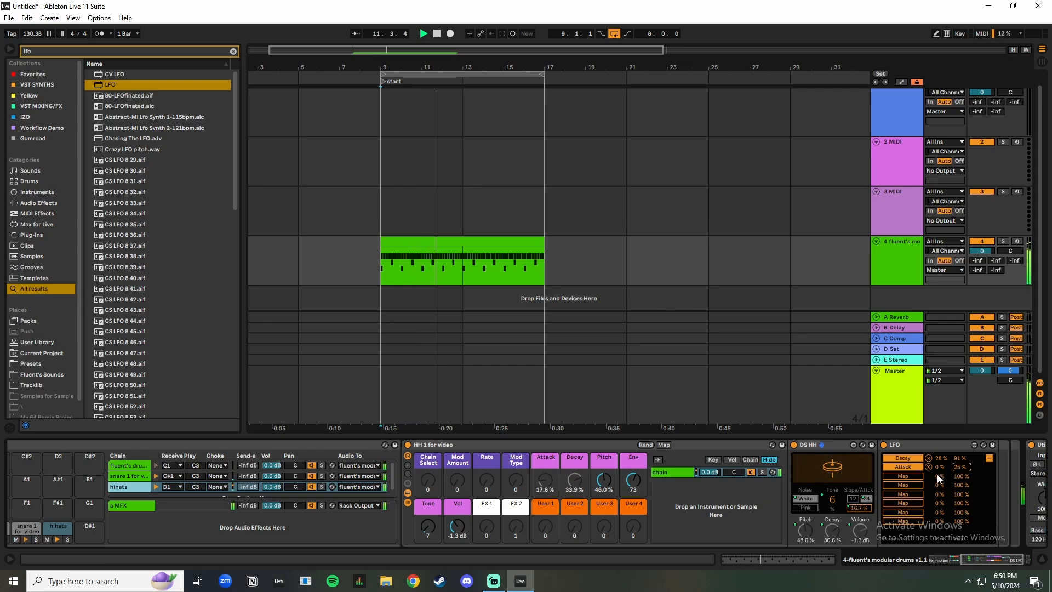
Step: Map the hi-hat LFO to Env and Tone at full range and to Vol with a narrowed range up to 71 %
click(634, 480)
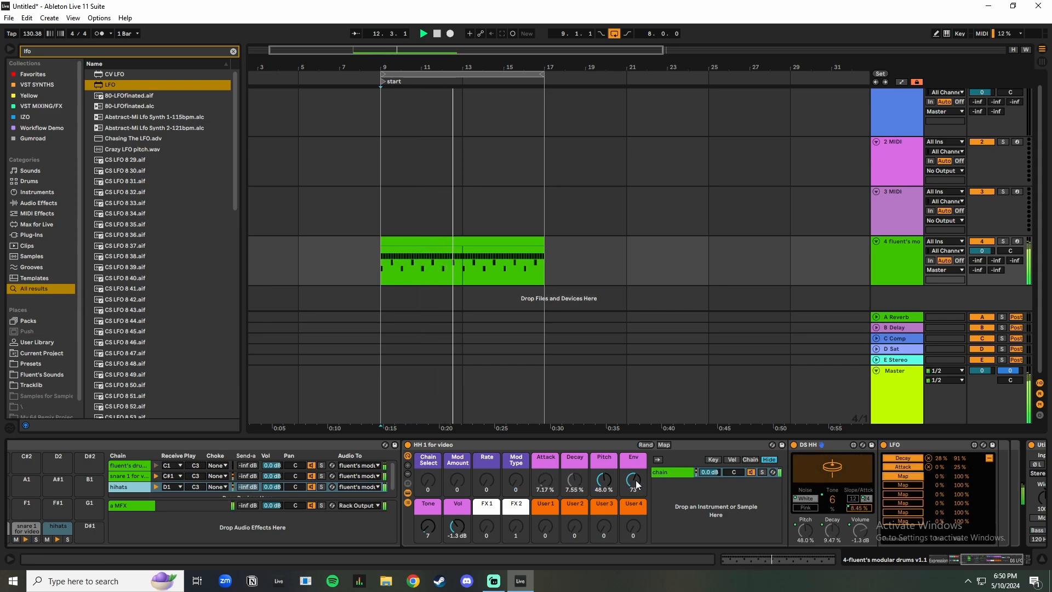
click(903, 485)
click(428, 527)
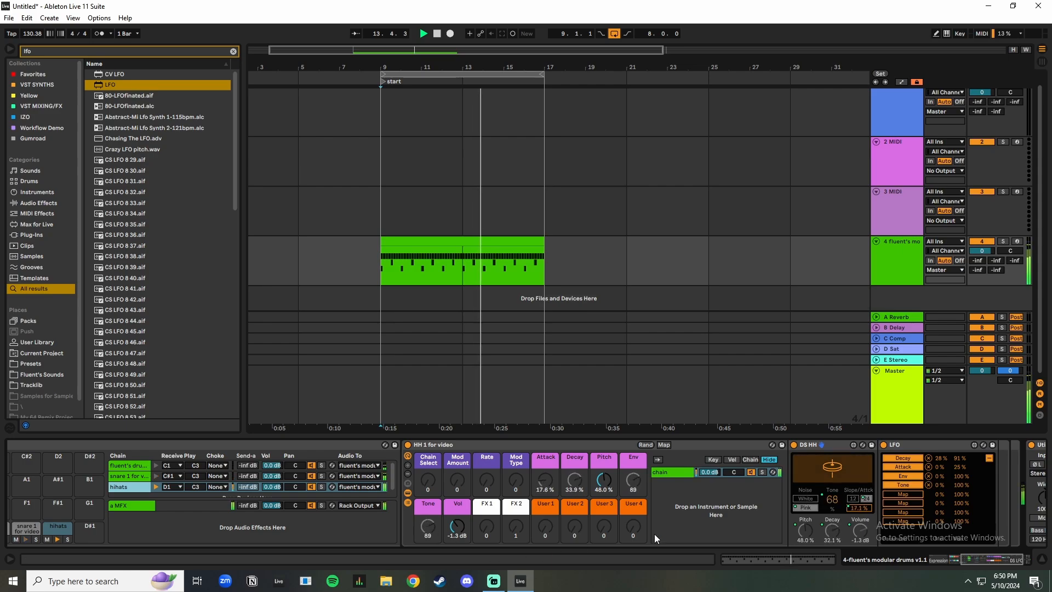
click(903, 494)
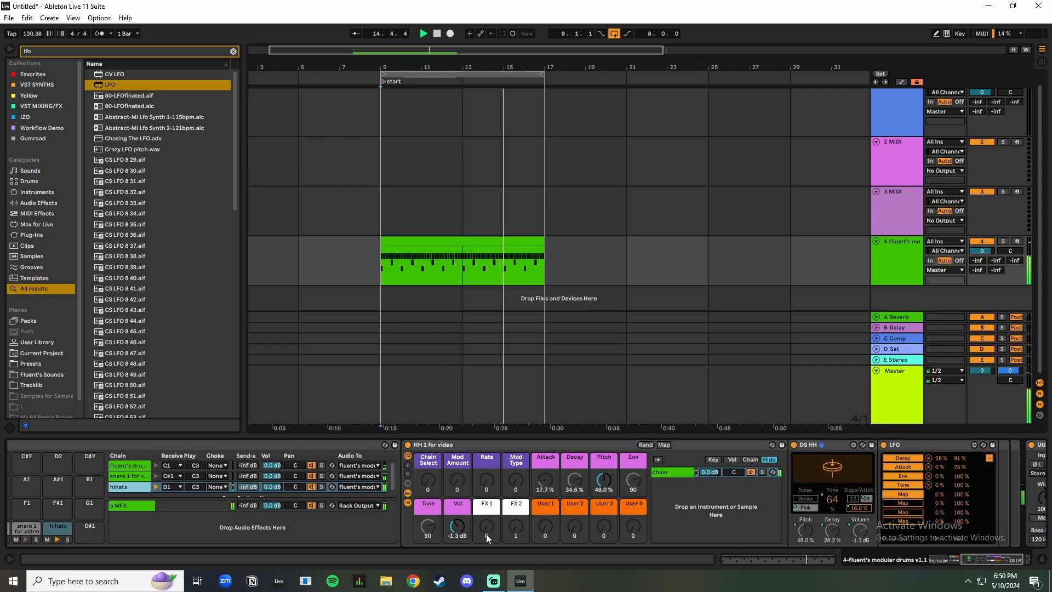
click(457, 527)
drag(940, 494, 962, 511)
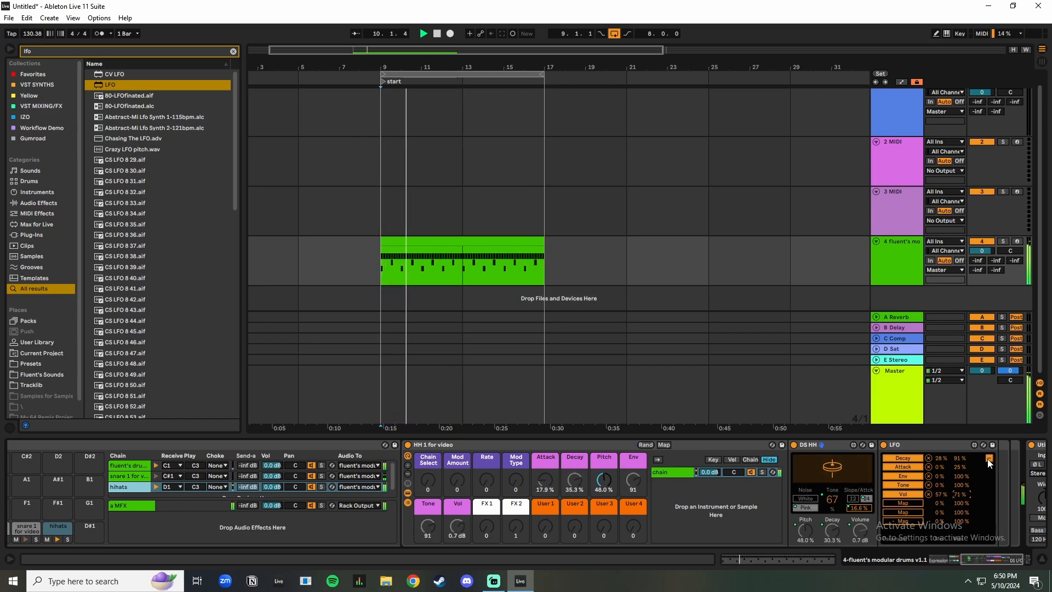
click(989, 458)
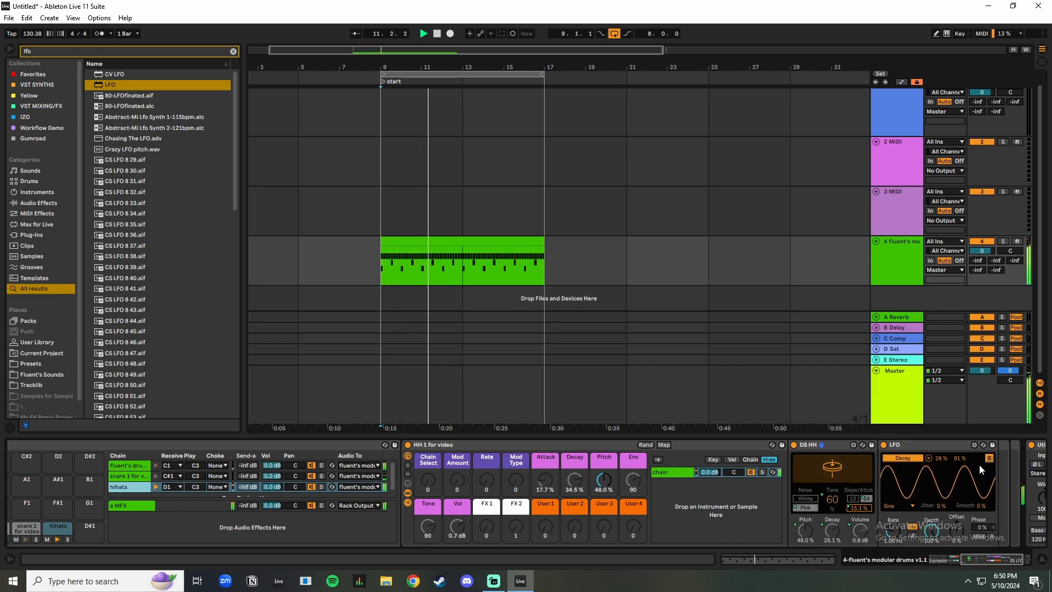
Step: Set the hi-hat LFO to the Random waveform at a synced rate of 1/8
click(897, 505)
click(906, 561)
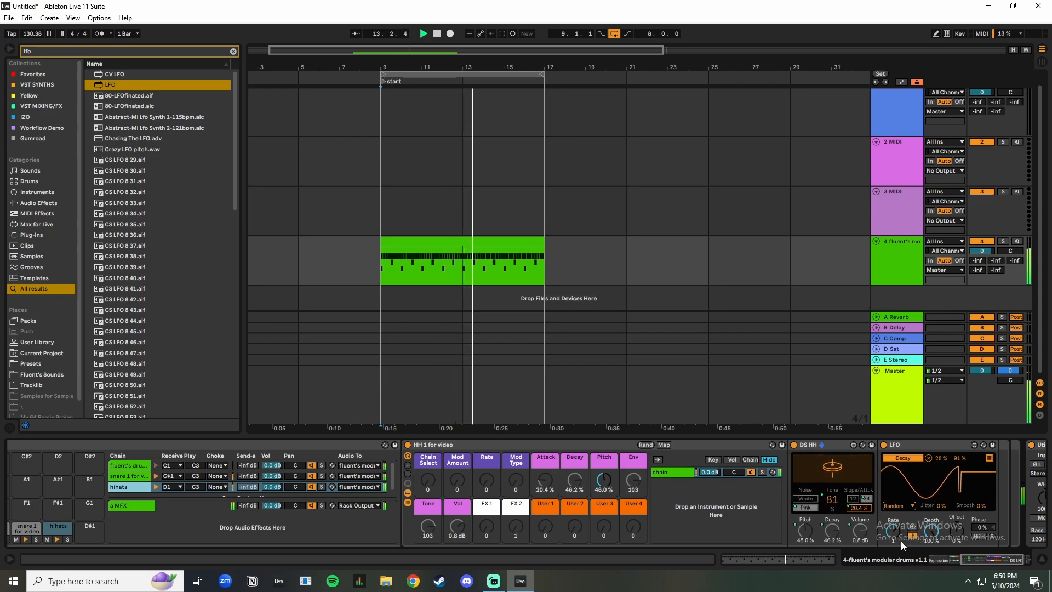
drag(894, 531, 894, 509)
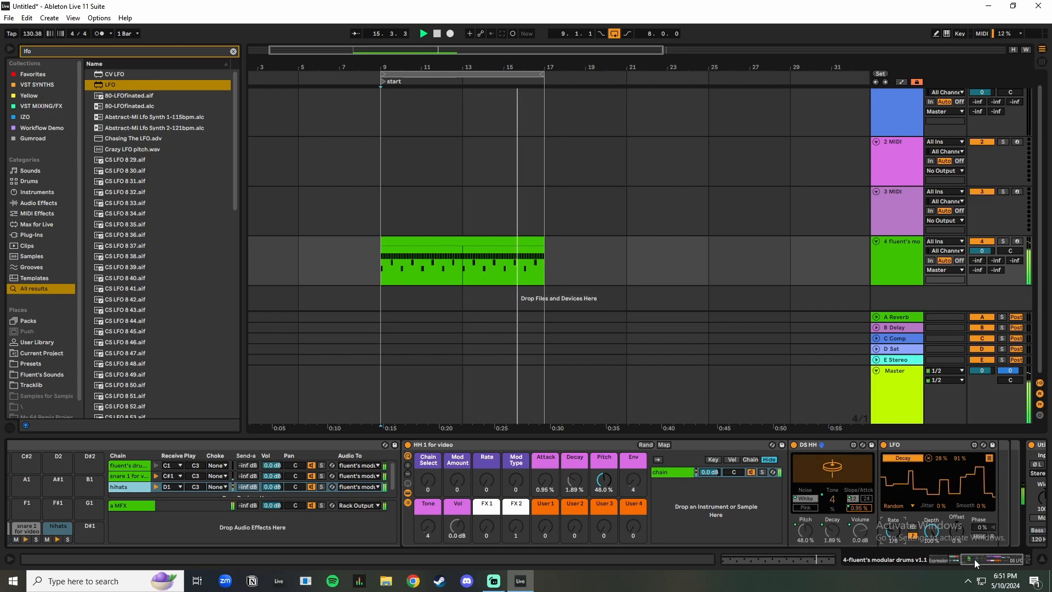
Step: Stop playback, clear the Clean Filter, Iso Spread and Wiggle mappings from Expression Control and delete the device
drag(974, 559, 886, 555)
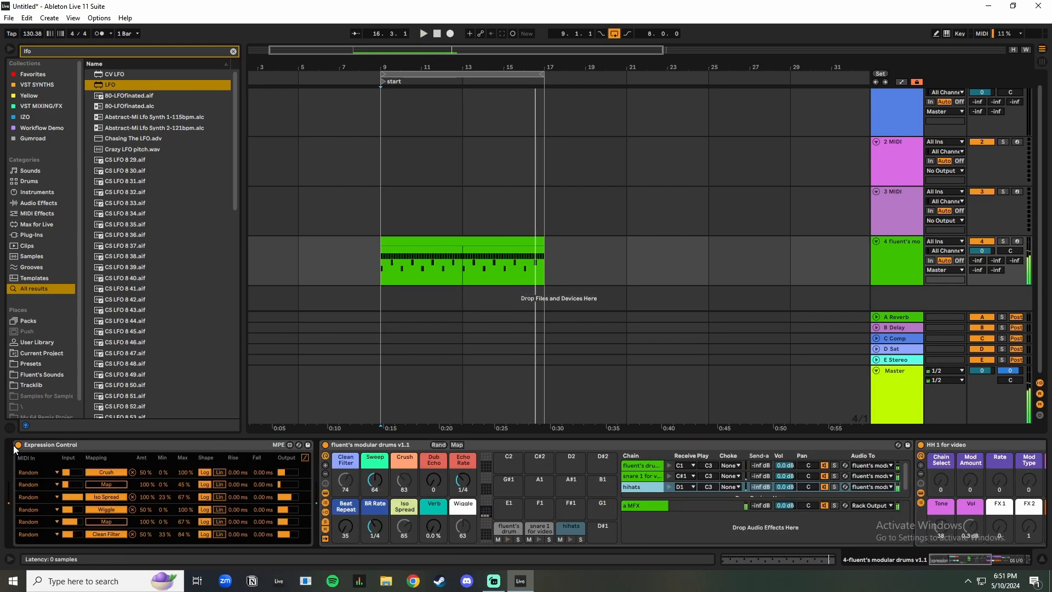
click(38, 445)
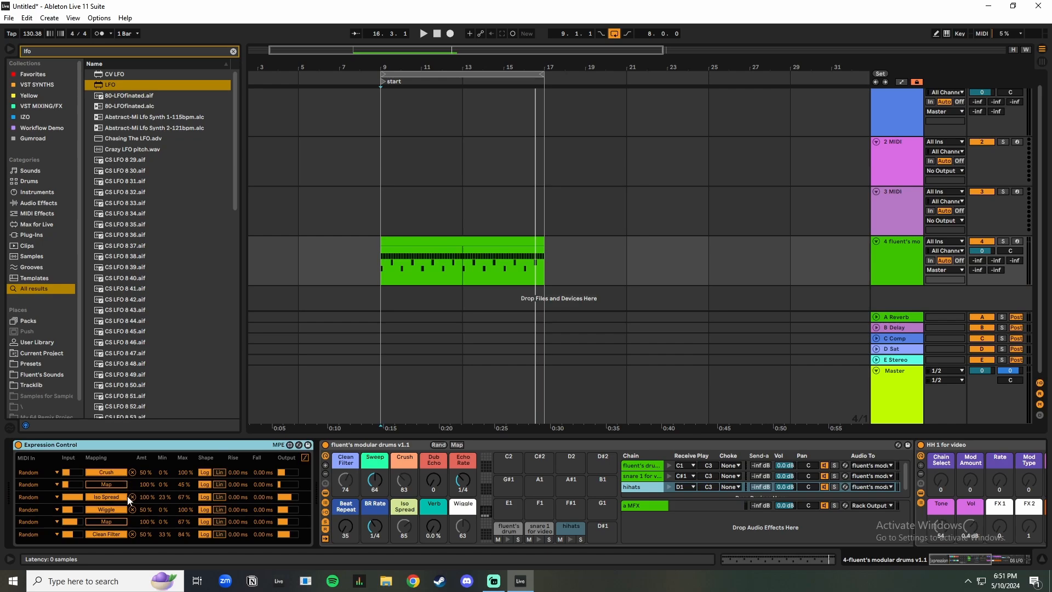
click(132, 534)
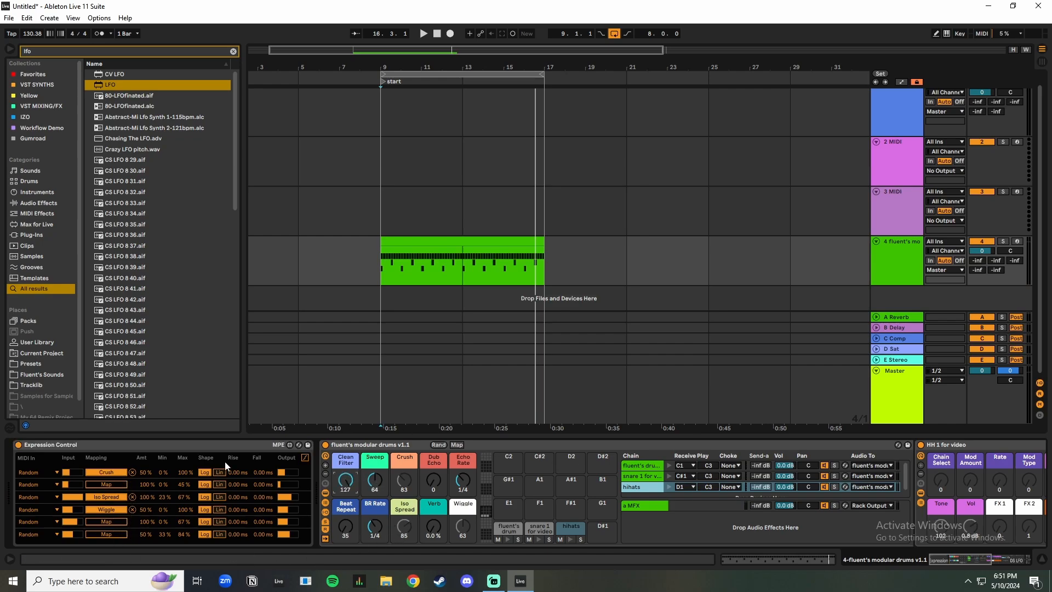
click(132, 497)
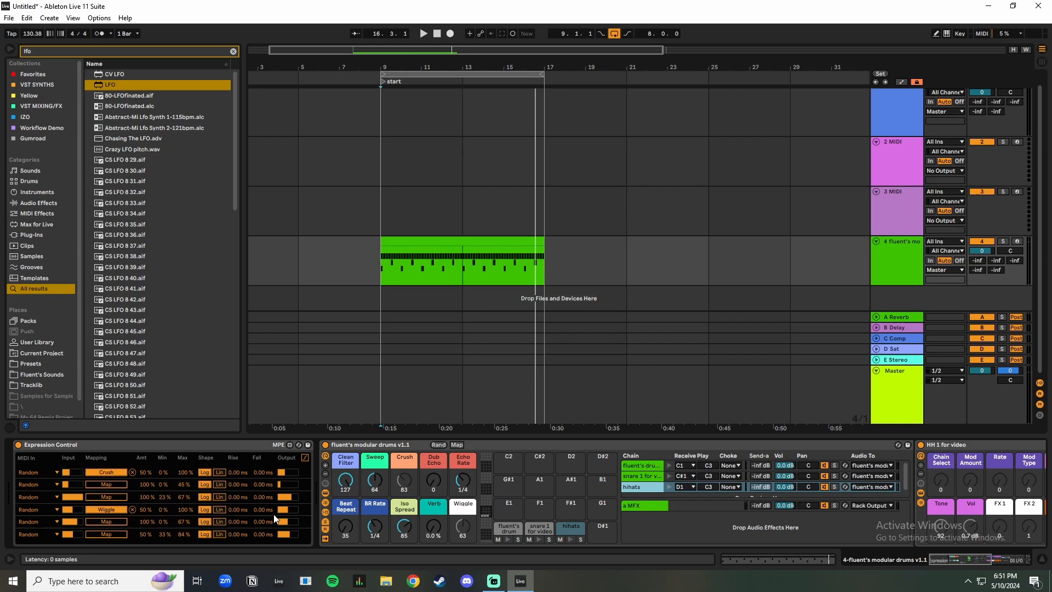
click(125, 509)
click(104, 447)
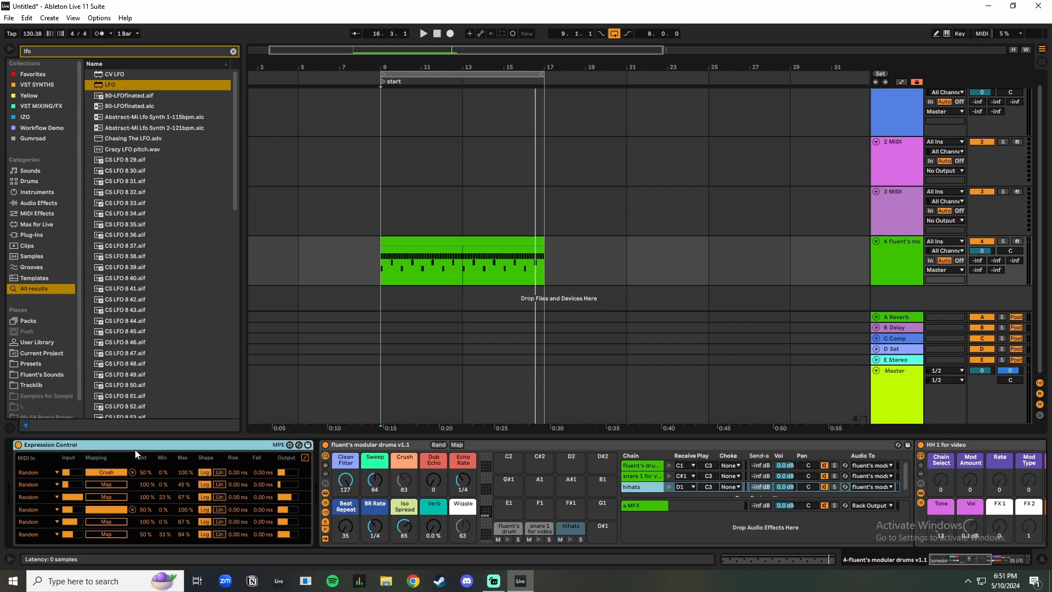
key(Delete)
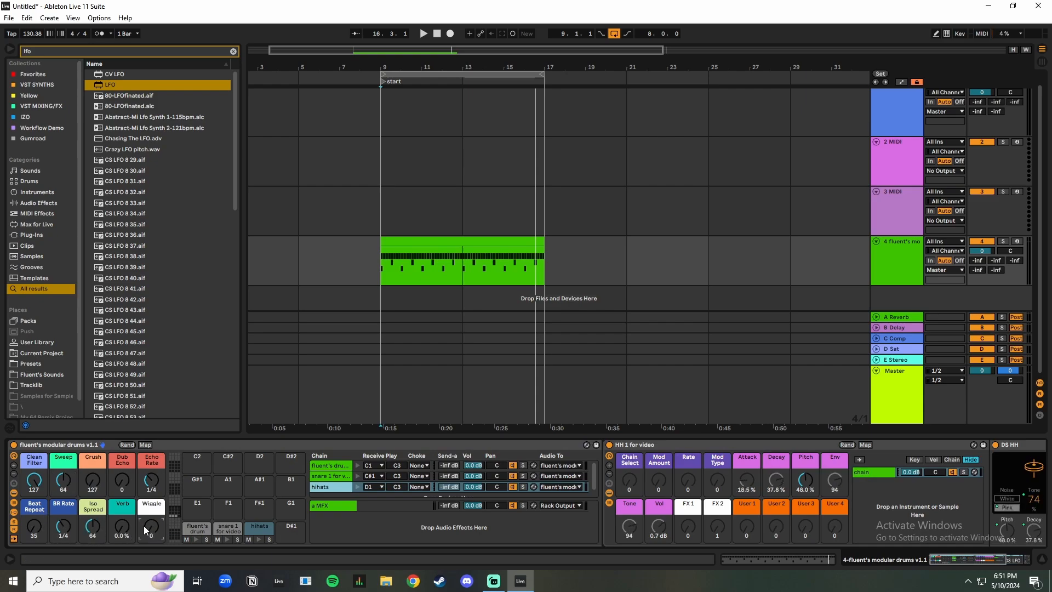
Step: Audition the pattern from bar 9, add Pitch to the hi-hat LFO's mappings and set its depth to 100 %
key(space)
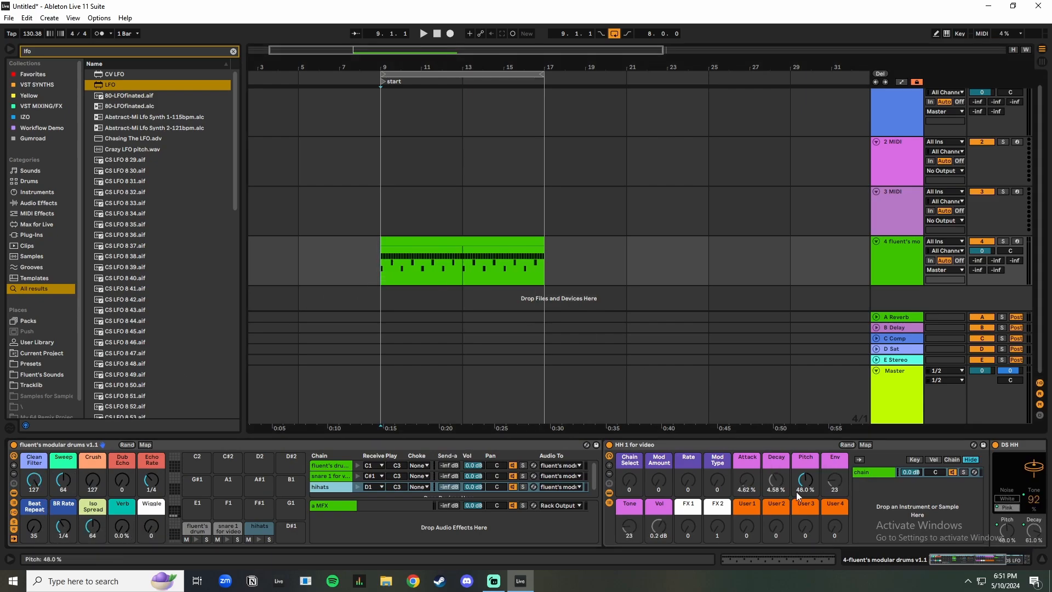
drag(961, 559, 987, 556)
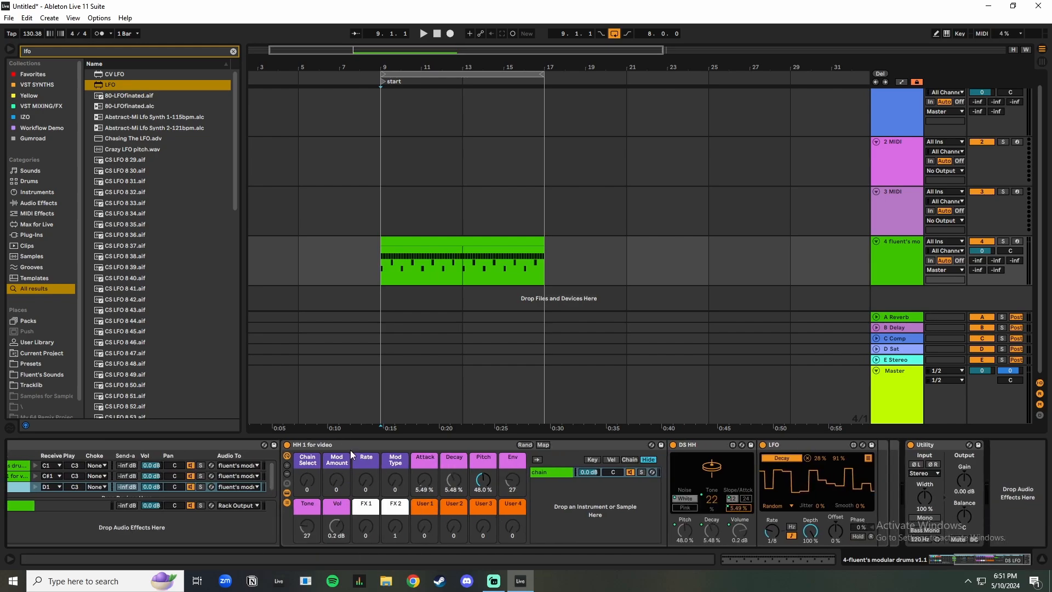
click(373, 278)
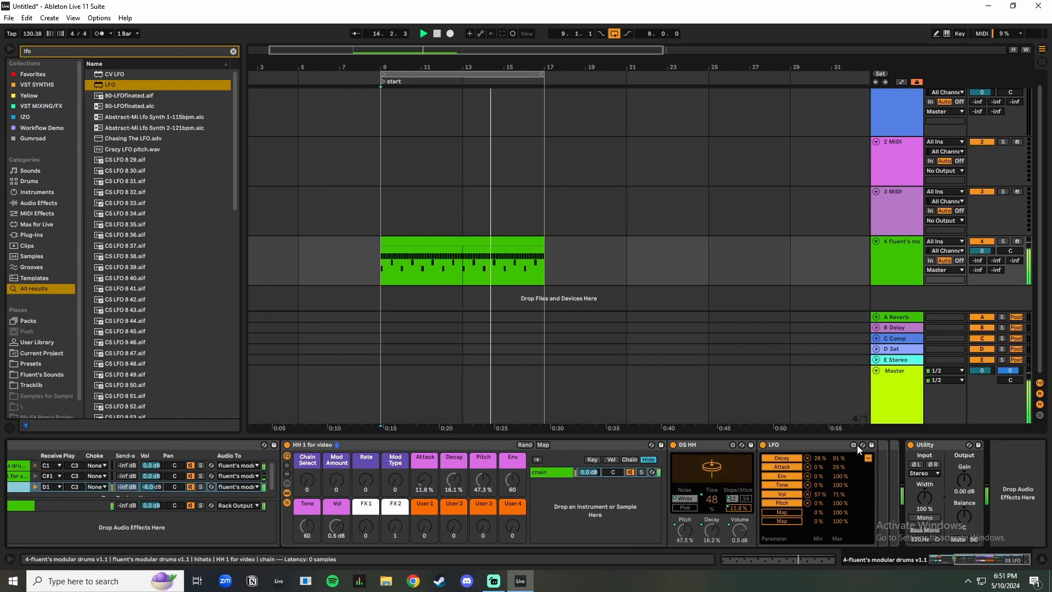
click(867, 458)
drag(811, 531, 810, 465)
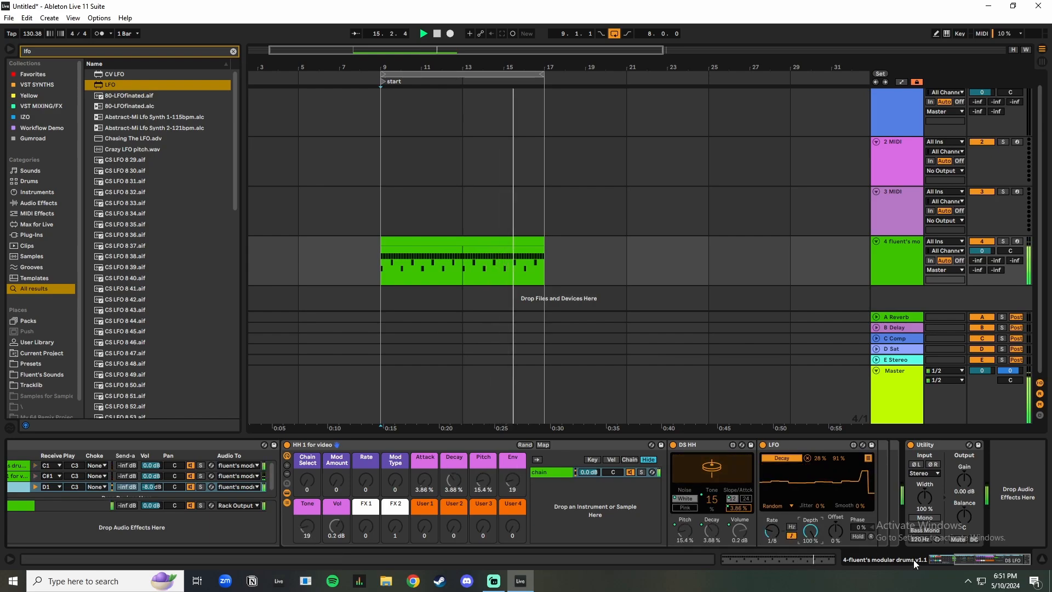
Step: Return to the main drum rack, raise its Iso Spread macro to 41 and try out its other effect macros during playback
click(971, 561)
drag(971, 560, 845, 573)
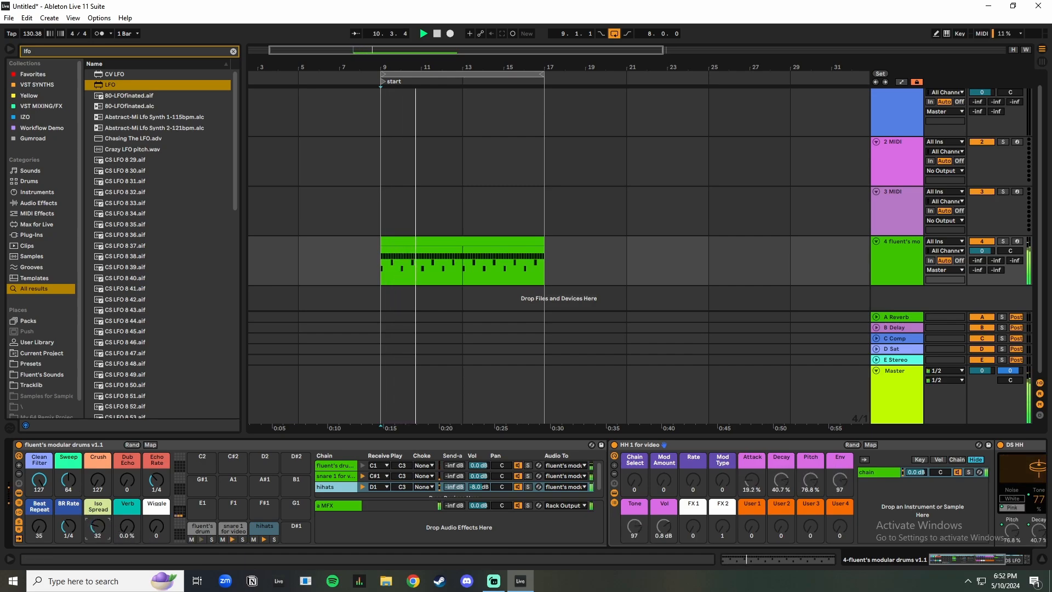
drag(98, 527, 98, 540)
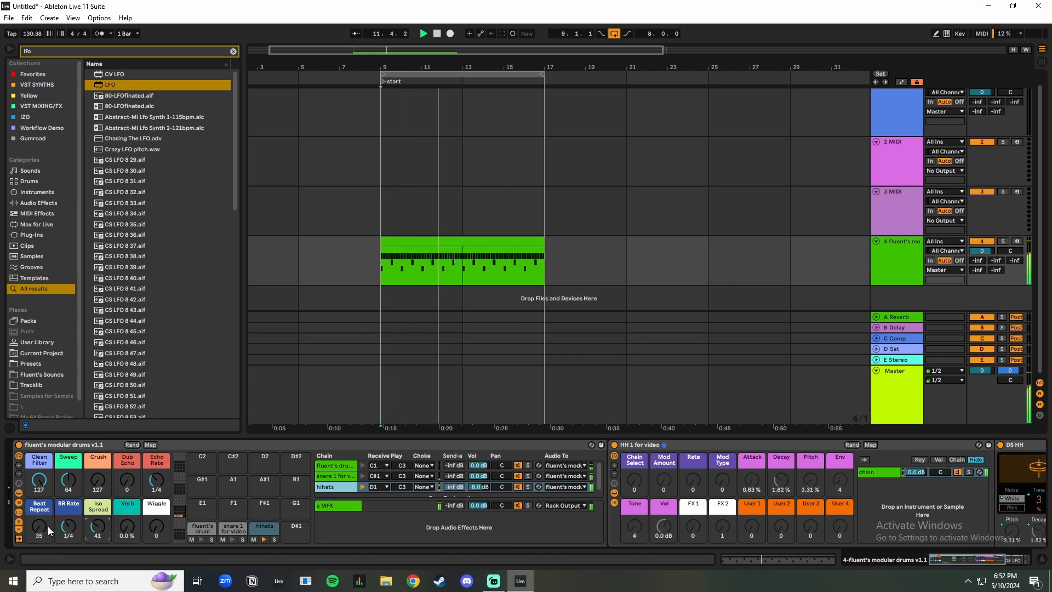
mouse_move(39, 528)
mouse_down()
mouse_move(39, 511)
mouse_move(39, 527)
mouse_up()
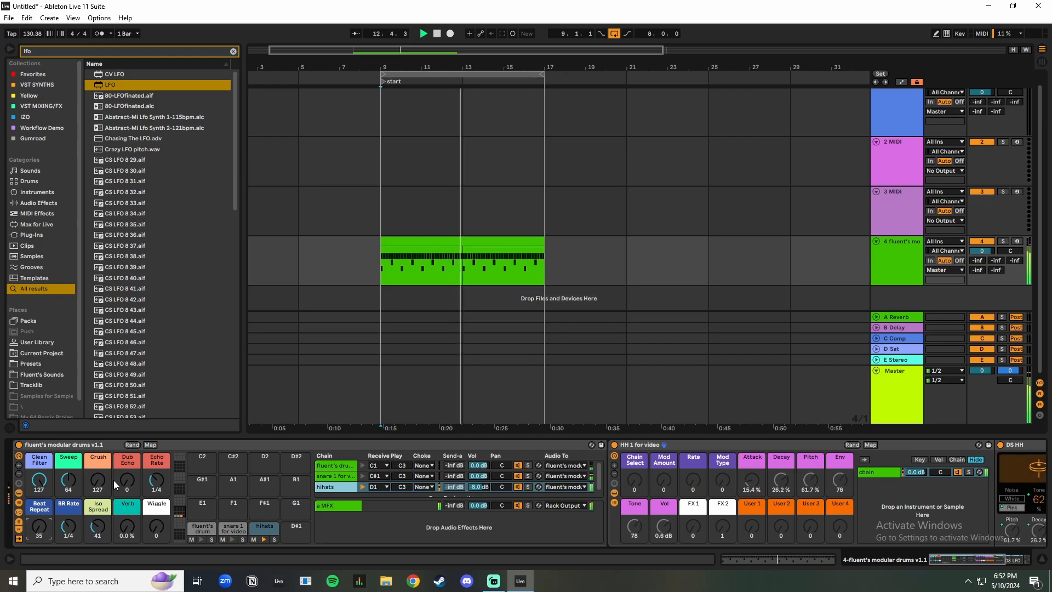
drag(127, 480, 97, 479)
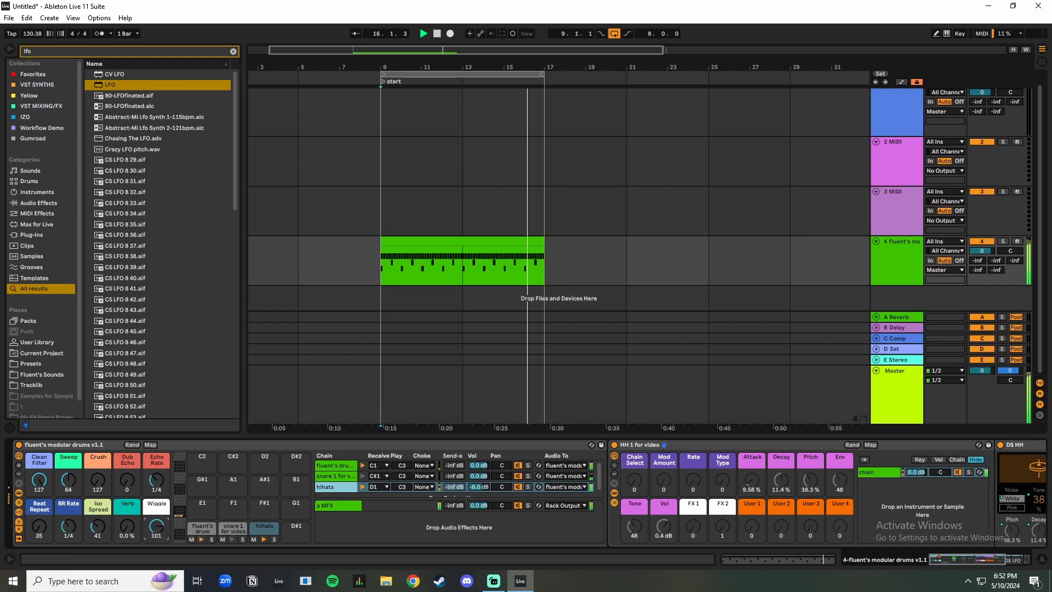
drag(39, 480, 39, 447)
mouse_move(98, 489)
mouse_down()
mouse_move(98, 527)
mouse_move(98, 489)
mouse_up()
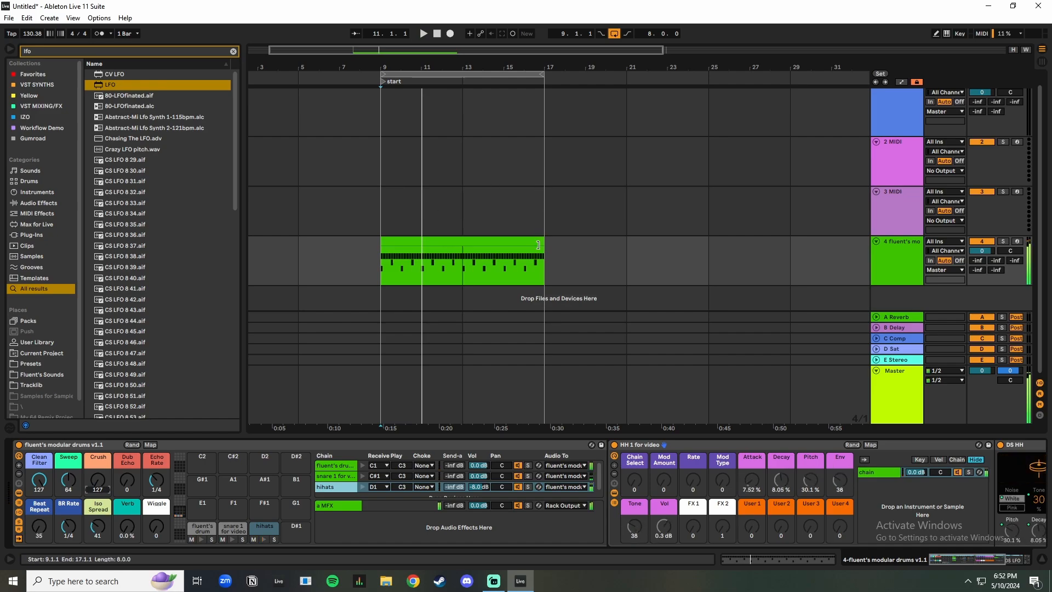
Step: Set the kick chain's LFO mapping ranges to 10–40 % for Decay and 52–42 % for Pitch, auditioning the pattern from bar 9
click(333, 466)
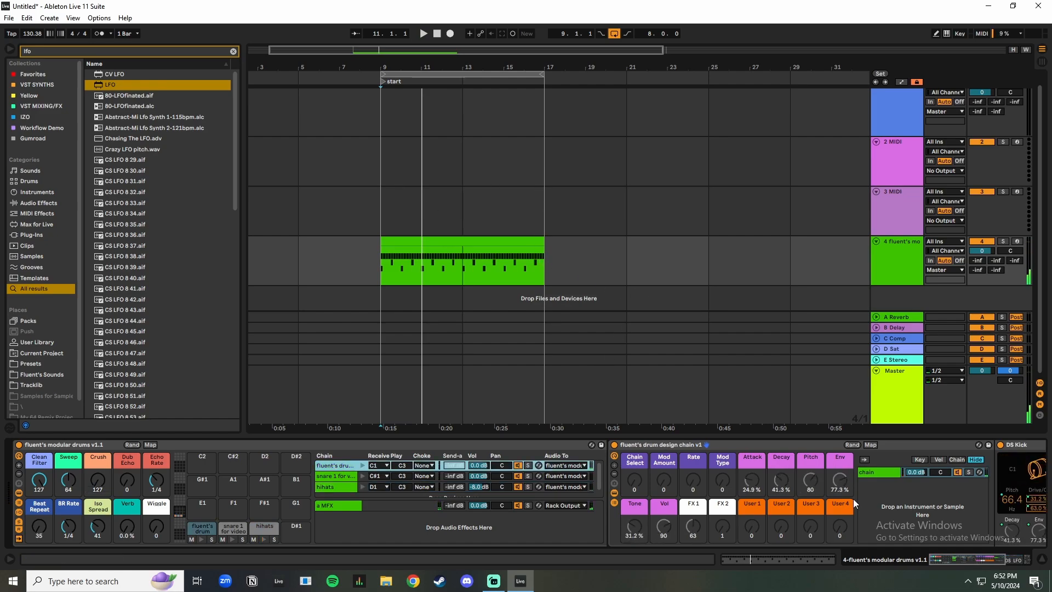
drag(969, 558, 1011, 565)
click(880, 458)
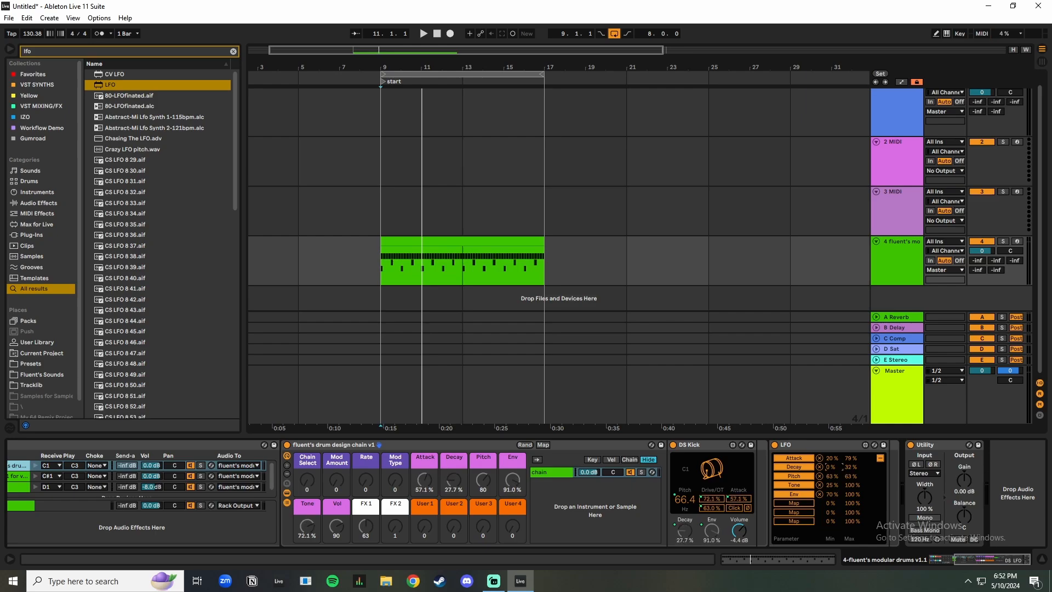
drag(833, 463, 833, 457)
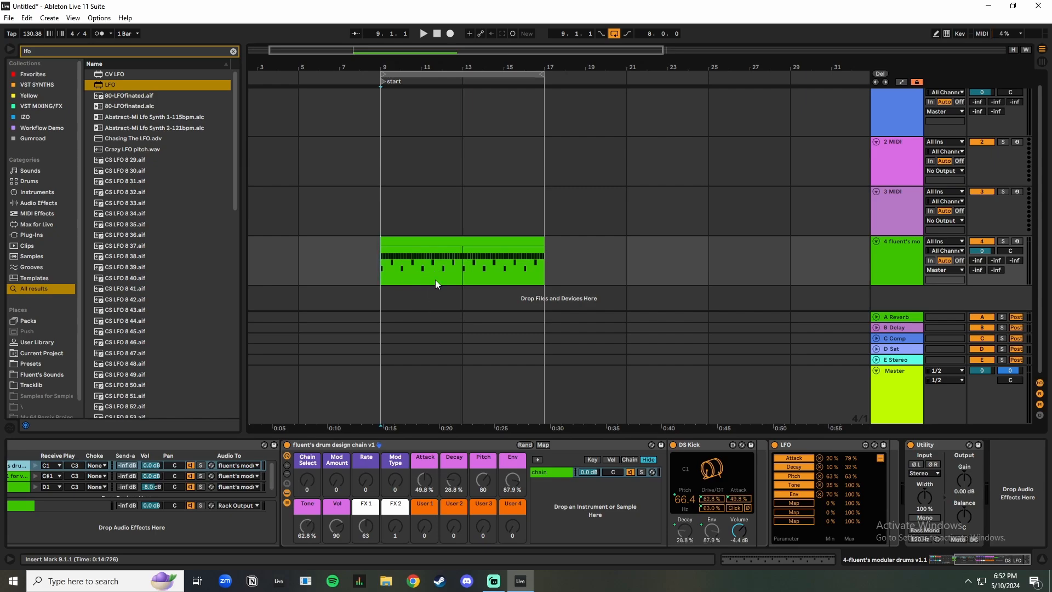
key(space)
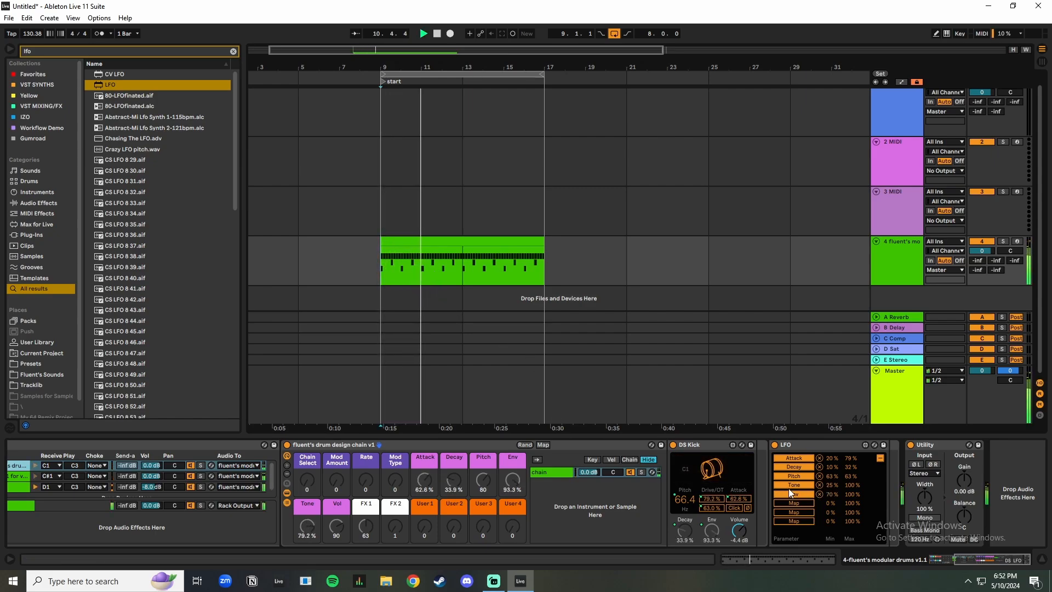
mouse_move(849, 476)
mouse_down()
mouse_move(837, 488)
mouse_move(850, 462)
mouse_up()
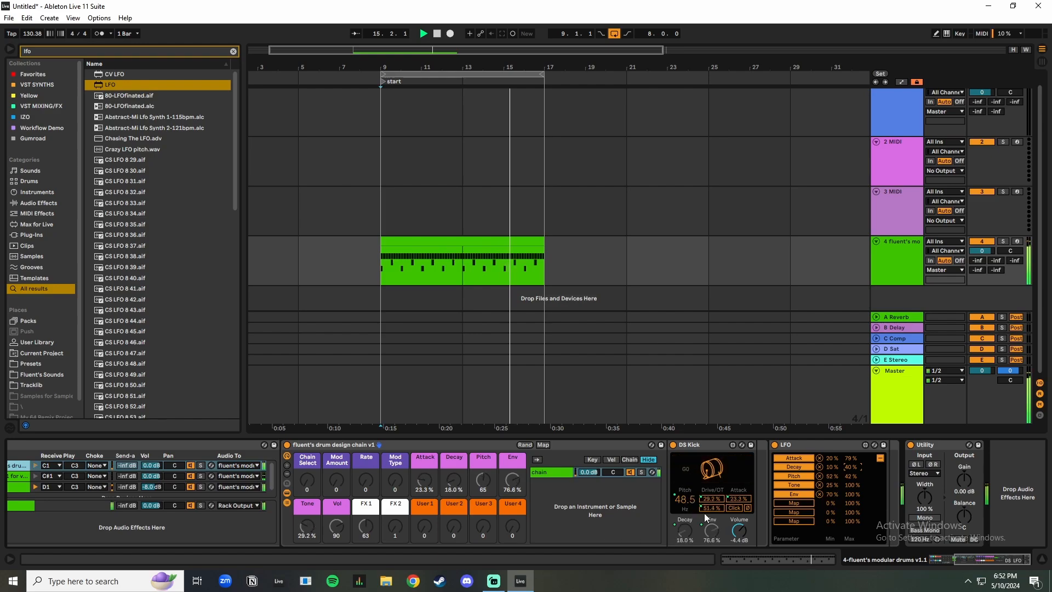
drag(981, 559, 885, 554)
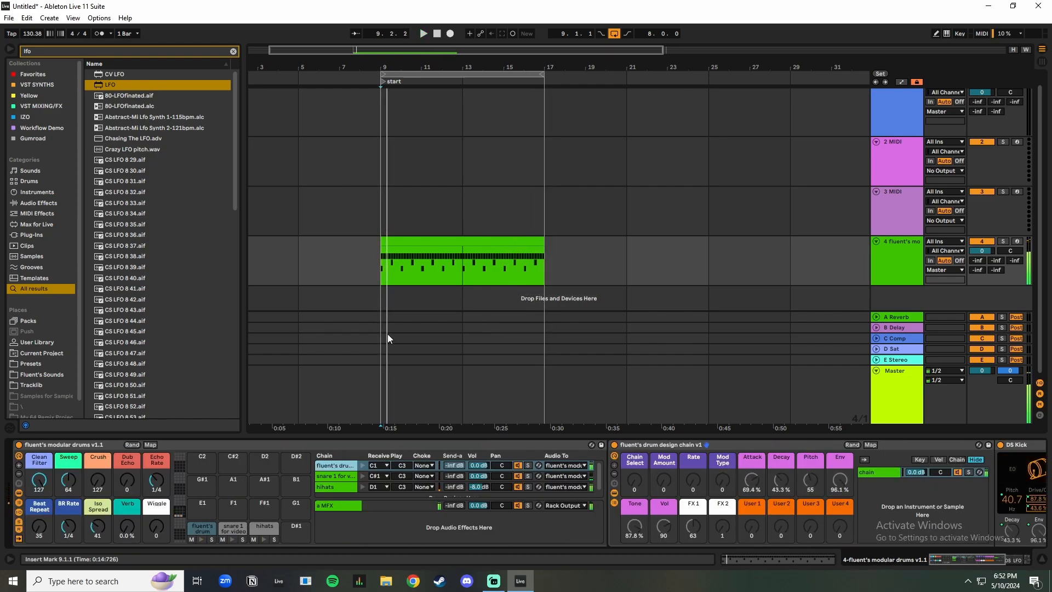
click(105, 443)
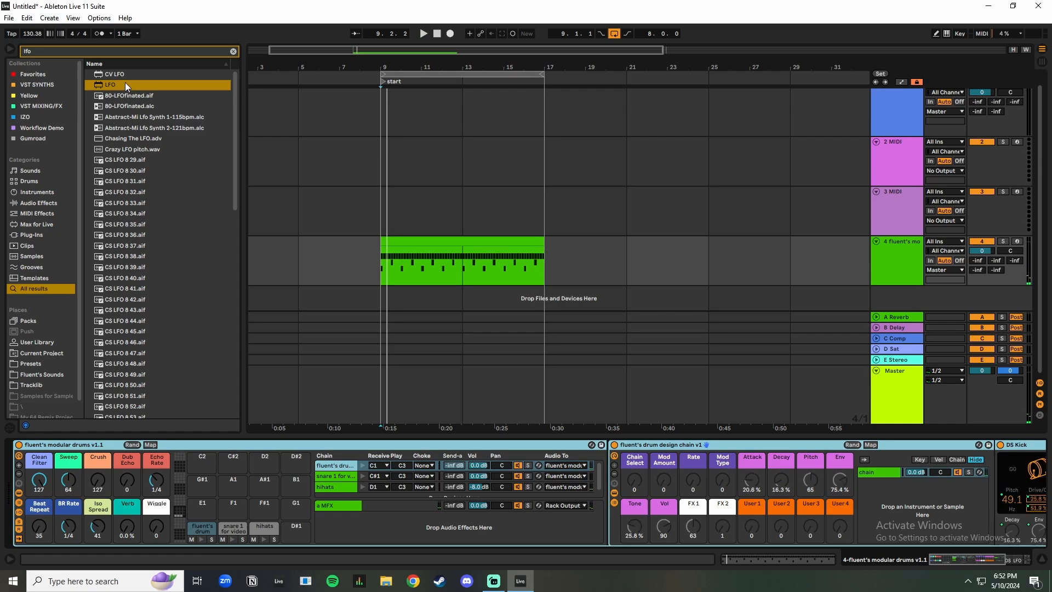
drag(123, 84, 150, 180)
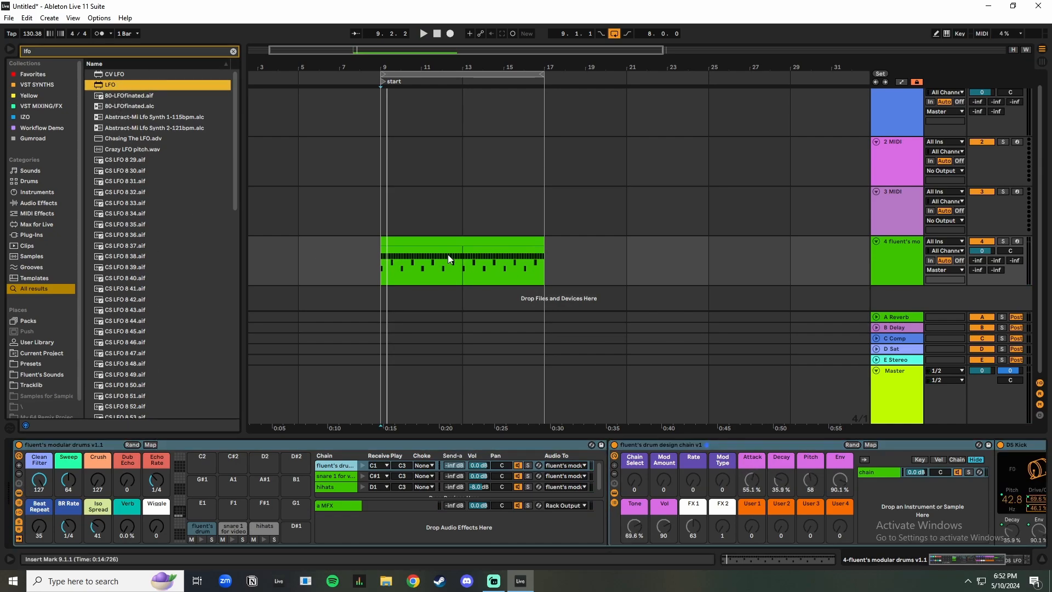
Step: Open the drum track's MIDI clip and delete all of its notes
click(494, 266)
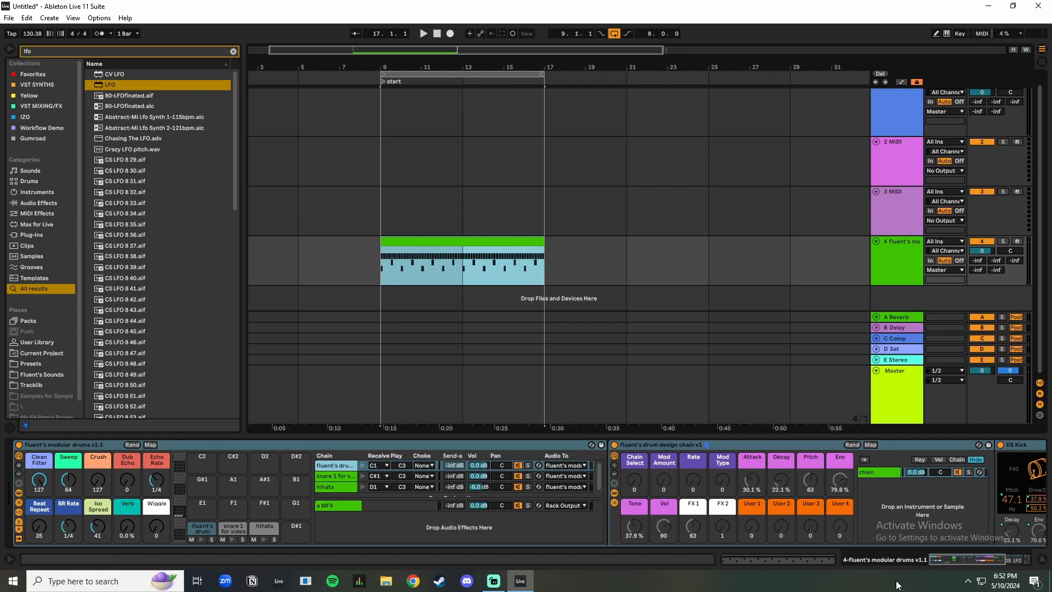
drag(987, 561, 931, 567)
double_click(408, 248)
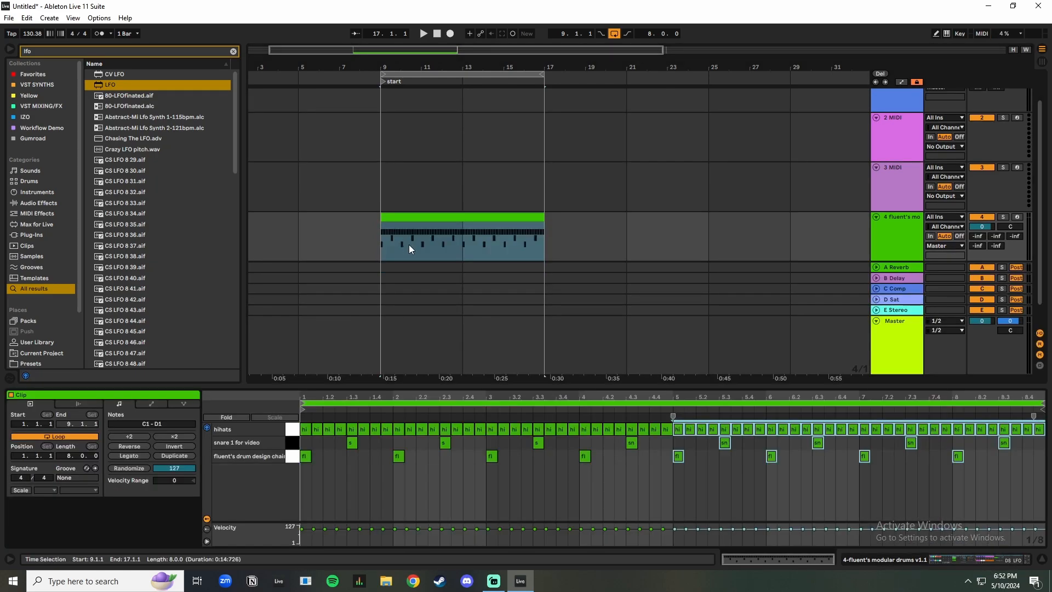
drag(1034, 479, 206, 357)
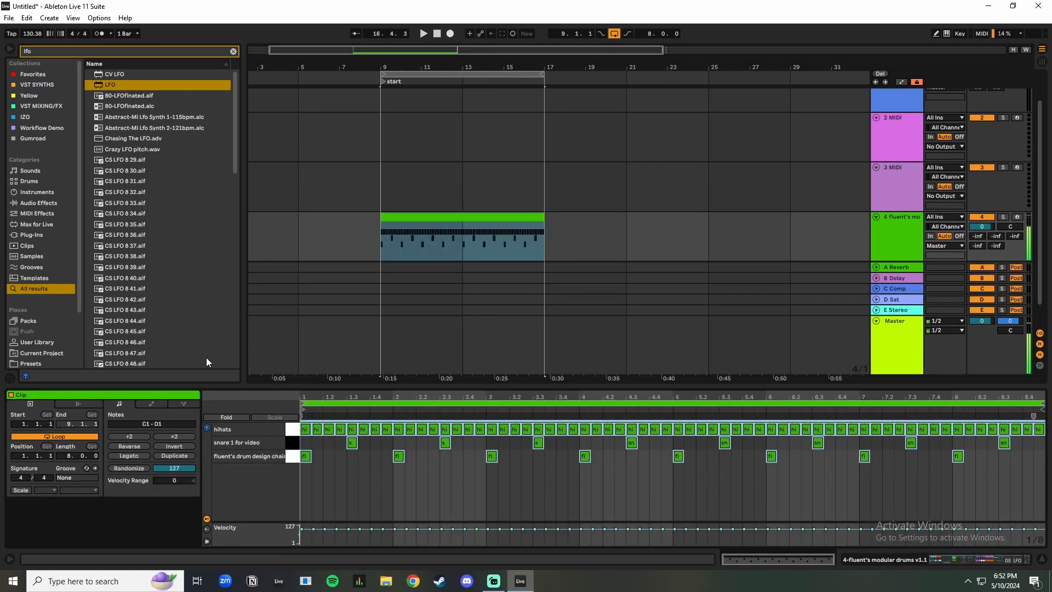
key(Delete)
Step: Set the clip's fixed grid to 8 Bars and add one full-length note each for the hi-hats, snare and kick
right_click(395, 464)
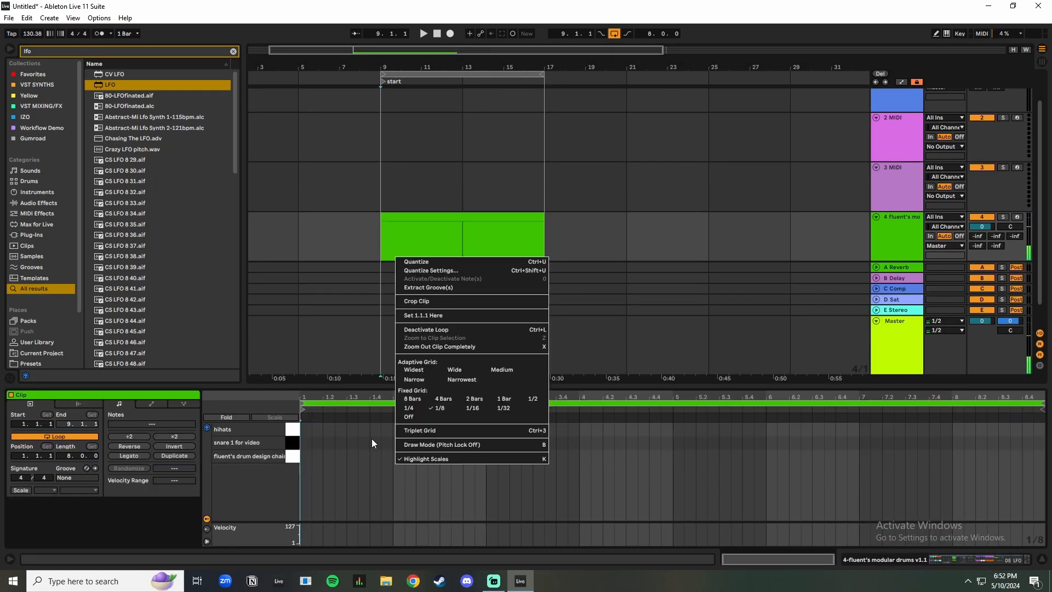
click(423, 399)
double_click(318, 426)
double_click(323, 442)
double_click(330, 456)
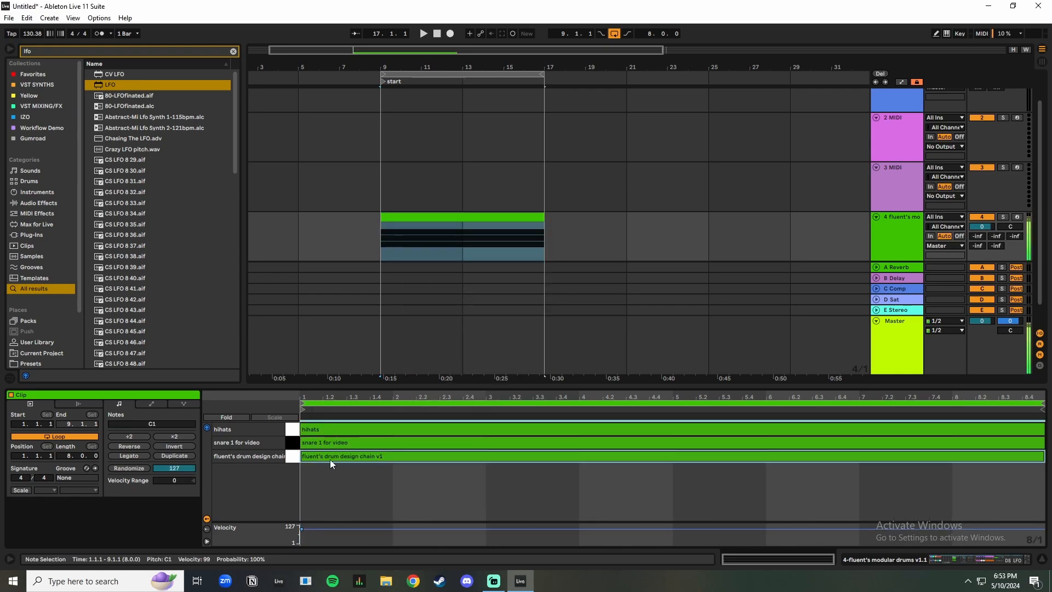
Step: Search the browser for "arpeg" and insert the Arpeggiator in front of the modular drum rack
click(895, 227)
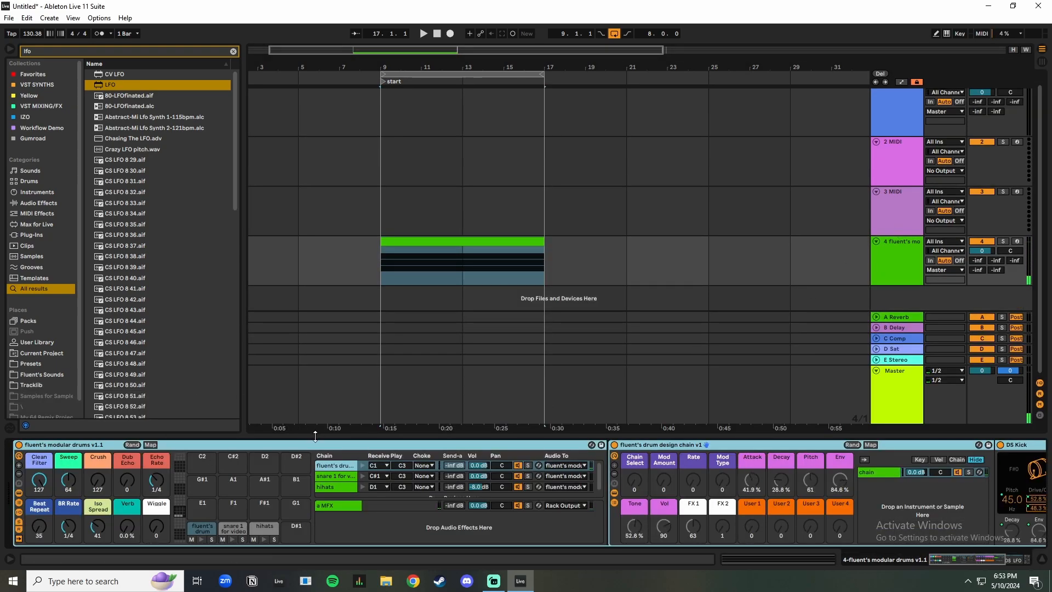
click(427, 241)
click(234, 51)
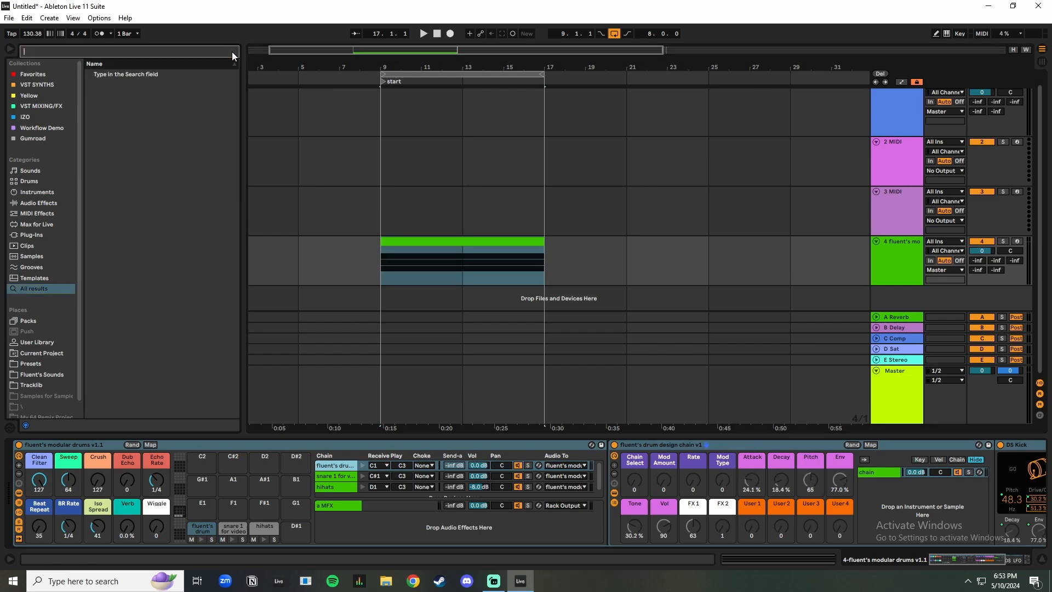
text(arpeg)
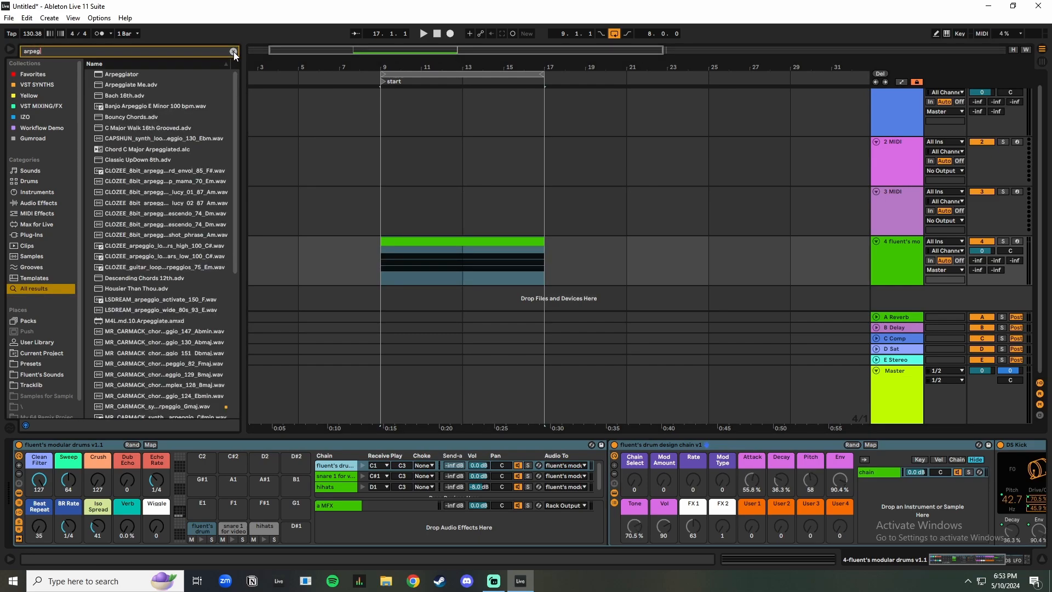
drag(137, 77, 141, 455)
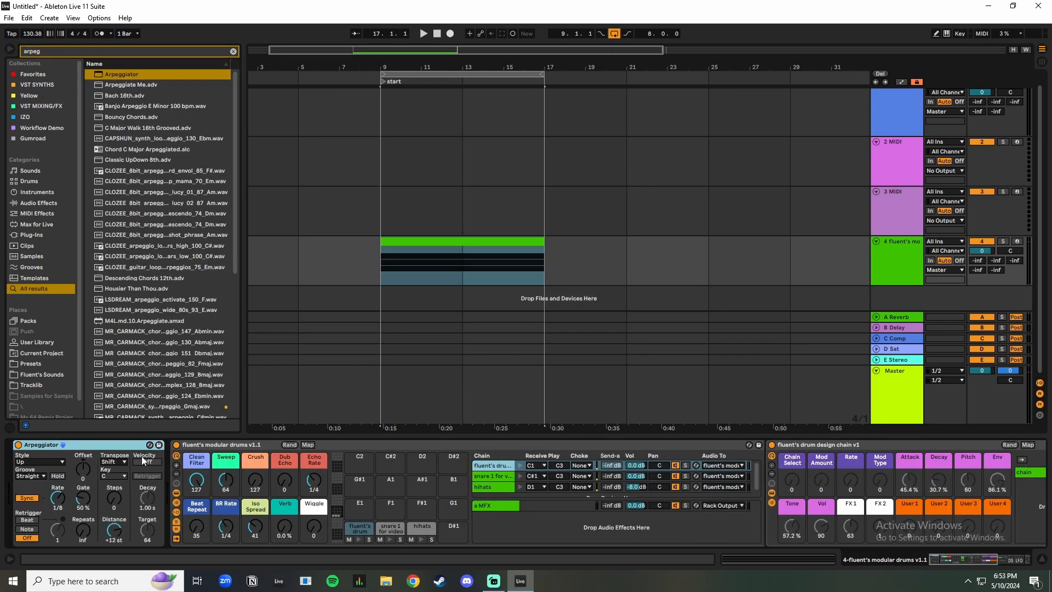
Step: Set the Arpeggiator's gate to 39 % and its style to Random Other, and place the insert marker at bar 9
click(83, 499)
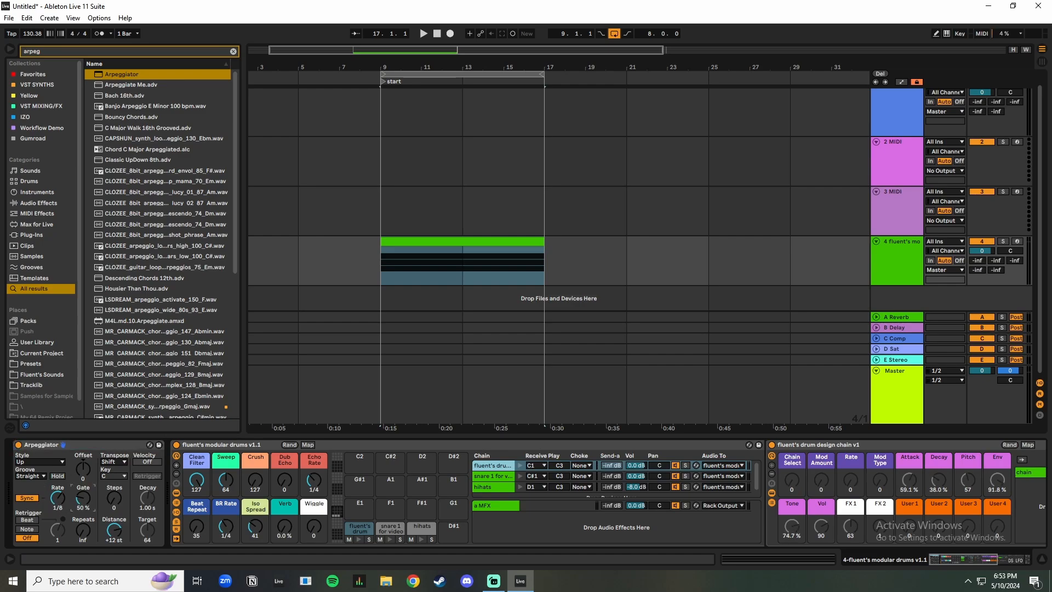
click(60, 462)
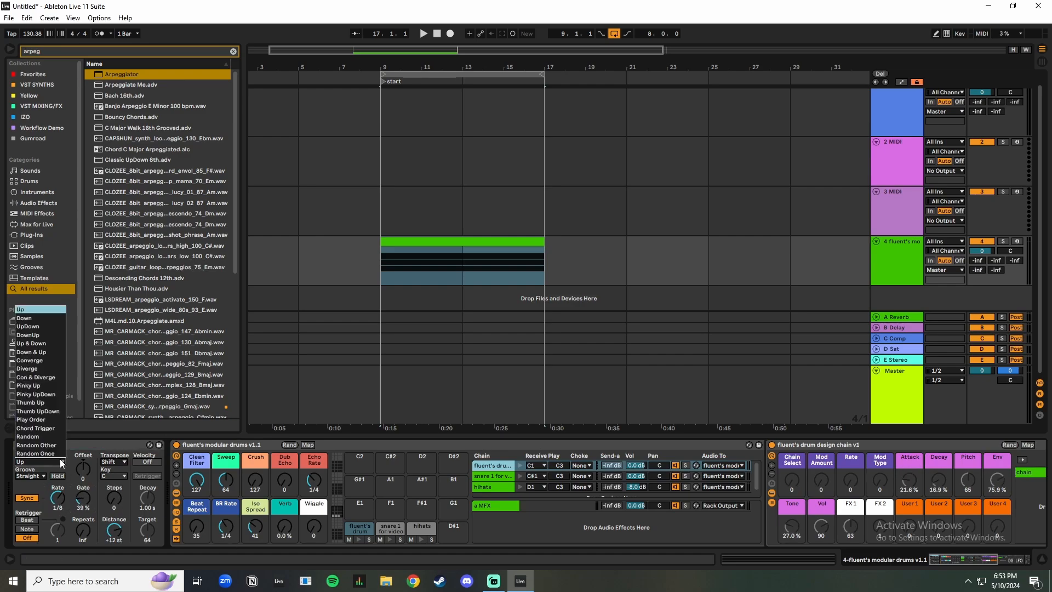
click(34, 444)
click(373, 282)
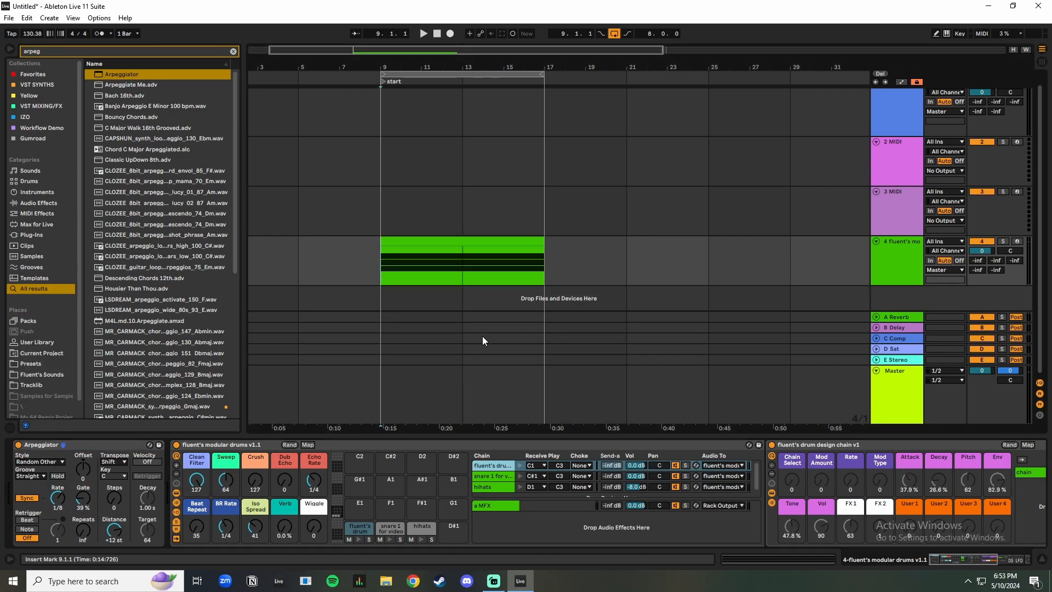
Step: Audition the arpeggiated clip, remove its kick note to hear the pattern without it, and add the note back
click(433, 242)
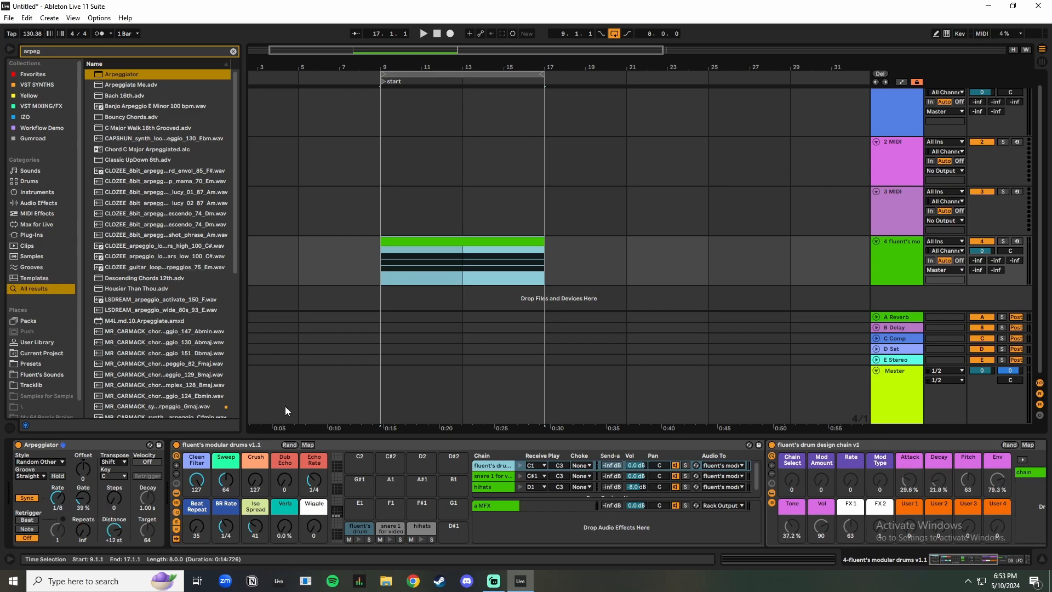
double_click(423, 241)
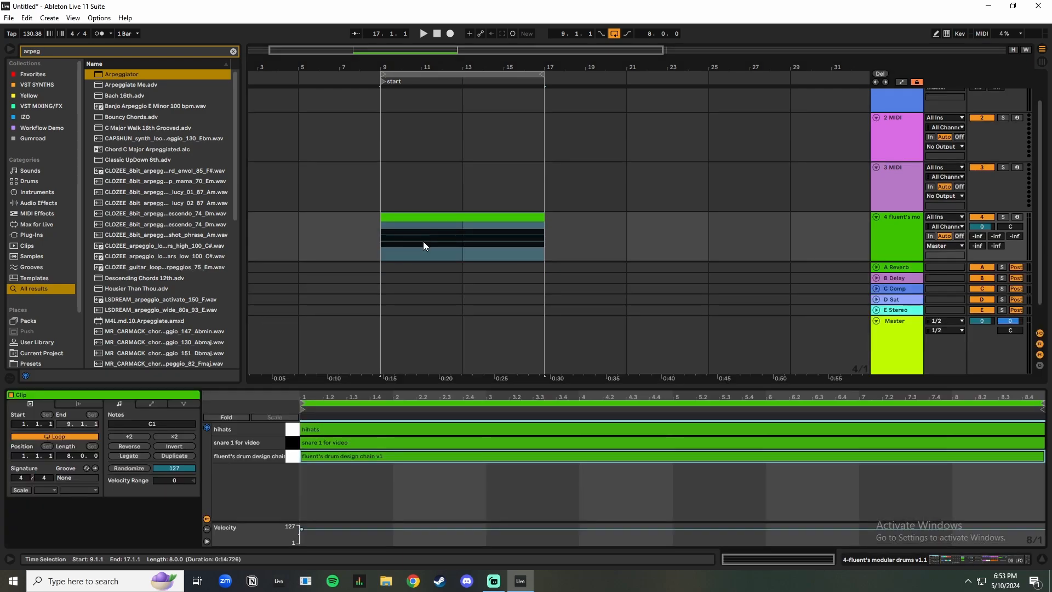
key(space)
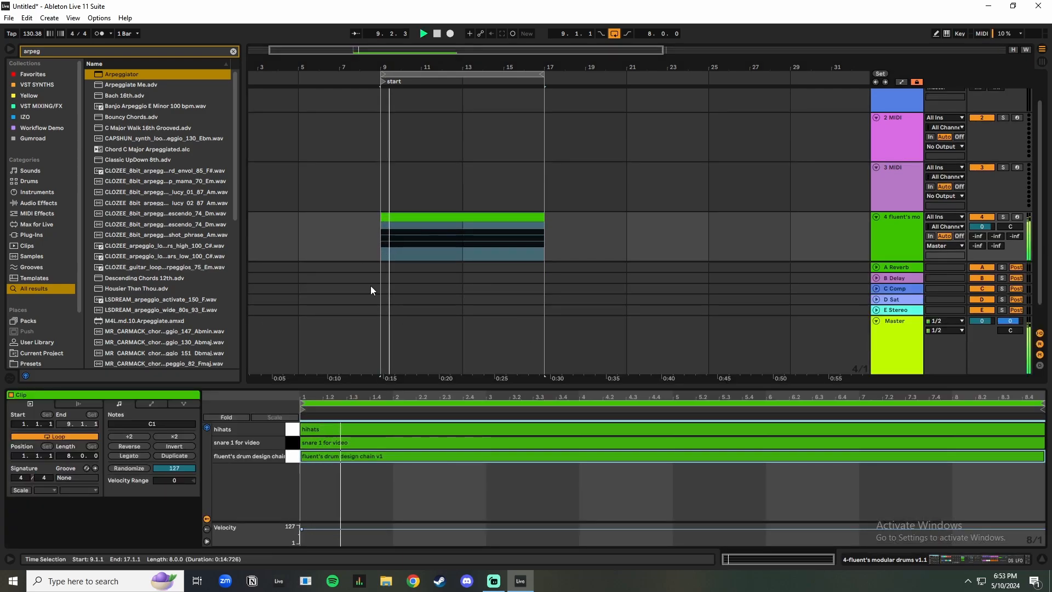
double_click(327, 455)
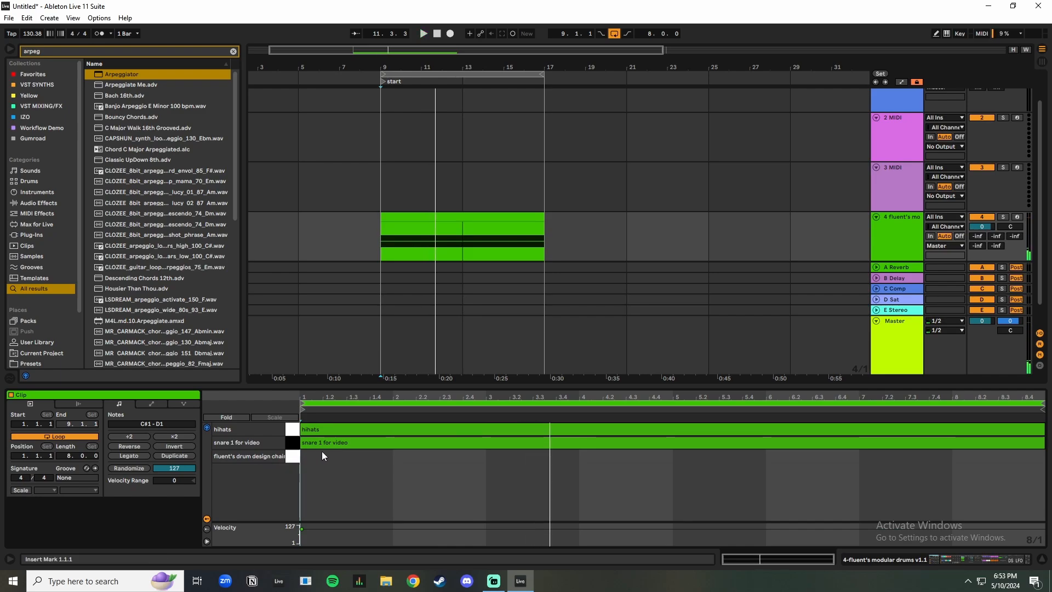
key(space)
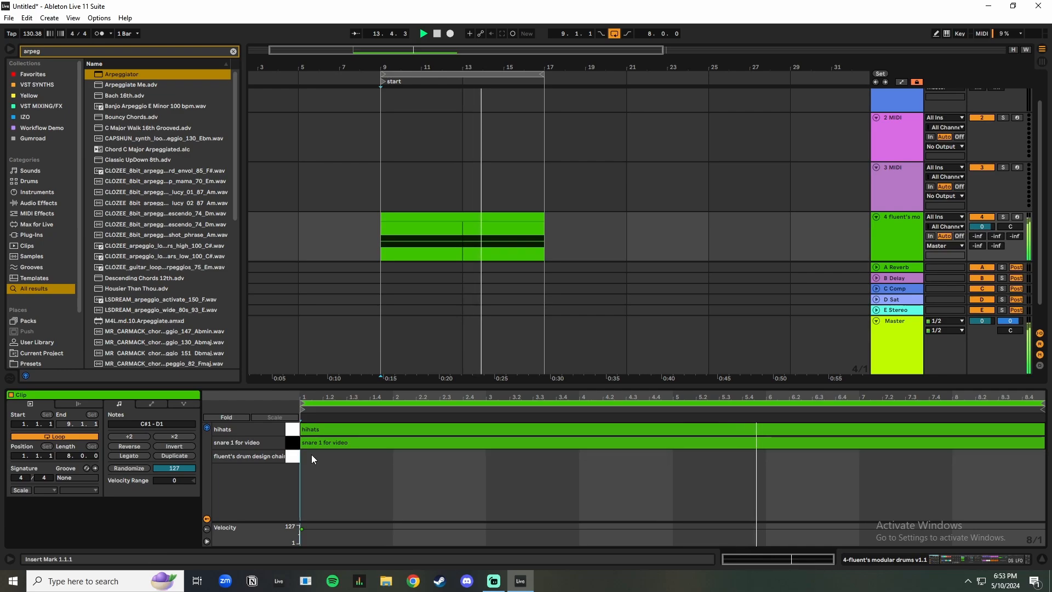
double_click(311, 456)
key(shift+Tab)
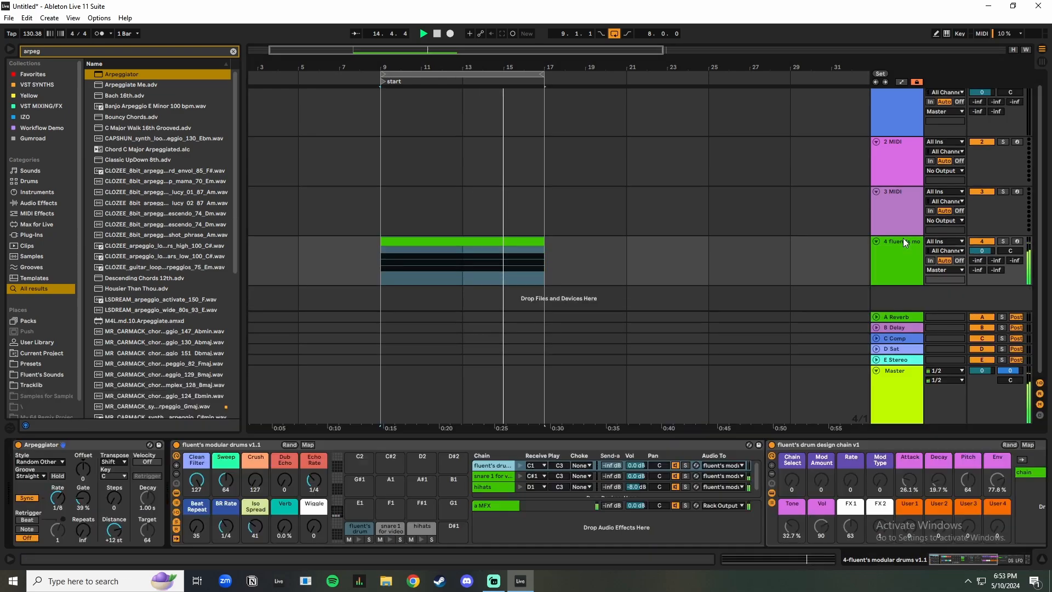
Step: Remove the clip's hi-hat note and add it back during playback, and set the Arpeggiator's rate to 1/32
double_click(482, 241)
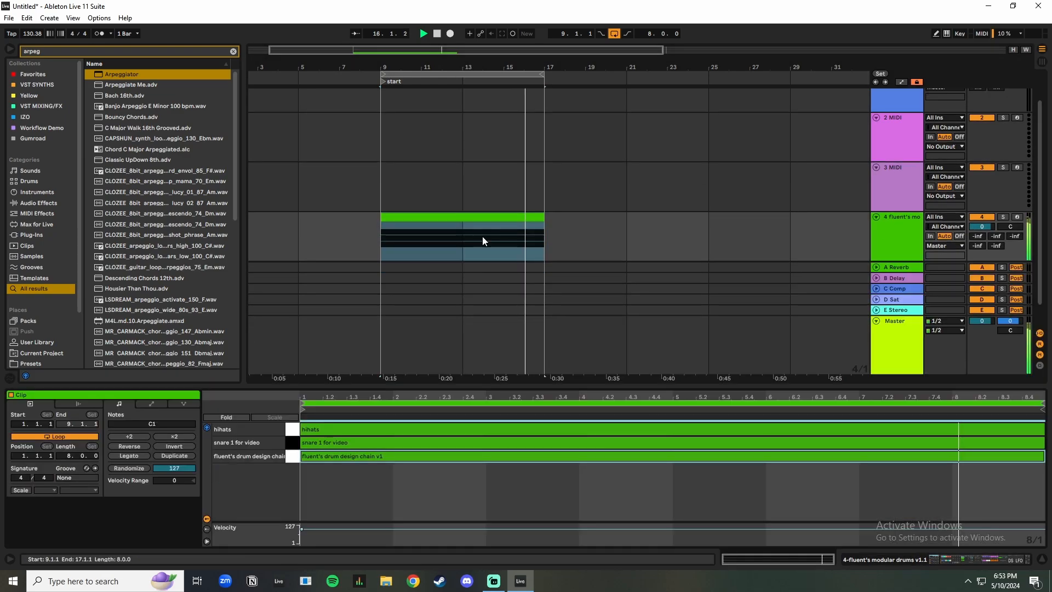
double_click(350, 430)
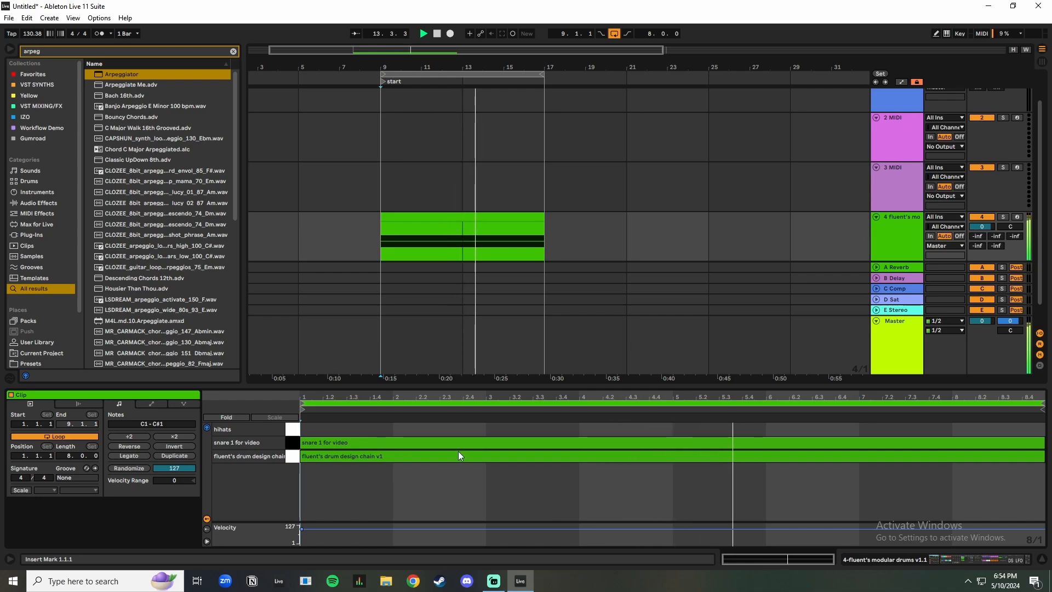
double_click(362, 433)
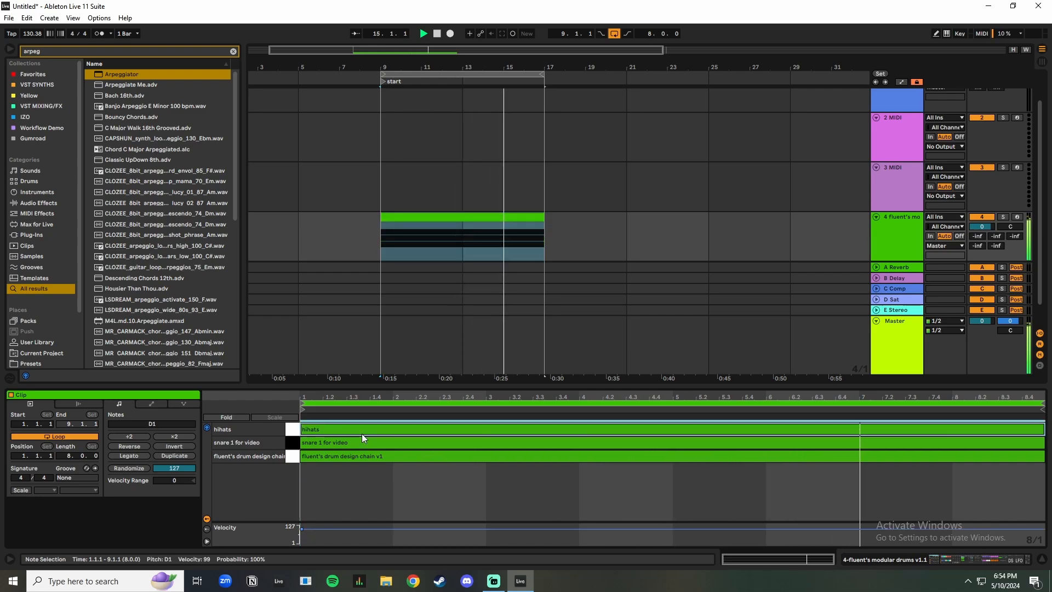
click(889, 244)
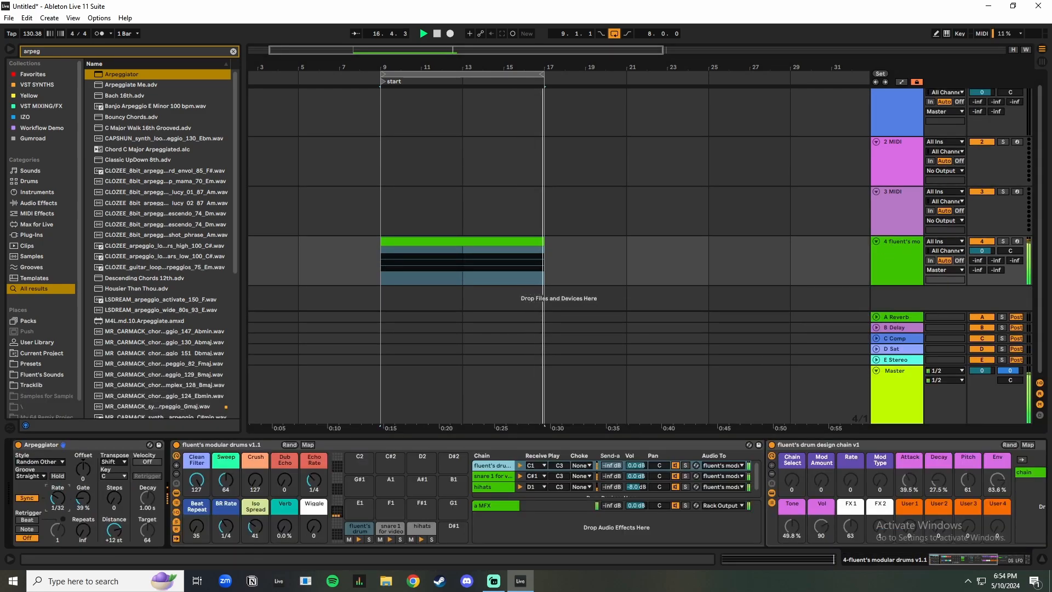
Step: Set the Arpeggiator's style to Con & Diverge and its gate to 17 %, replaying the clip from bar 9
click(42, 460)
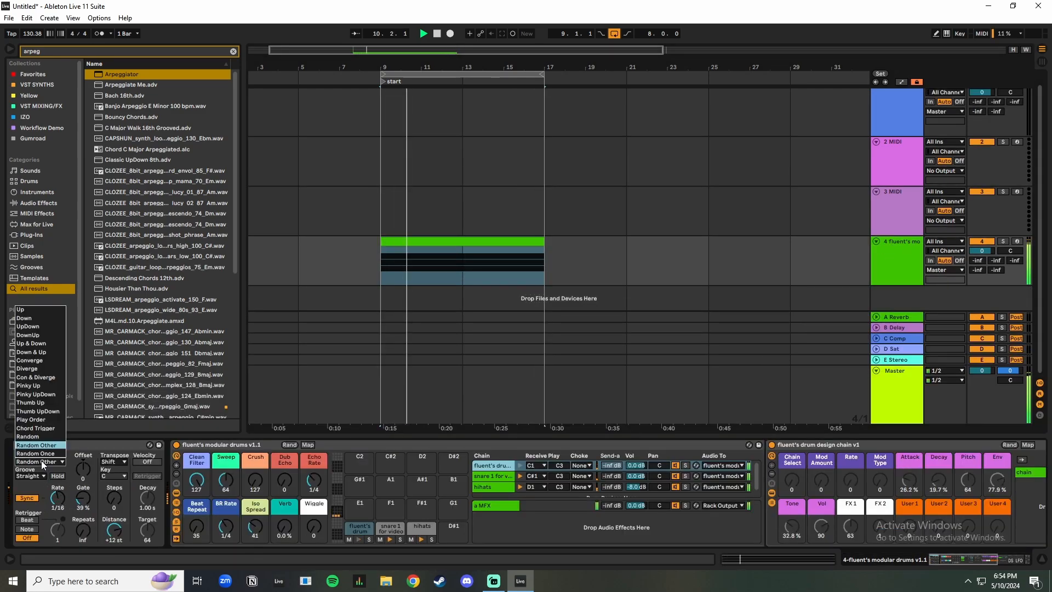
click(42, 378)
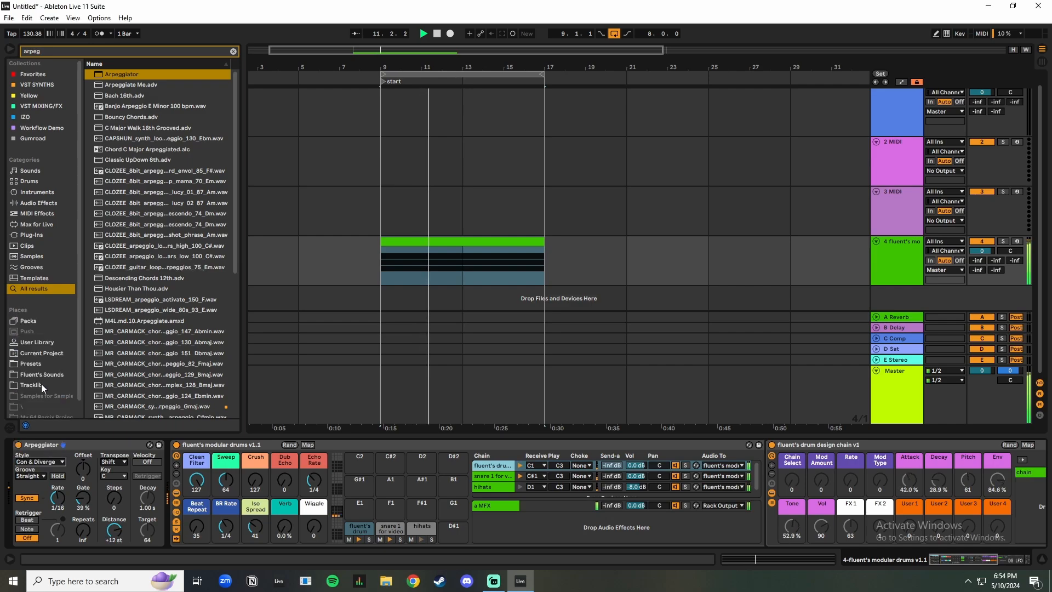
click(379, 265)
key(space)
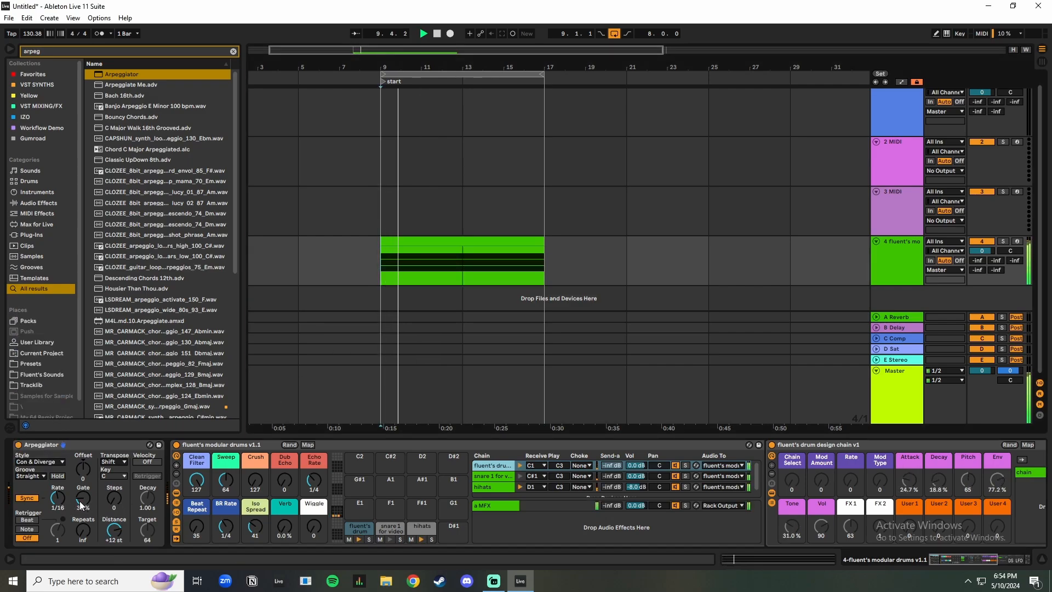
drag(83, 497, 83, 515)
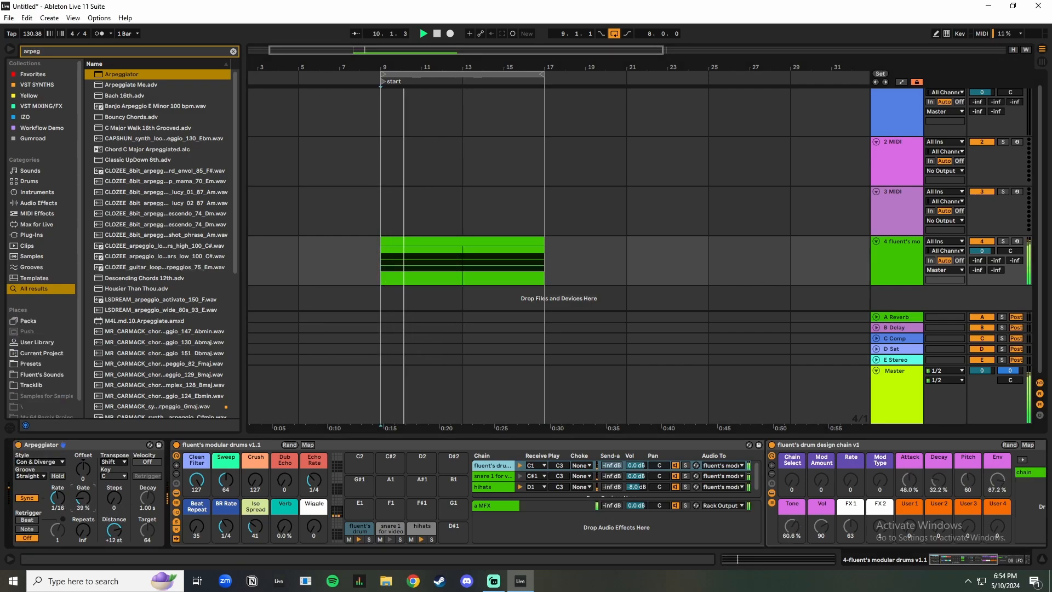
Step: Switch the Arpeggiator's style to Diverge and its rate to 1/6 during playback
click(35, 462)
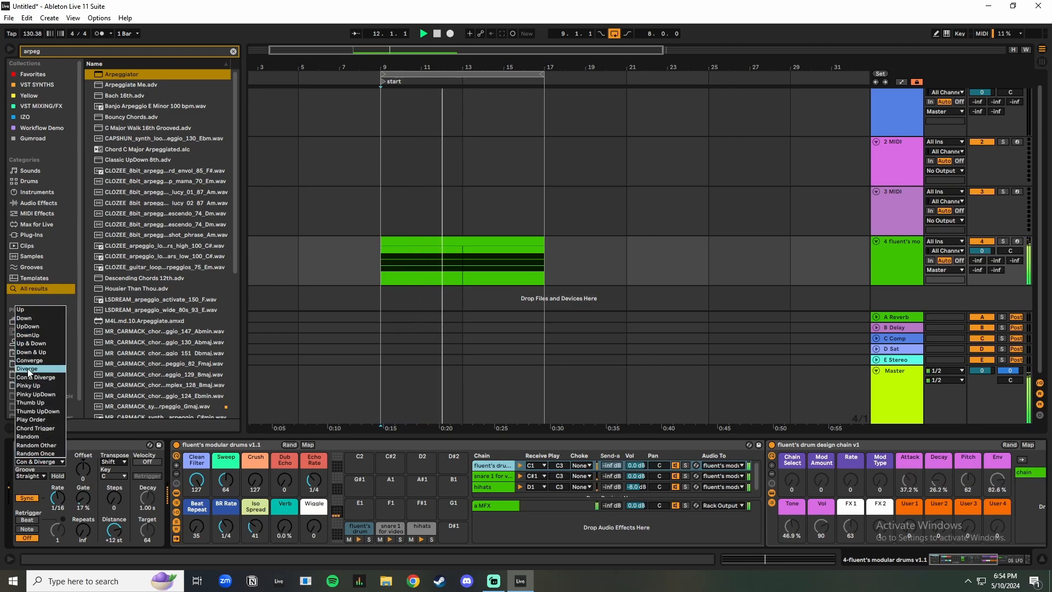
click(28, 370)
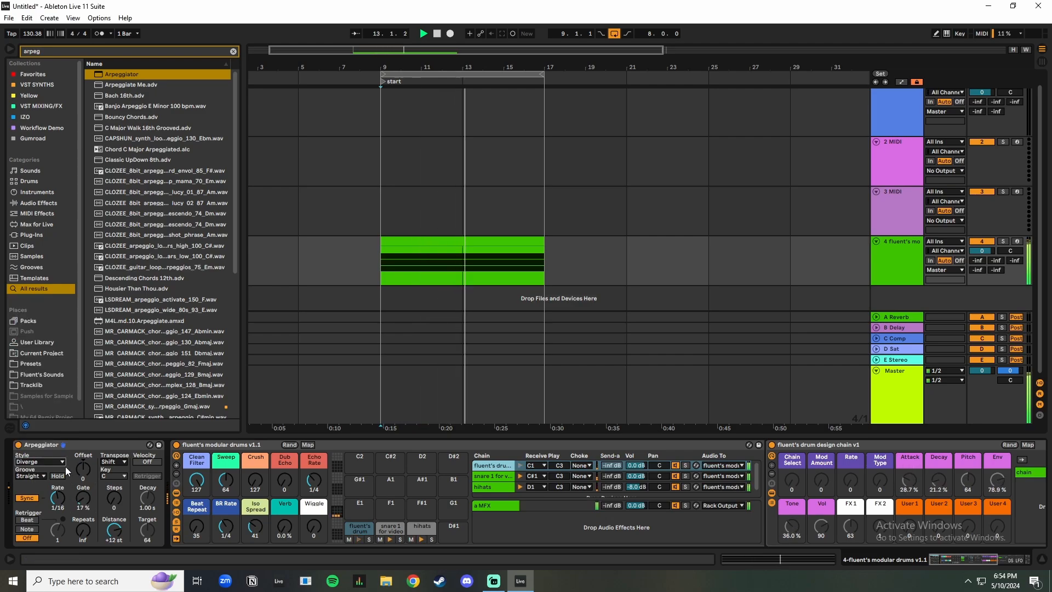
drag(66, 494, 65, 476)
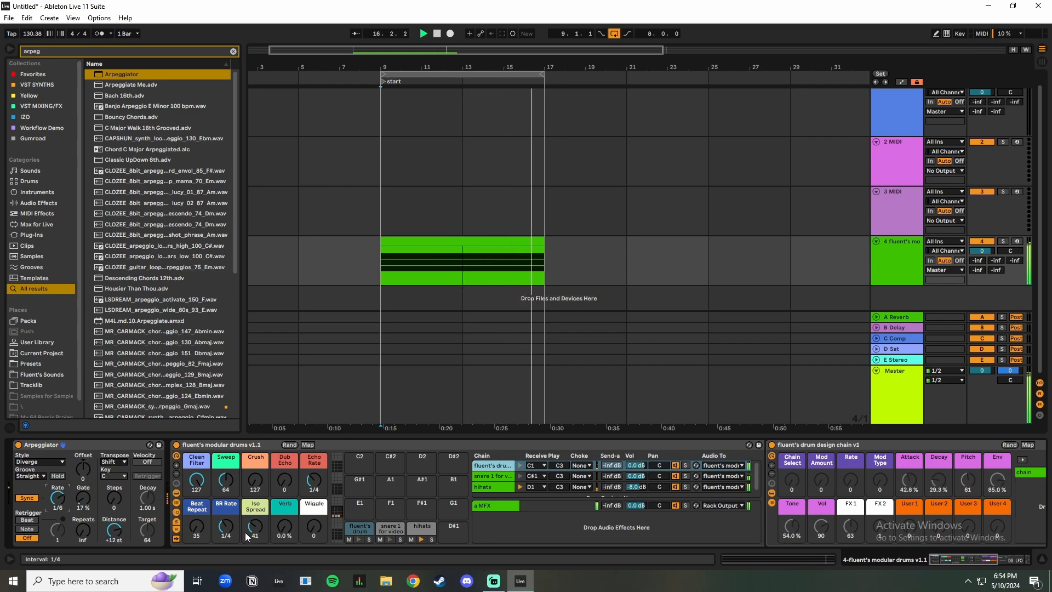
Step: Set the drum rack's macros to Dub Echo 53, Crush 98, Iso Spread 86, Verb 46 % and BR Rate 1/8
drag(284, 481, 284, 462)
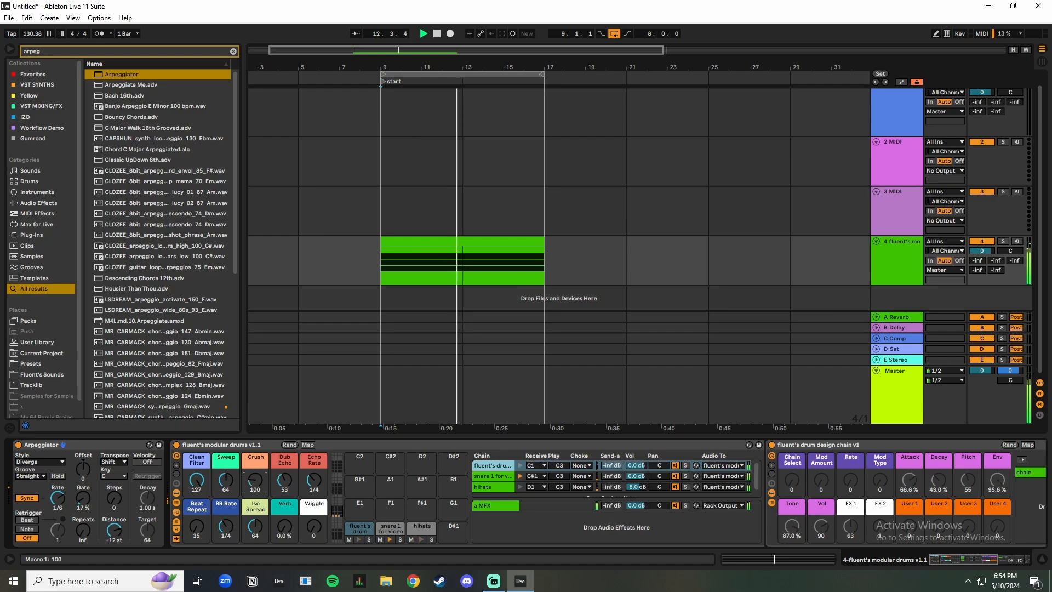
drag(255, 481, 284, 508)
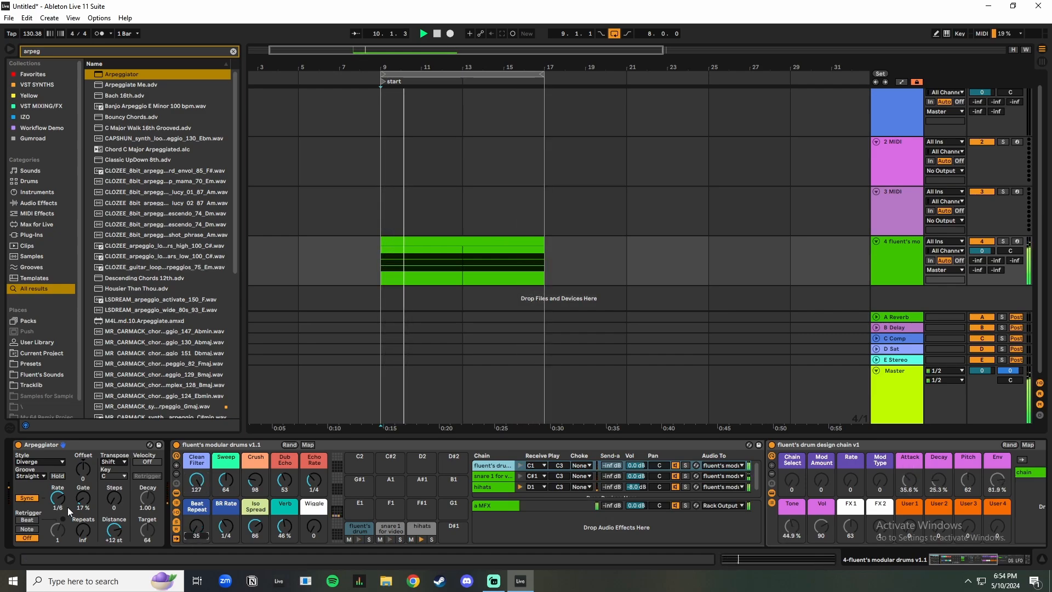
drag(226, 528, 197, 560)
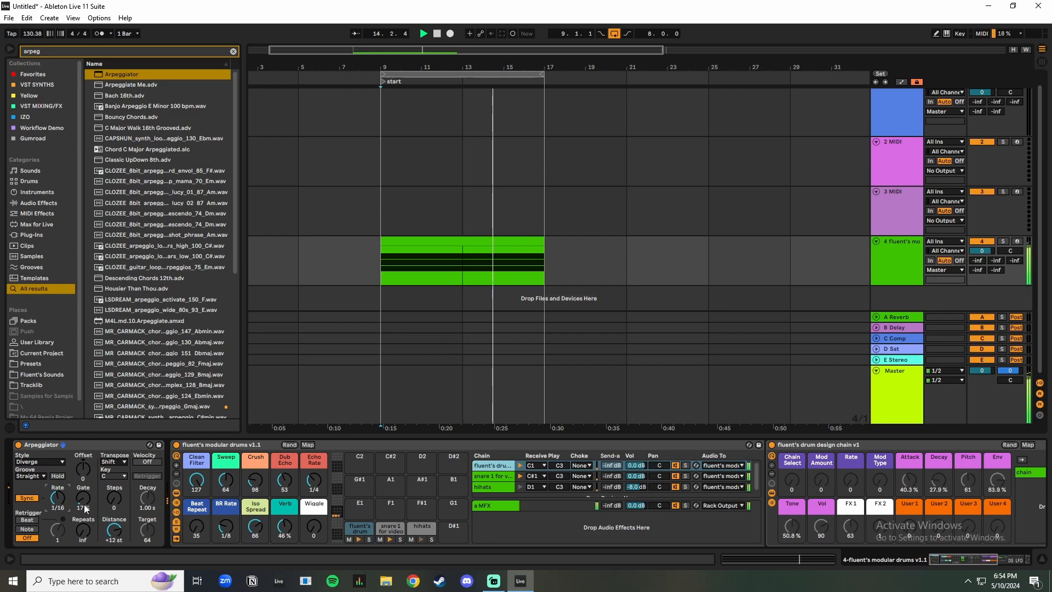
Step: Set the Arpeggiator's rate to 1/8 and style to Play Order, and turn the drum rack's Verb macro down to 0 %
drag(62, 500, 62, 485)
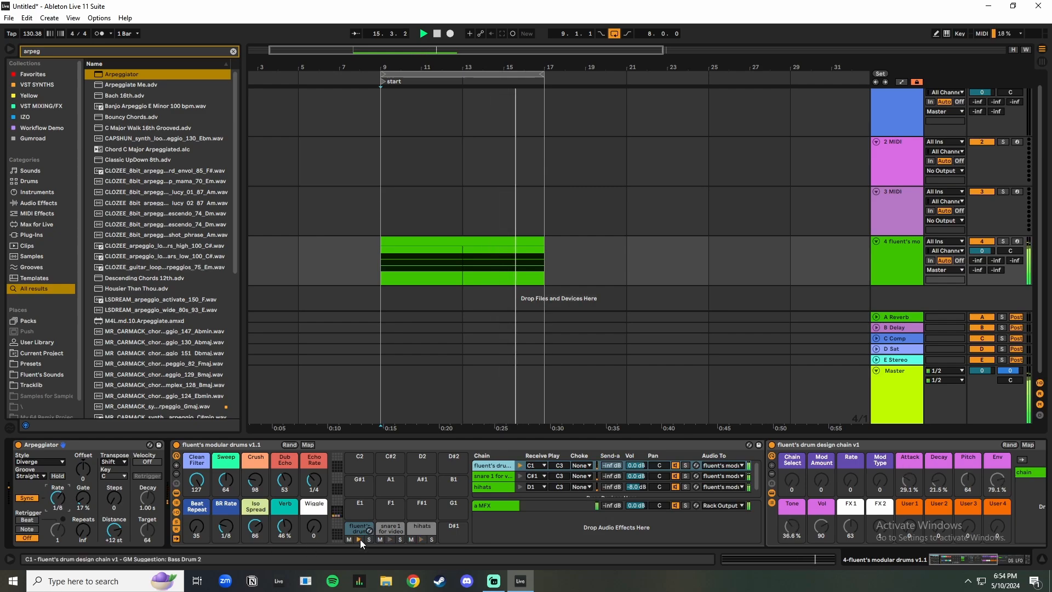
drag(284, 527, 285, 540)
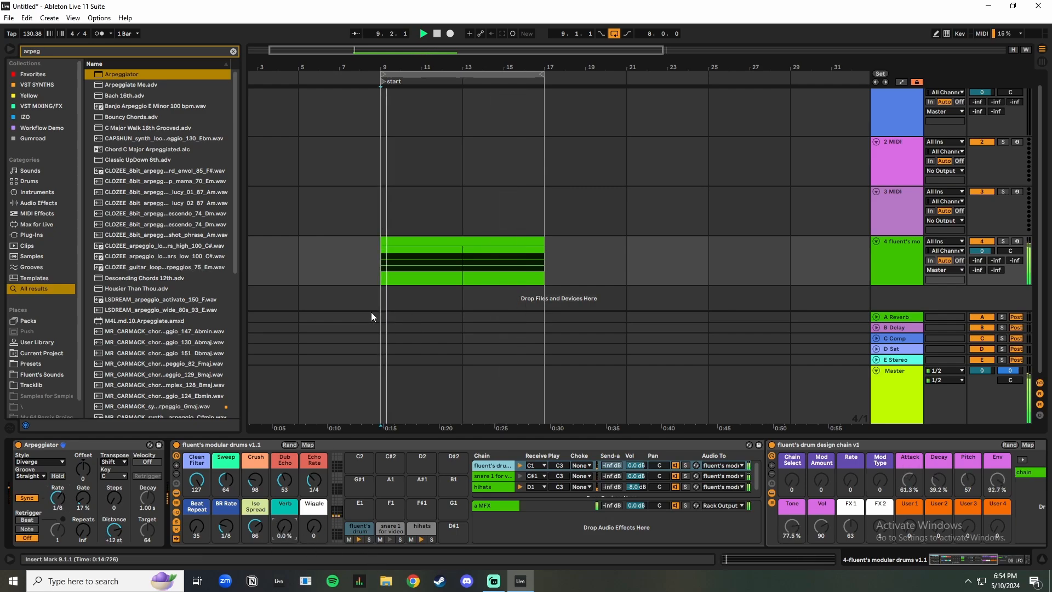
click(51, 460)
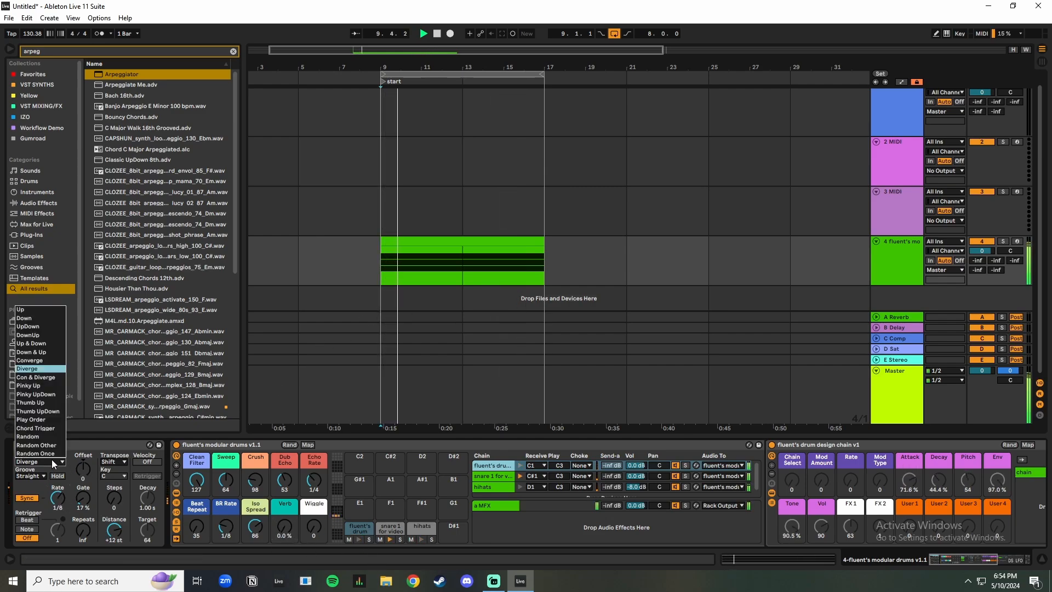
click(45, 419)
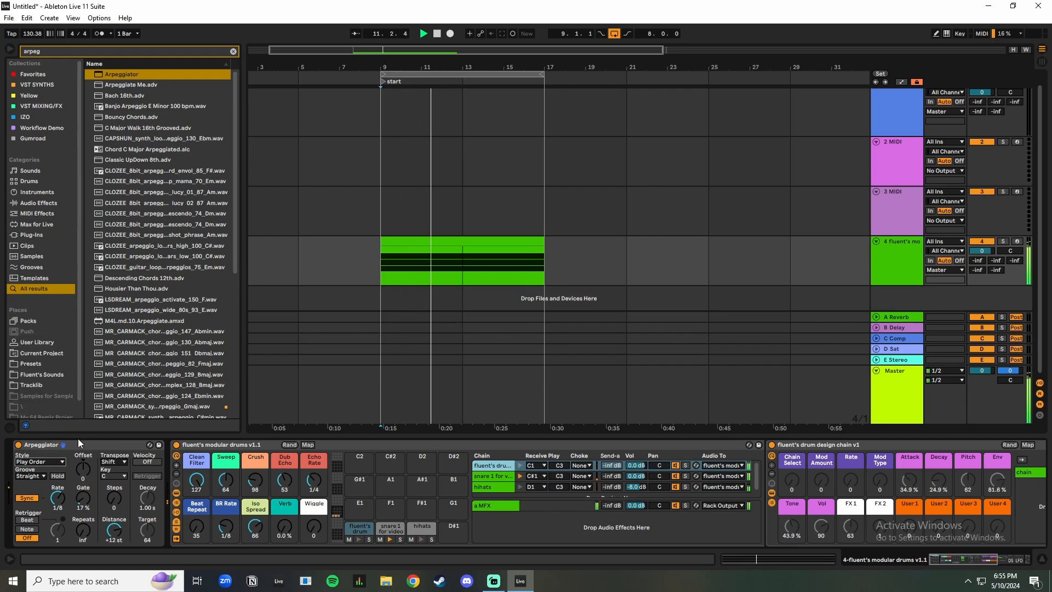
Step: Audition the pattern with hi-hats muted and the snare soloed, set the Dub Echo macro to 0, and clear the mute and solo
click(410, 539)
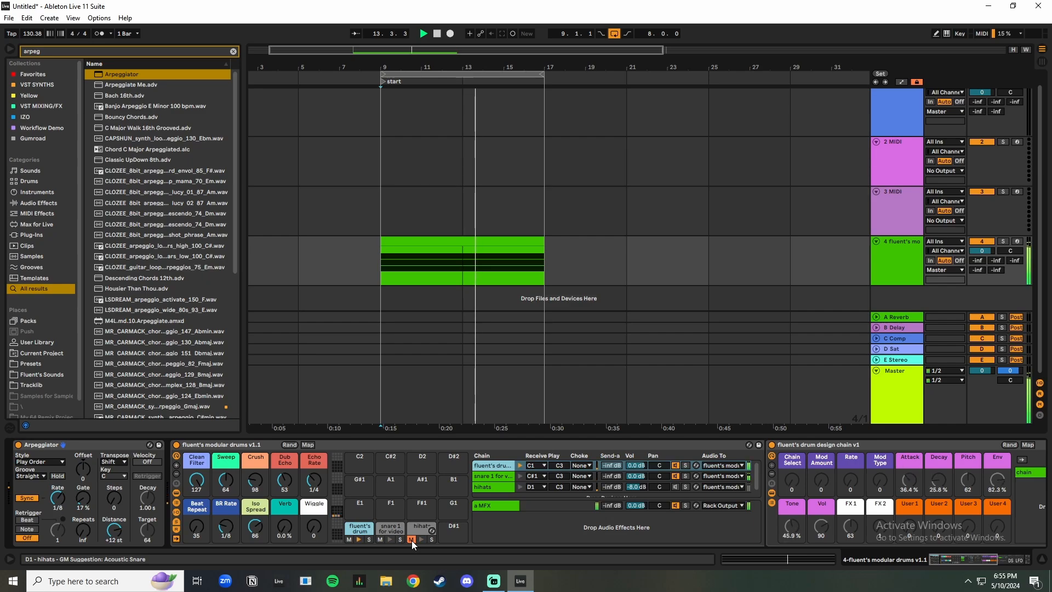
click(412, 540)
click(400, 539)
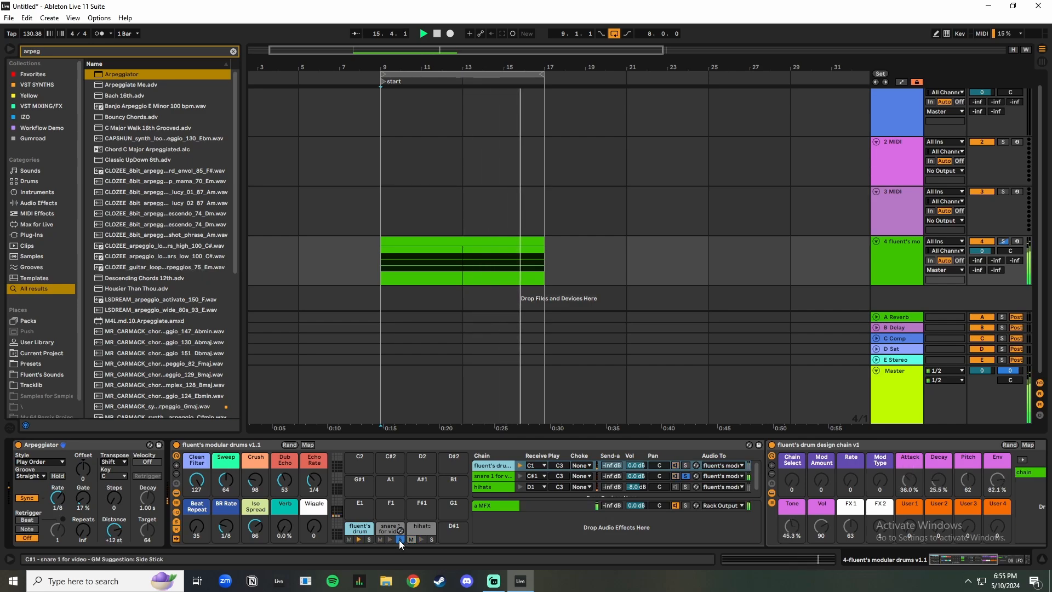
drag(285, 482, 285, 508)
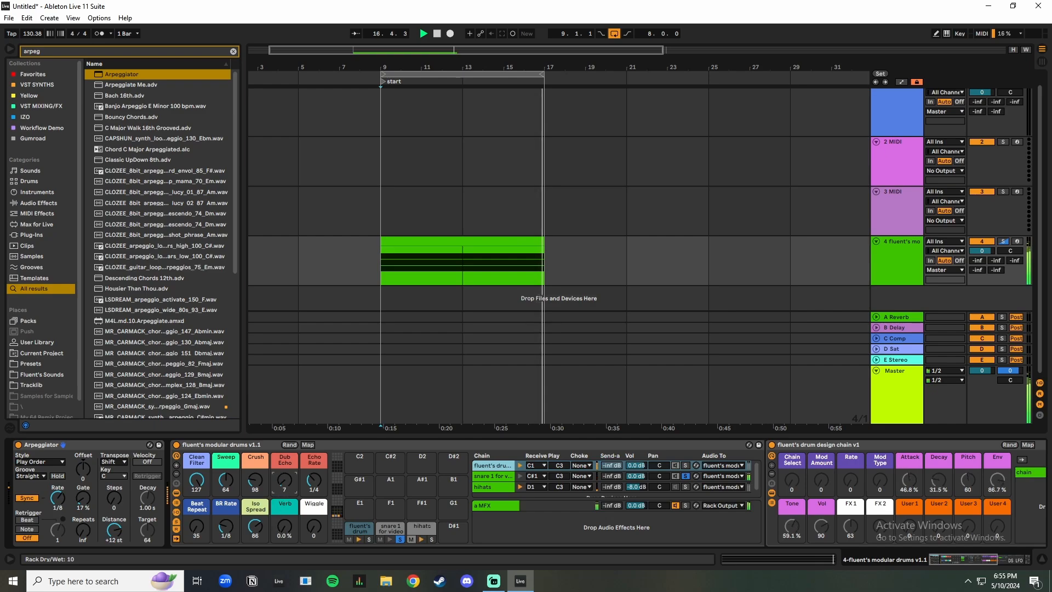
click(399, 539)
click(411, 539)
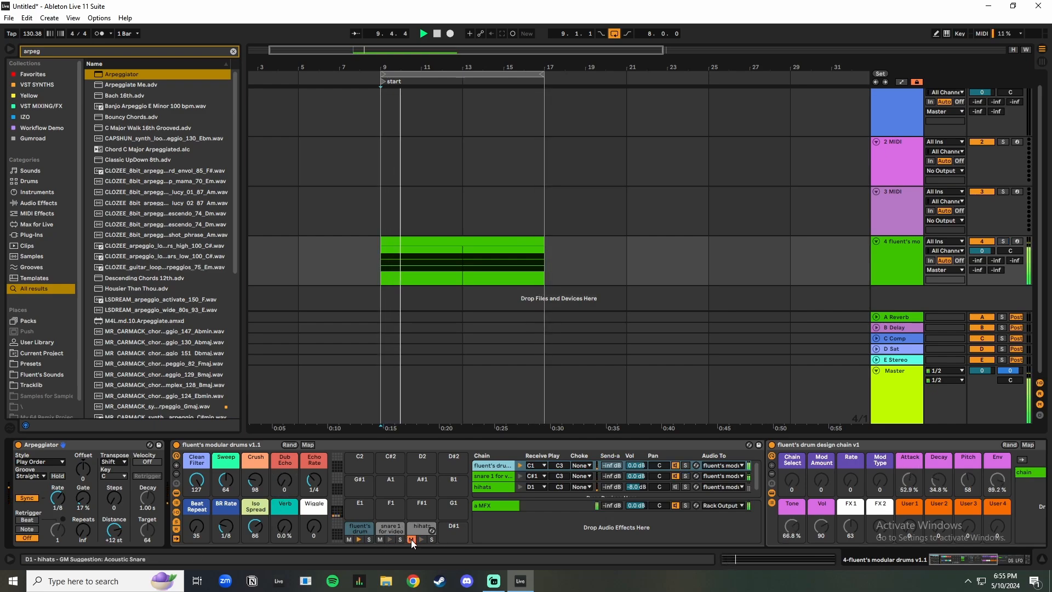
click(411, 539)
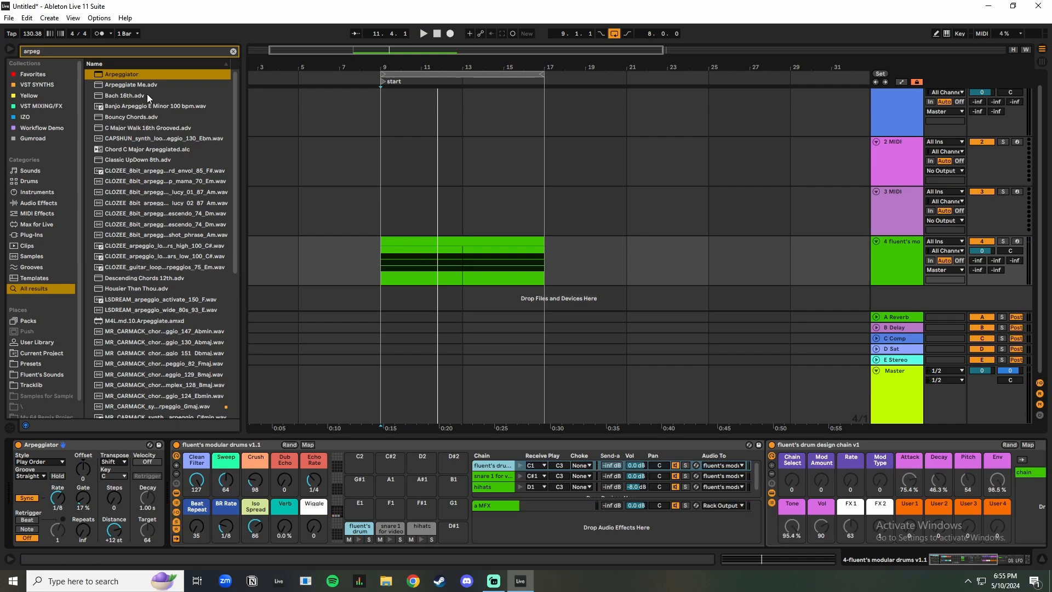
Step: Search the browser for "random", clear the search, and list the available MIDI Effects
click(233, 52)
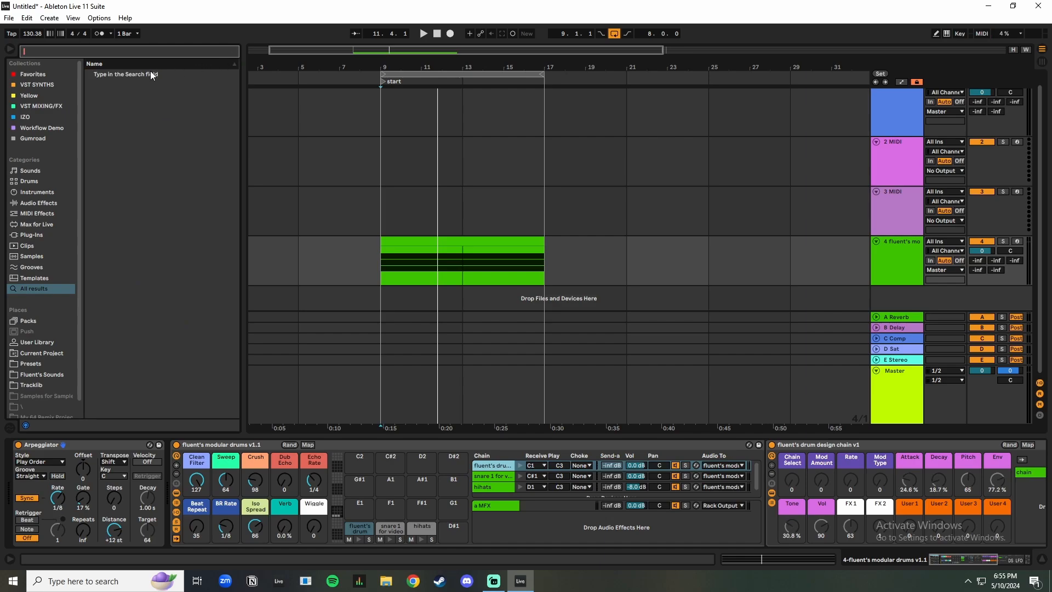
text(random)
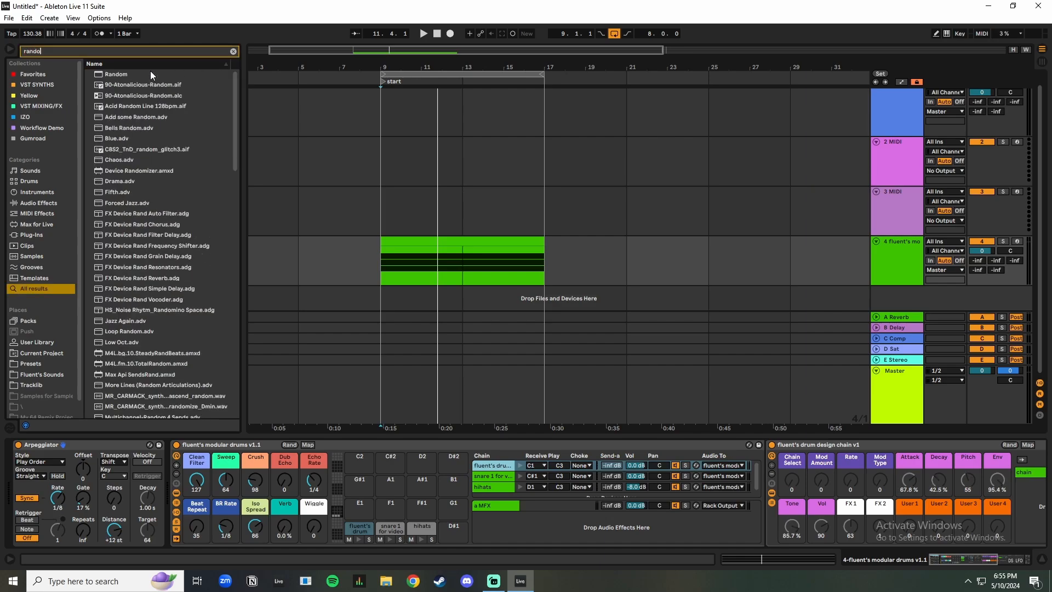
click(33, 236)
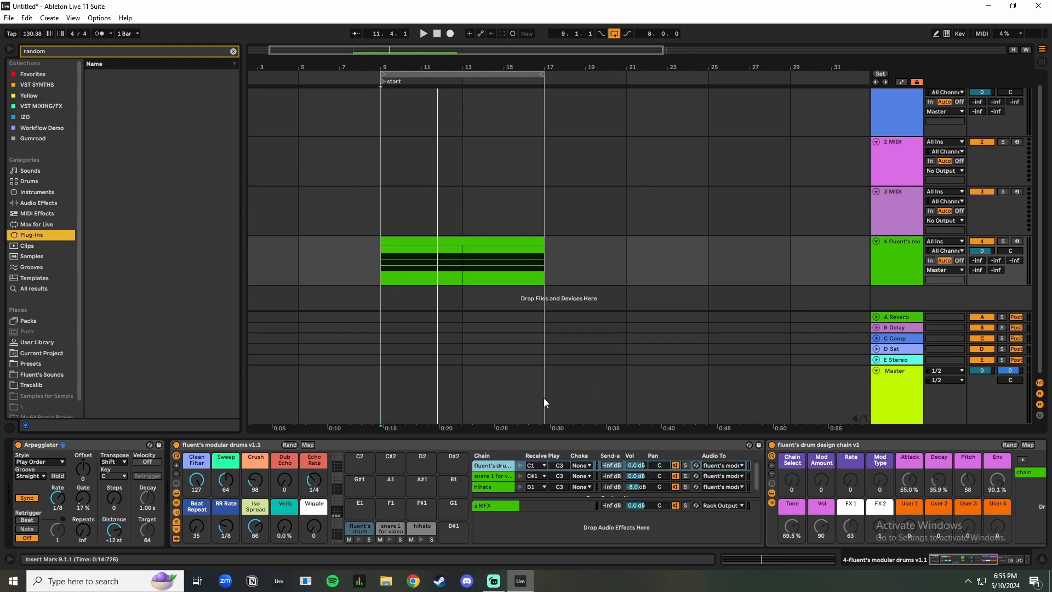
click(493, 487)
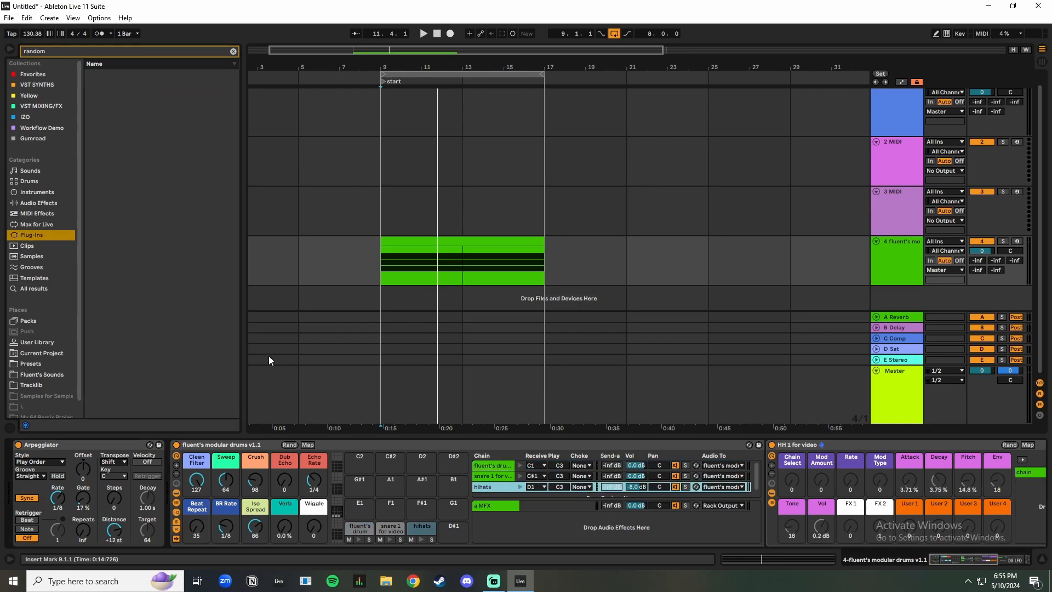
click(233, 51)
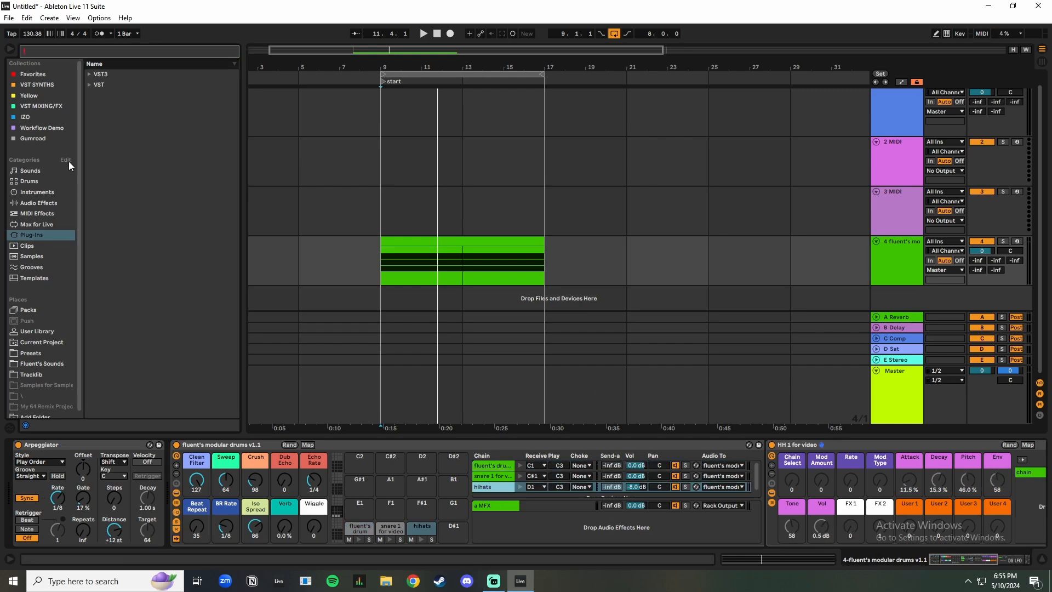
click(46, 214)
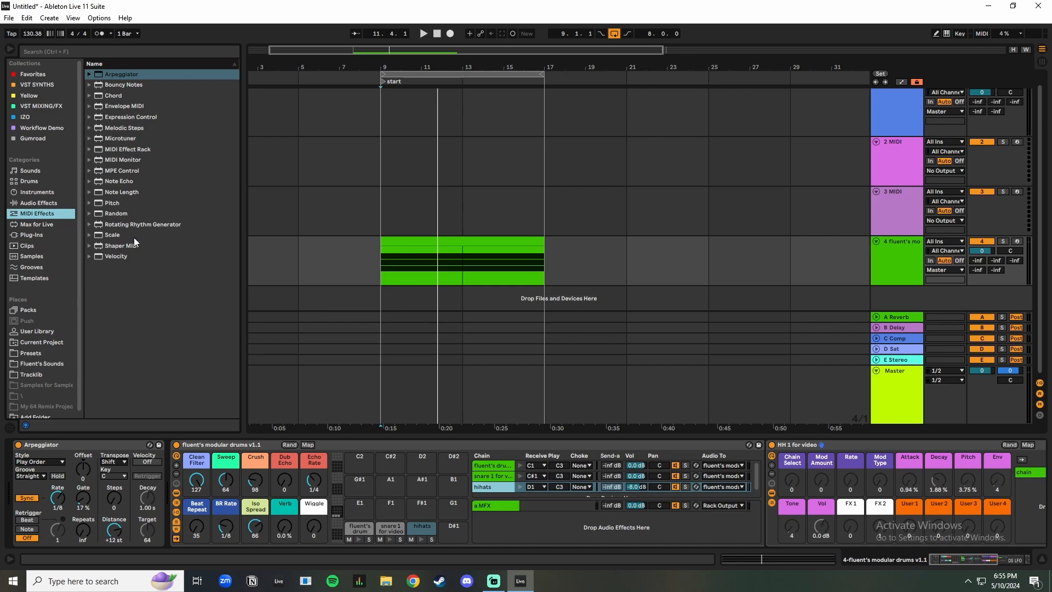
Step: Delete the extra device at the end of the drum track's device chain
click(975, 563)
drag(974, 563, 926, 552)
click(797, 446)
key(Delete)
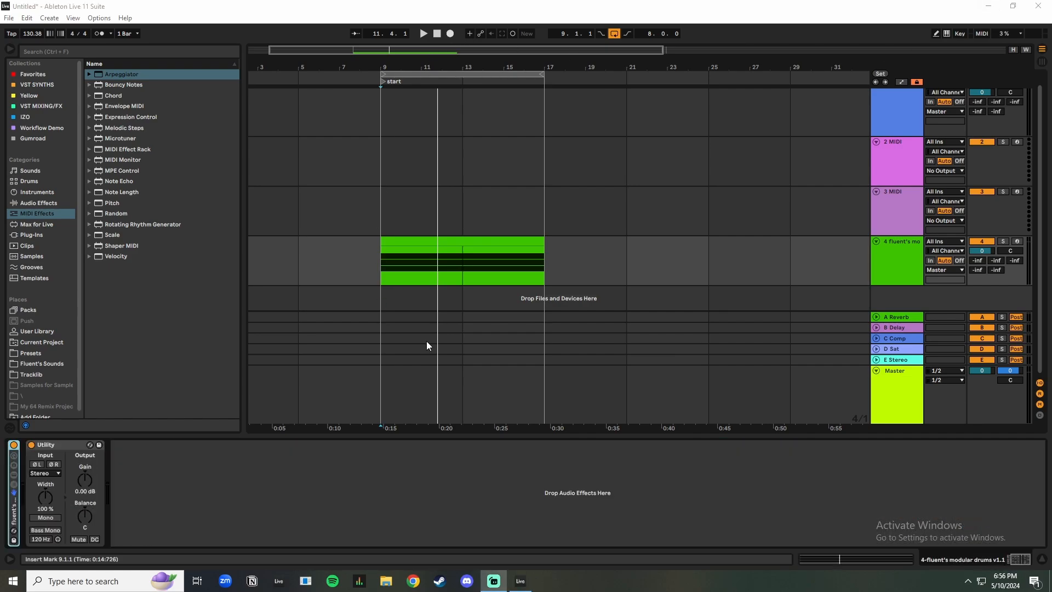
Step: Unfold the modular drum rack and inspect the nested racks of its kick and snare chains
double_click(20, 517)
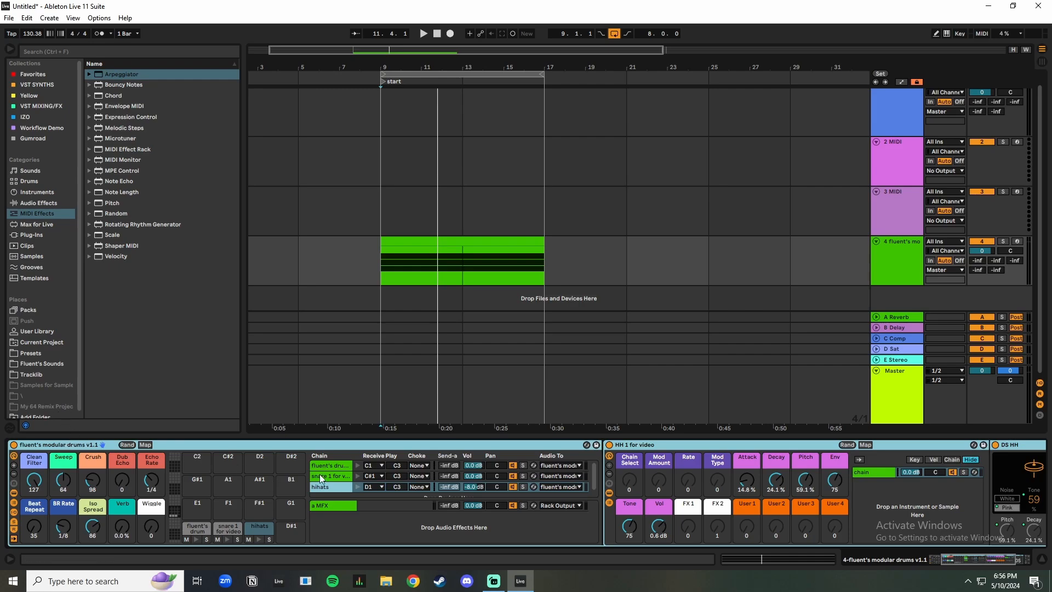
click(331, 465)
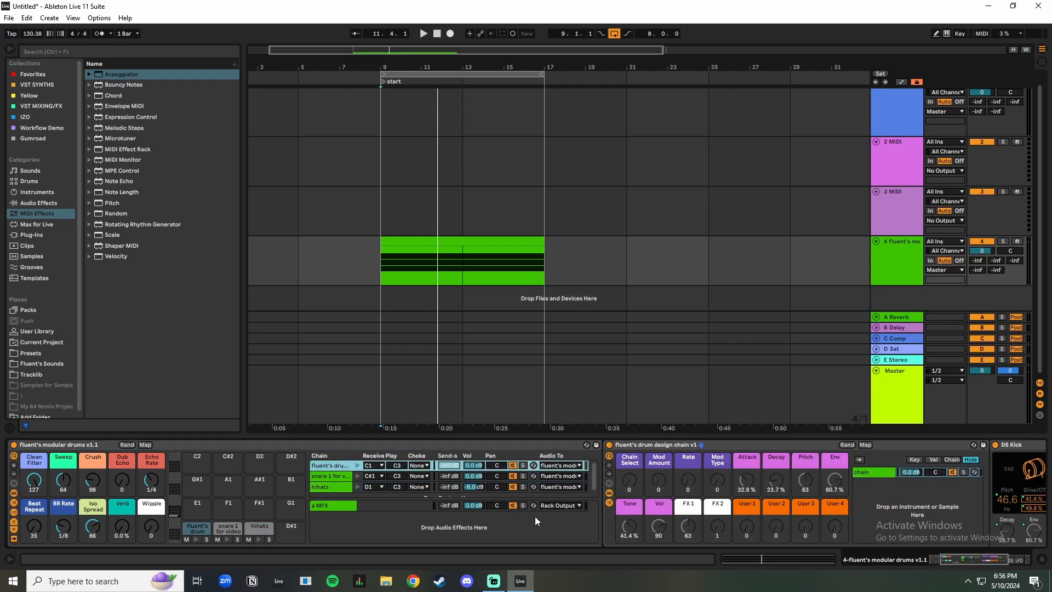
click(330, 476)
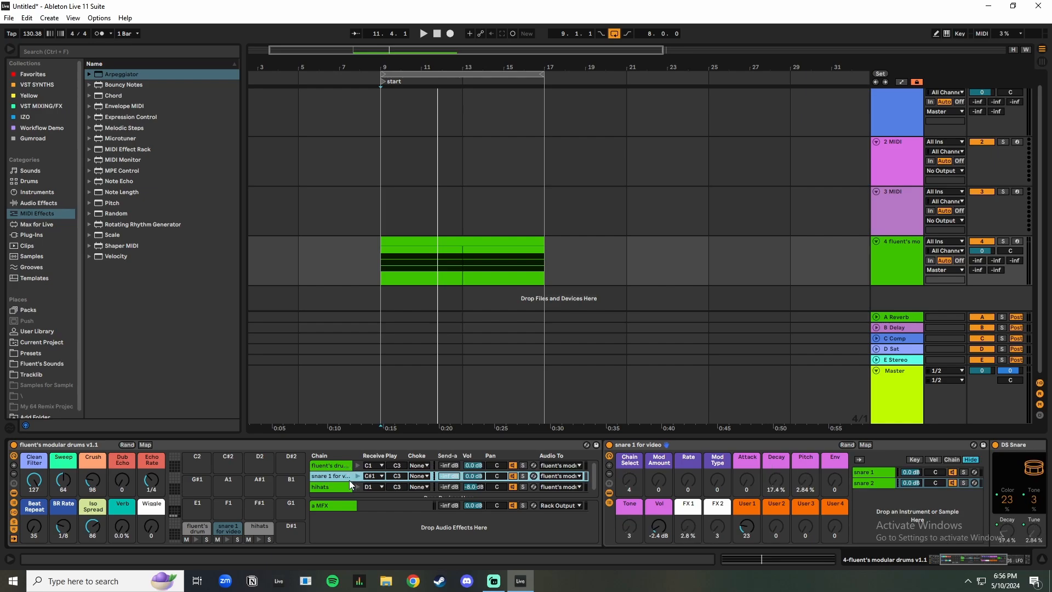
drag(980, 561, 942, 561)
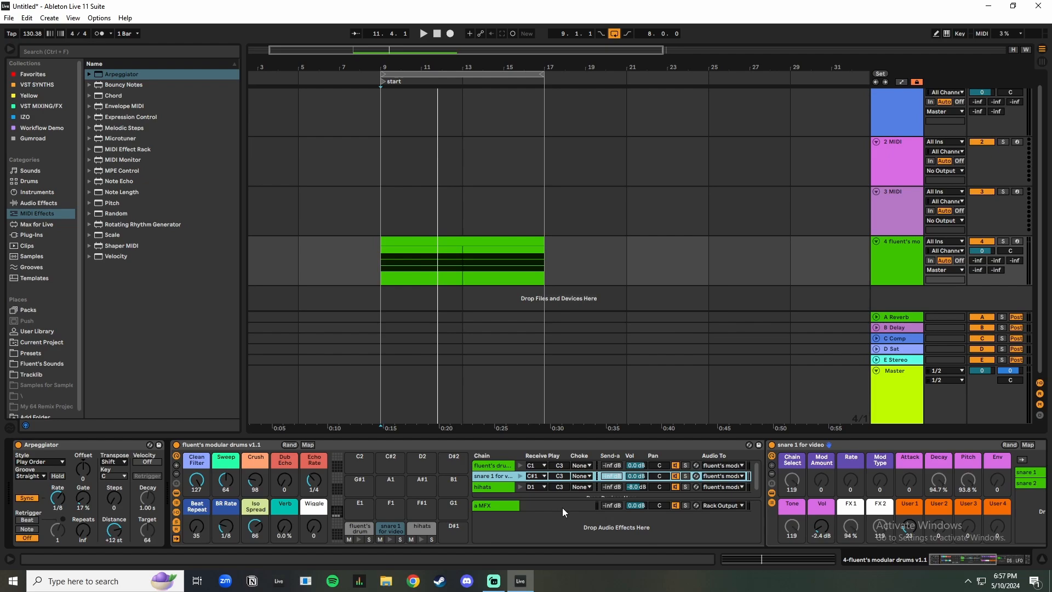